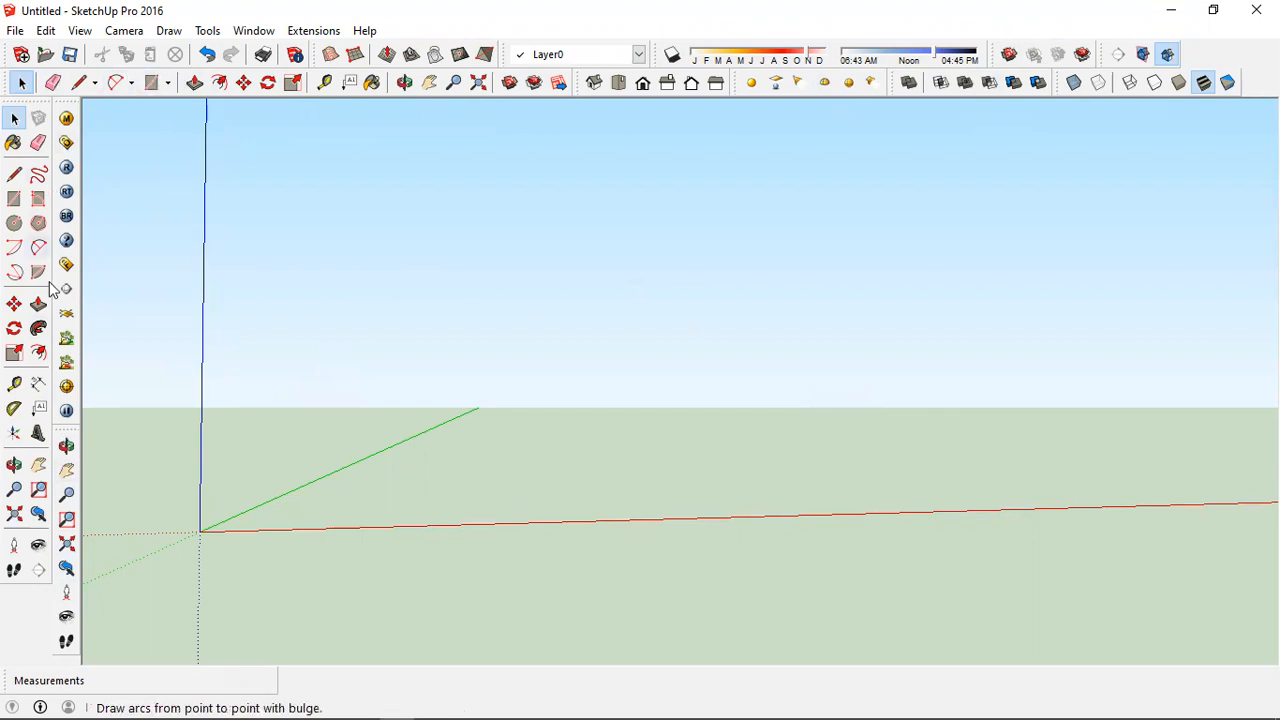
left_click(313, 31)
mouse_move(380, 57)
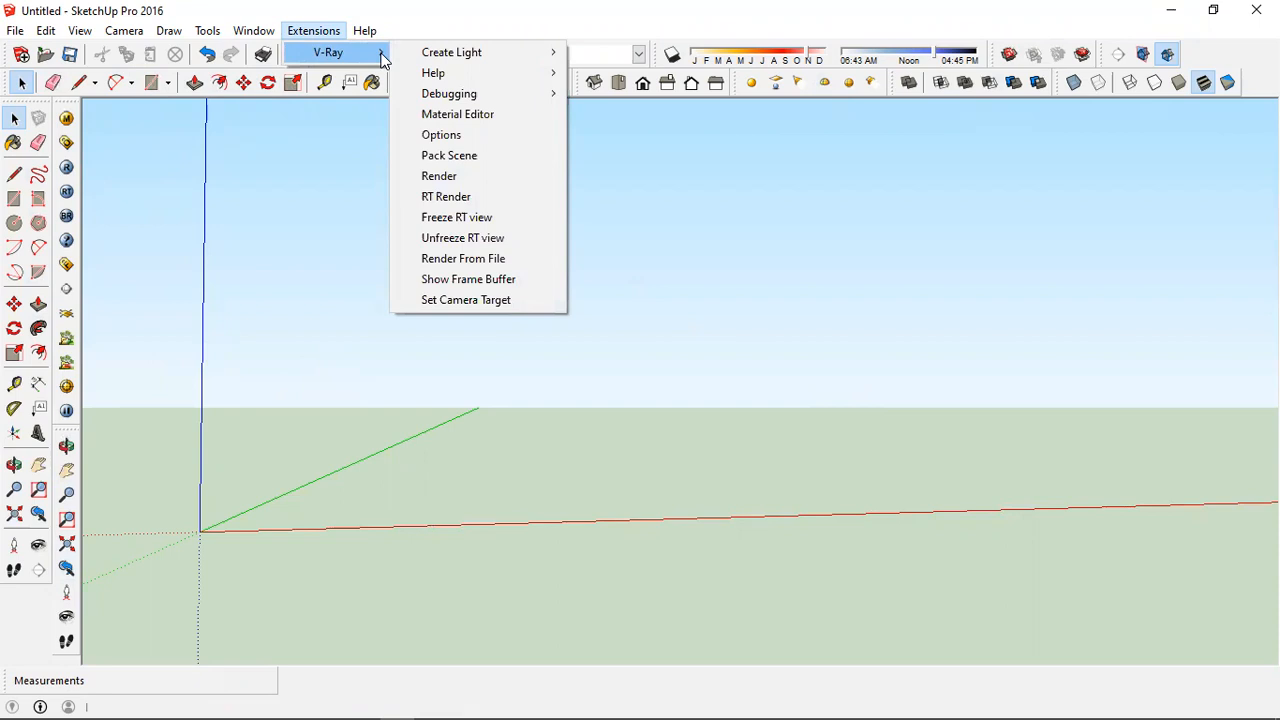
mouse_move(425, 60)
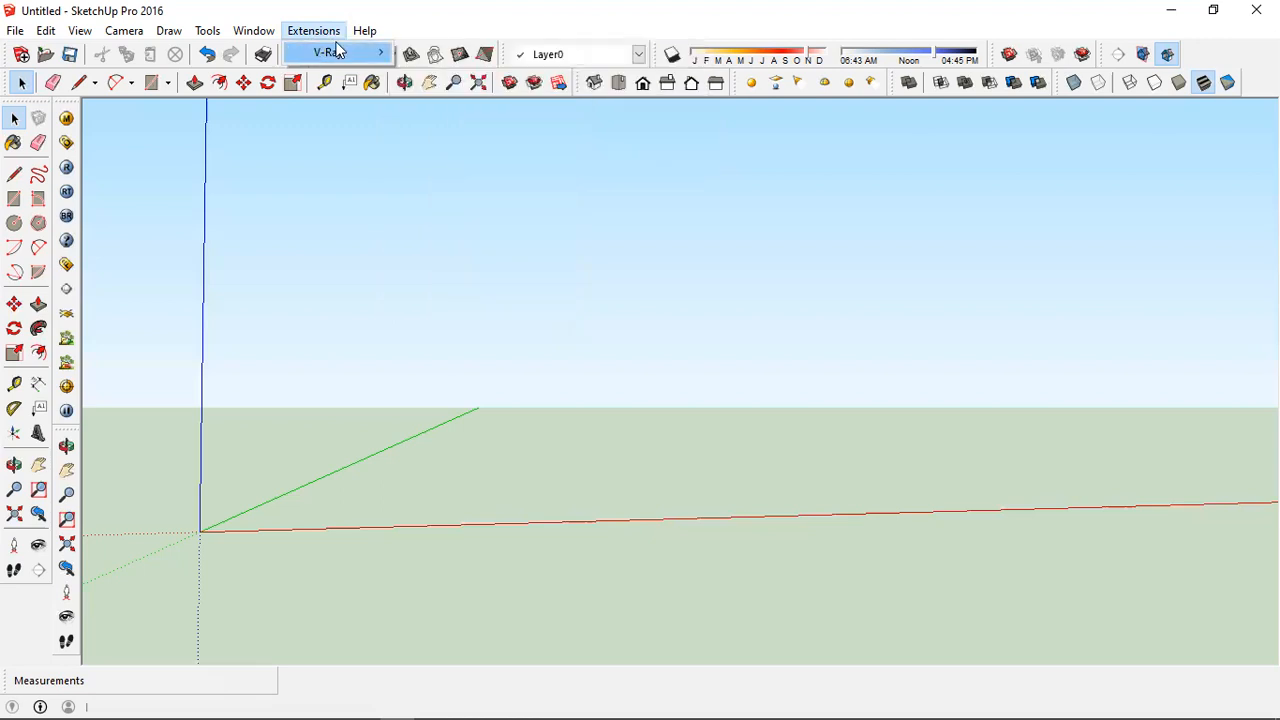
mouse_move(340, 52)
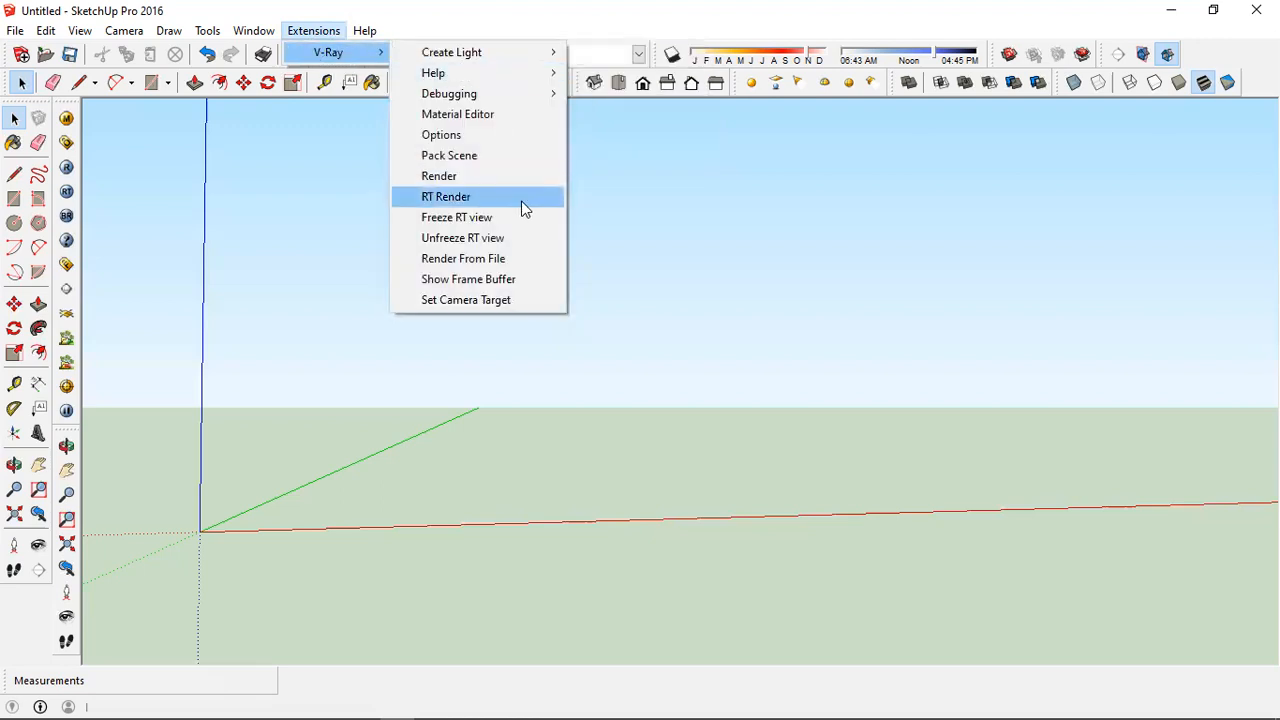
left_click(893, 277)
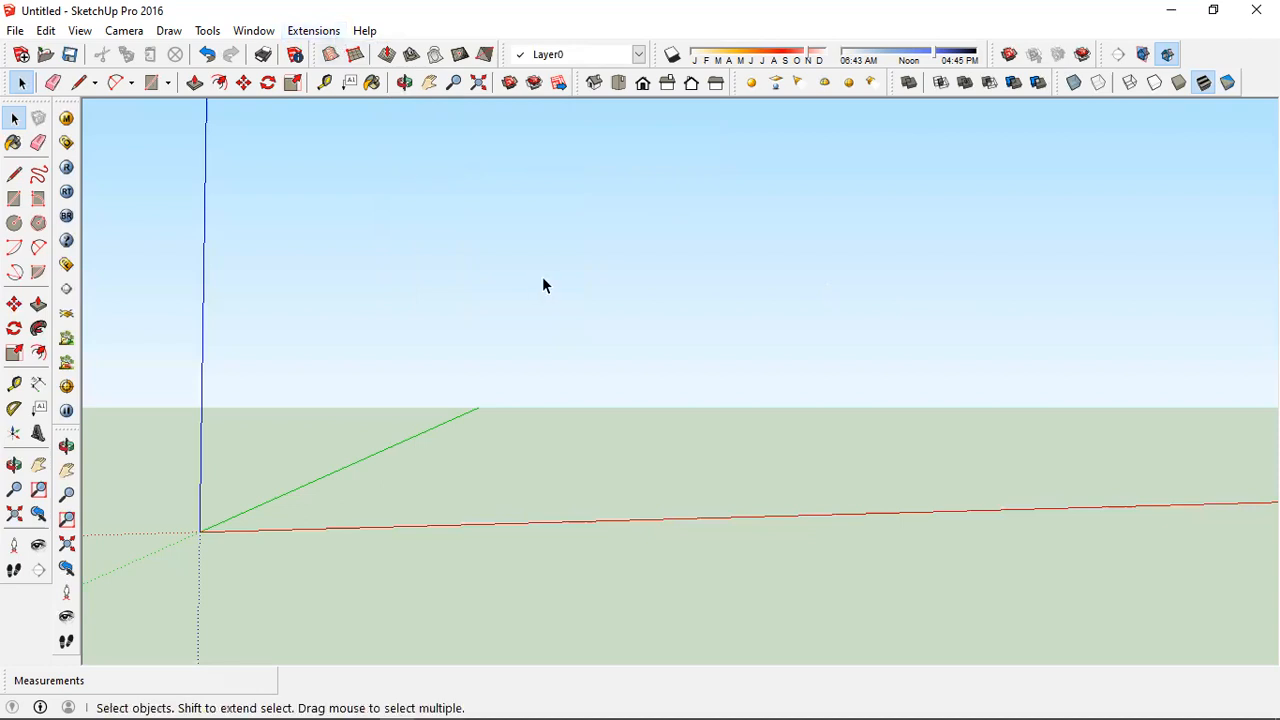
scroll(460, 316, "down", 2)
middle_click_drag(471, 316, 252, 490)
scroll(256, 502, "down", 8)
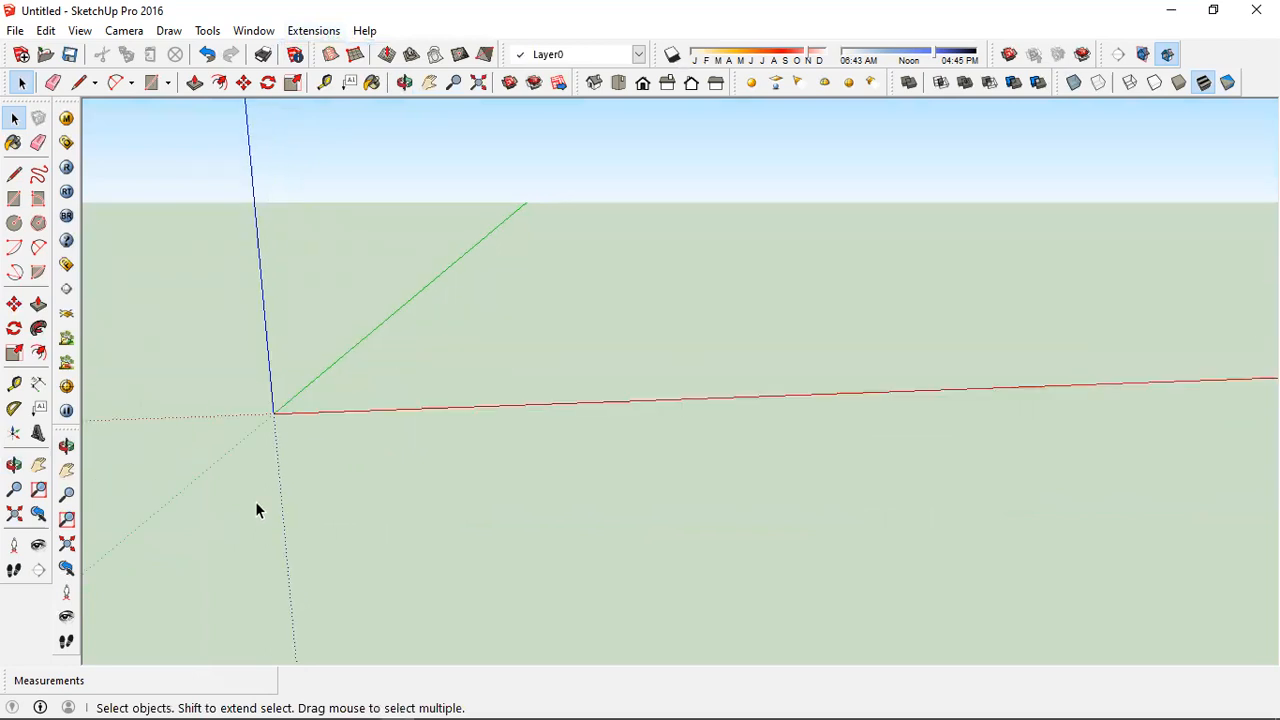
middle_click_drag(600, 305, 394, 412)
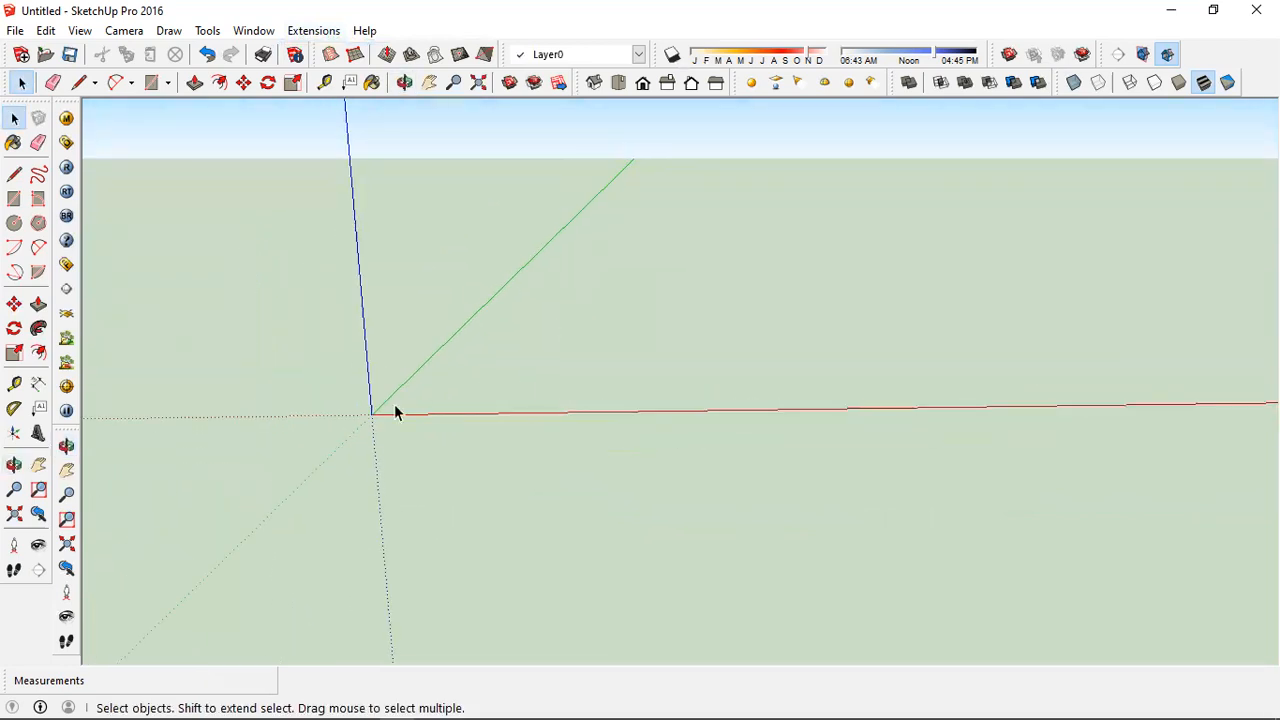
scroll(394, 368, "down", 1)
scroll(754, 205, "up", 3)
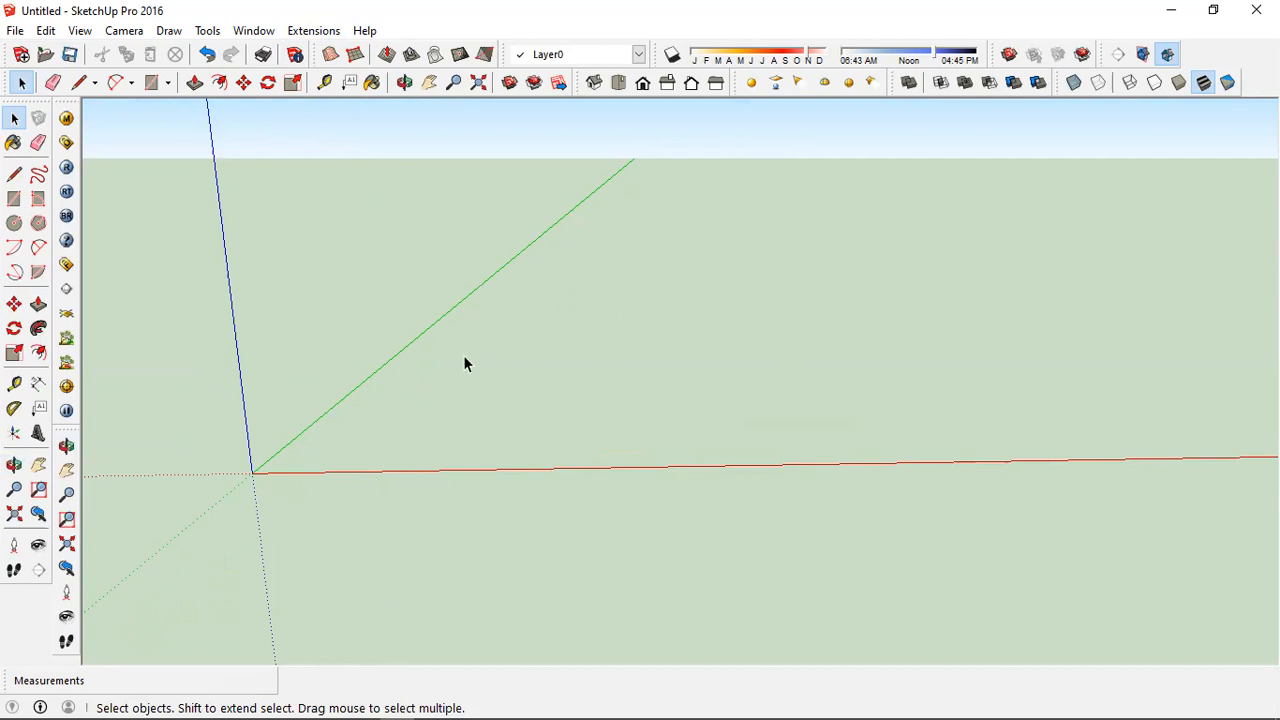
Open the Units settings in the model information
left_click(40, 707)
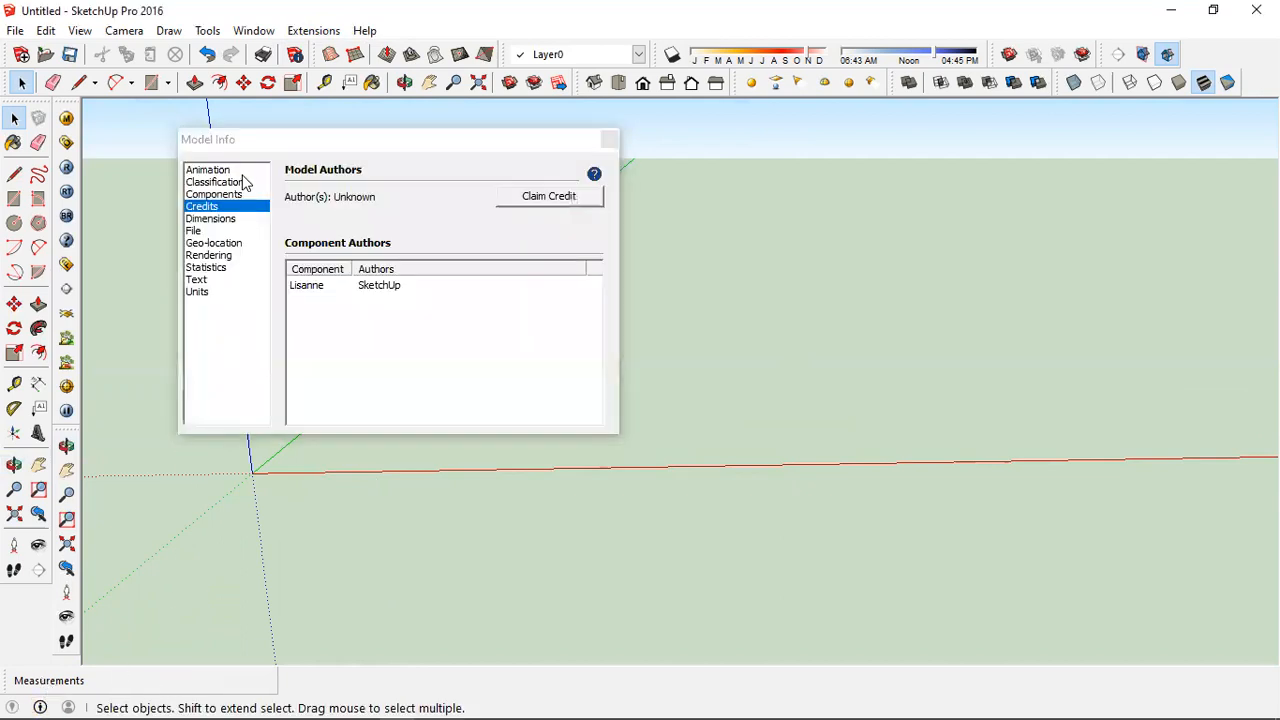
left_click(609, 140)
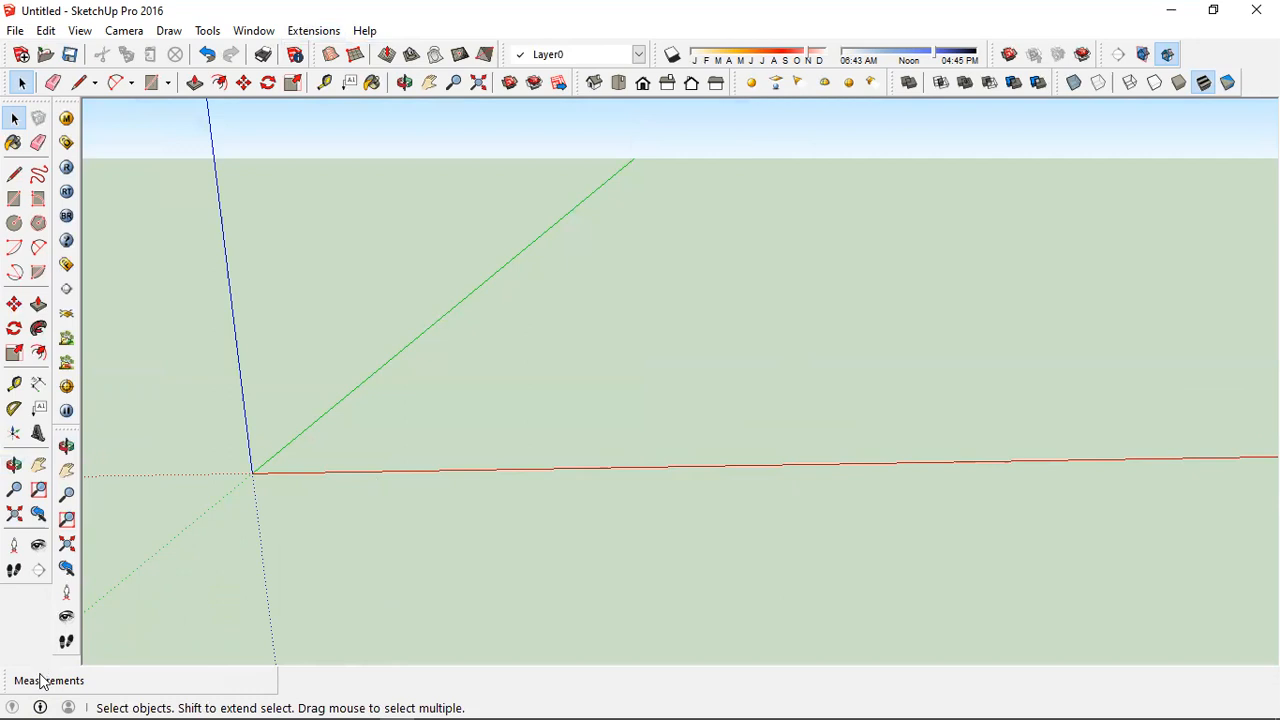
left_click(40, 707)
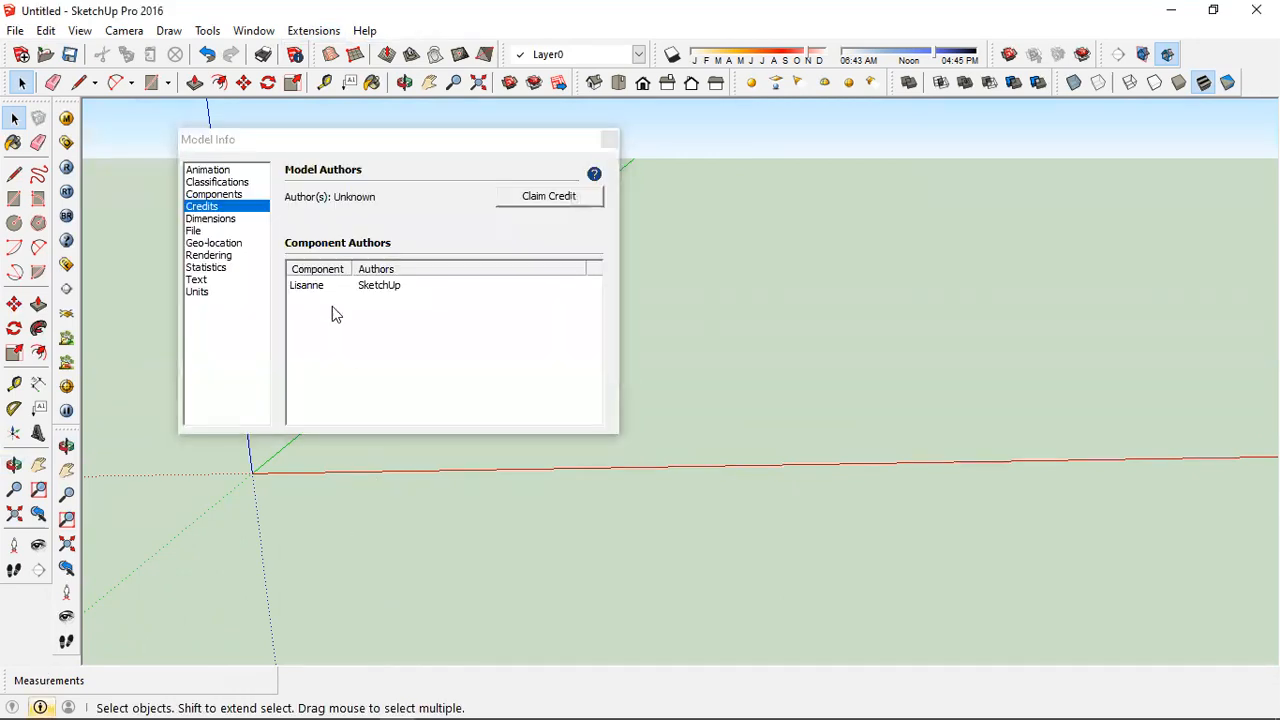
left_click(196, 292)
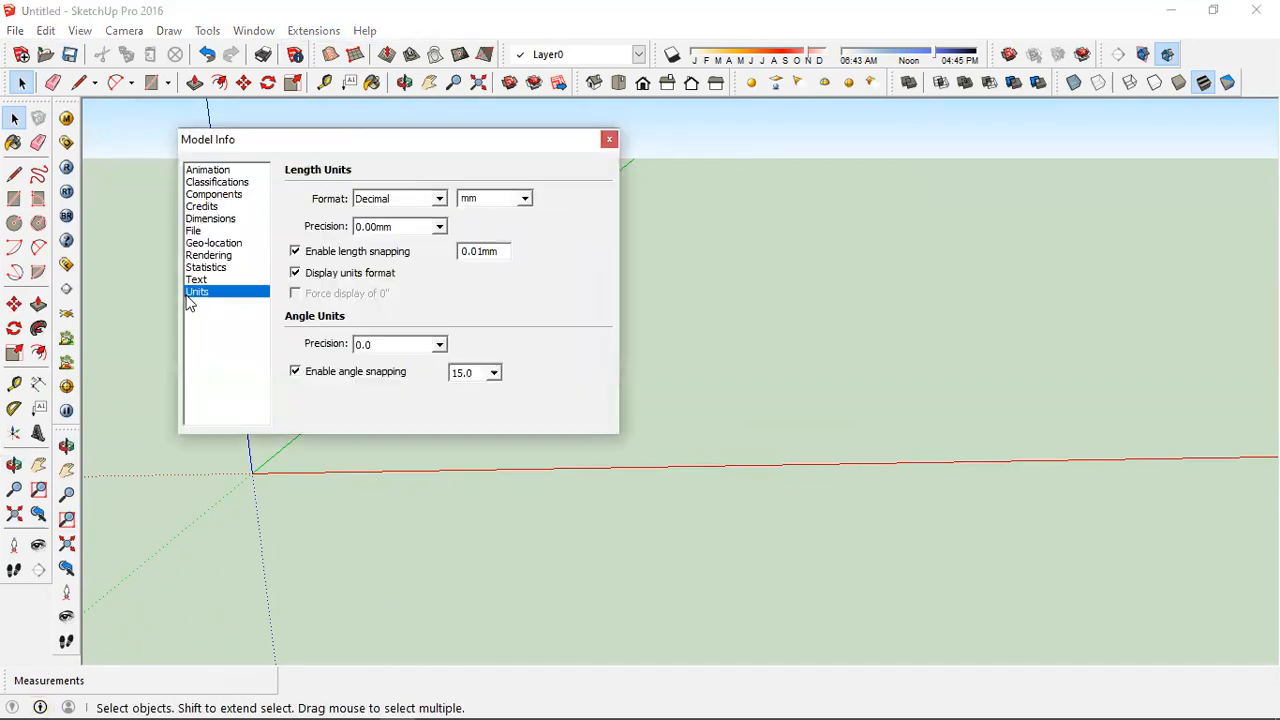
Try the Architectural, Engineering and Fractional formats for the model's length units
left_click(436, 198)
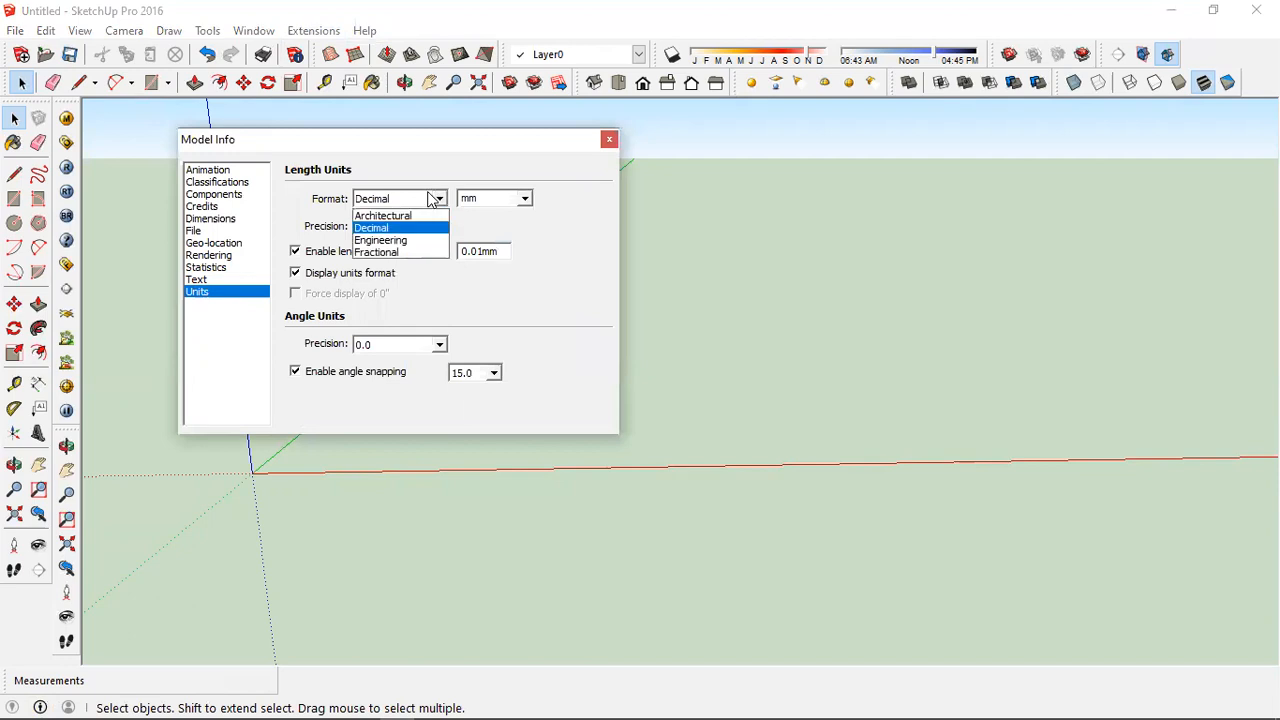
left_click(403, 217)
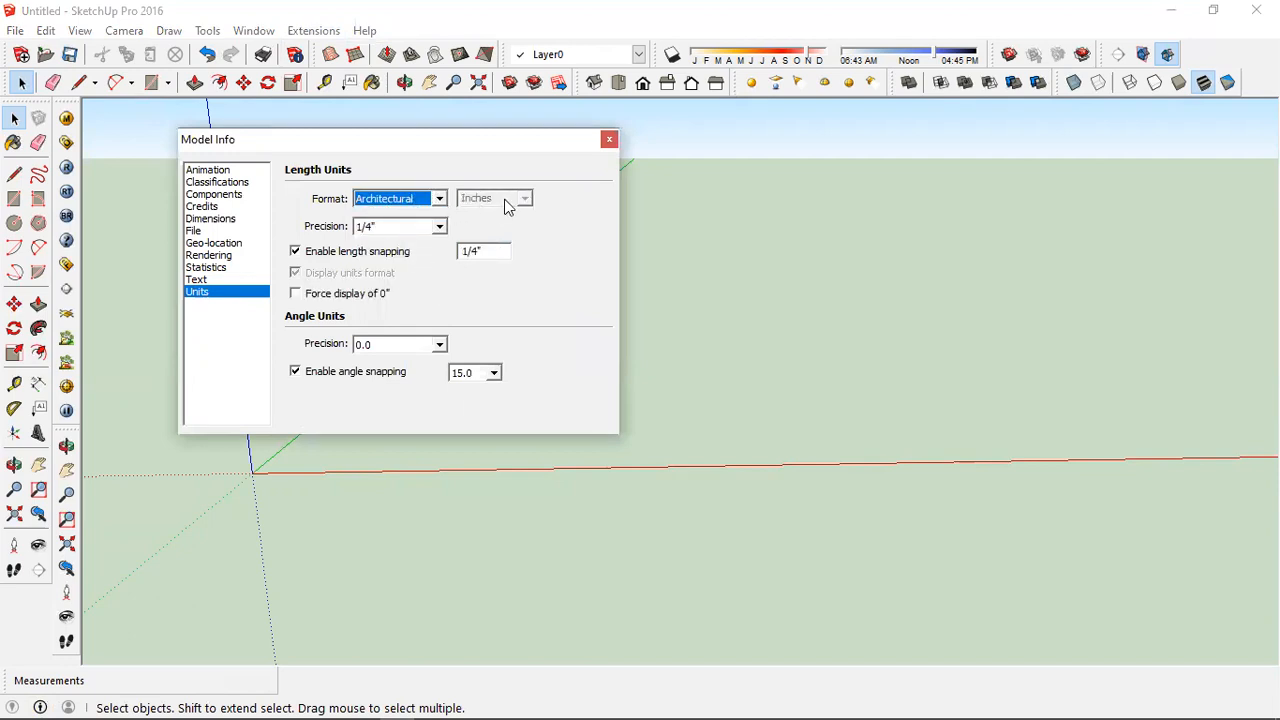
left_click(432, 203)
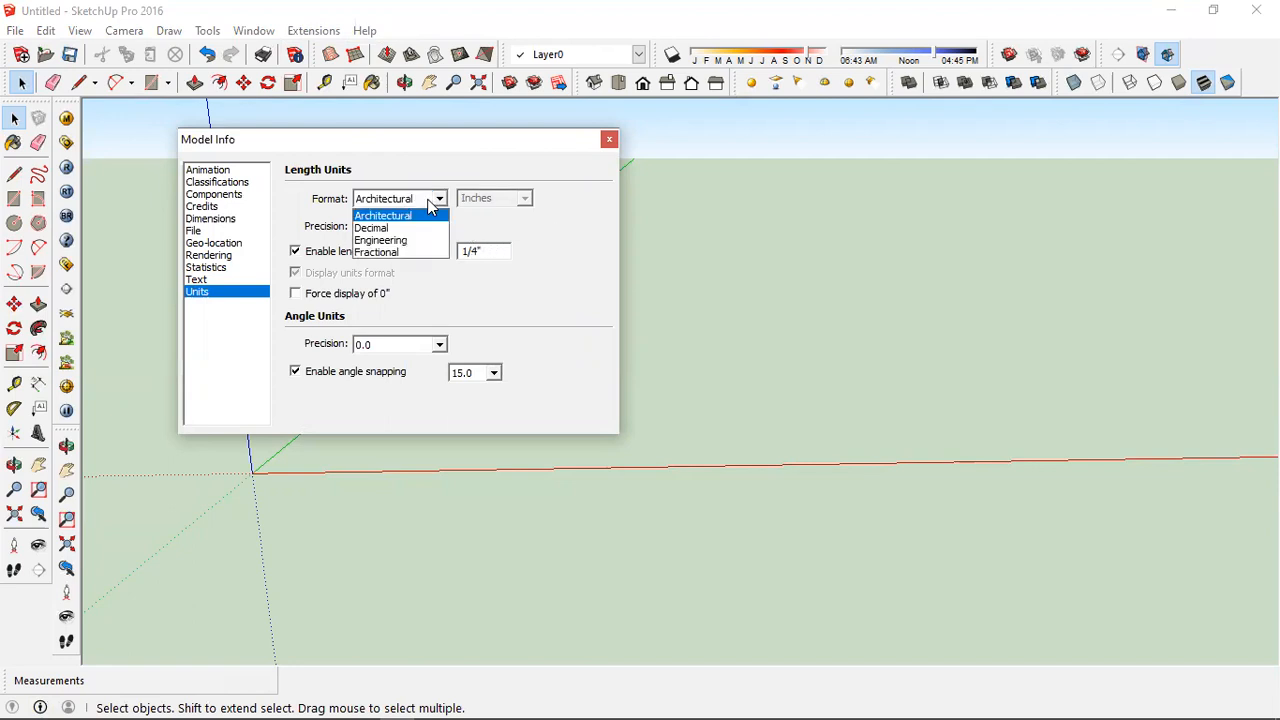
left_click(386, 240)
left_click(400, 201)
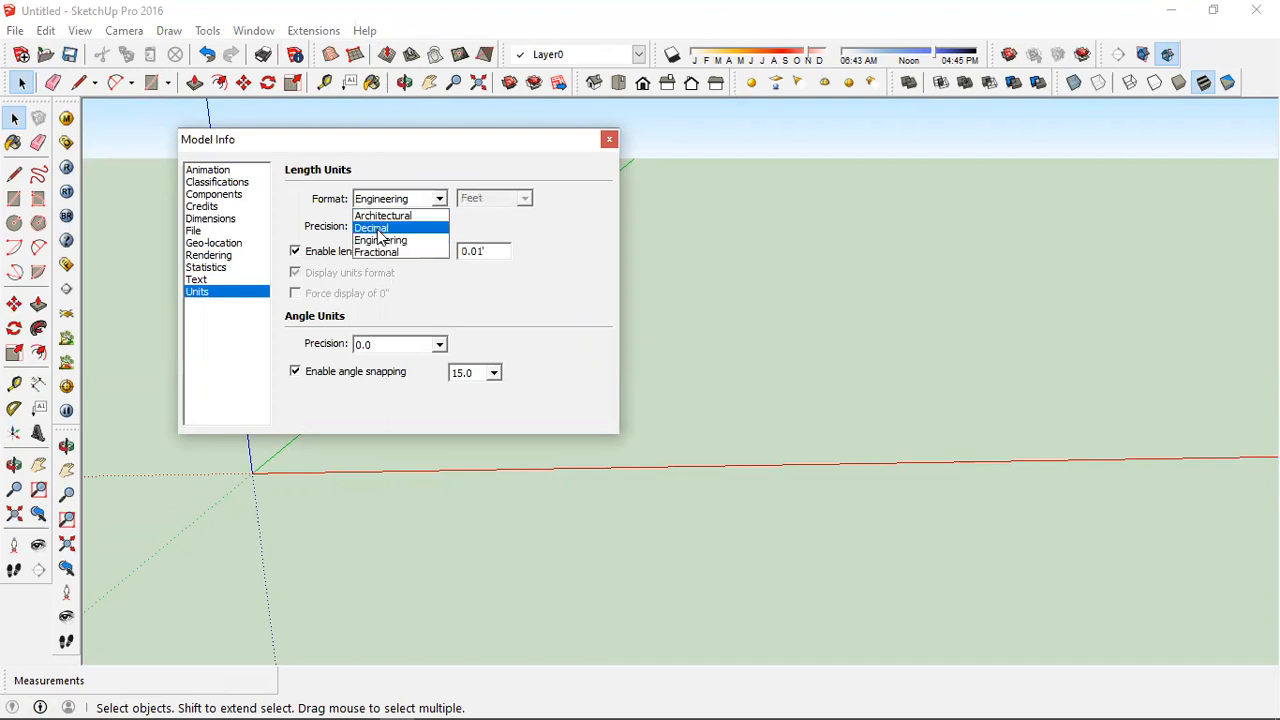
left_click(386, 226)
left_click(403, 205)
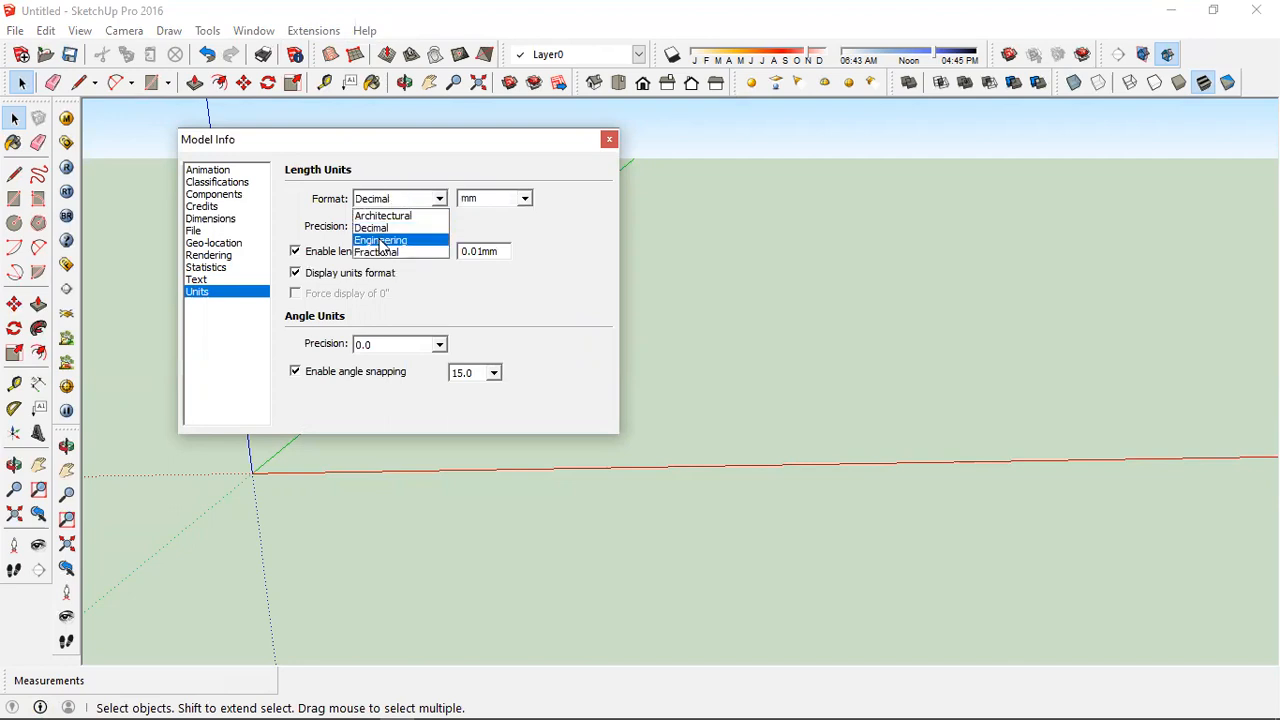
left_click(386, 238)
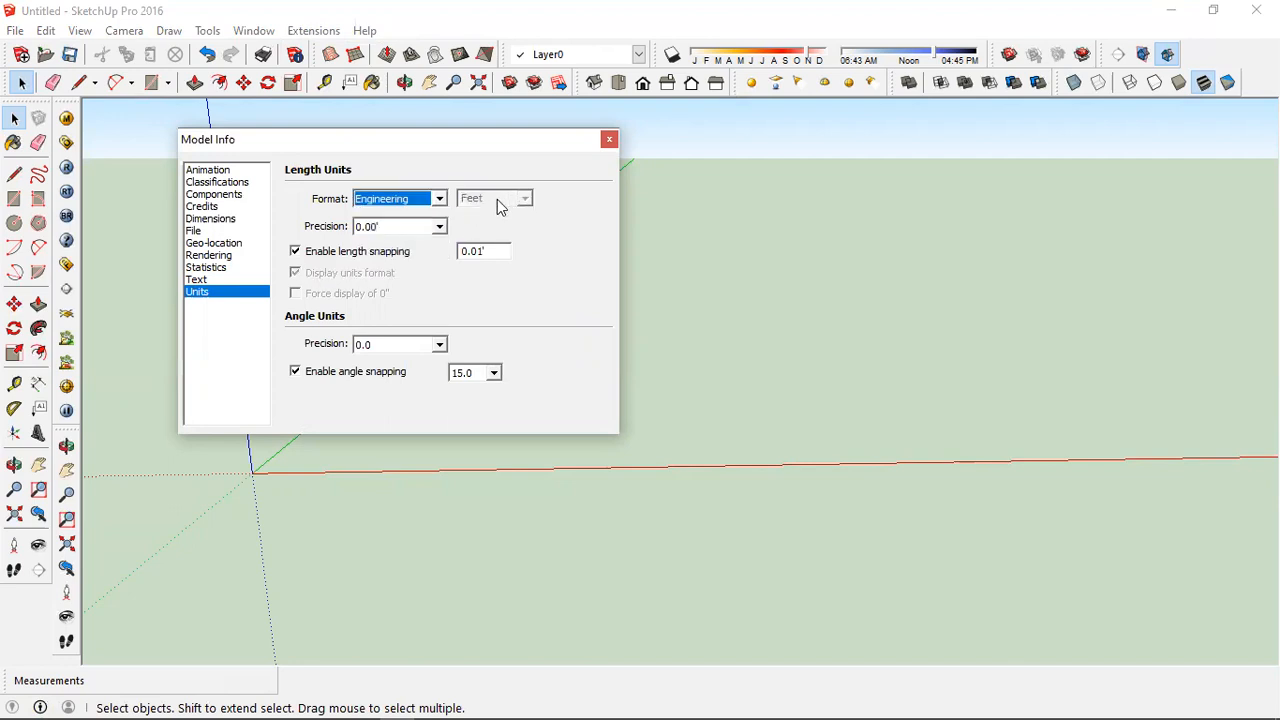
left_click(418, 200)
left_click(392, 253)
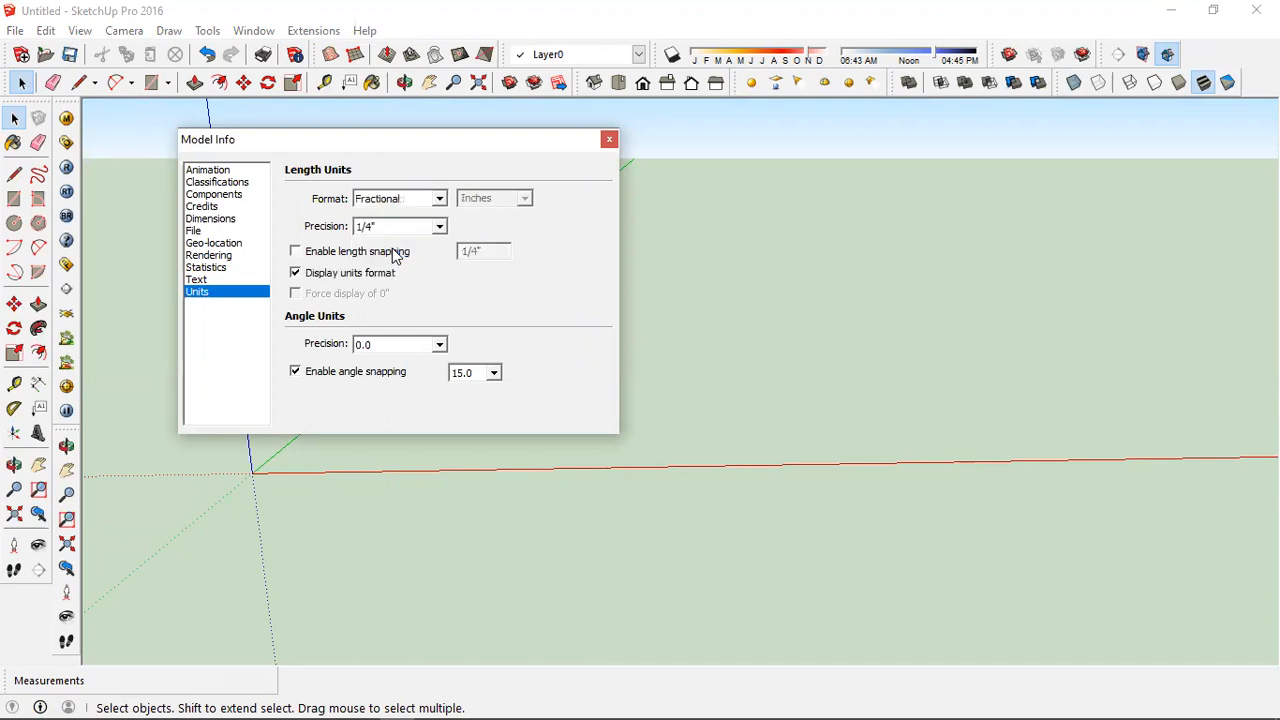
Set the length unit format to Decimal in mm and close the model information
left_click(400, 200)
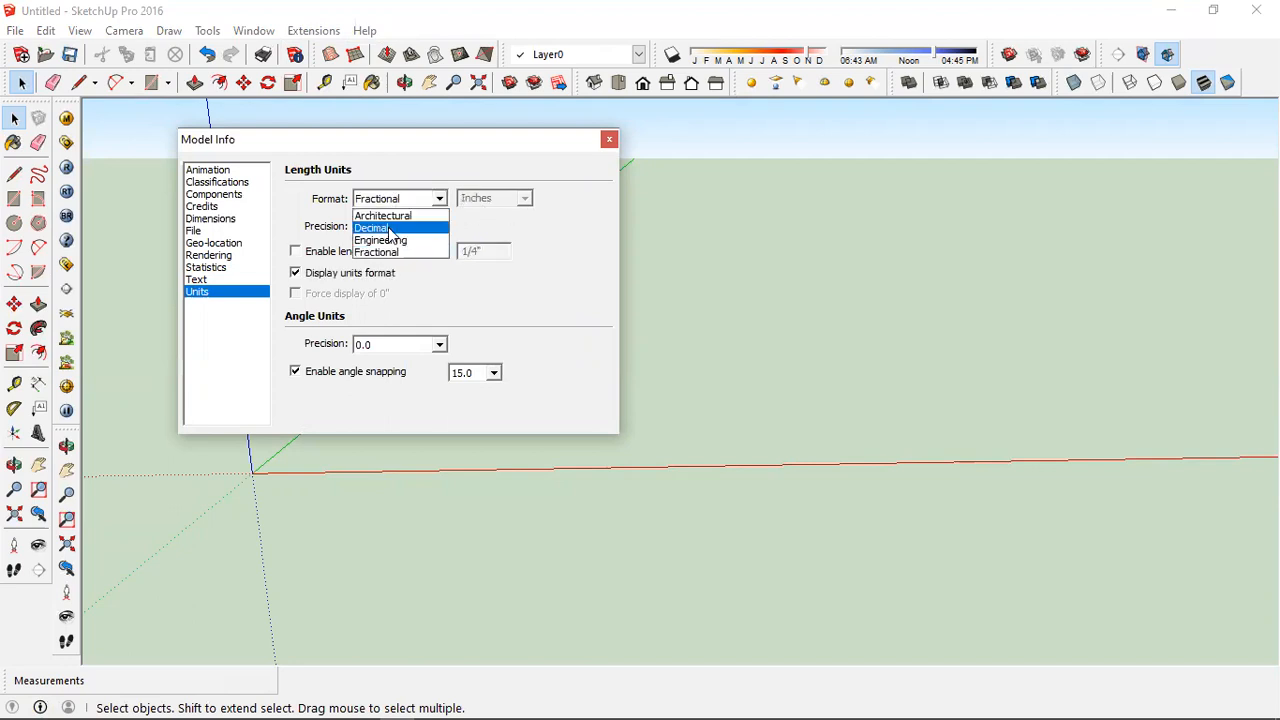
left_click(384, 228)
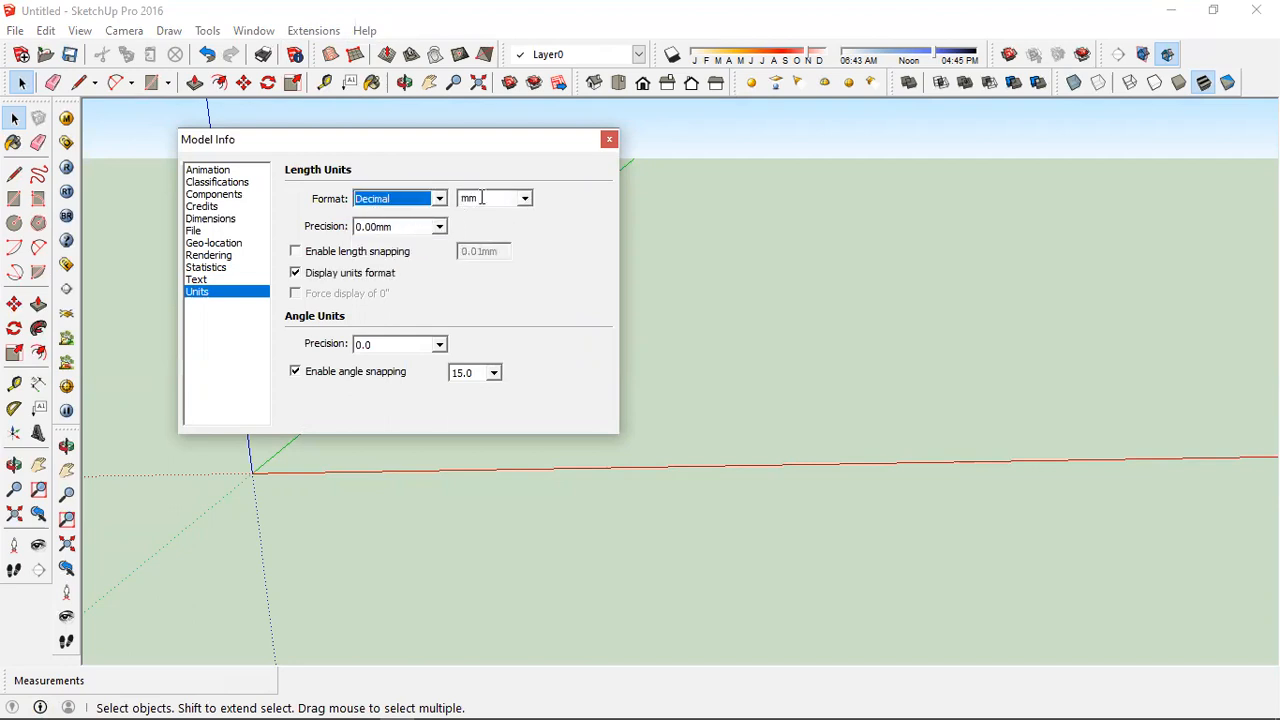
left_click(524, 200)
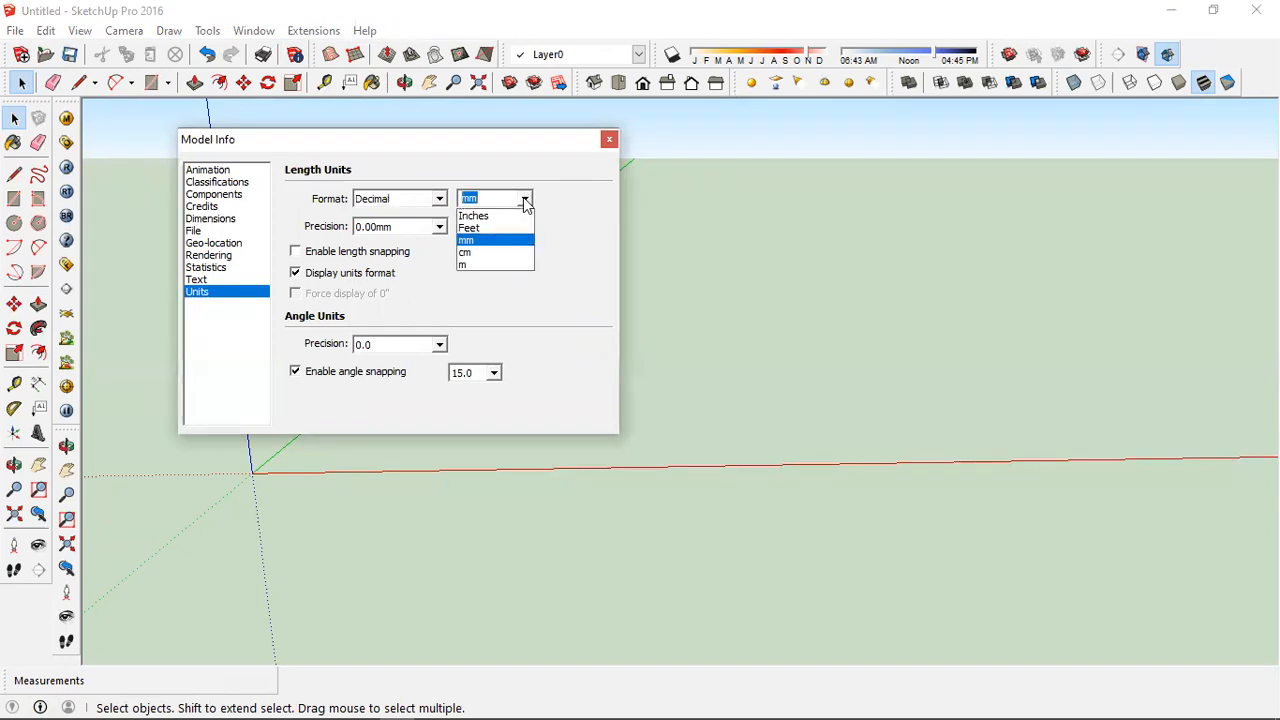
left_click(470, 240)
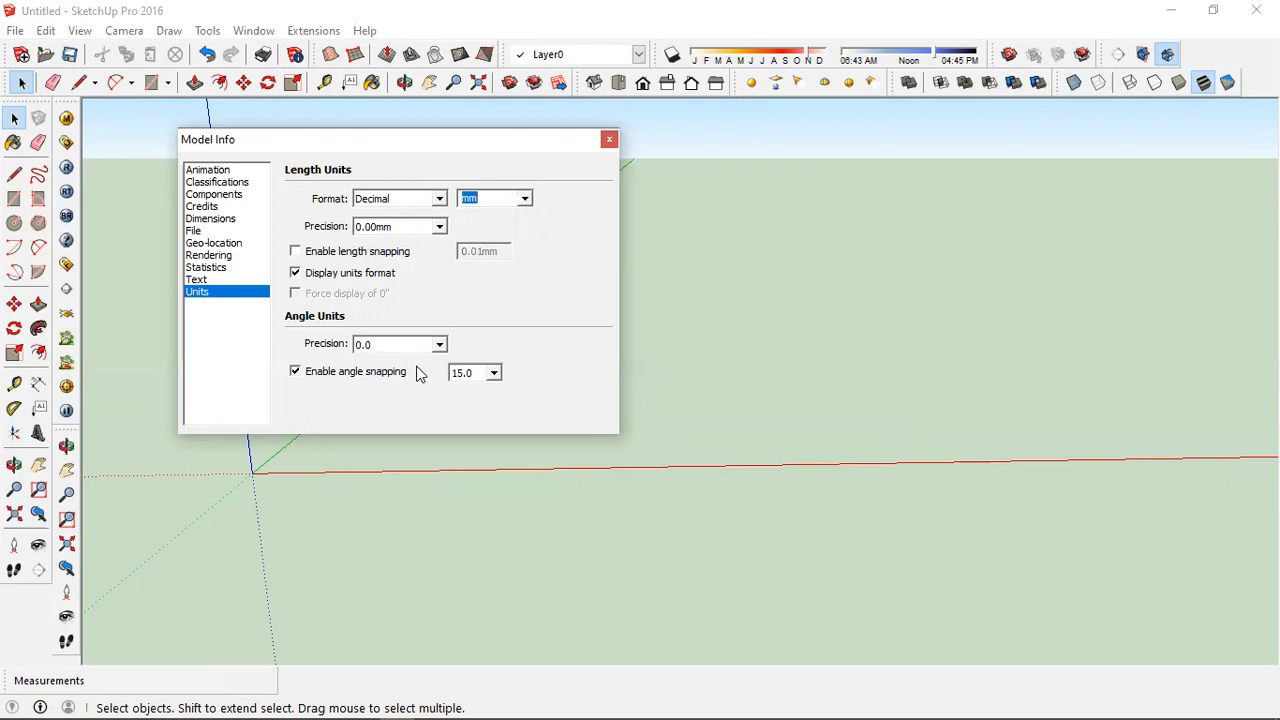
left_click(609, 141)
middle_click_drag(145, 415, 383, 428)
scroll(282, 412, "down", 2)
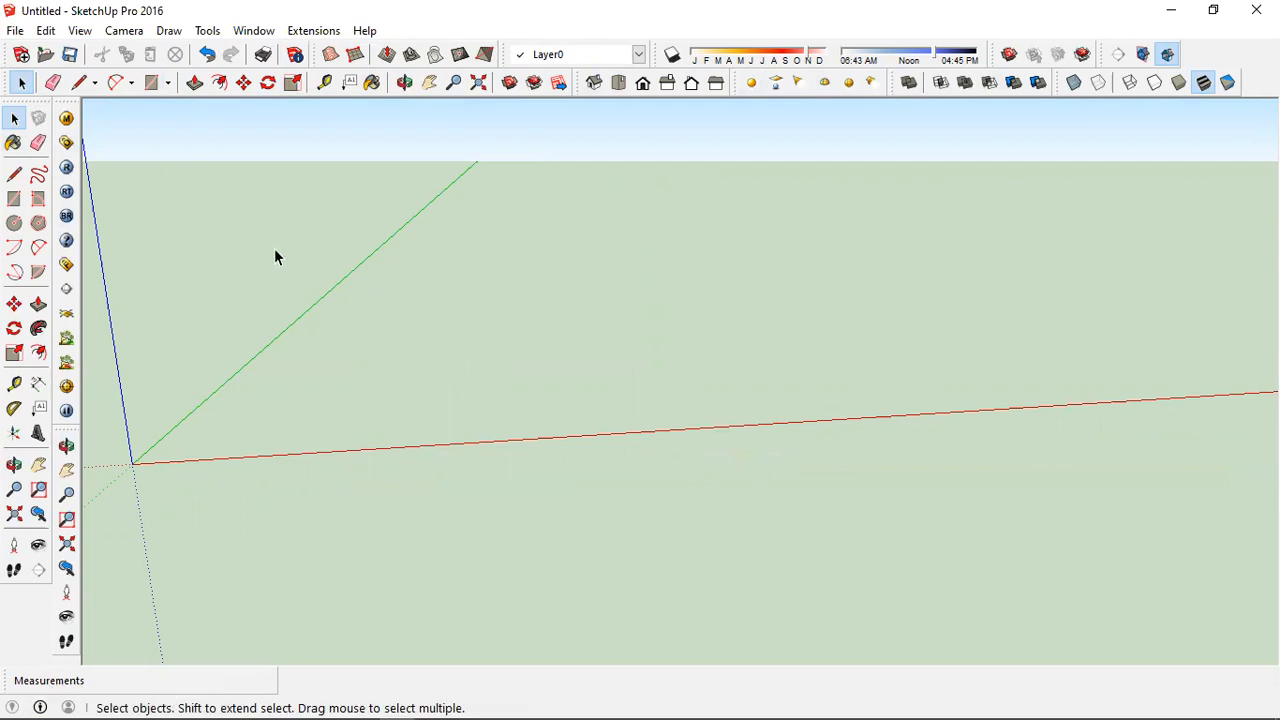
Switch to AutoCAD and try to save the drawing DENAH RUMAH-3D as an AutoCAD 2007/LT2007 Drawing (*.dwg)
mouse_move(557, 694)
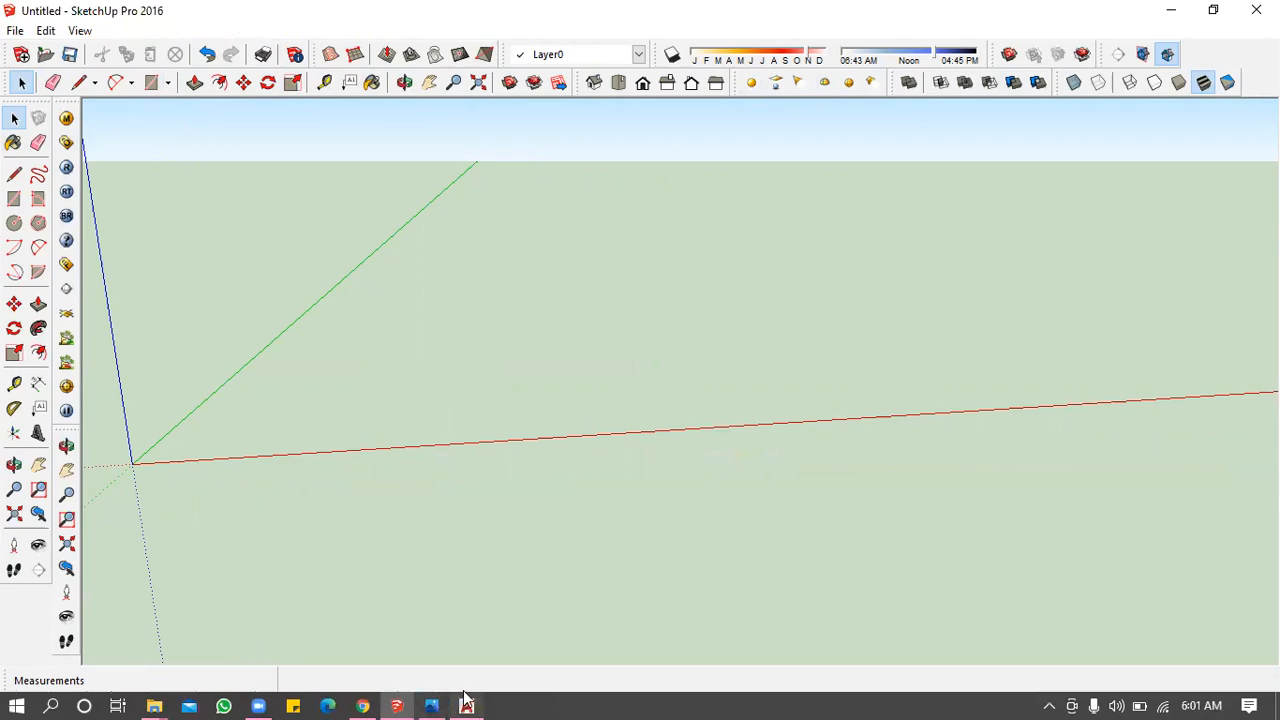
left_click(465, 703)
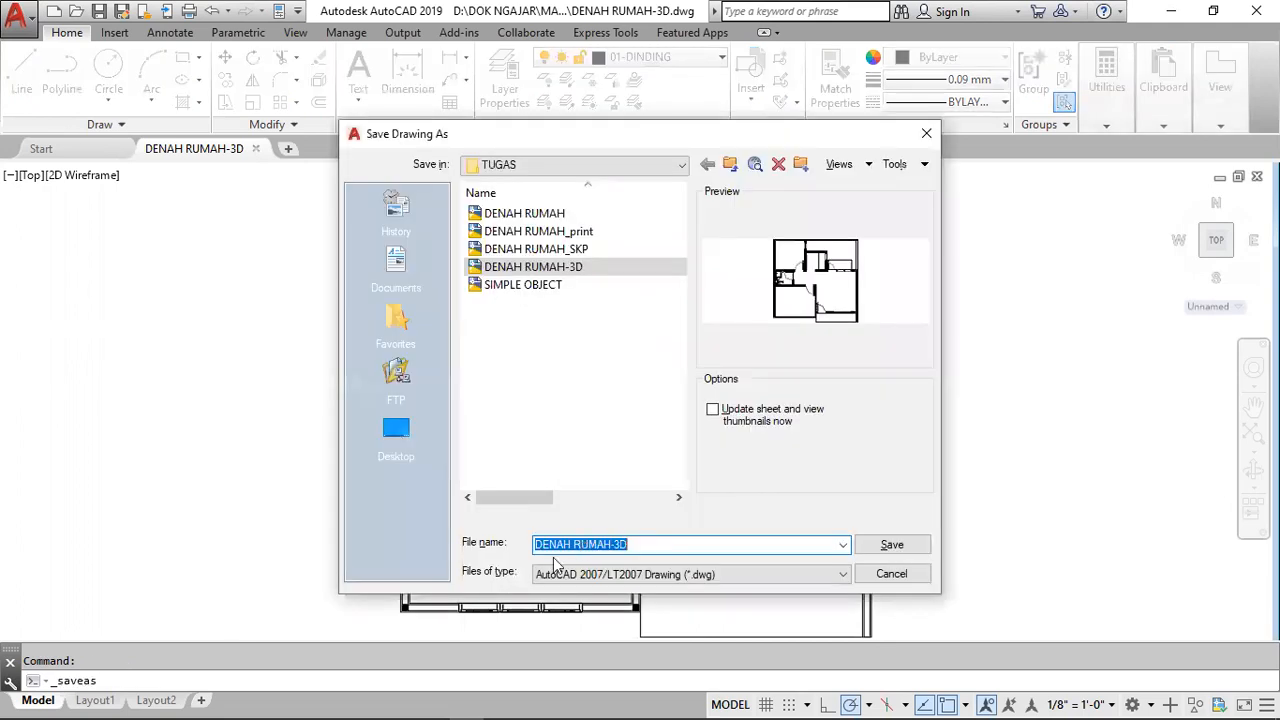
key("End")
left_click(568, 574)
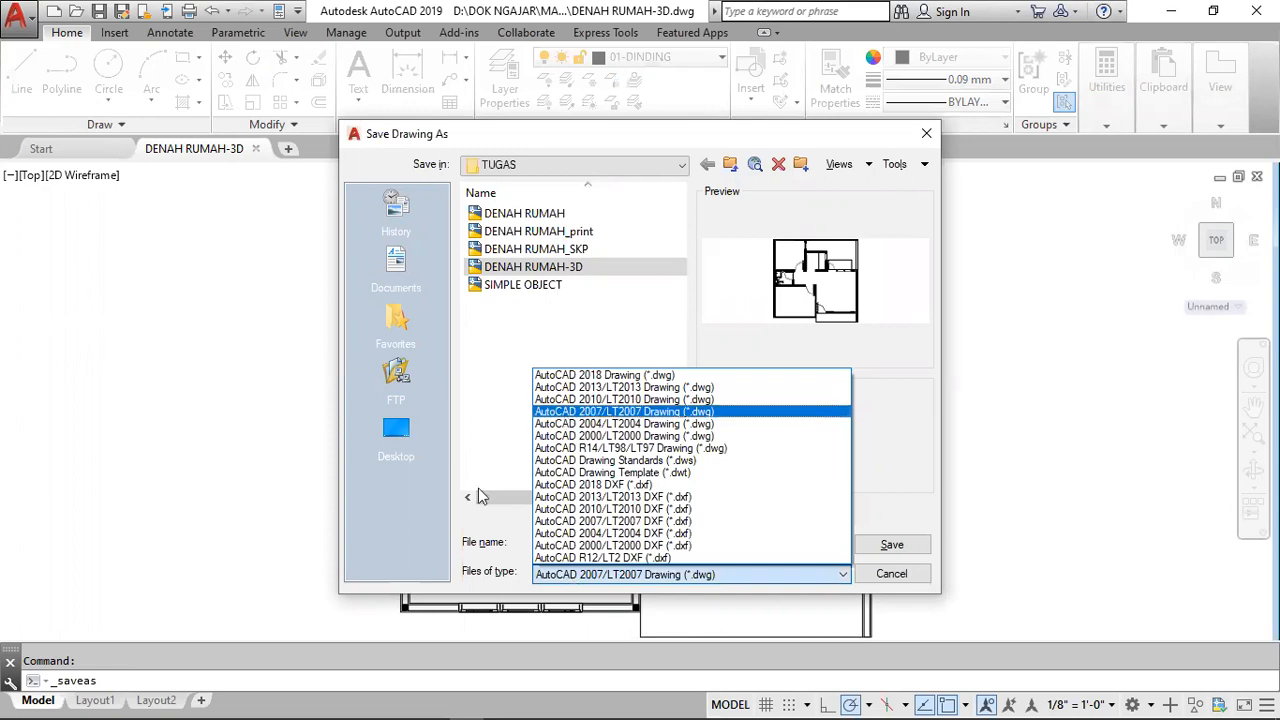
left_click(481, 553)
left_click(580, 578)
left_click(913, 547)
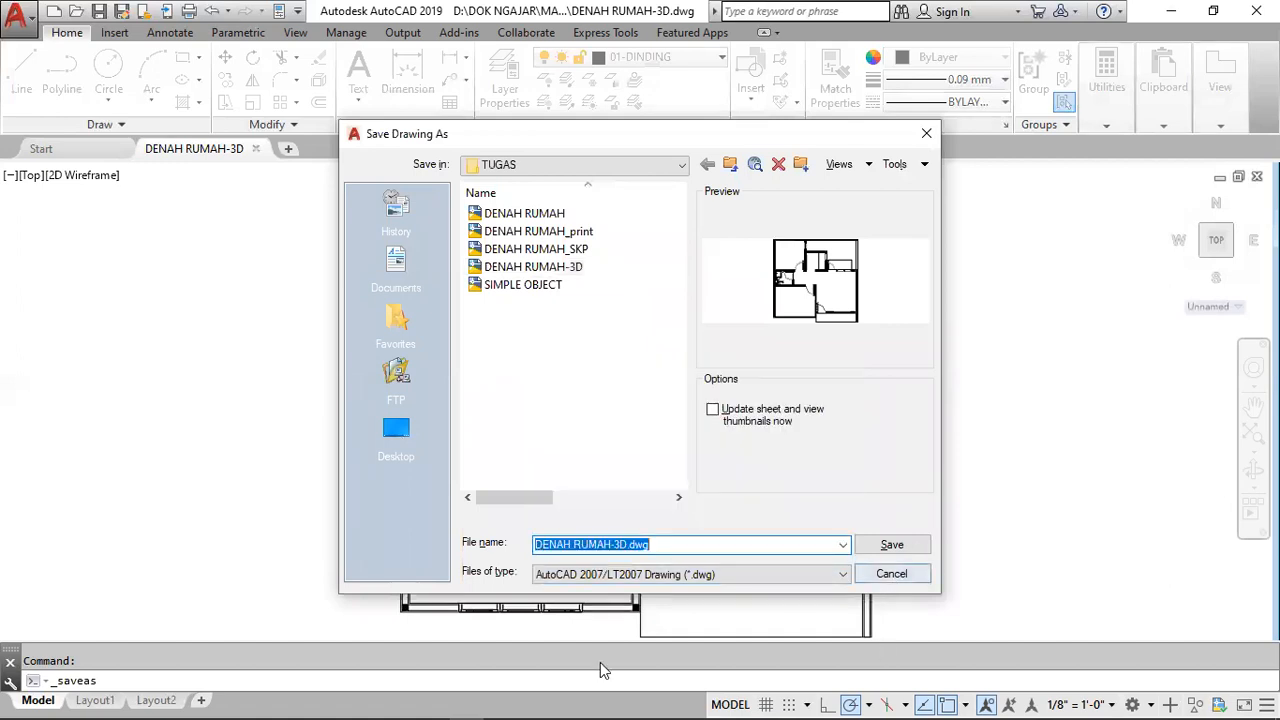
key("Return")
Switch to SketchUp and open the file import with the AutoCAD Files (*.dwg, *.dxf) type
mouse_move(405, 700)
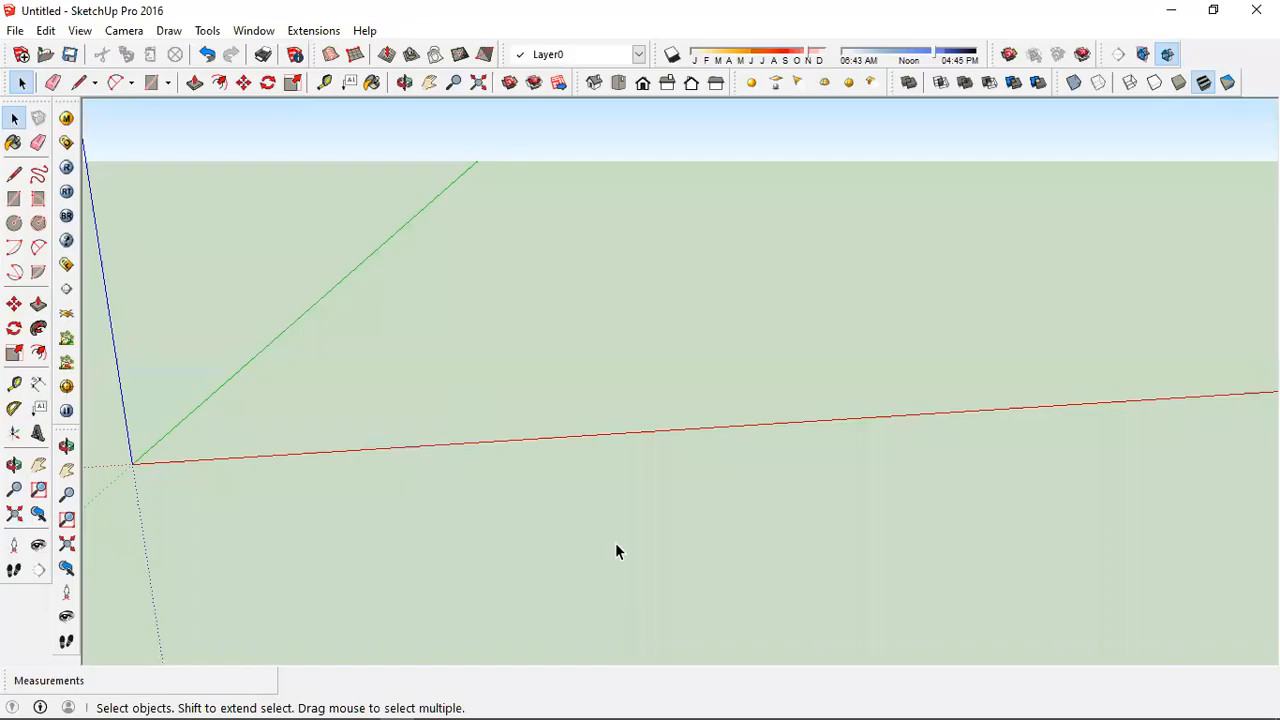
scroll(718, 531, "down", 2)
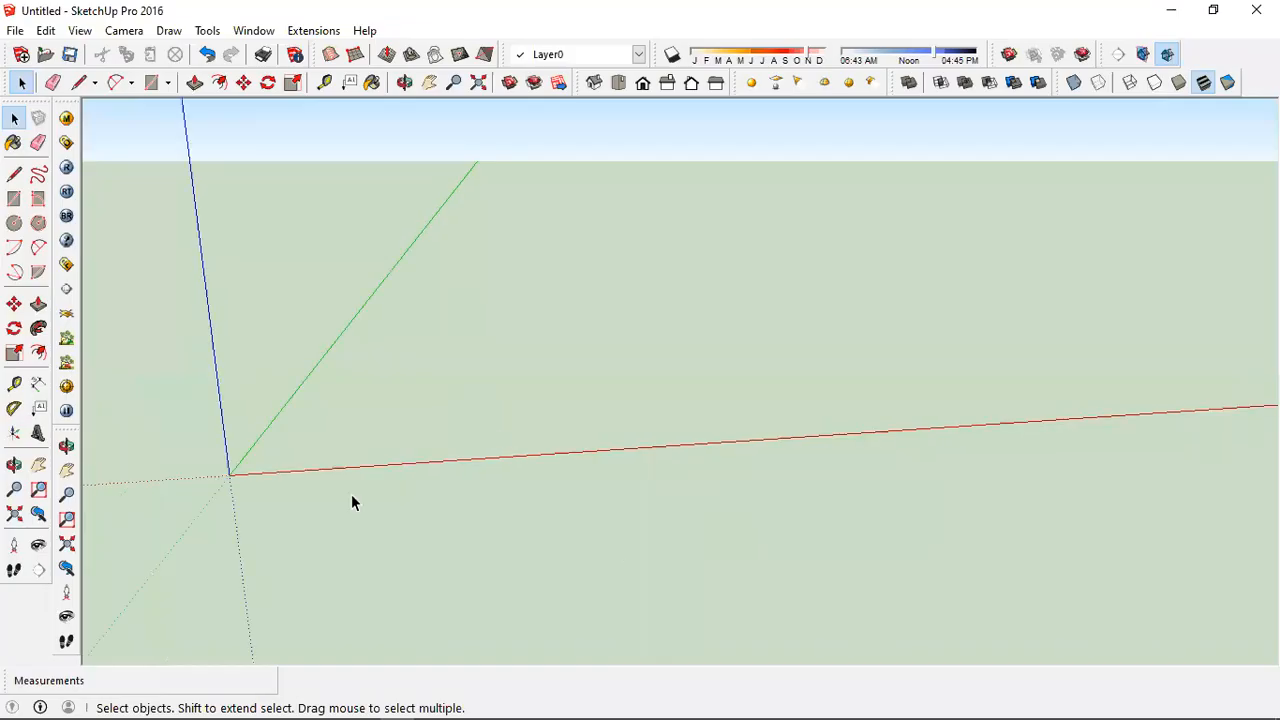
scroll(499, 428, "down", 1)
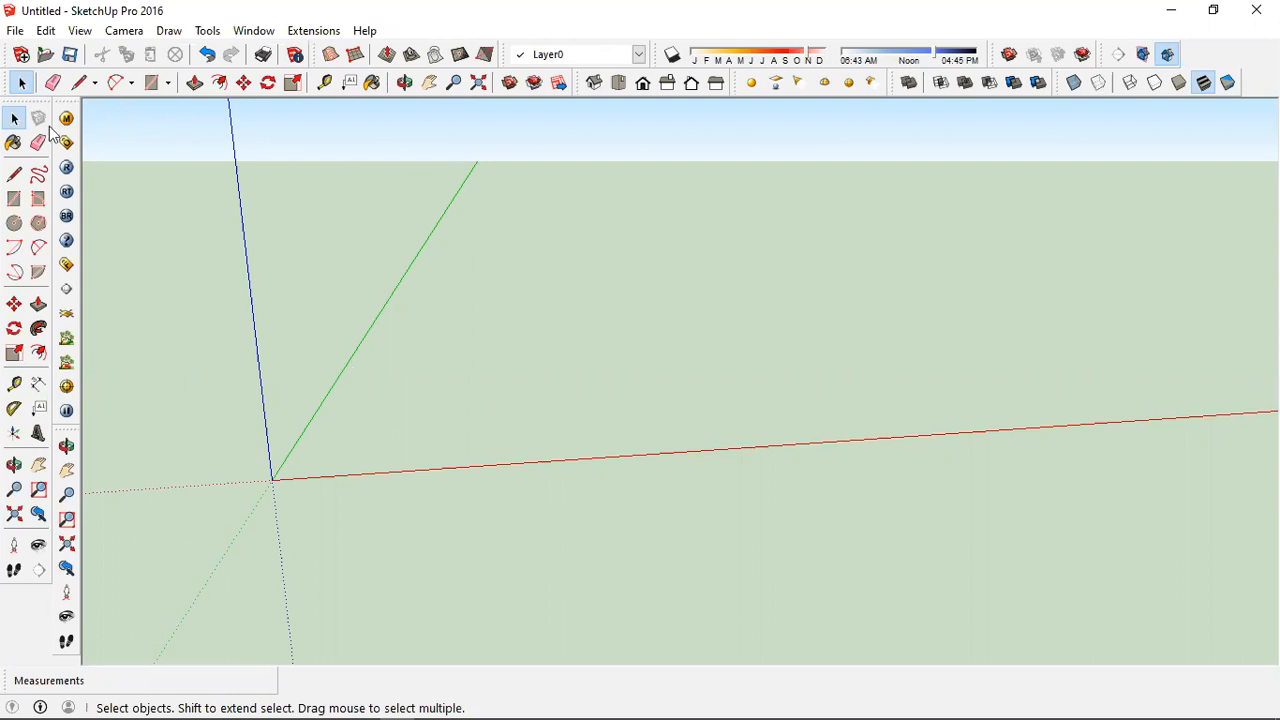
left_click(16, 33)
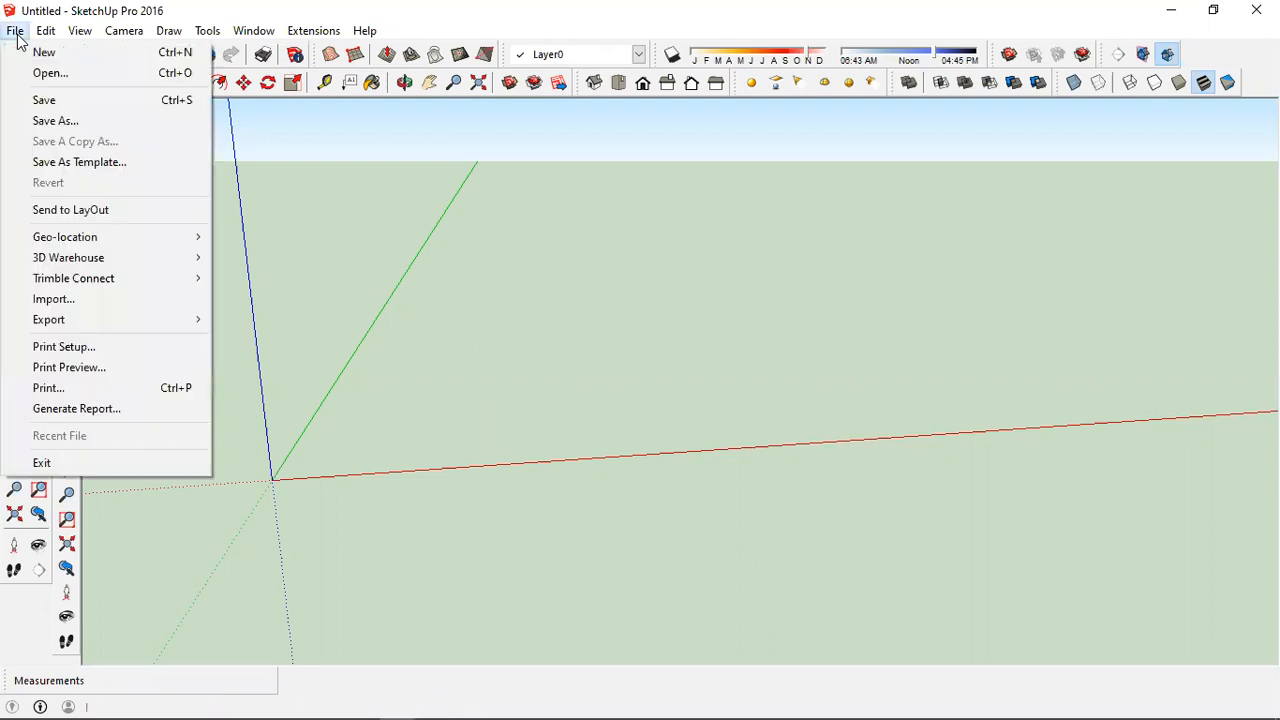
left_click(54, 300)
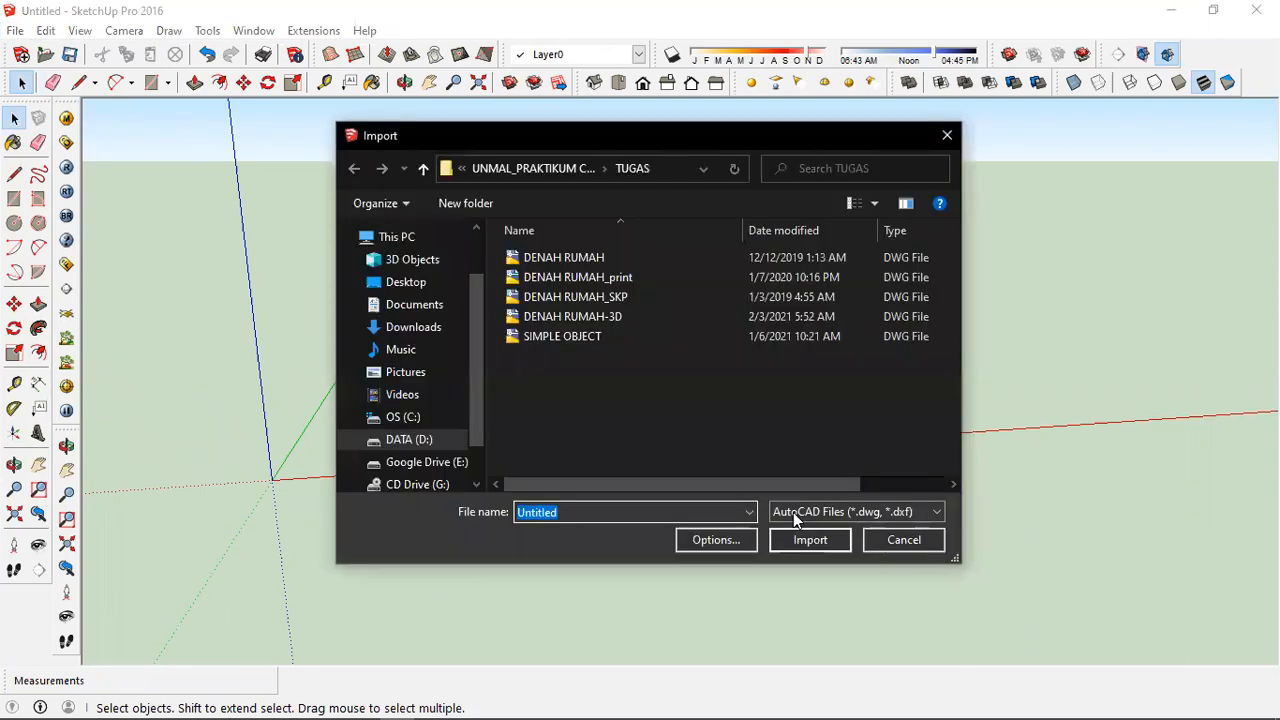
left_click(793, 512)
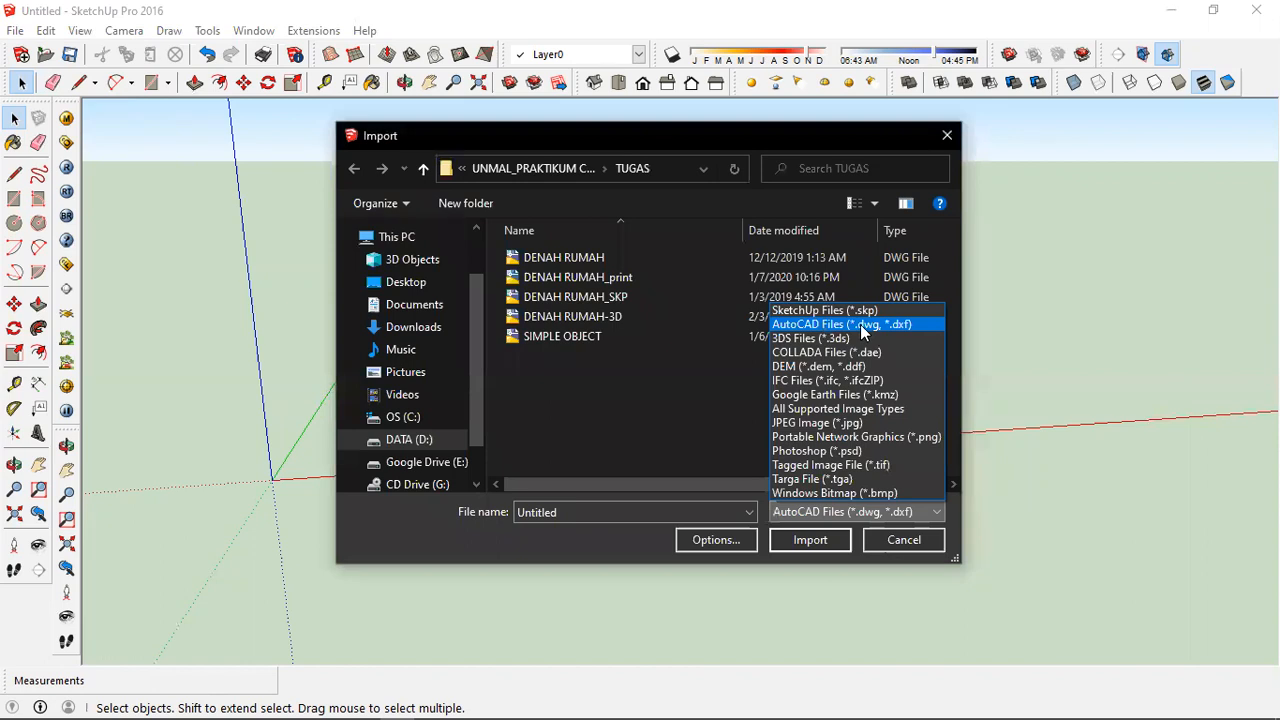
left_click(512, 445)
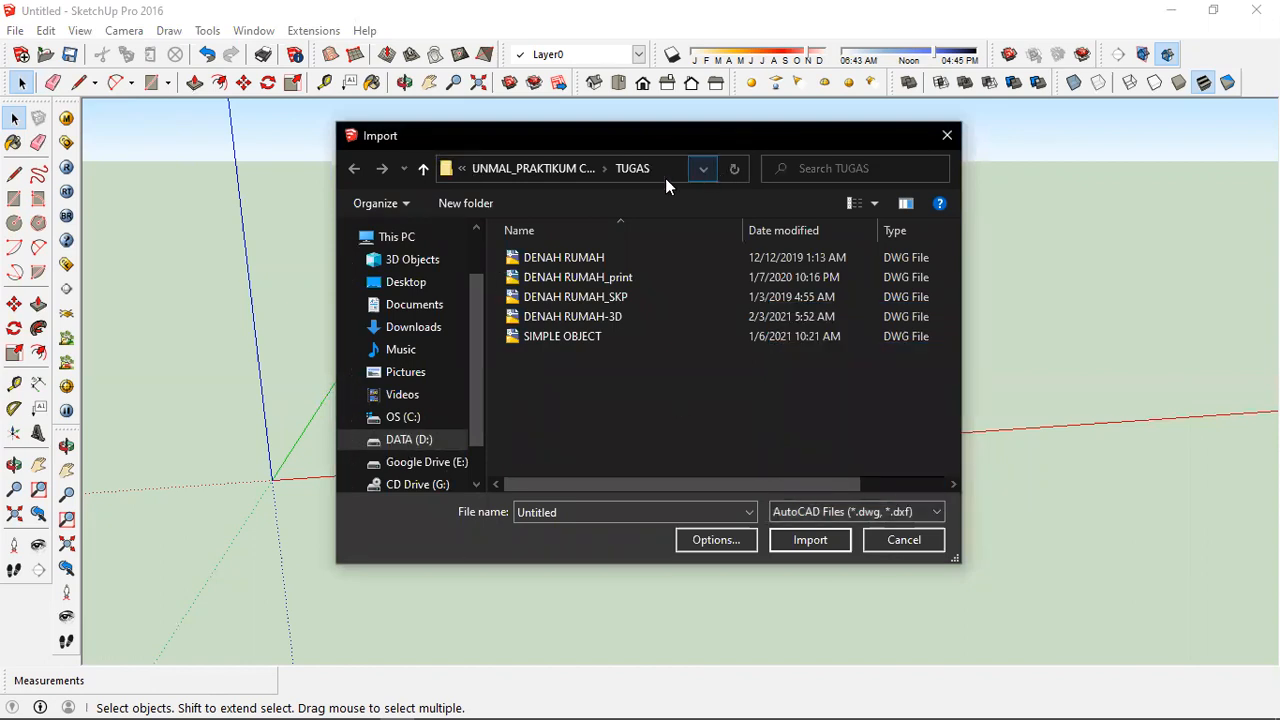
Import the drawing DENAH RUMAH-3D from the TUGAS folder and close the import results
left_click(521, 269)
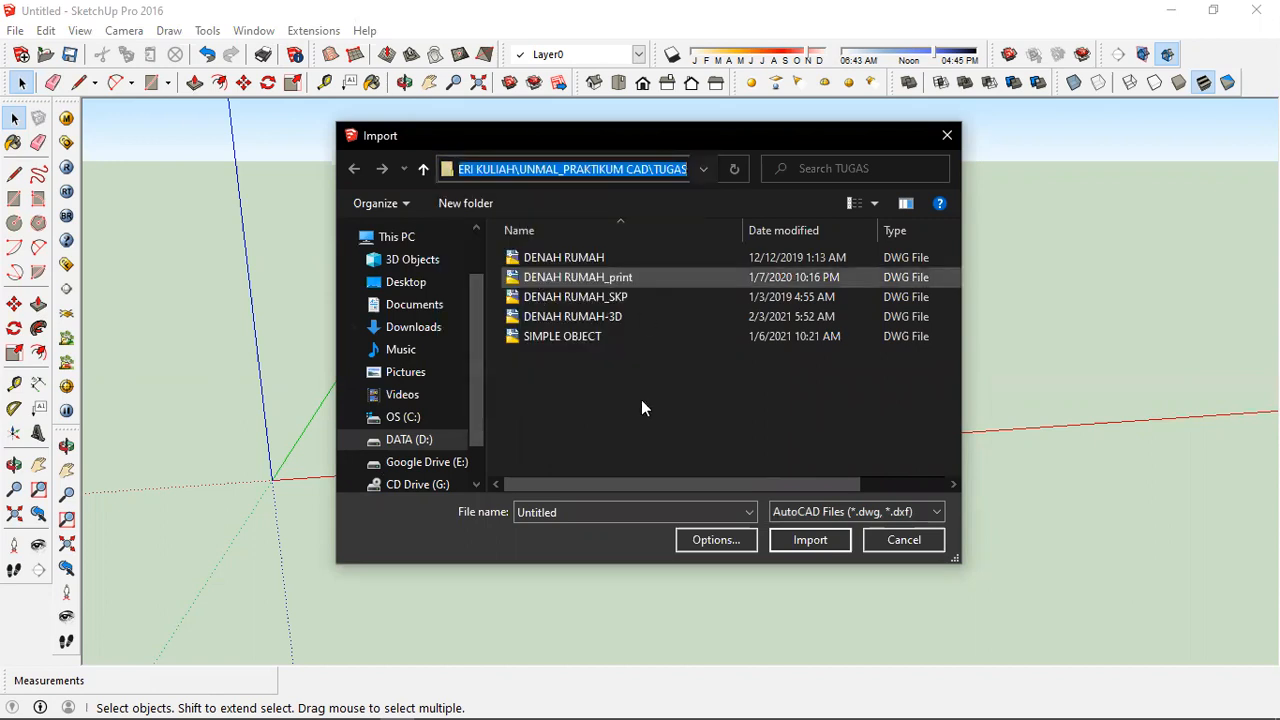
left_click(570, 319)
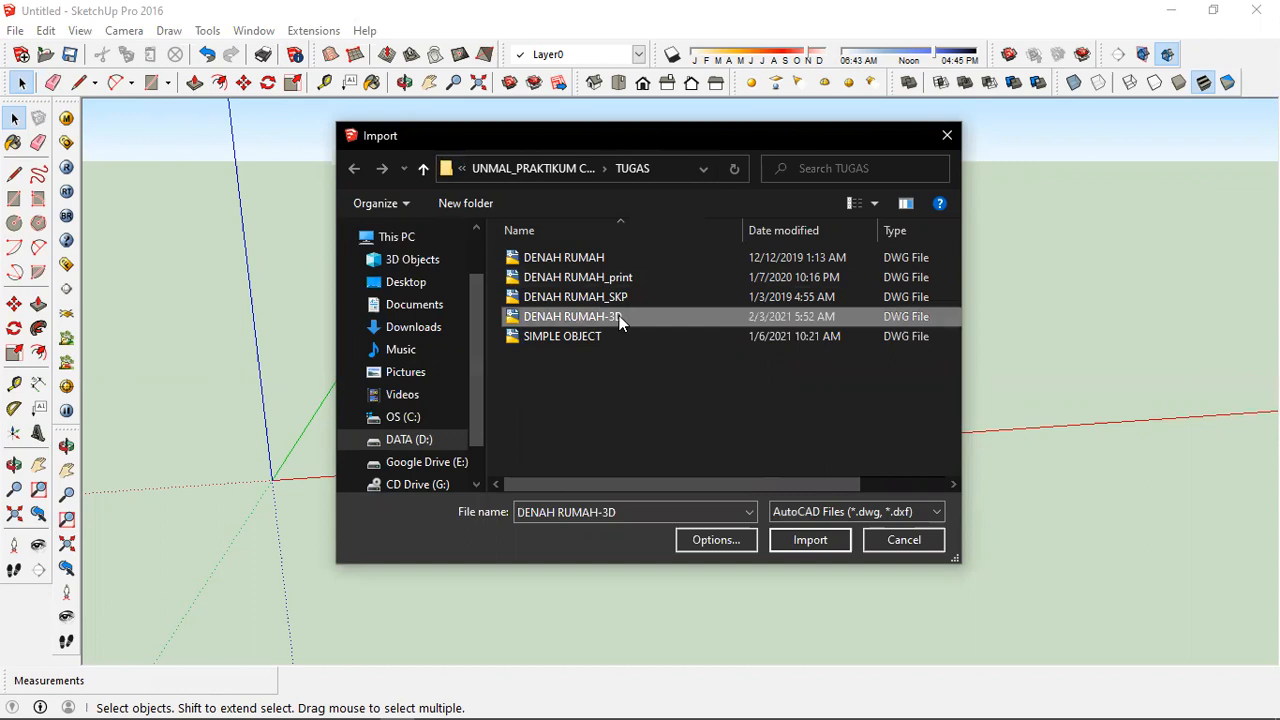
left_click(800, 540)
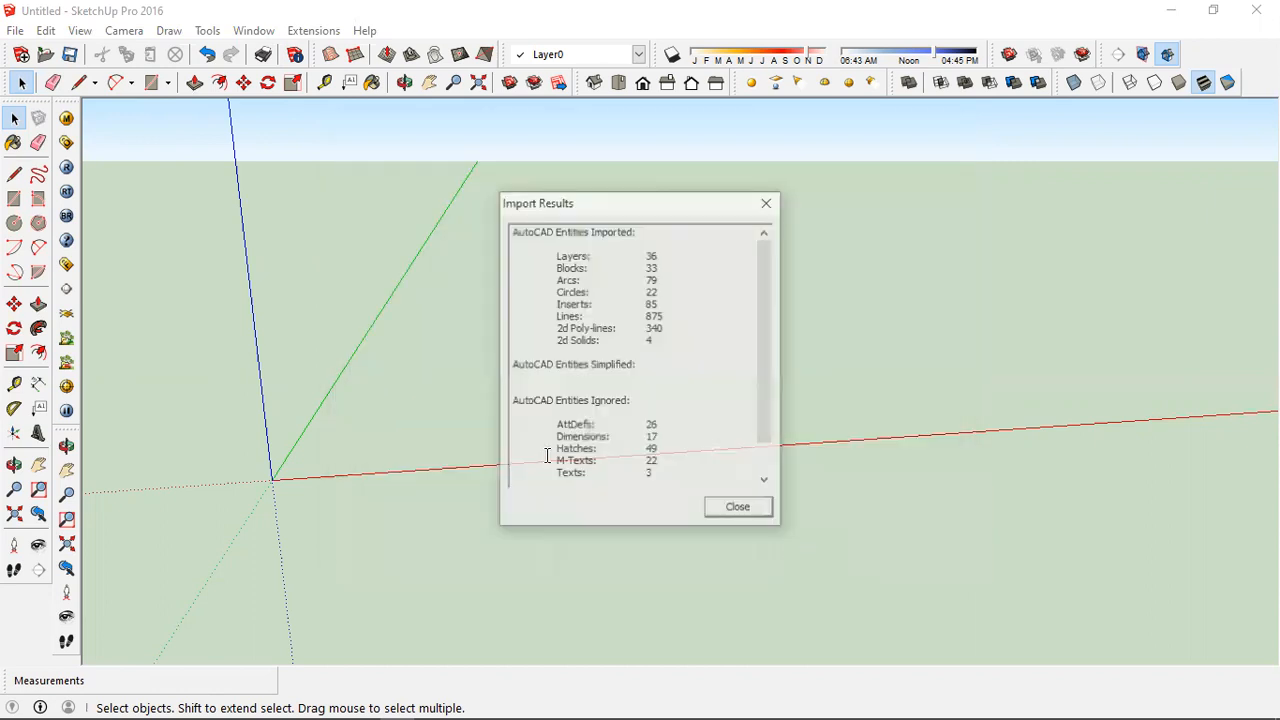
left_click(710, 512)
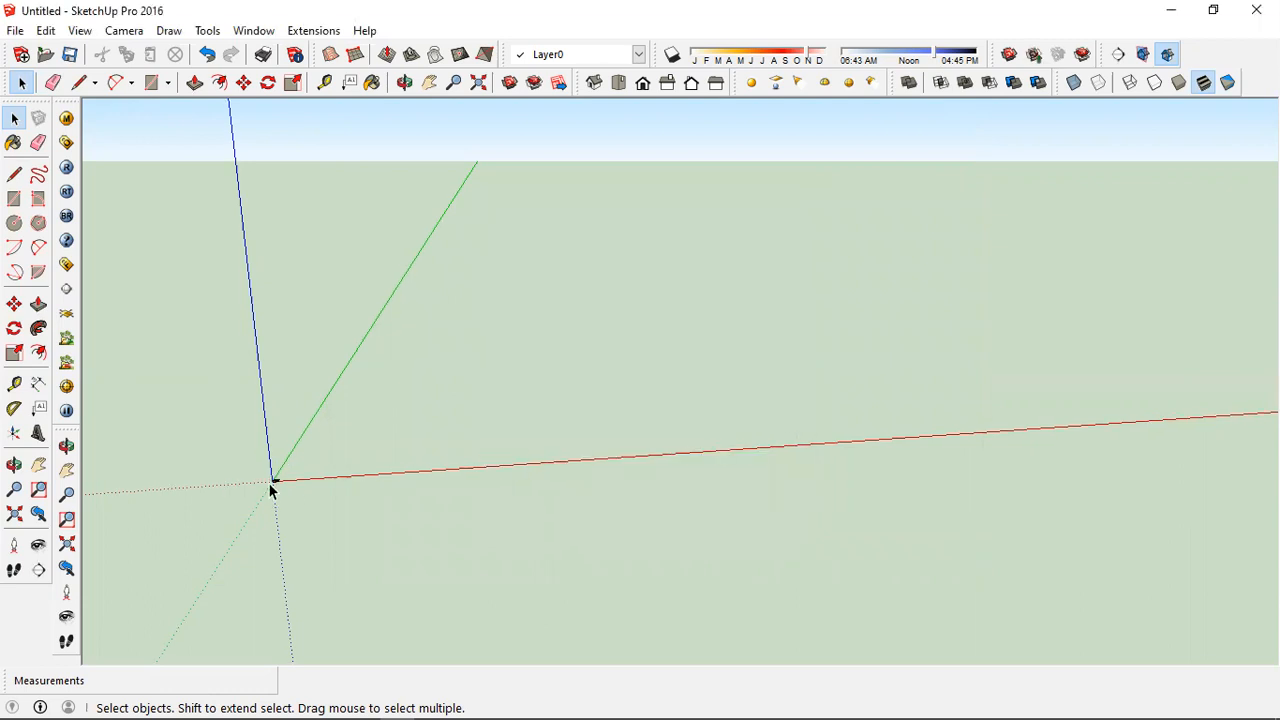
Examine the imported floor plan near the origin, including its walls, doors and bathroom fixtures, up close and as a whole
scroll(288, 474, "up", 5)
scroll(268, 477, "up", 2)
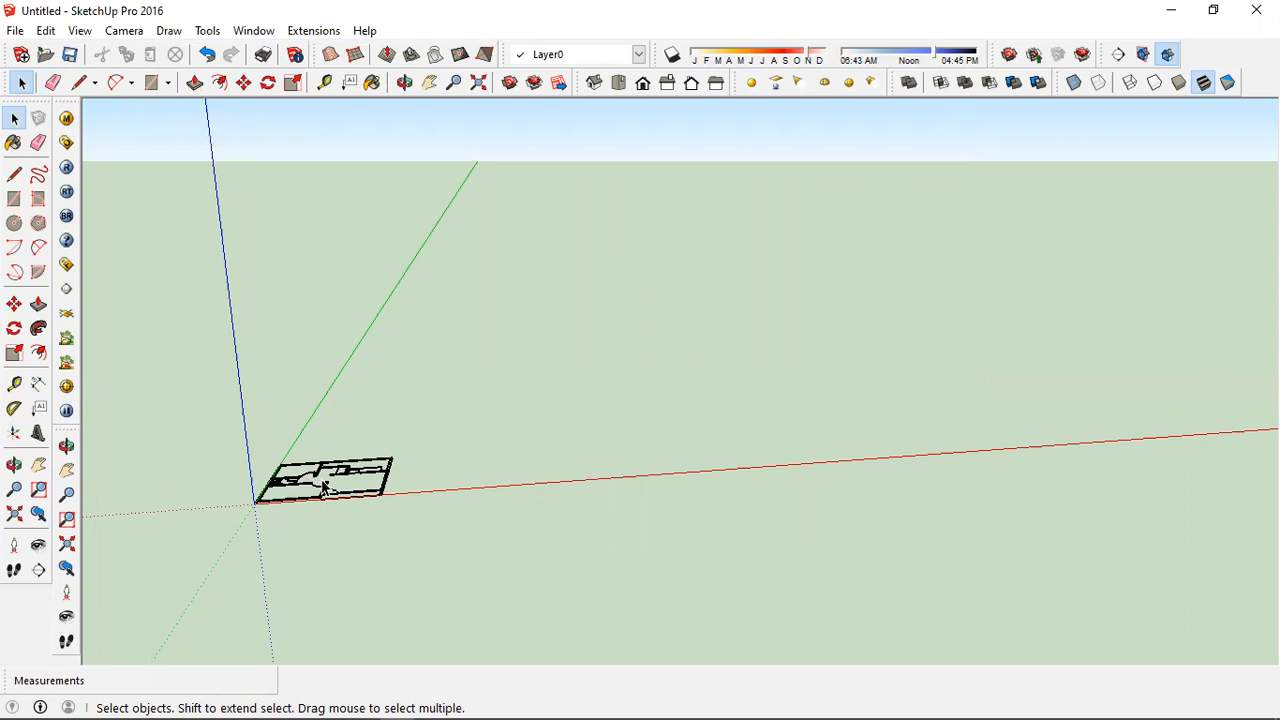
scroll(526, 426, "up", 5)
scroll(751, 390, "up", 3)
middle_click_drag(735, 398, 648, 460)
middle_click_drag(680, 367, 677, 363)
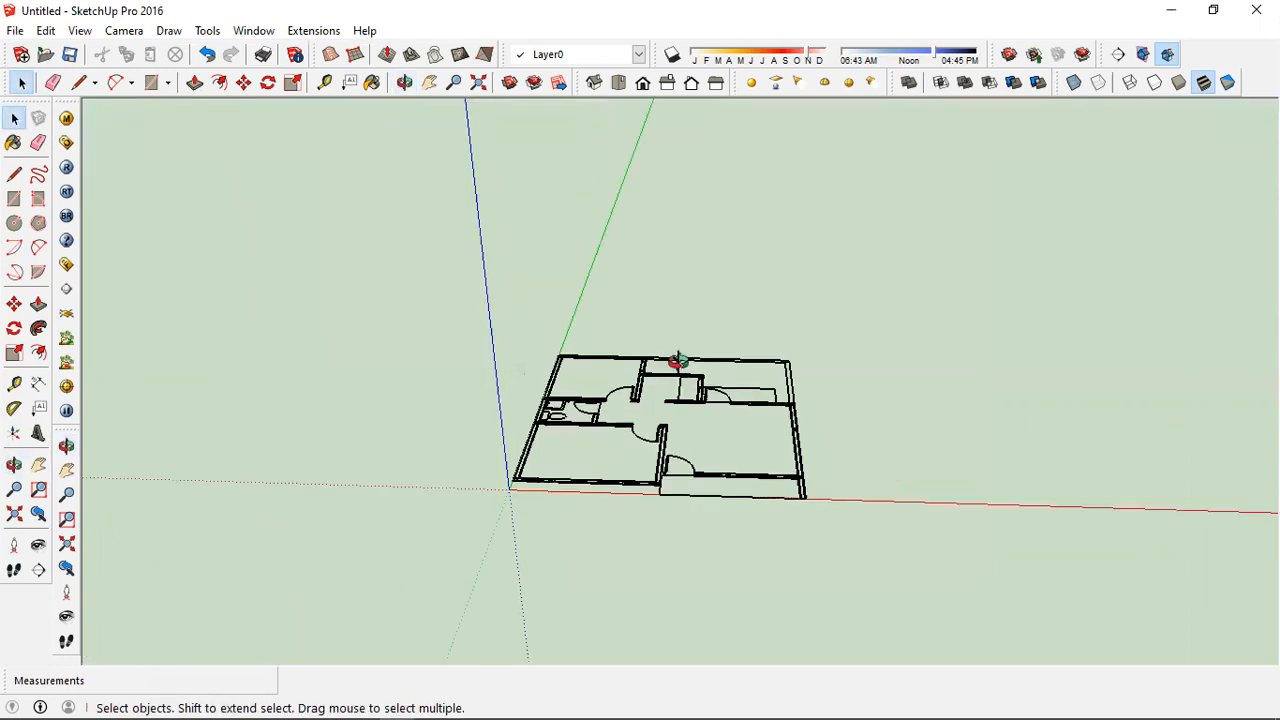
middle_click_drag(660, 457, 697, 370)
scroll(684, 390, "up", 5)
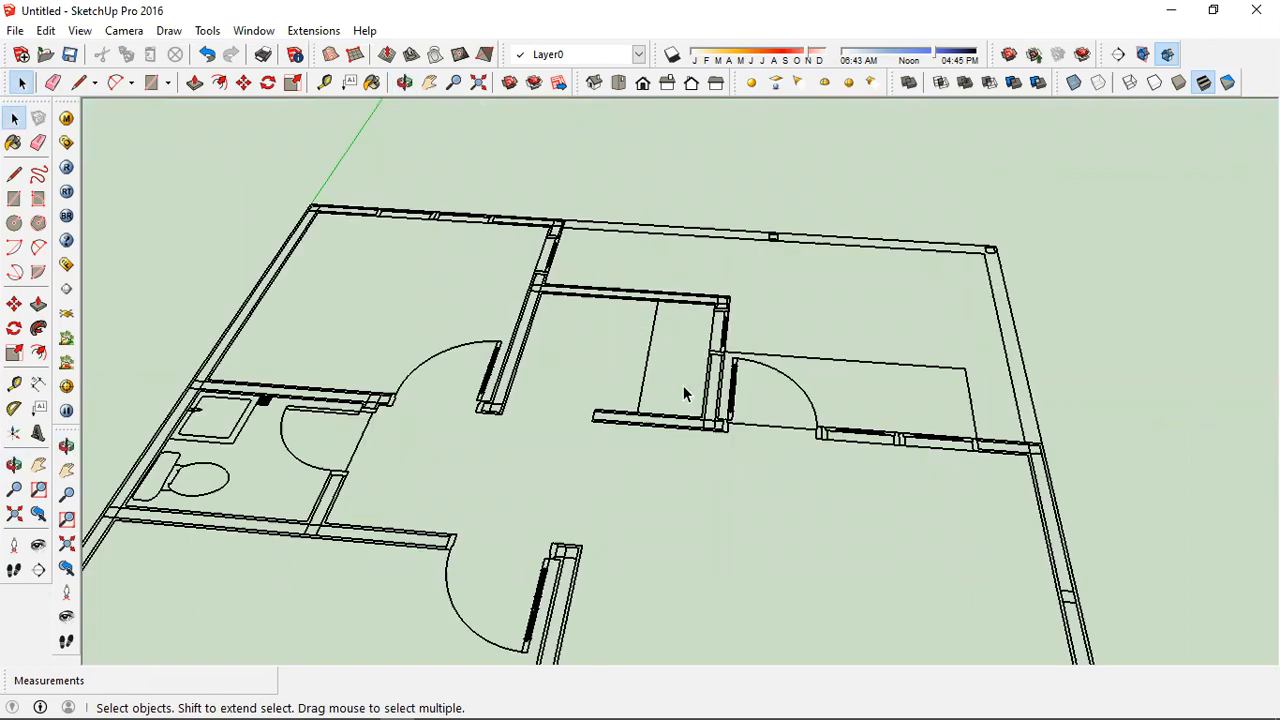
scroll(589, 366, "up", 2)
middle_click_drag(506, 334, 673, 285)
scroll(799, 396, "down", 3)
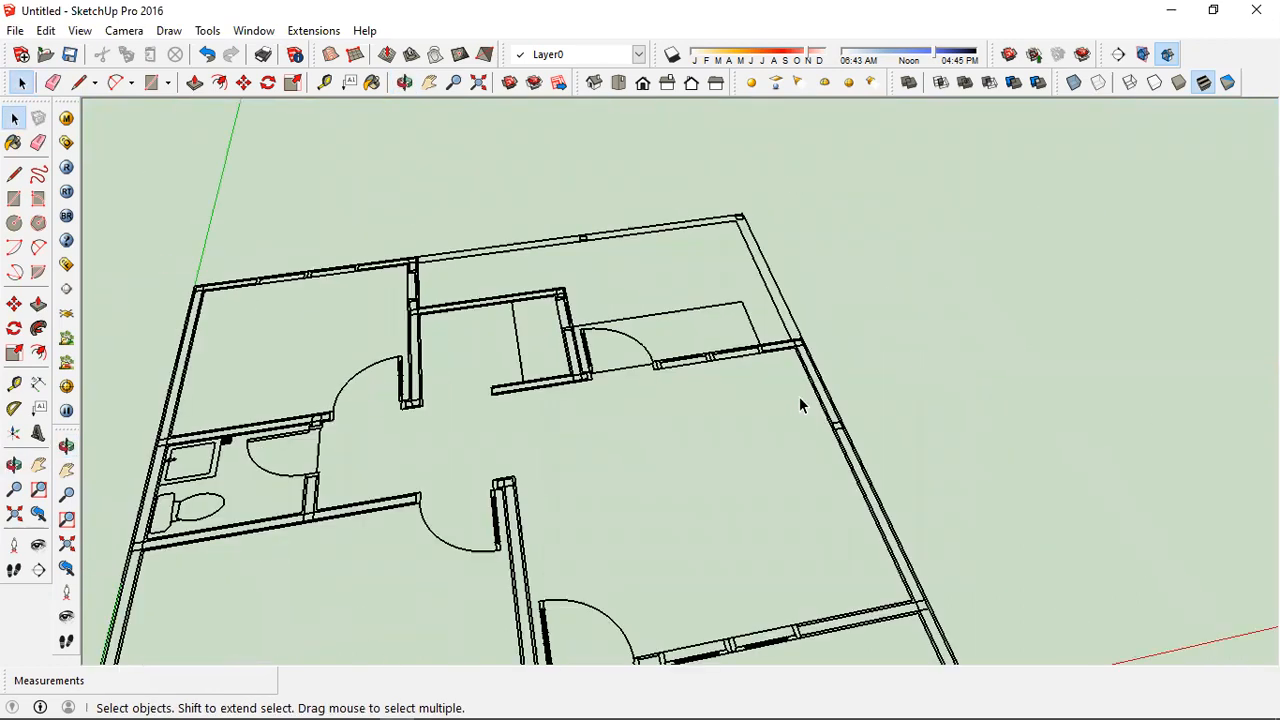
scroll(766, 346, "down", 4)
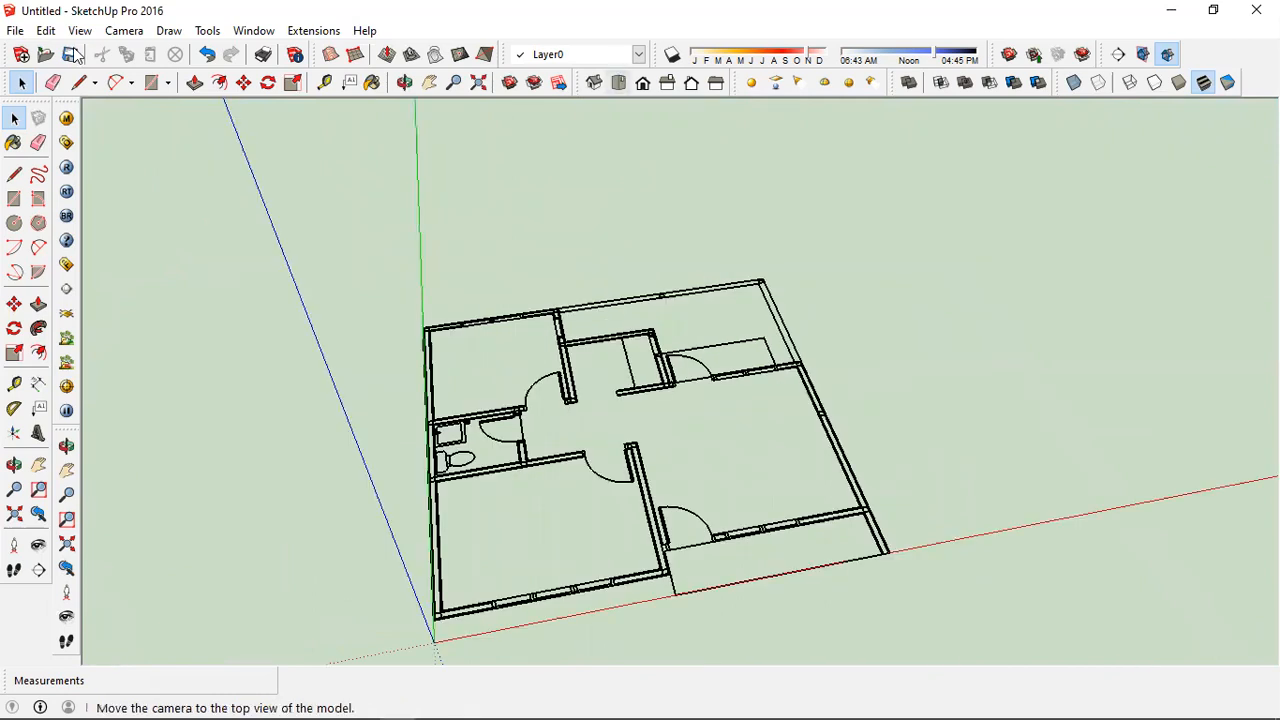
Look through the list of layers that came with the imported floor plan
left_click(639, 56)
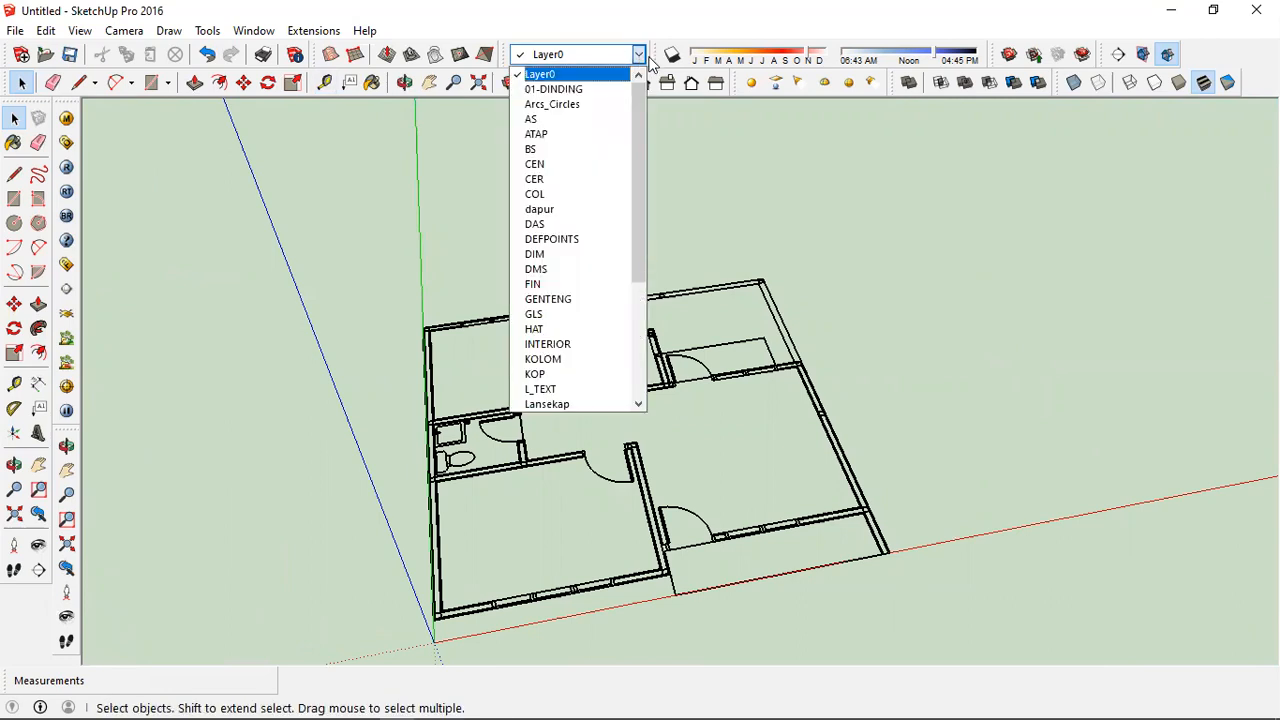
scroll(742, 148, "down", 1)
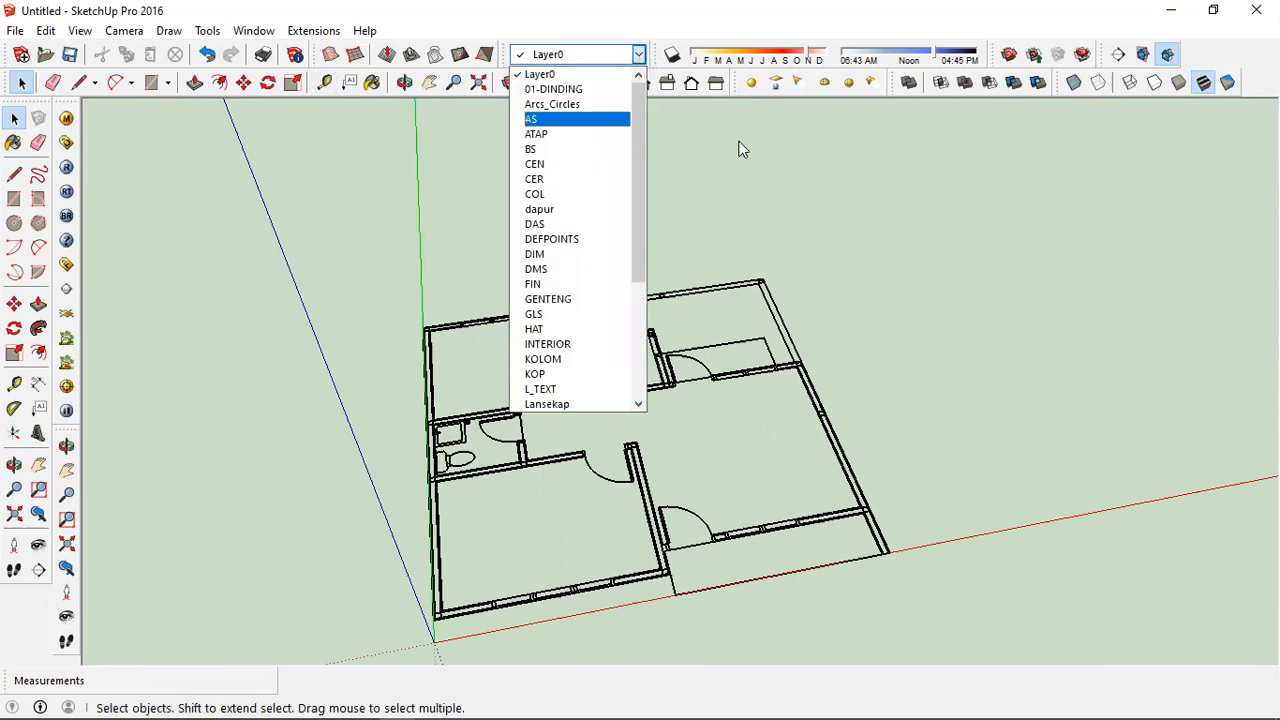
scroll(628, 240, "down", 1)
scroll(628, 245, "down", 3)
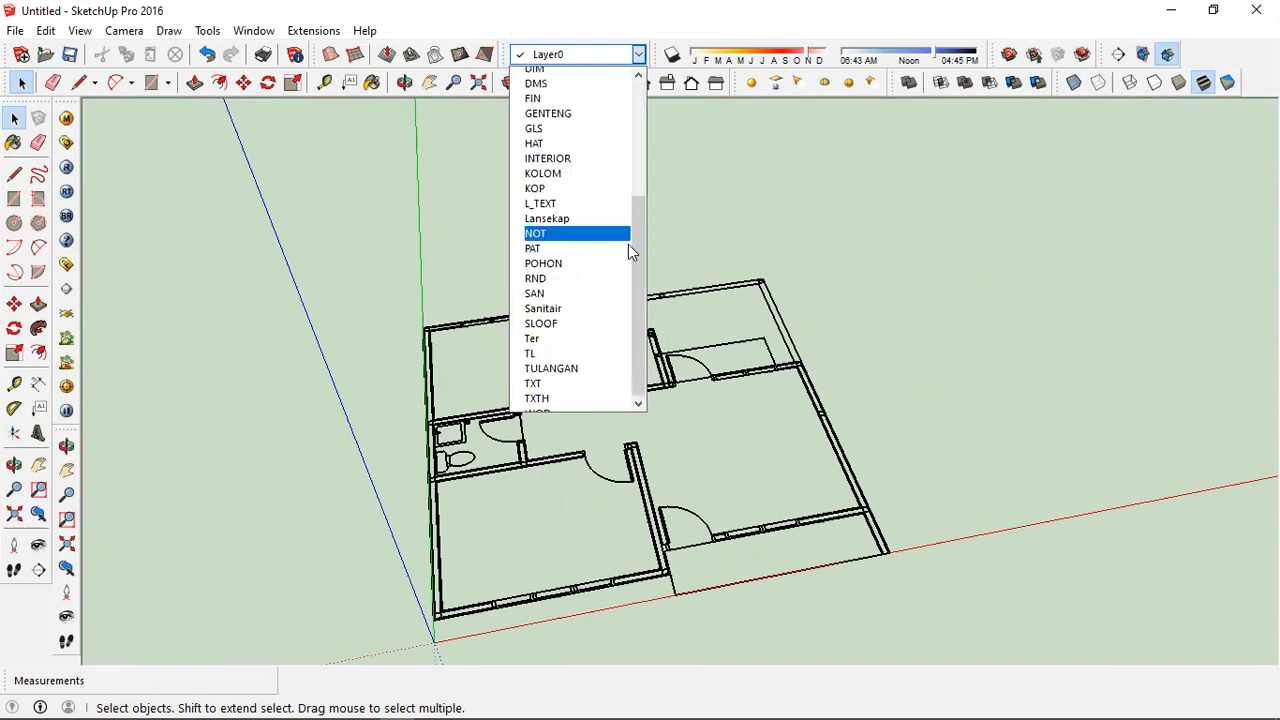
scroll(733, 176, "up", 4)
left_click(671, 173)
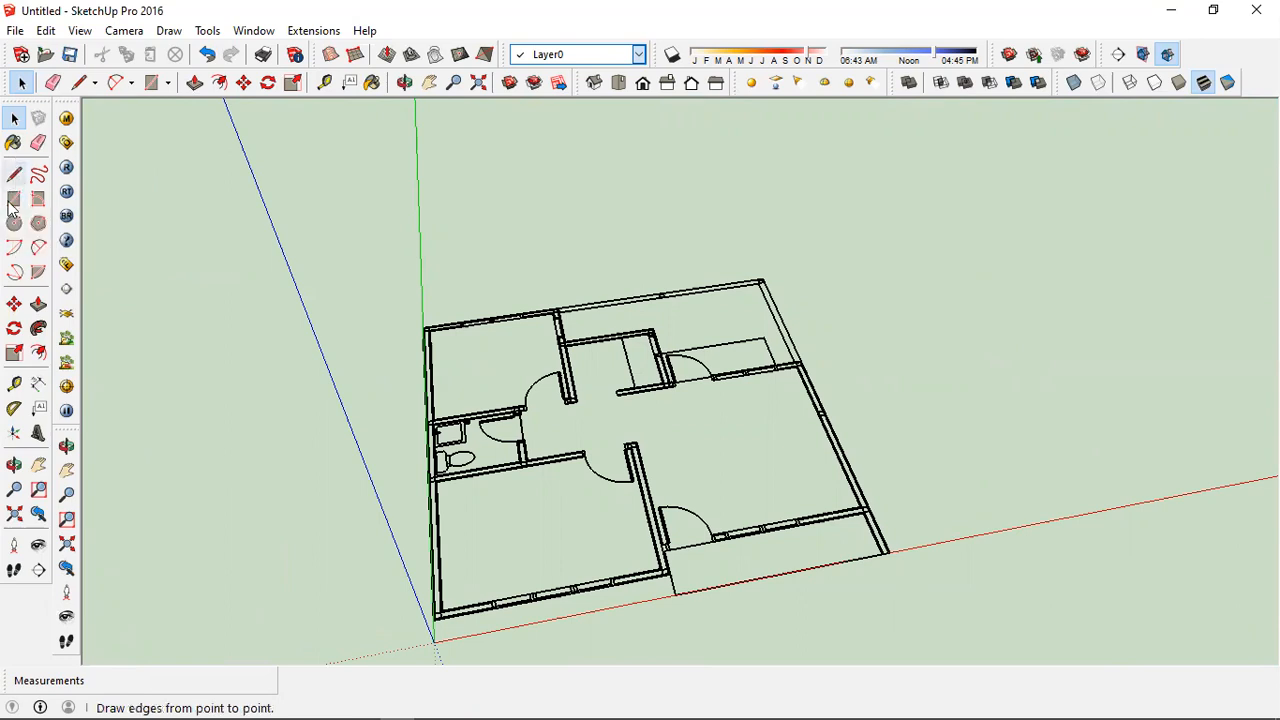
left_click(167, 84)
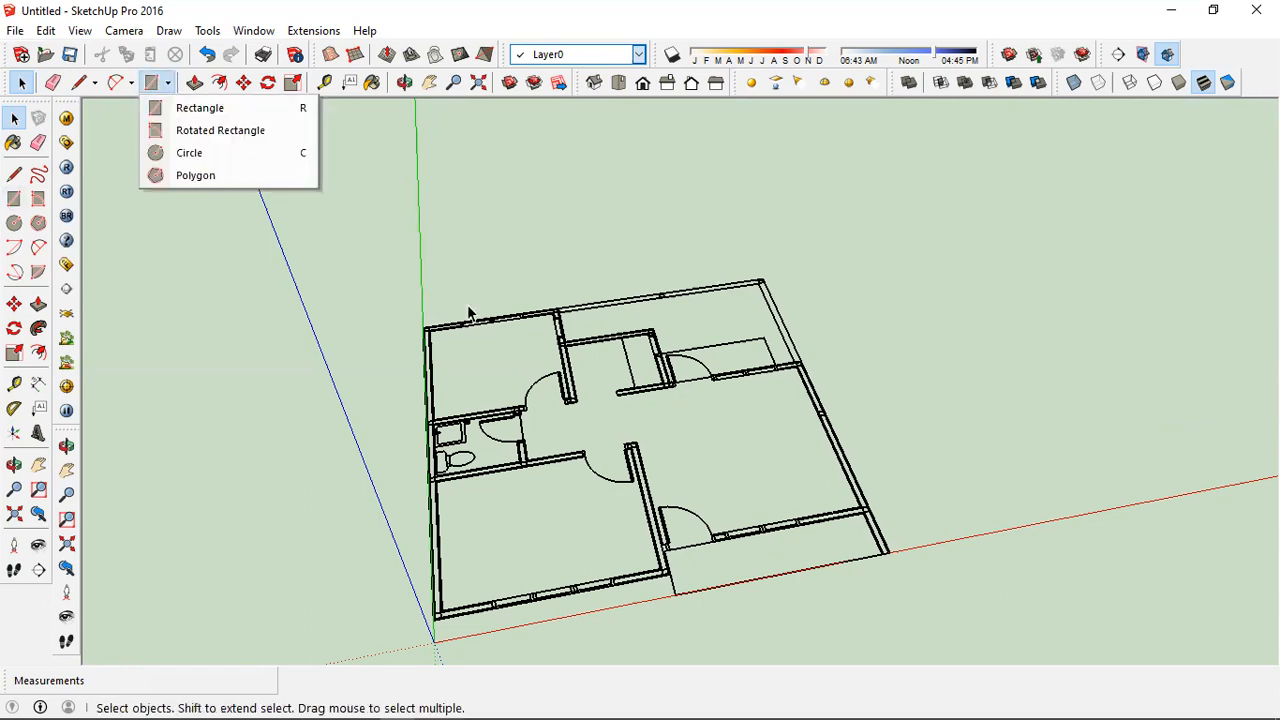
key("l")
key("r")
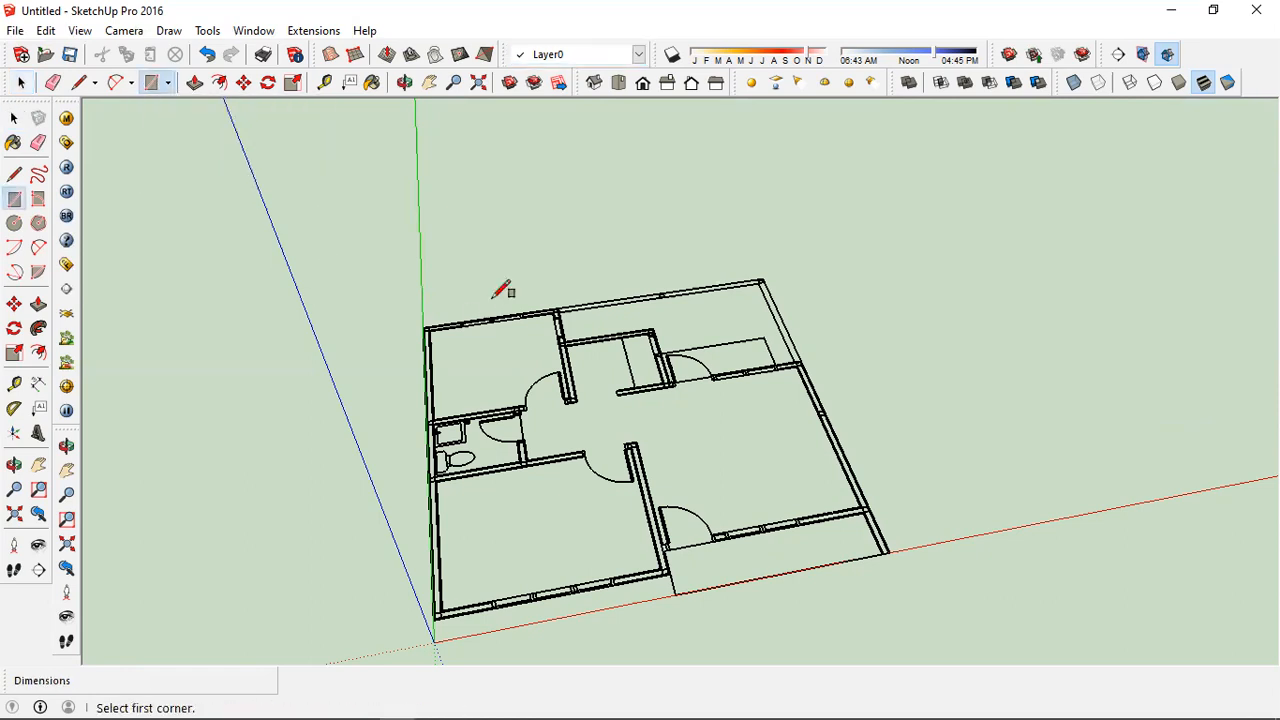
scroll(476, 238, "down", 2)
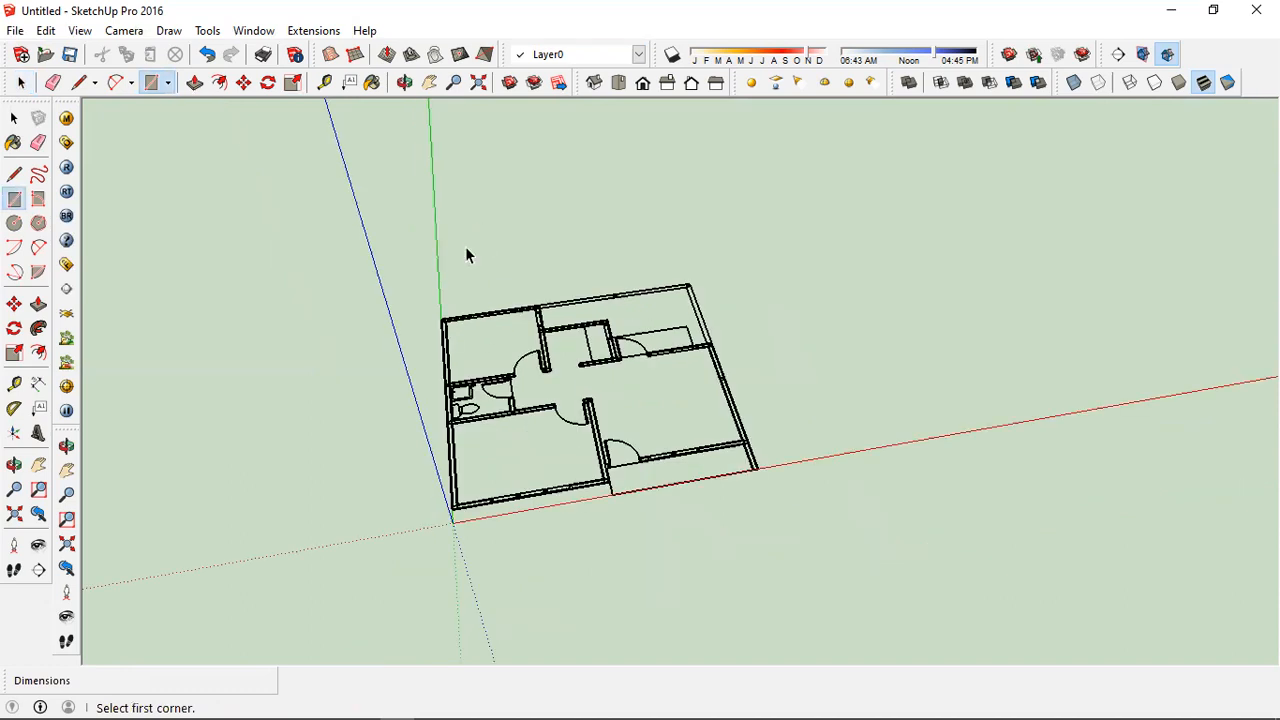
key("space")
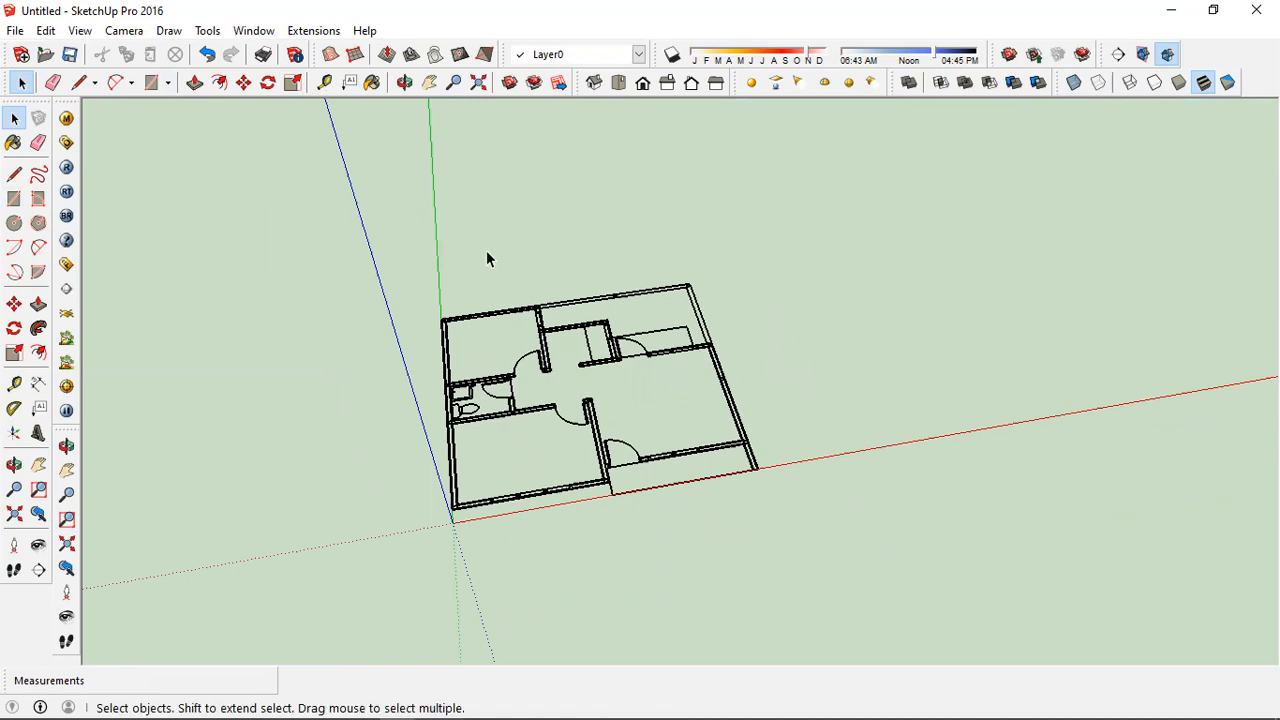
Draw a rectangle of about 3925 x 150 mm over the front wall of the room nearest the origin, between the plan's wall corners
key("r")
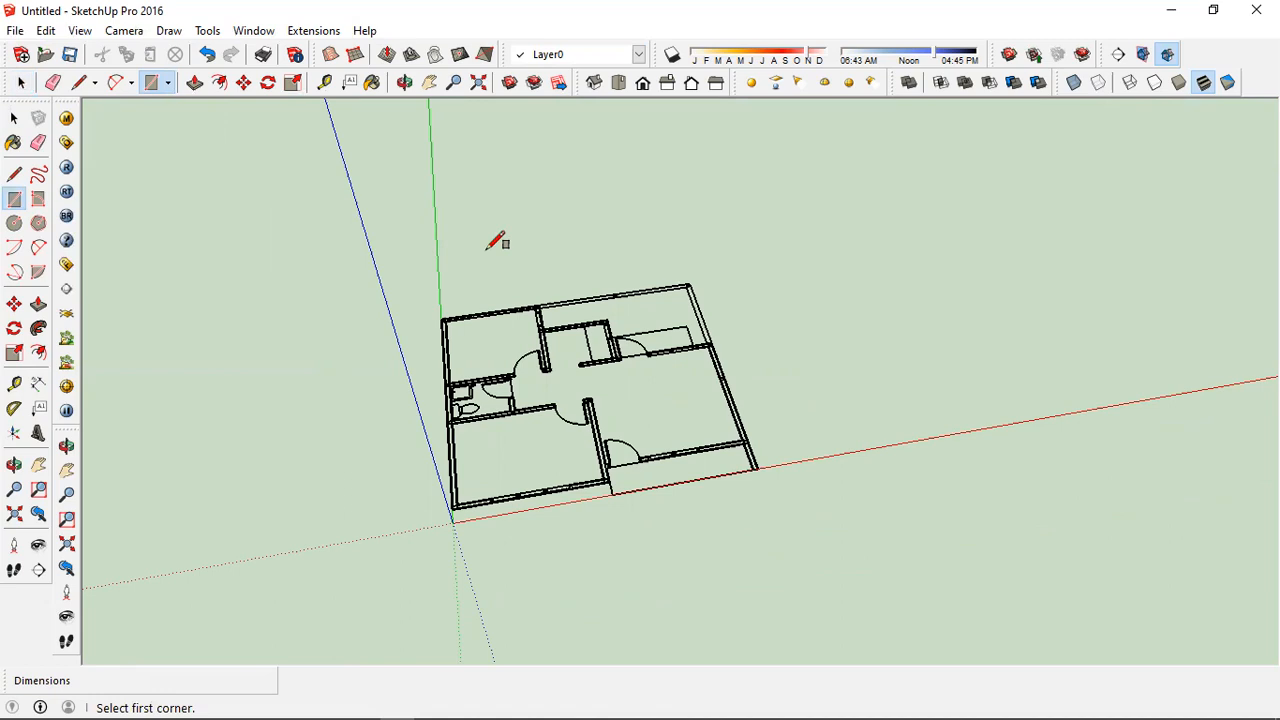
scroll(500, 510, "down", 1)
scroll(521, 432, "up", 3)
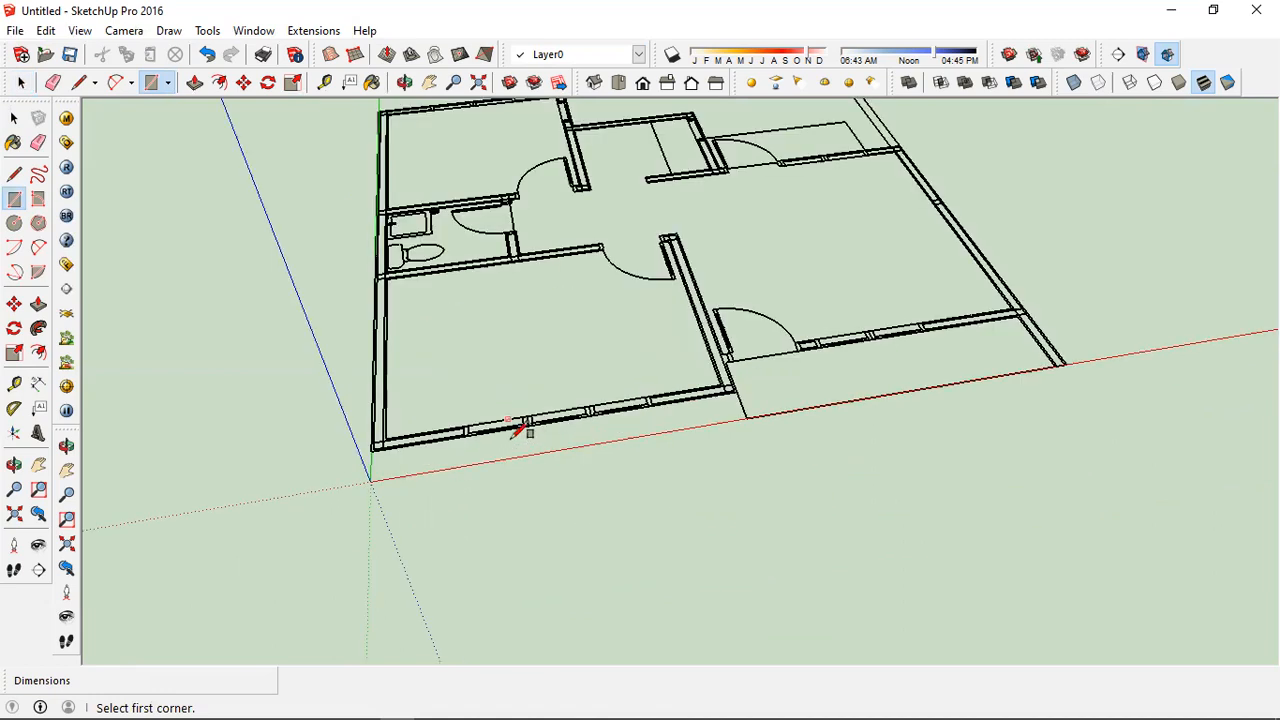
scroll(517, 430, "up", 2)
scroll(380, 414, "up", 1)
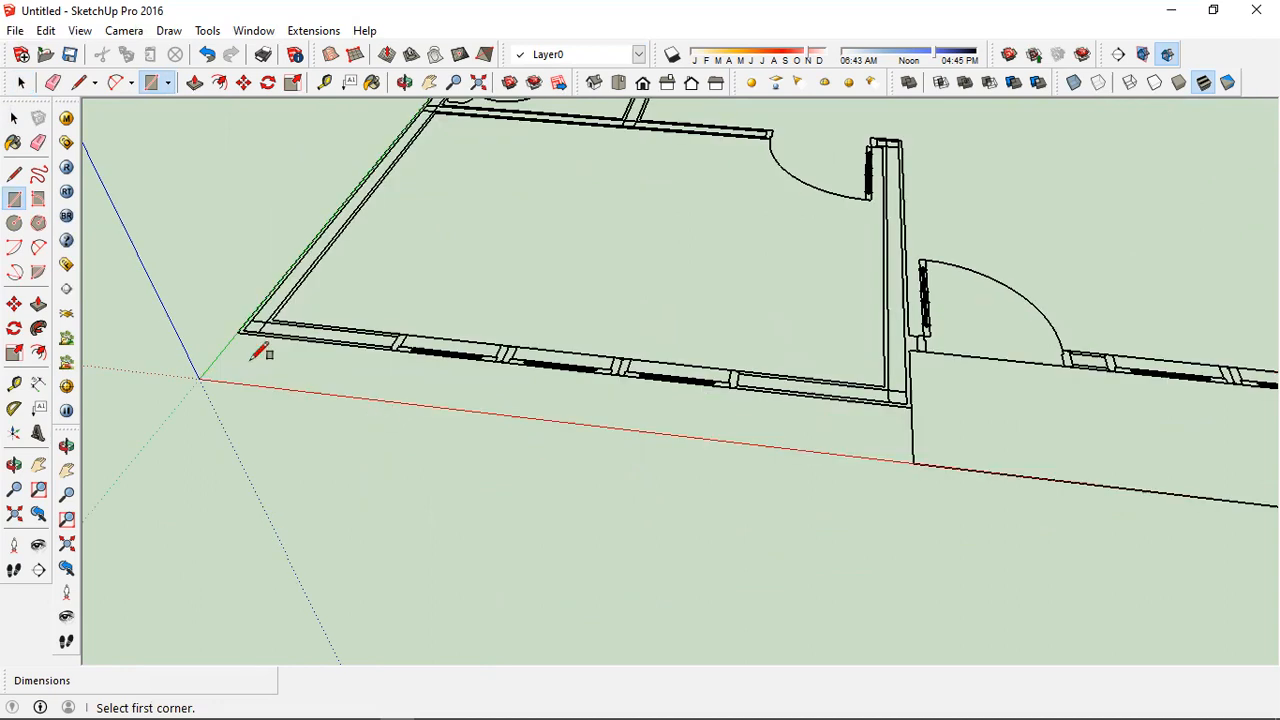
scroll(275, 333, "up", 1)
scroll(178, 323, "up", 1)
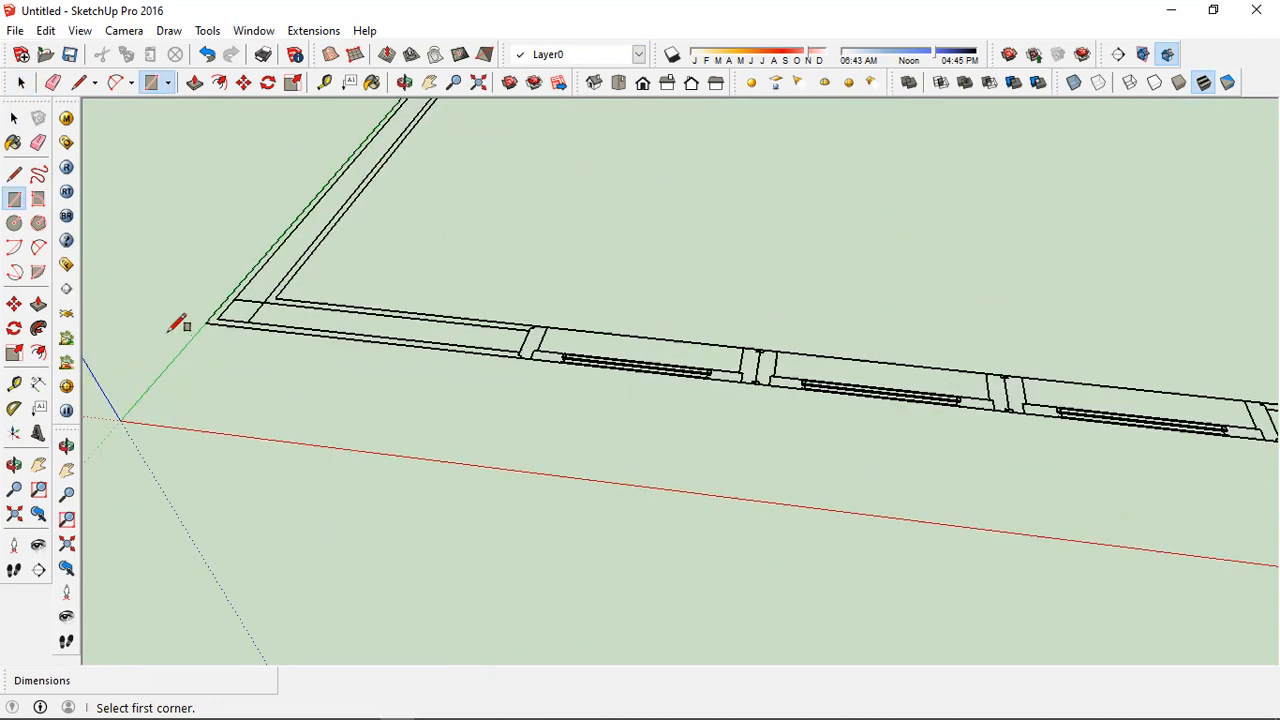
scroll(178, 323, "down", 1)
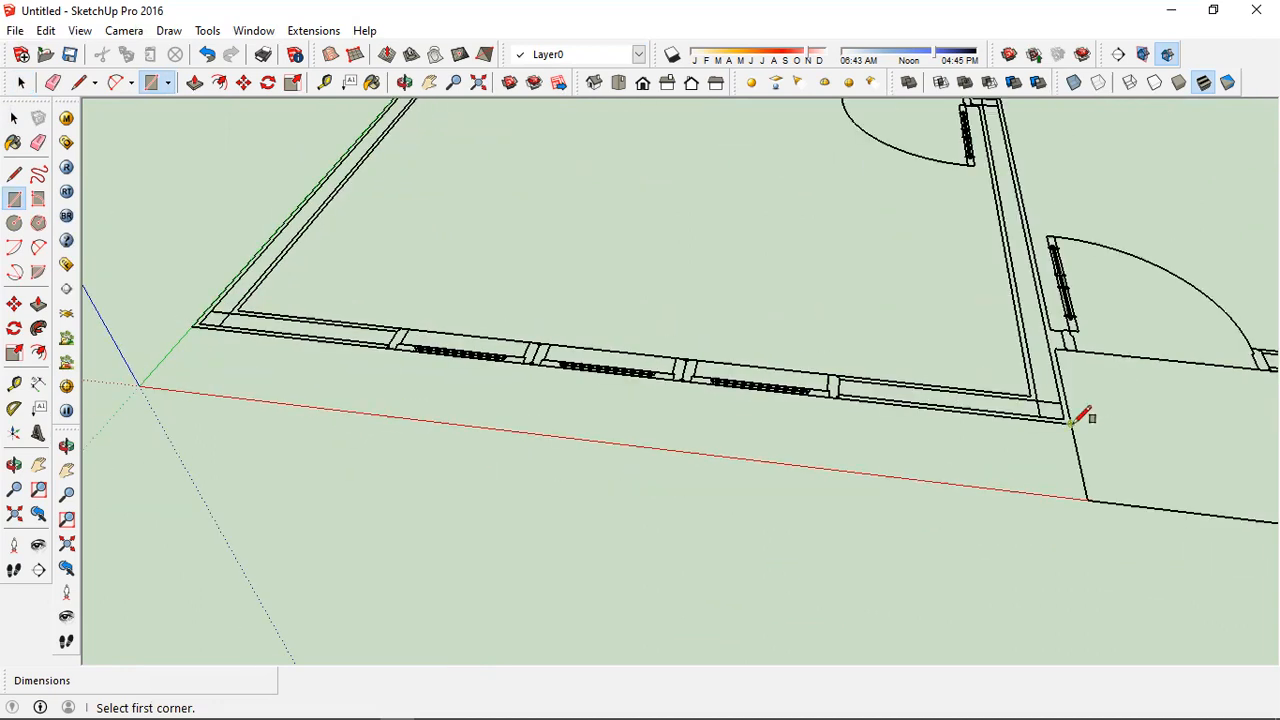
left_click(1071, 424)
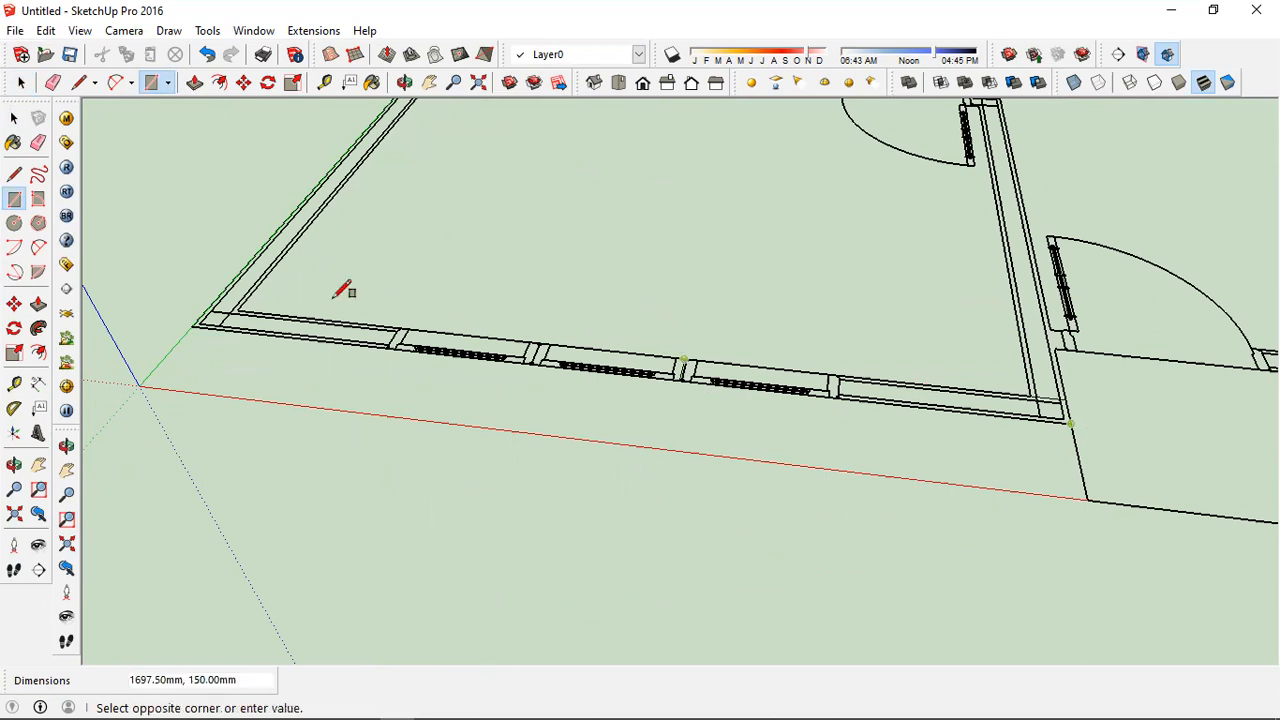
scroll(246, 318, "up", 1)
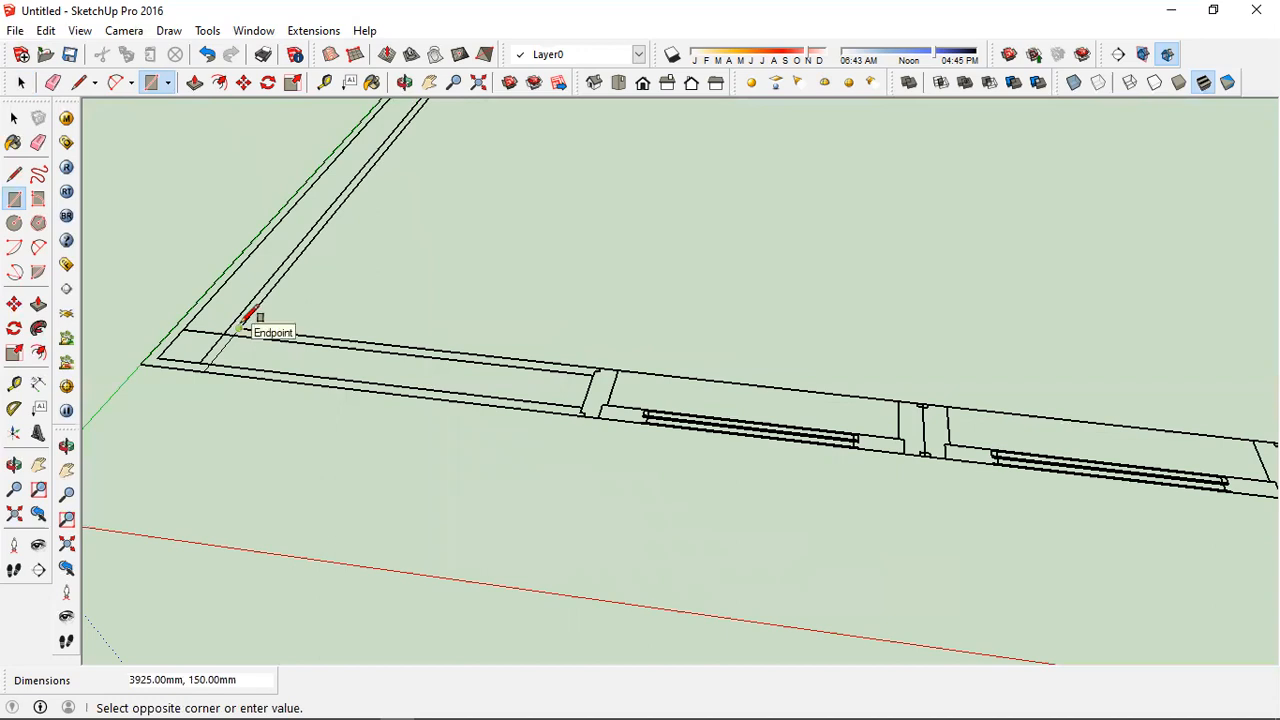
left_click(246, 320)
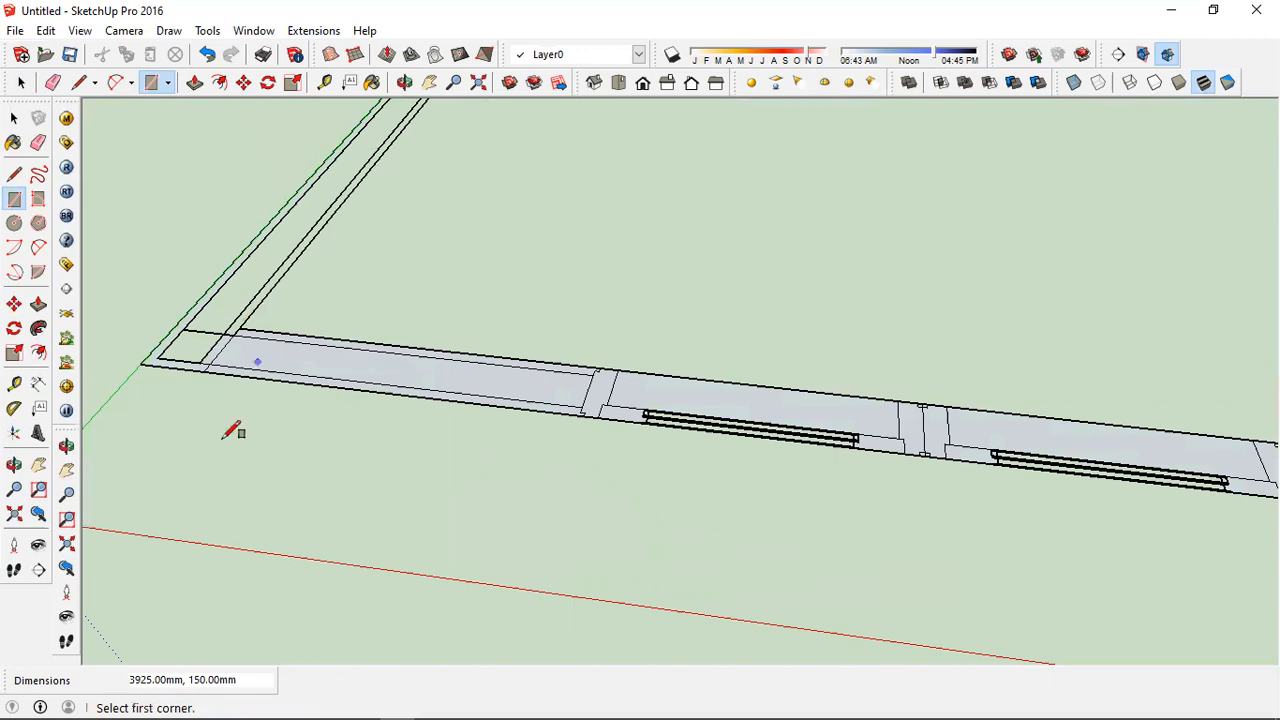
scroll(233, 430, "down", 2)
scroll(434, 409, "down", 3)
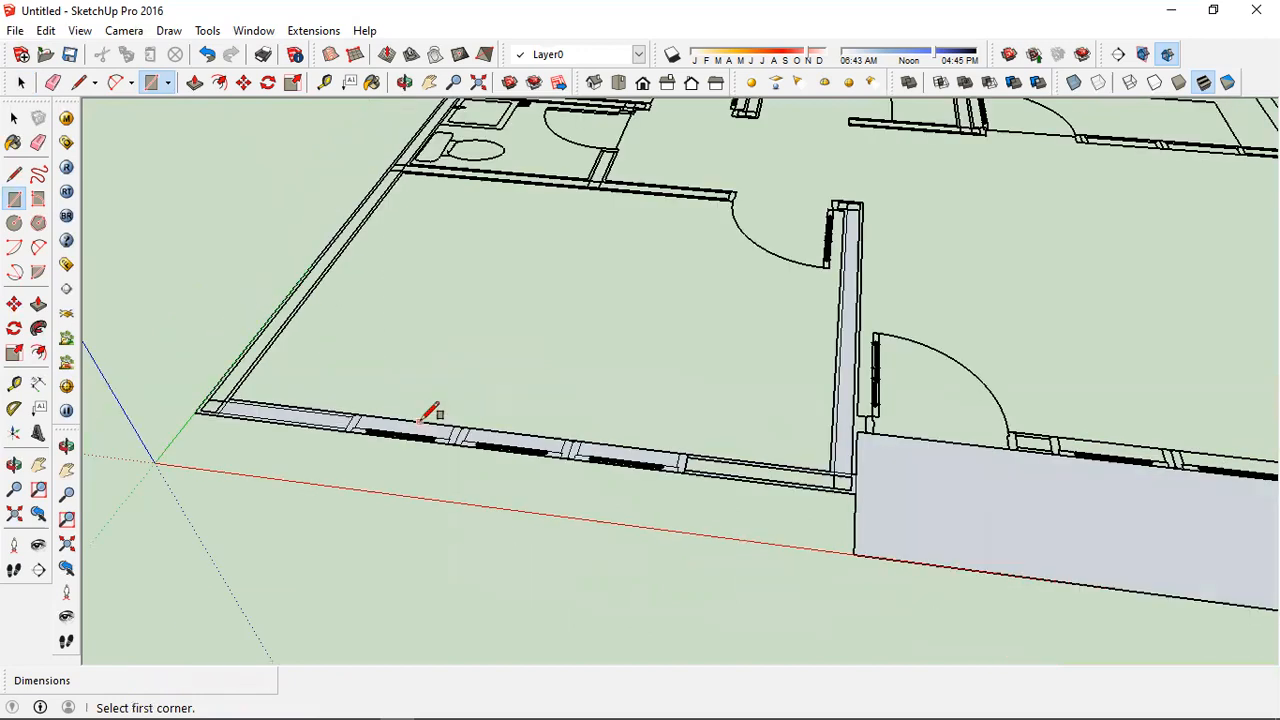
key("space")
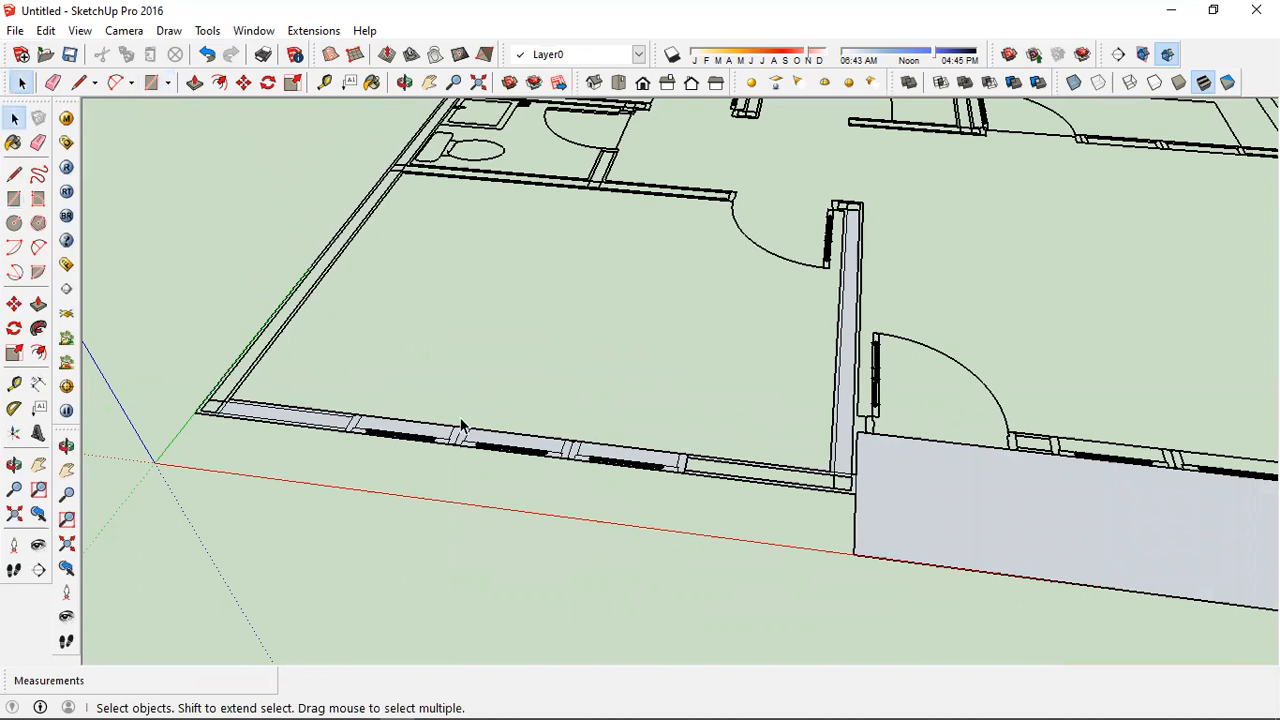
Undo the rectangles drawn over the walls and porch area of the imported floor plan
scroll(686, 468, "up", 2)
left_click(632, 462)
scroll(574, 500, "up", 2)
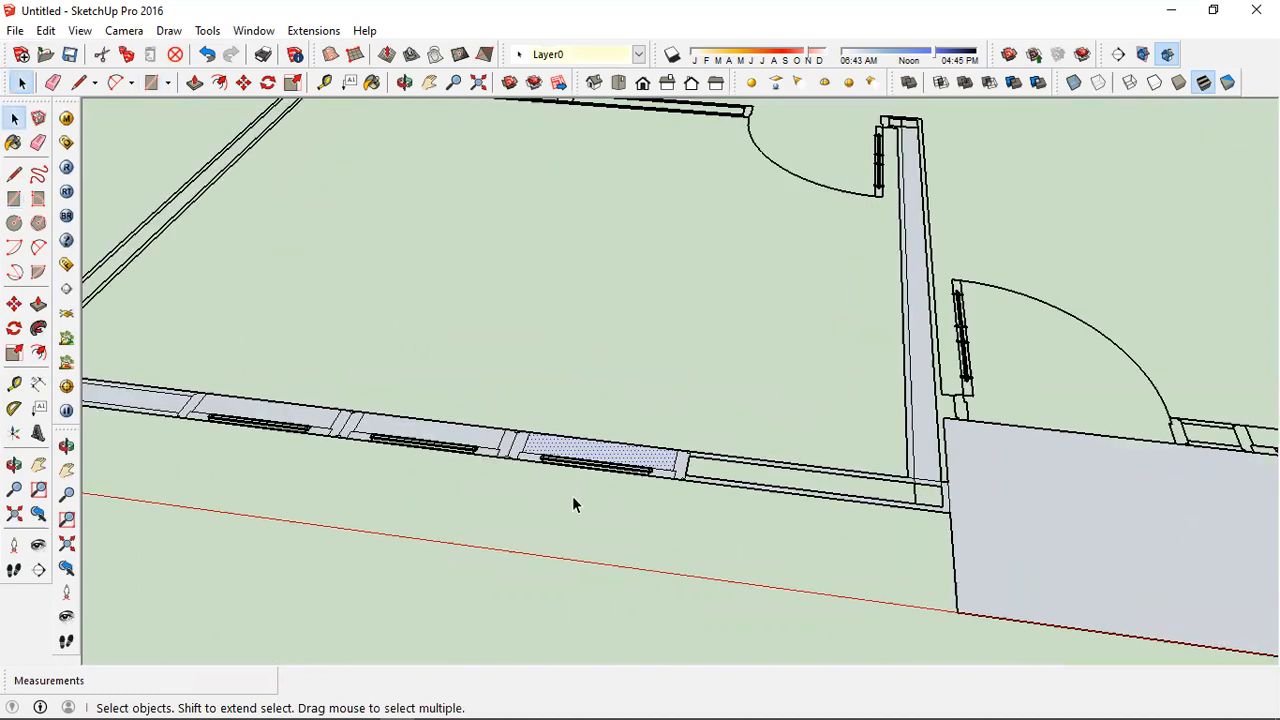
left_click(206, 54)
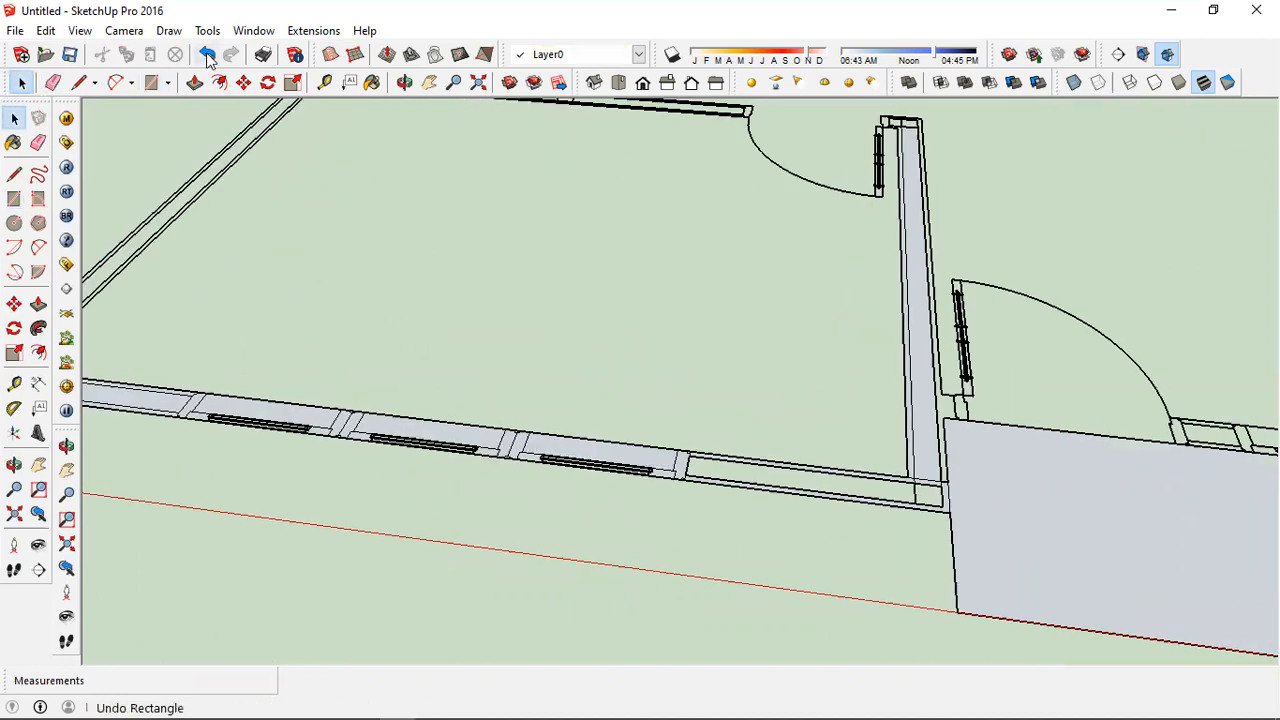
key("ctrl+z")
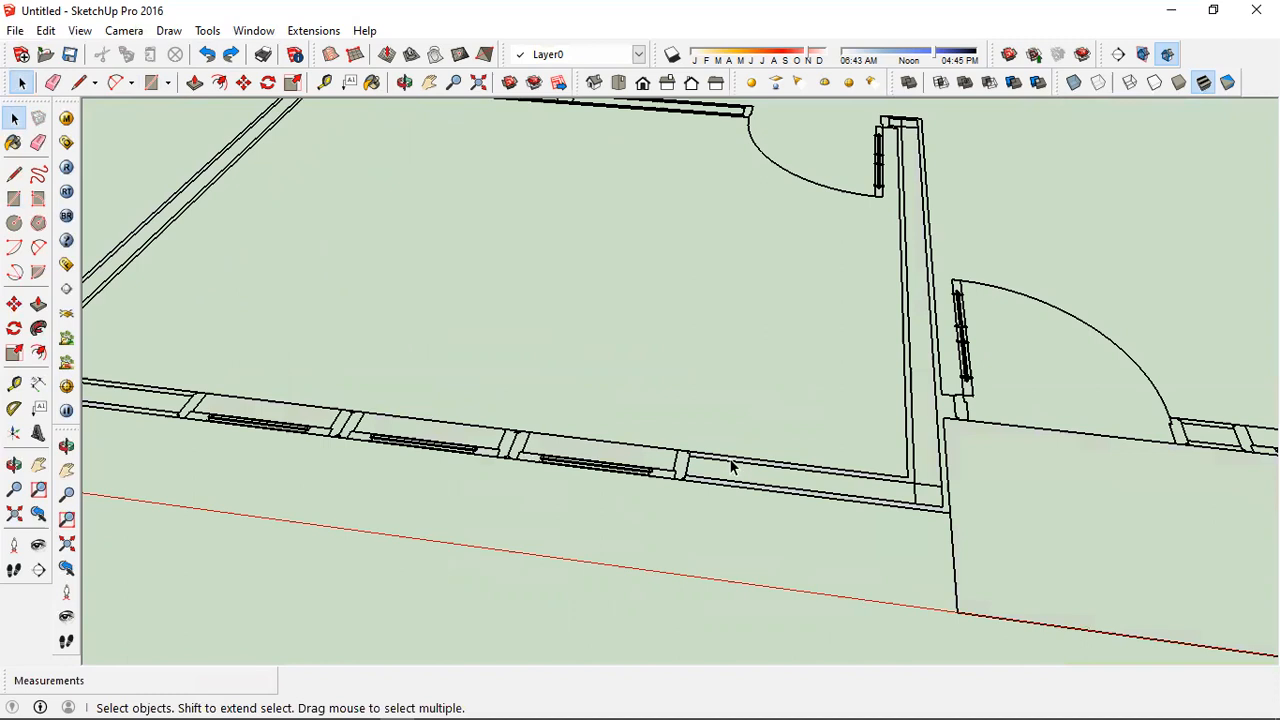
key("ctrl+z")
key("ctrl+z")
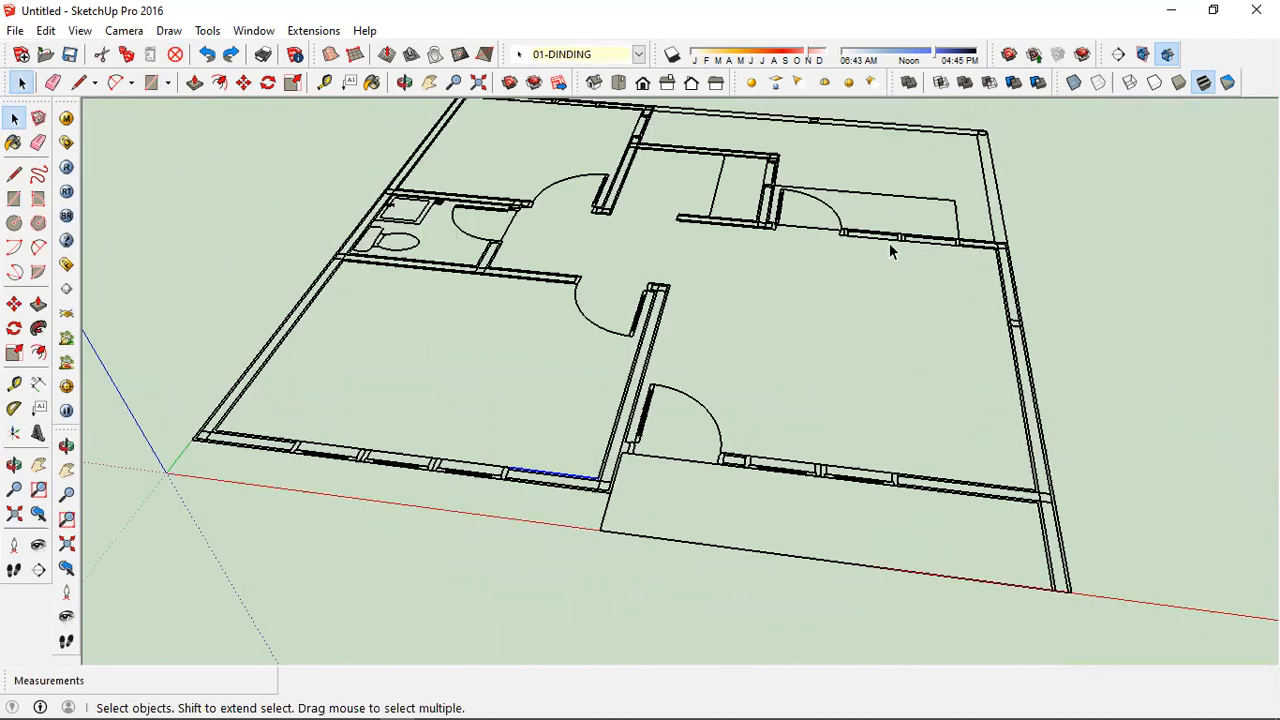
Check how the imported lines are divided by selecting individual wall segments around the rear door and the bathroom
scroll(841, 260, "up", 3)
left_click(841, 234)
scroll(841, 233, "up", 3)
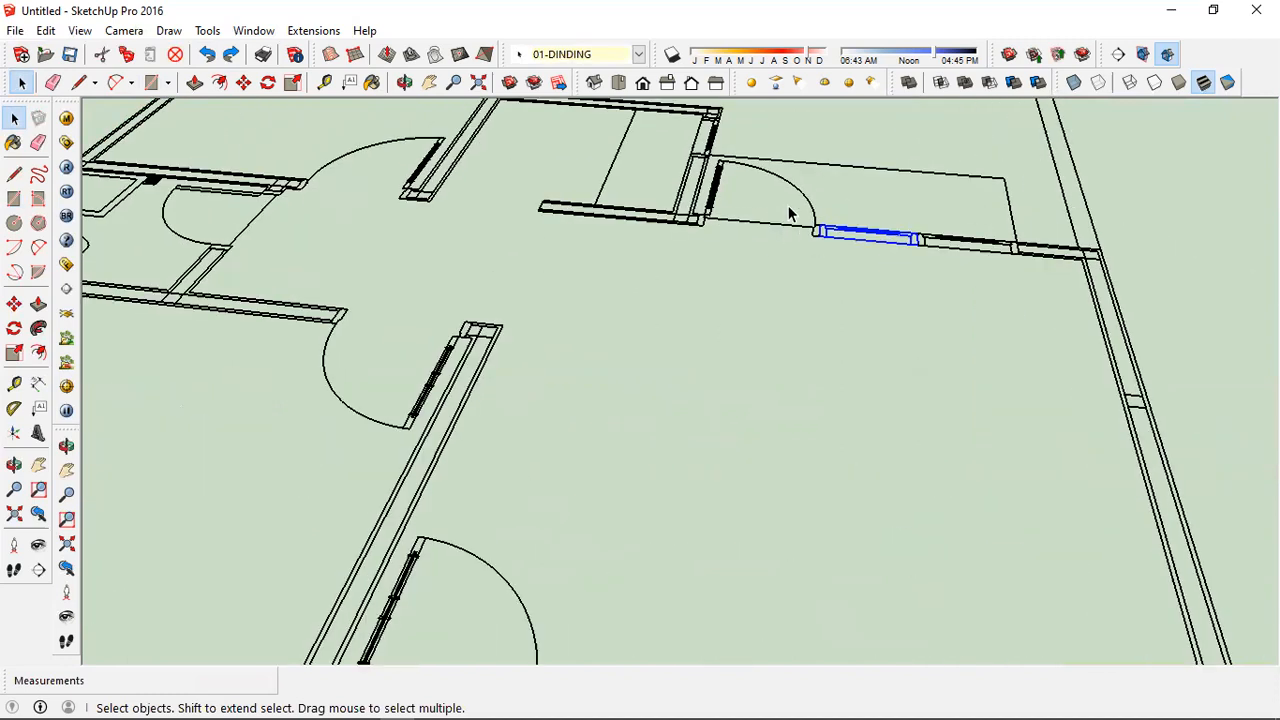
scroll(797, 200, "up", 3)
key("ctrl+z")
scroll(550, 340, "up", 2)
scroll(542, 365, "down", 5)
left_click(514, 394)
scroll(514, 394, "up", 2)
scroll(460, 388, "up", 2)
scroll(428, 398, "up", 2)
left_click(458, 387)
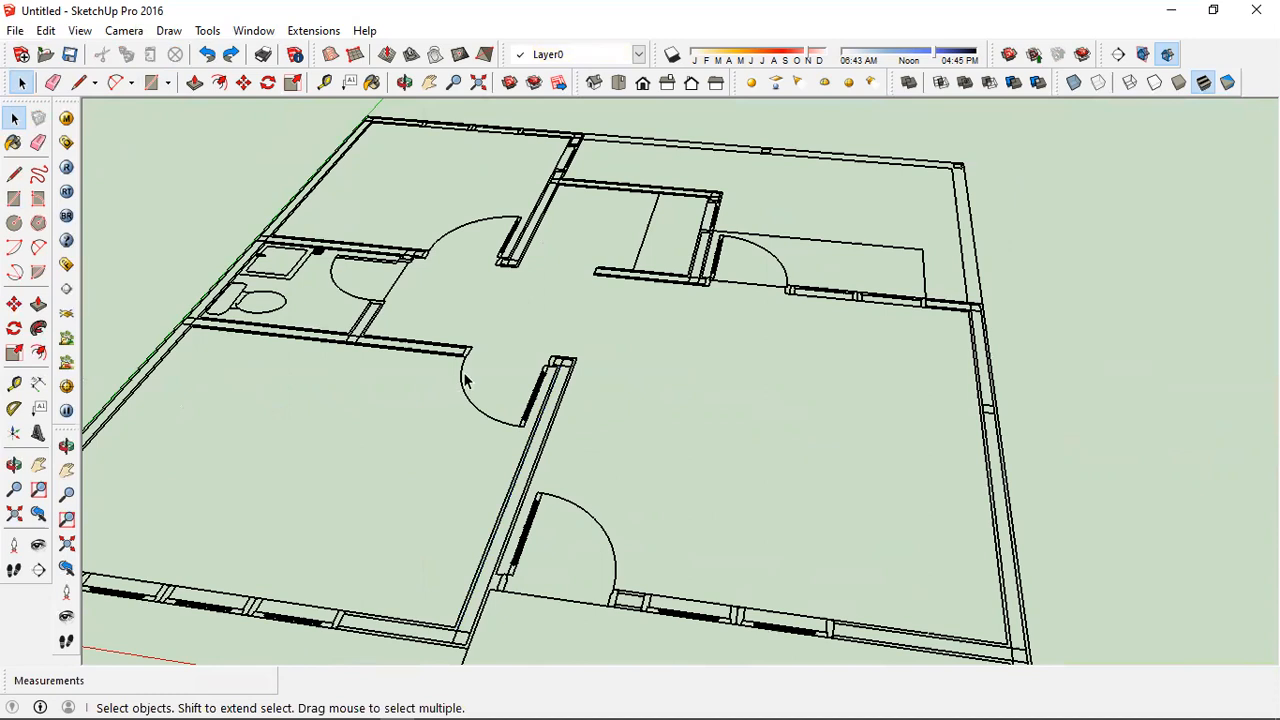
left_click(400, 358)
left_click(288, 338)
scroll(290, 332, "up", 1)
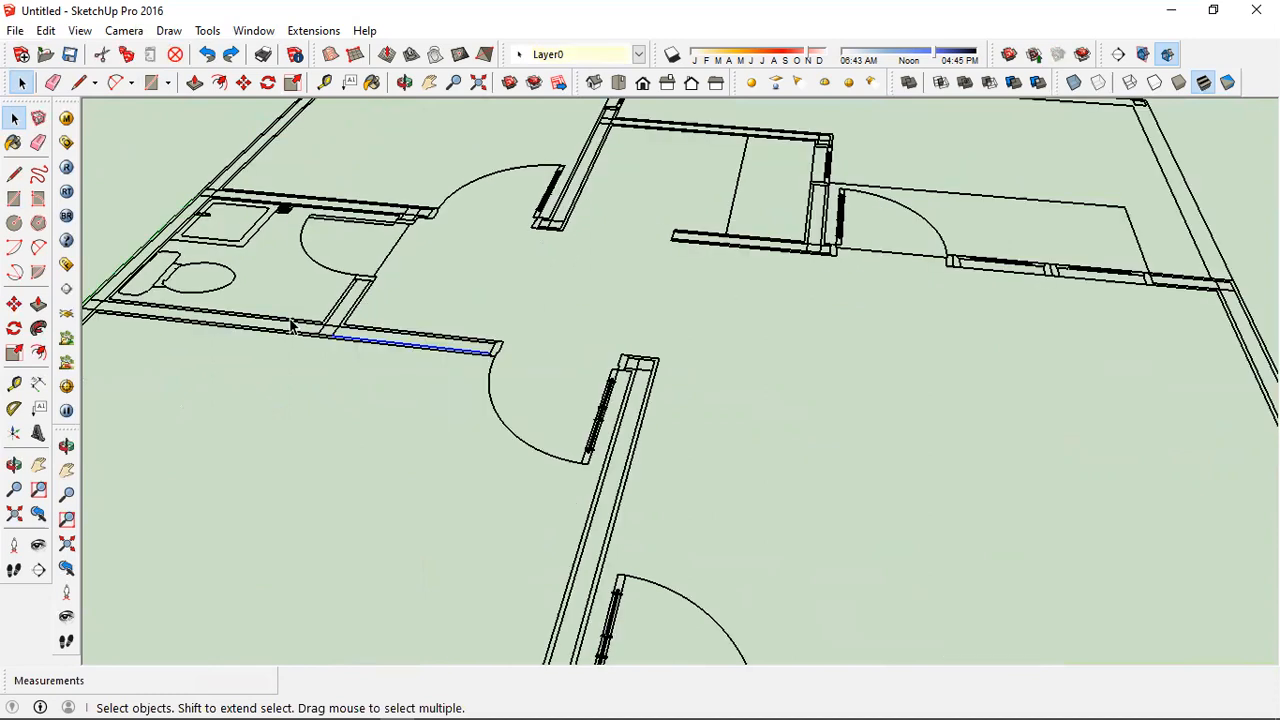
scroll(405, 310, "up", 3)
left_click(416, 290)
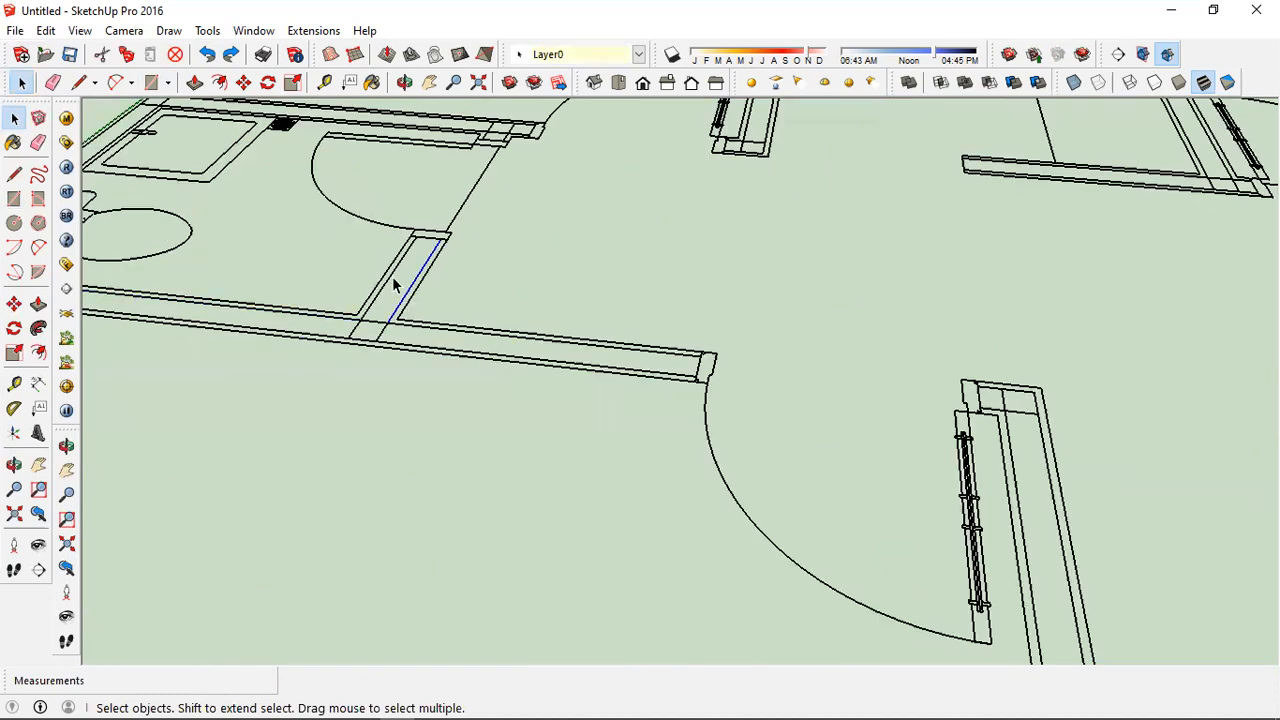
scroll(422, 359, "down", 4)
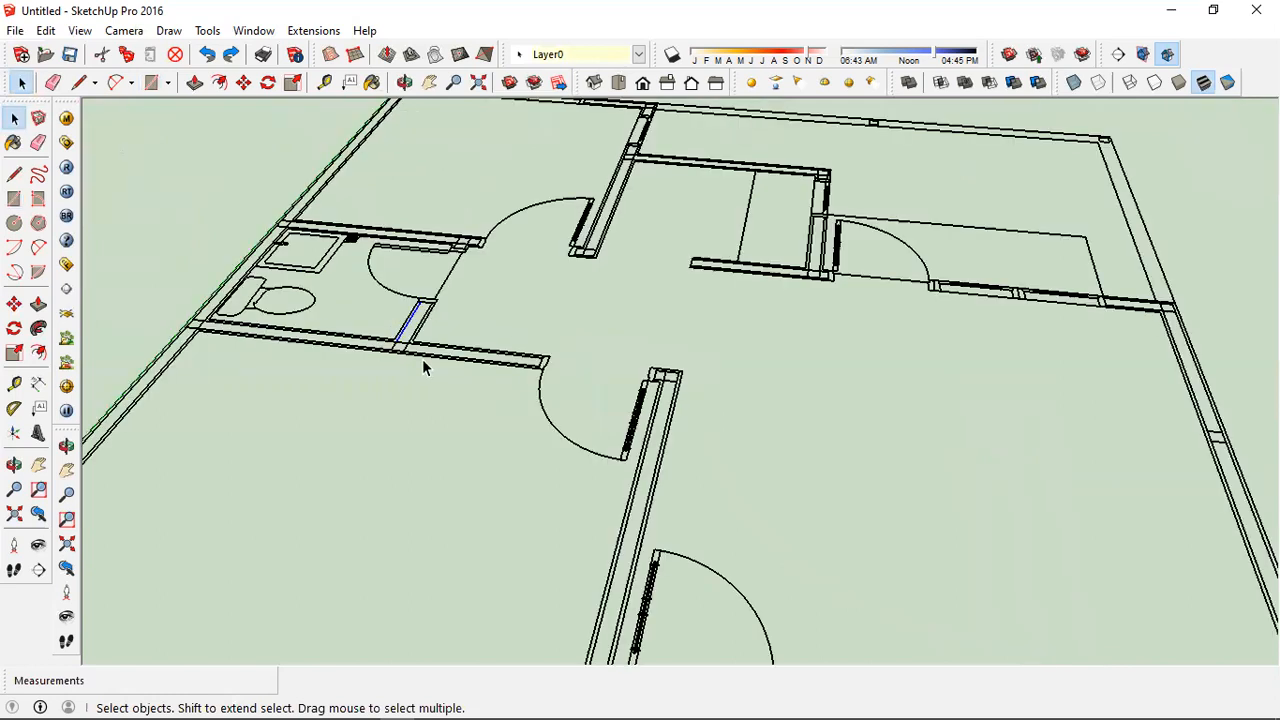
scroll(426, 360, "down", 2)
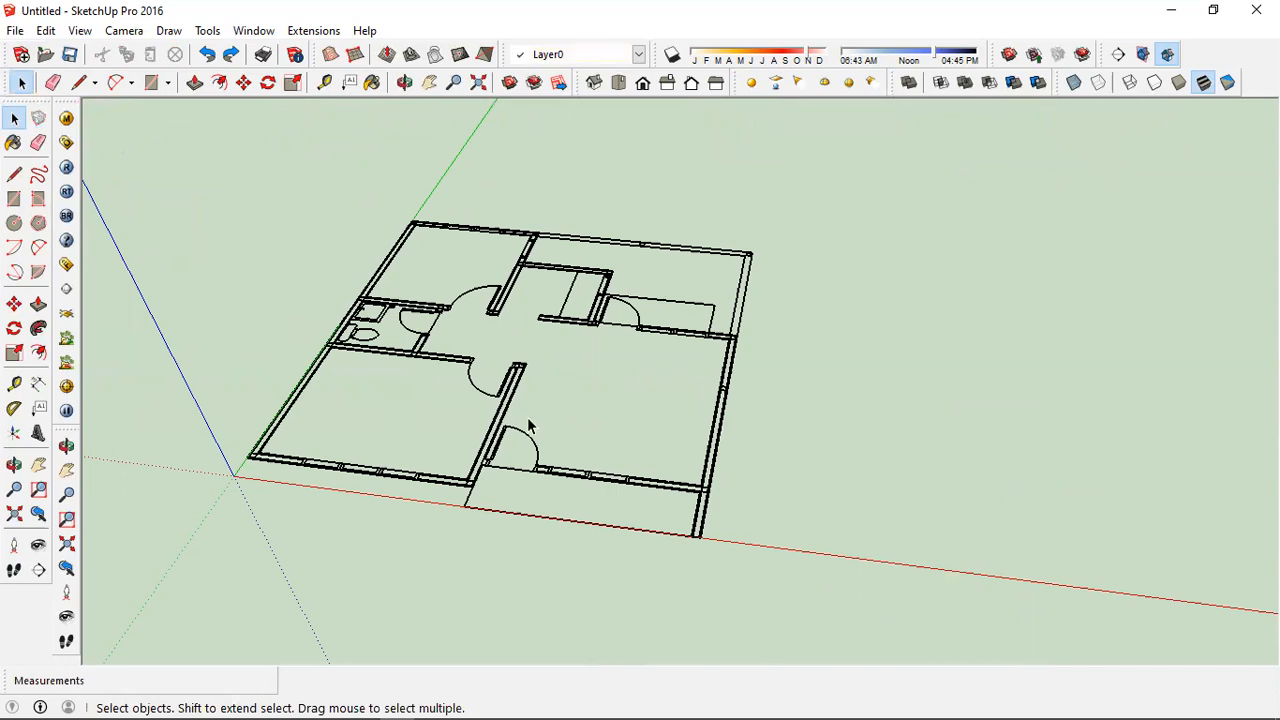
Make the entire floor plan a single component named DENAH, replacing the existing definition of that name
scroll(748, 270, "down", 1)
scroll(748, 270, "down", 1)
left_click_drag(1200, 171, 273, 538)
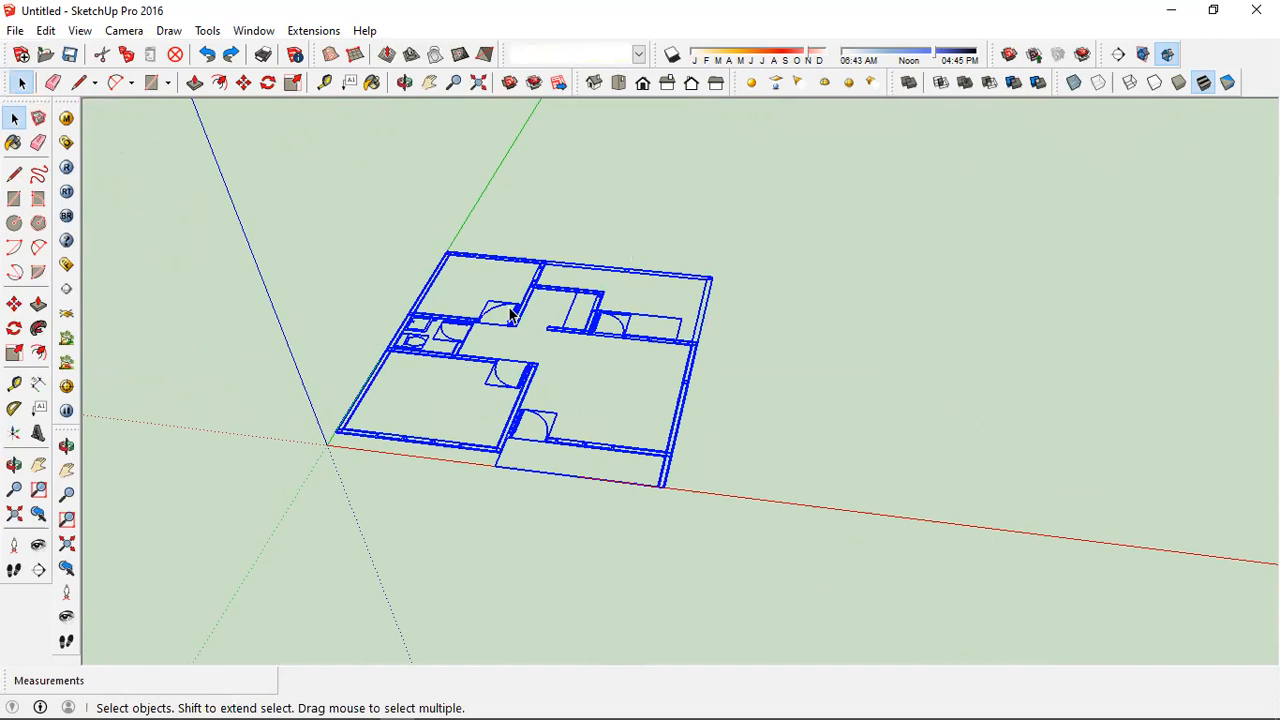
key("g")
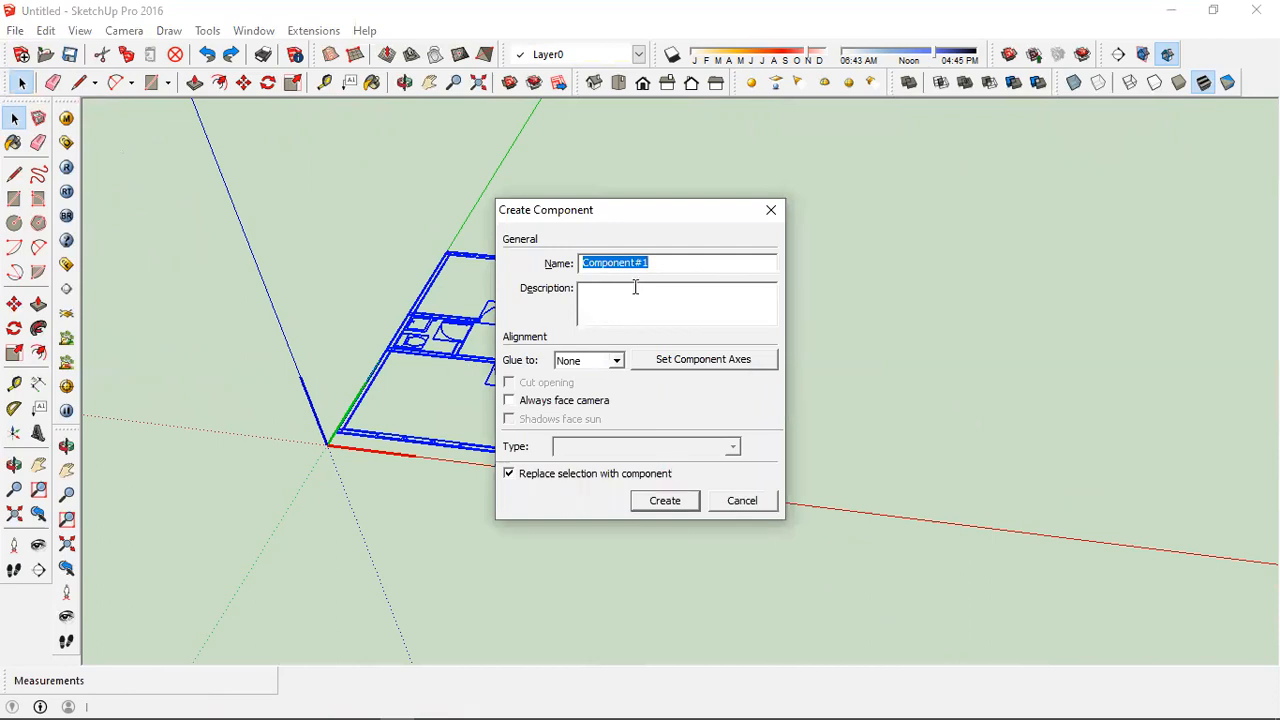
left_click(664, 500)
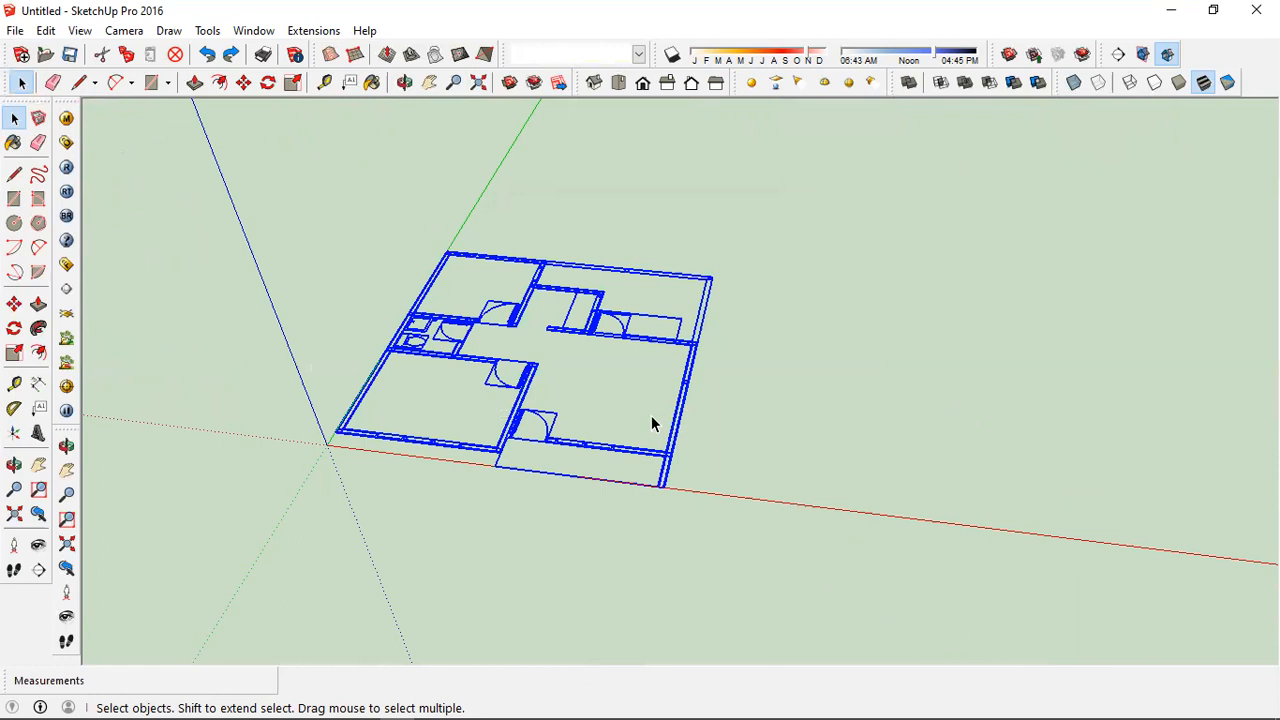
key("g")
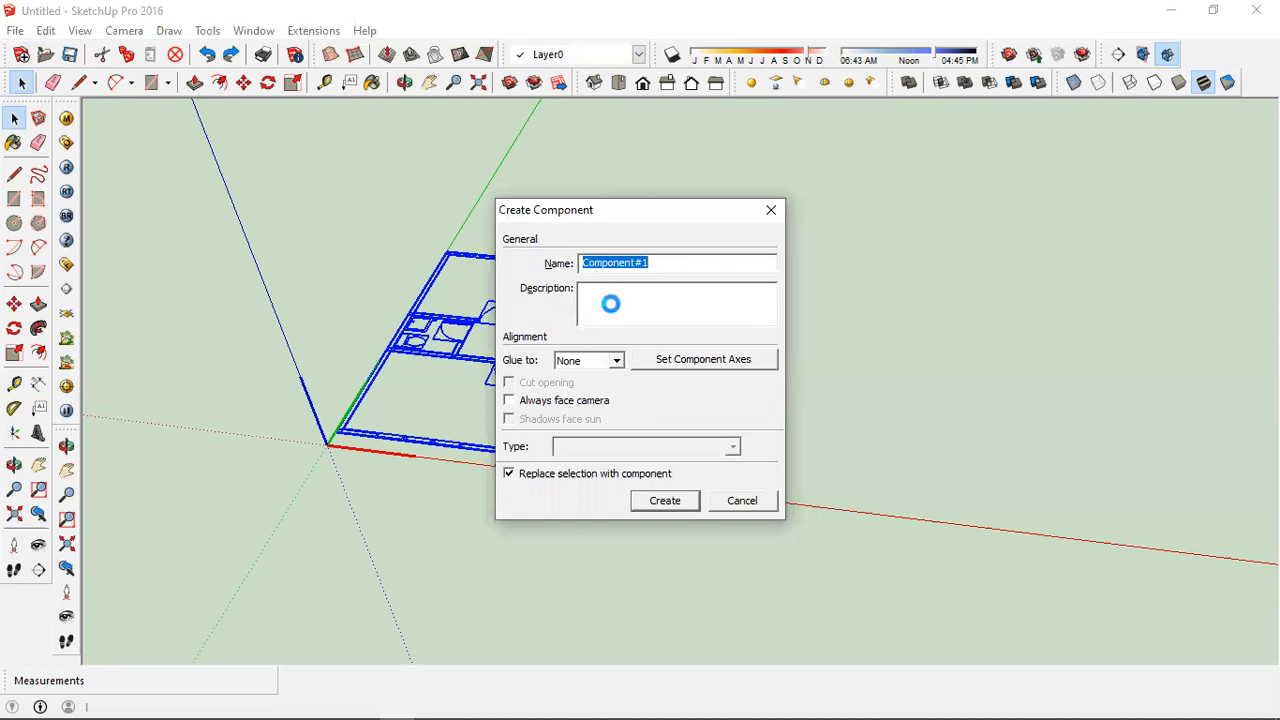
type("DENAH")
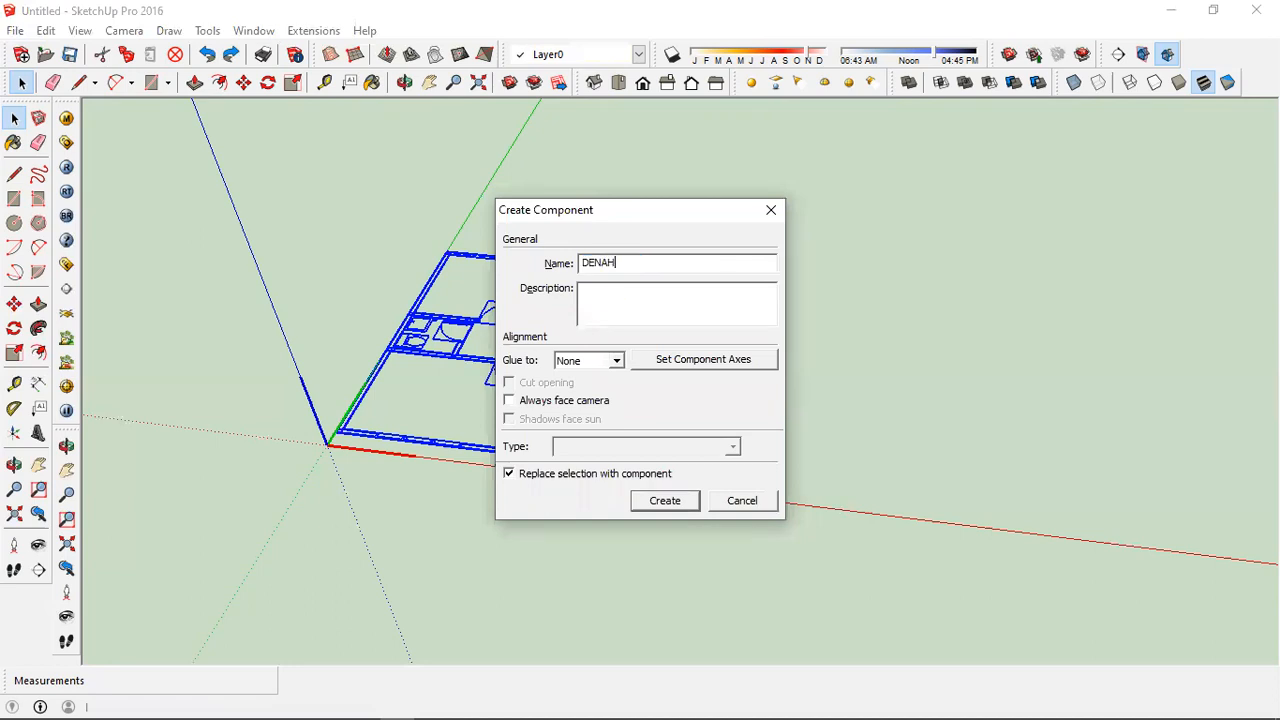
left_click(656, 503)
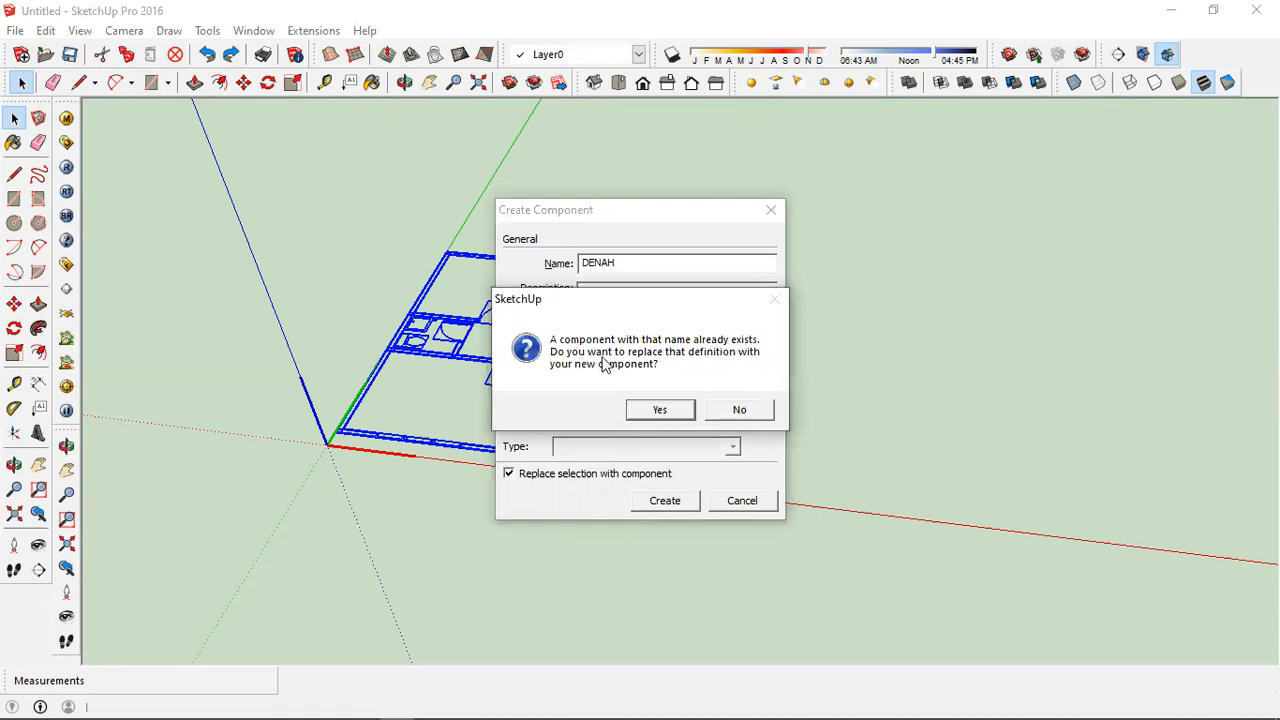
left_click(660, 412)
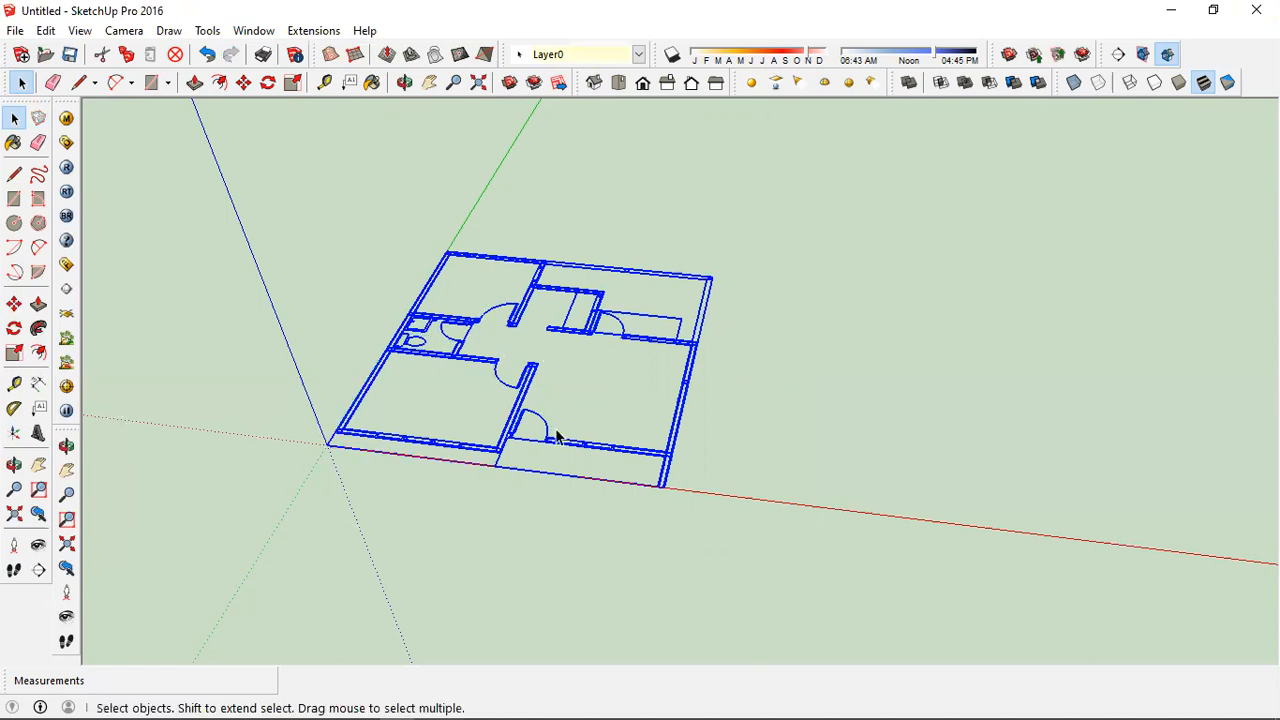
Select and deselect the floor plan at several spots to check whether it behaves as one object
left_click(704, 356)
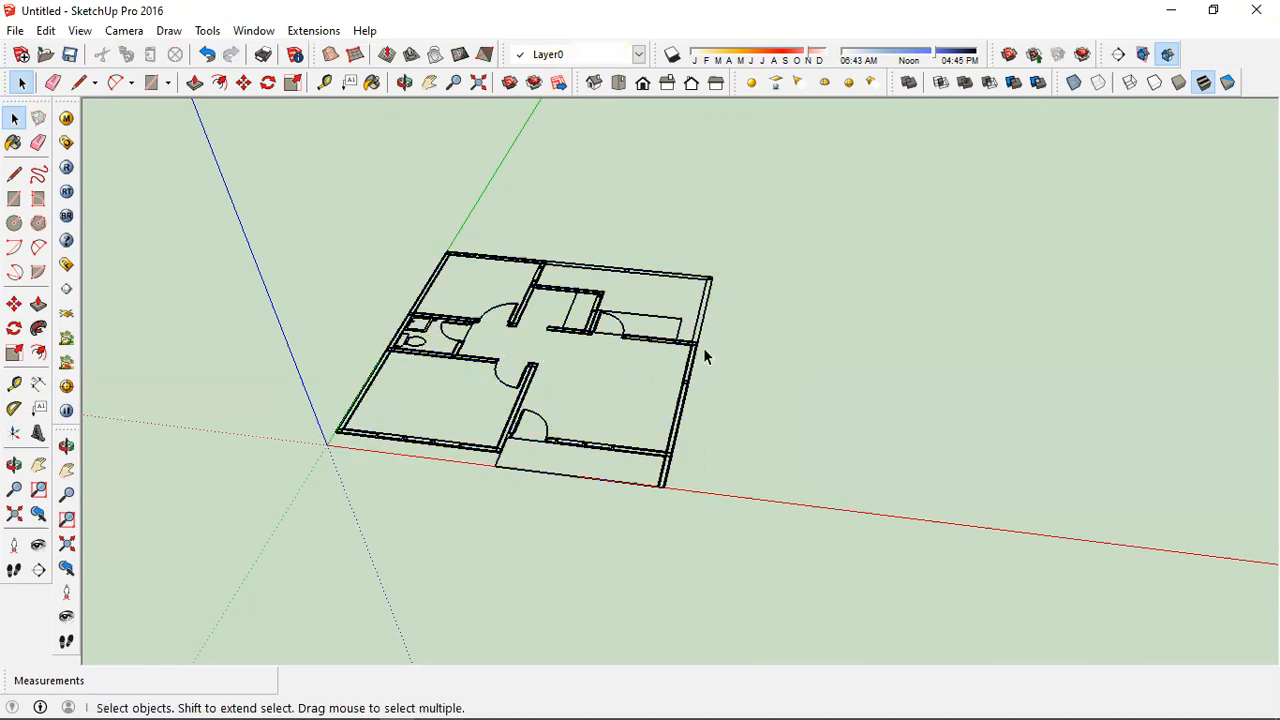
left_click(695, 350)
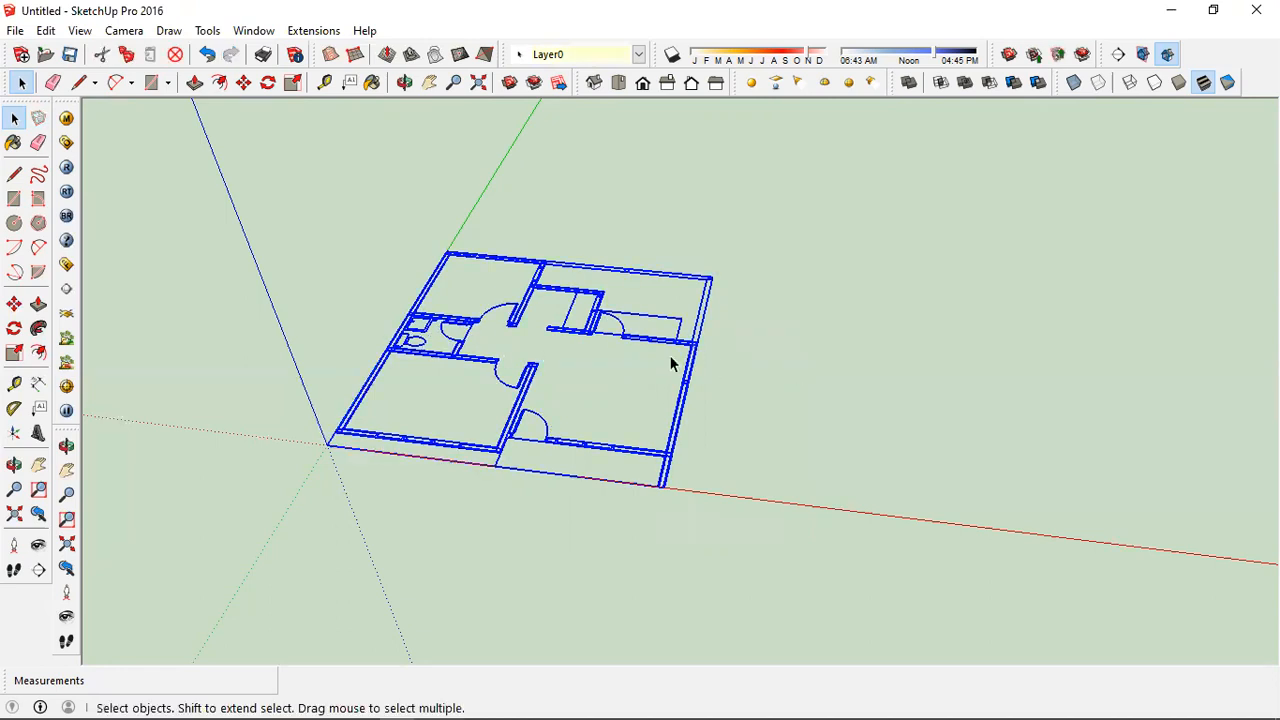
left_click(859, 354)
scroll(560, 328, "up", 2)
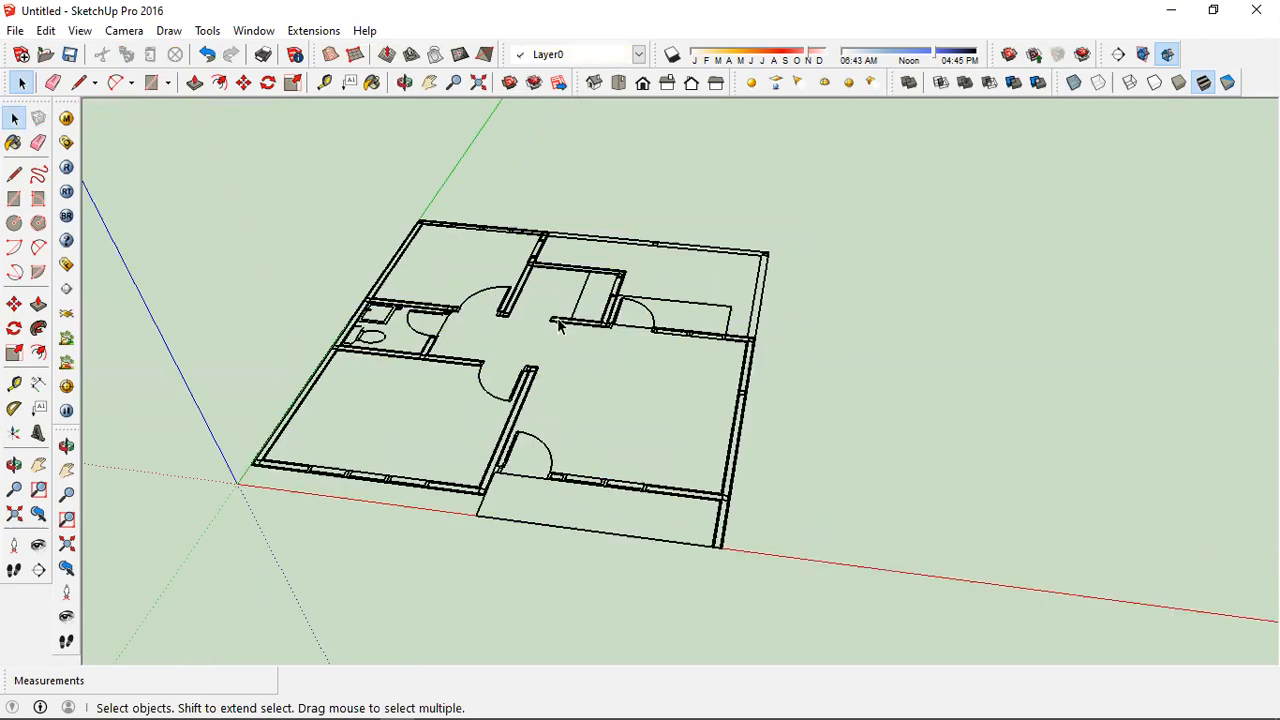
scroll(551, 382, "up", 1)
left_click(551, 382)
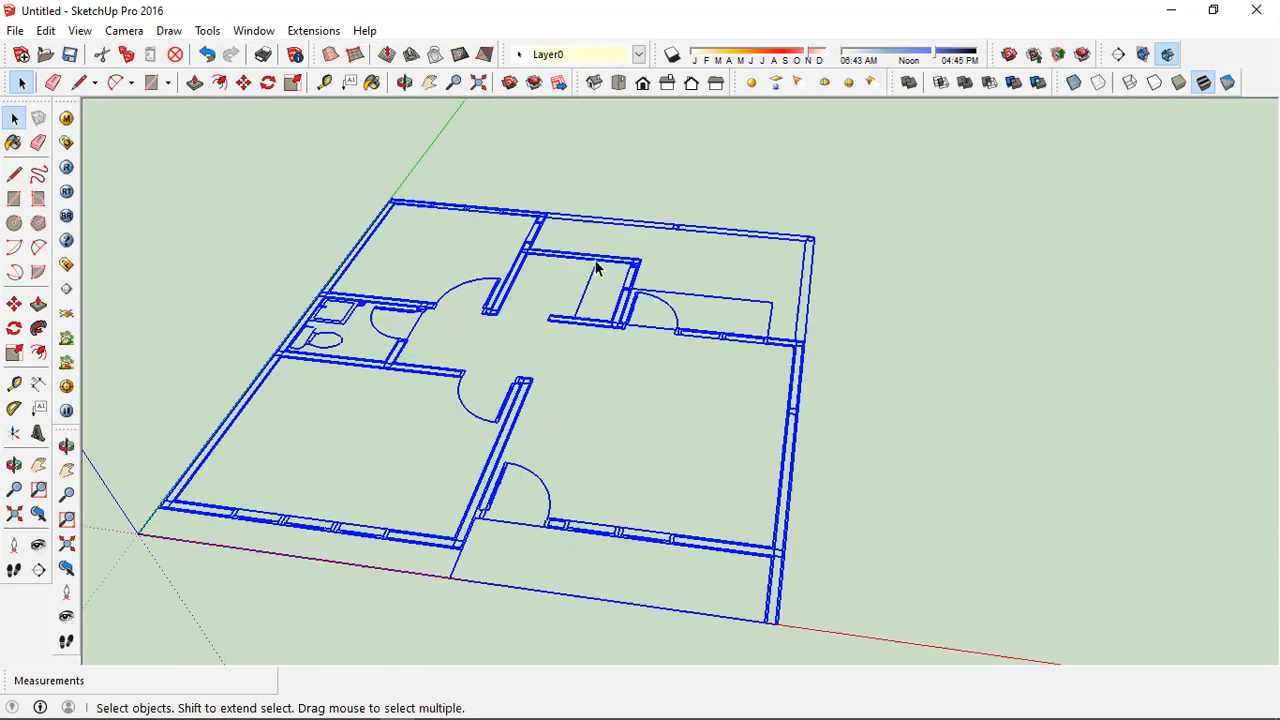
scroll(570, 360, "down", 2)
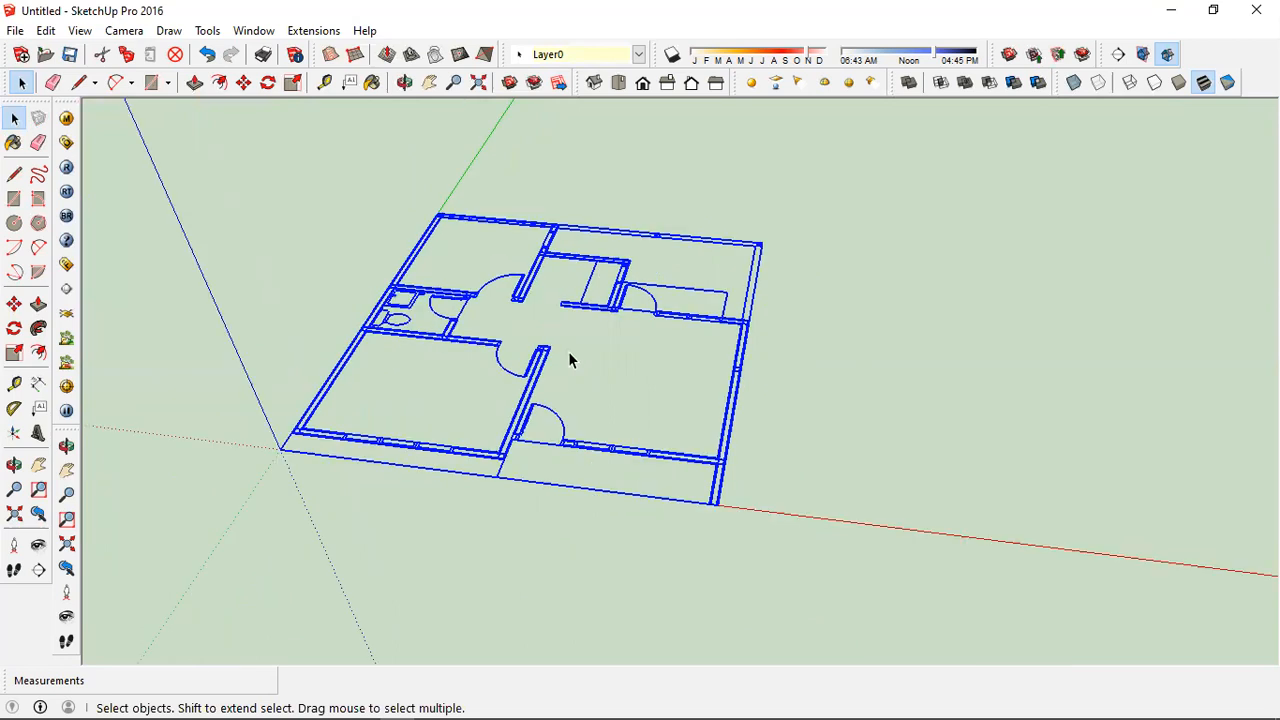
left_click(587, 348)
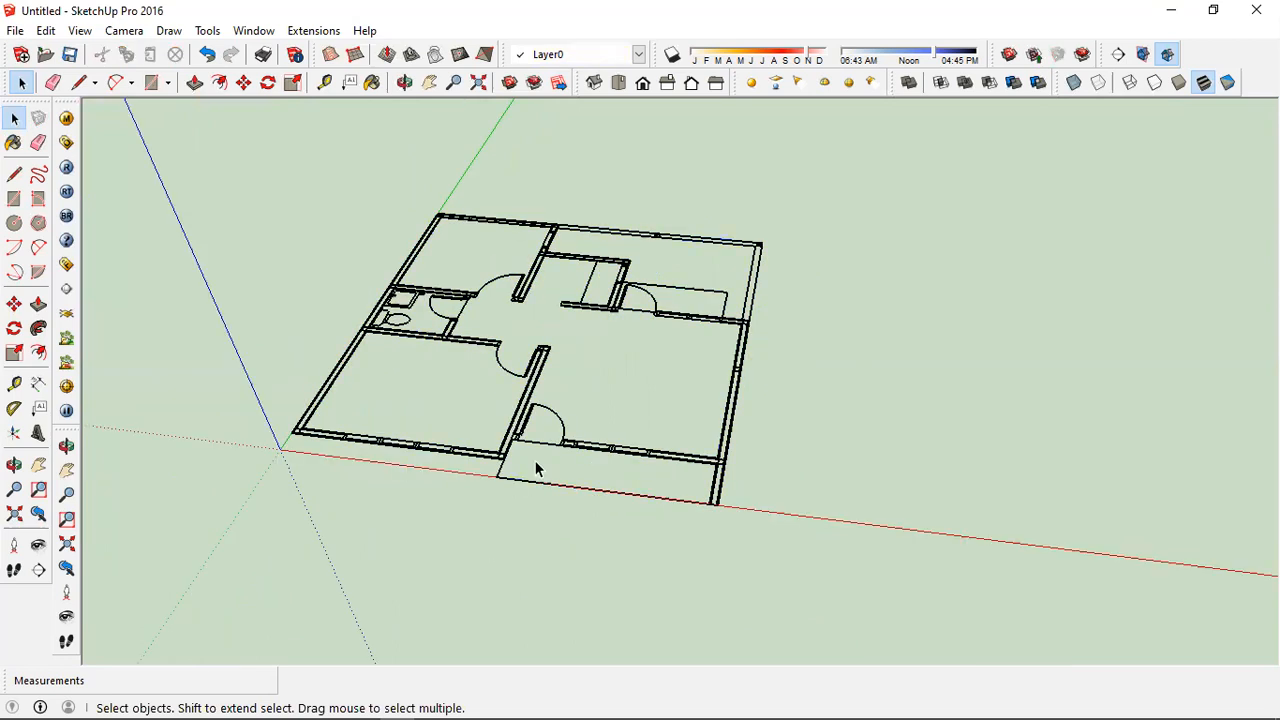
middle_click_drag(543, 446, 518, 380, "shift")
scroll(608, 376, "up", 3)
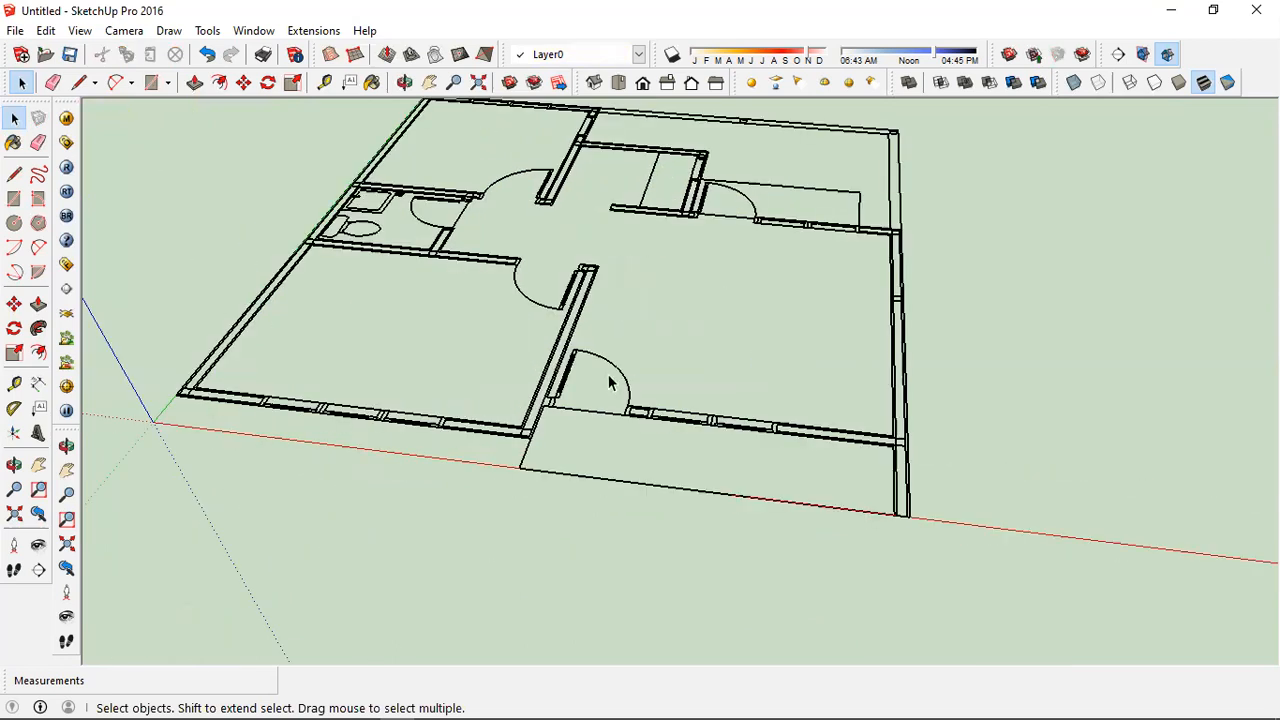
scroll(606, 355, "up", 3)
left_click(590, 514)
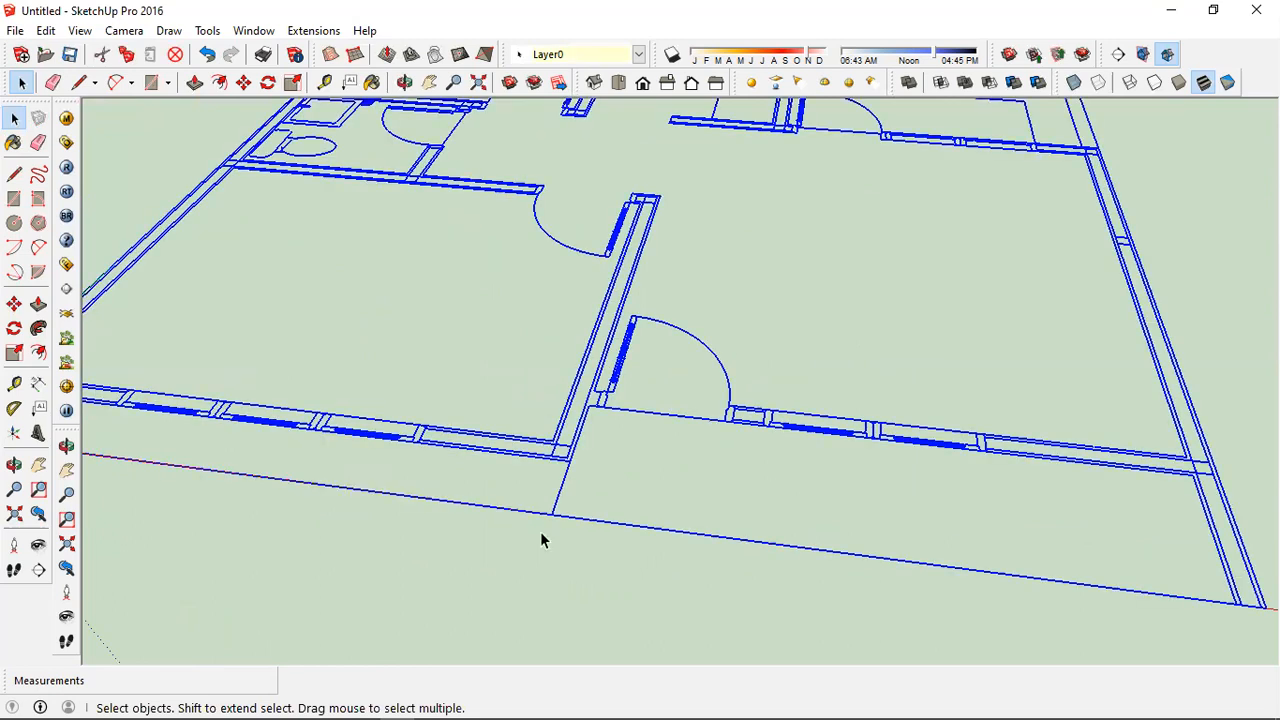
left_click(646, 452)
Draw a rectangle over the nearest room's front wall, from the outer corner at the partition wall to the inner corner near the origin
scroll(646, 452, "down", 3)
scroll(640, 468, "up", 3)
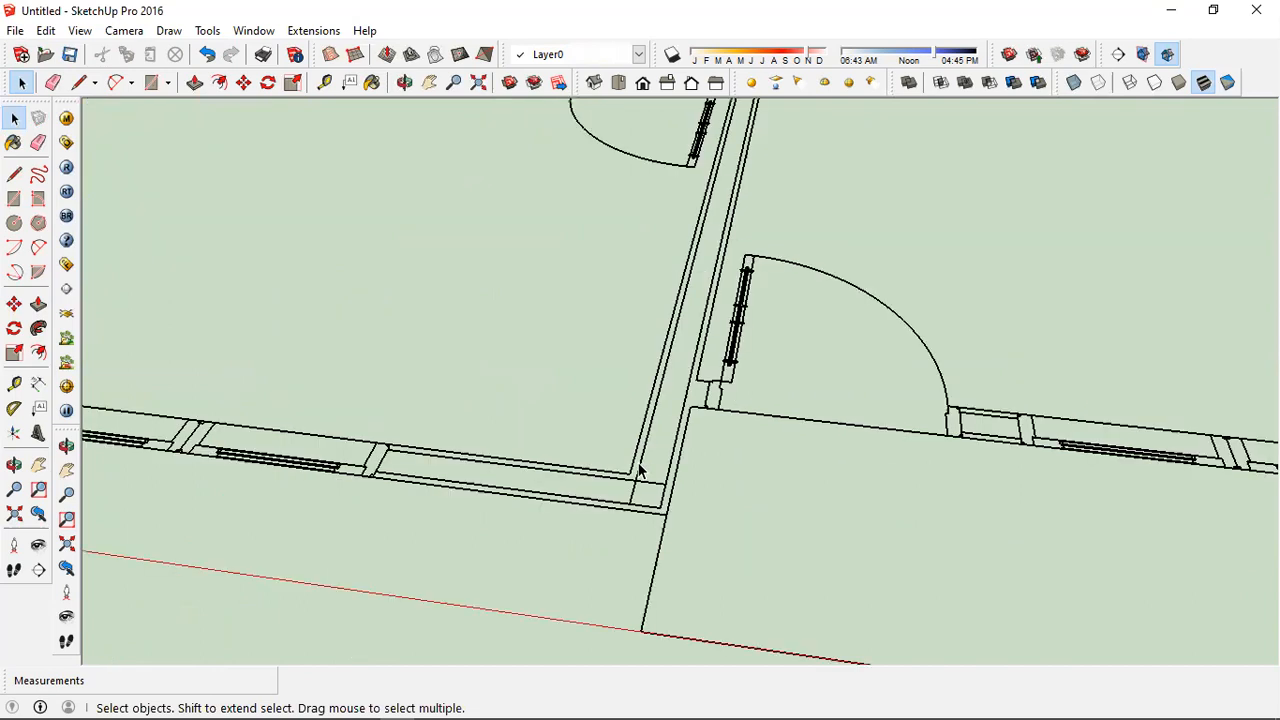
key("l")
key("r")
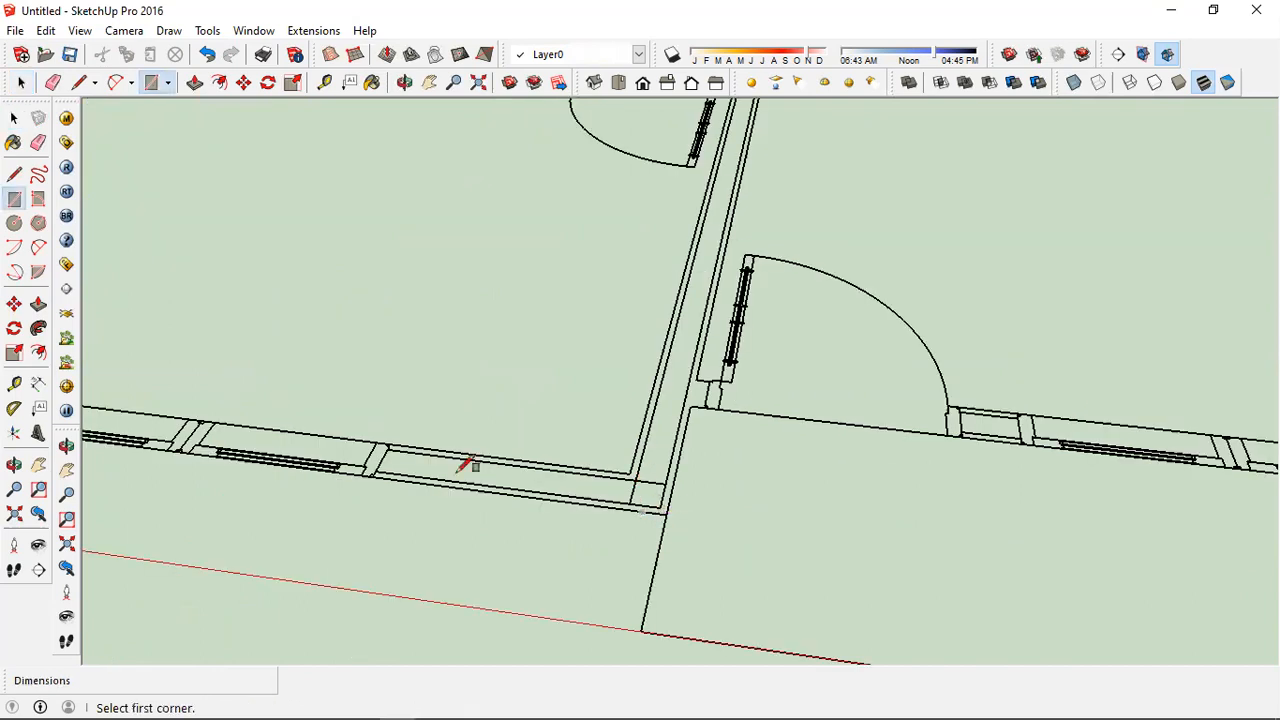
key("space")
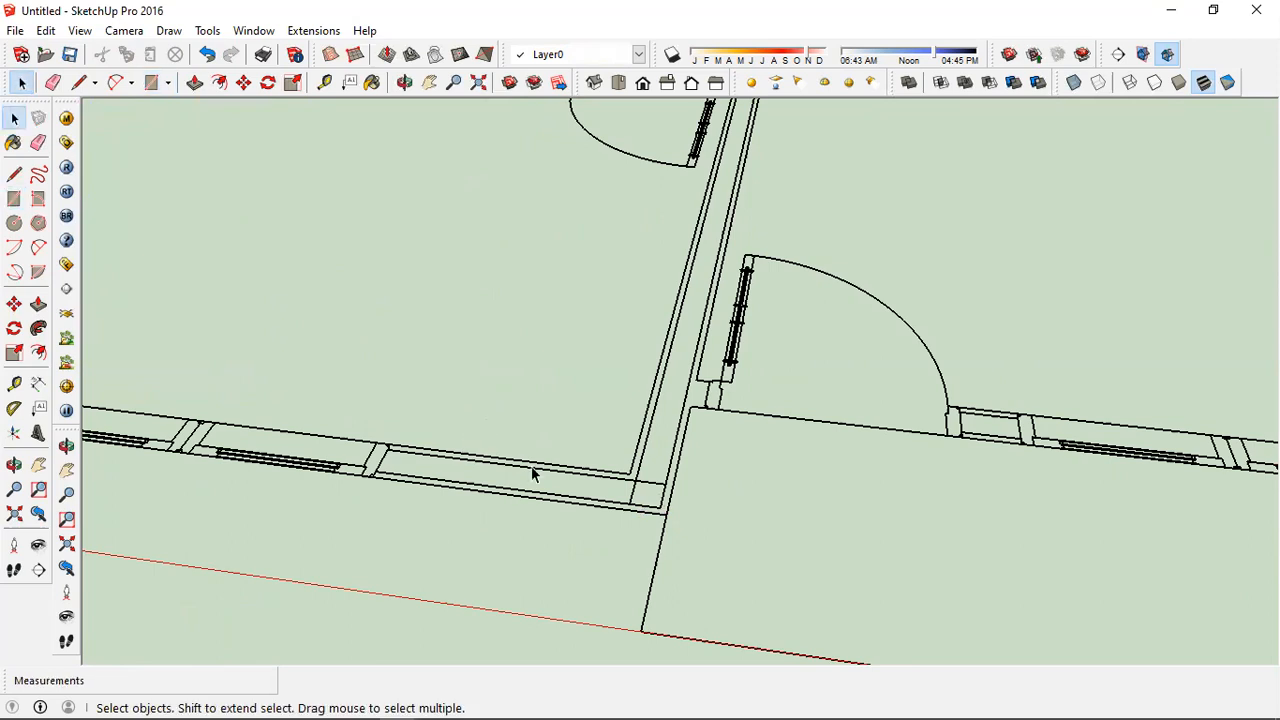
key("r")
left_click(668, 511)
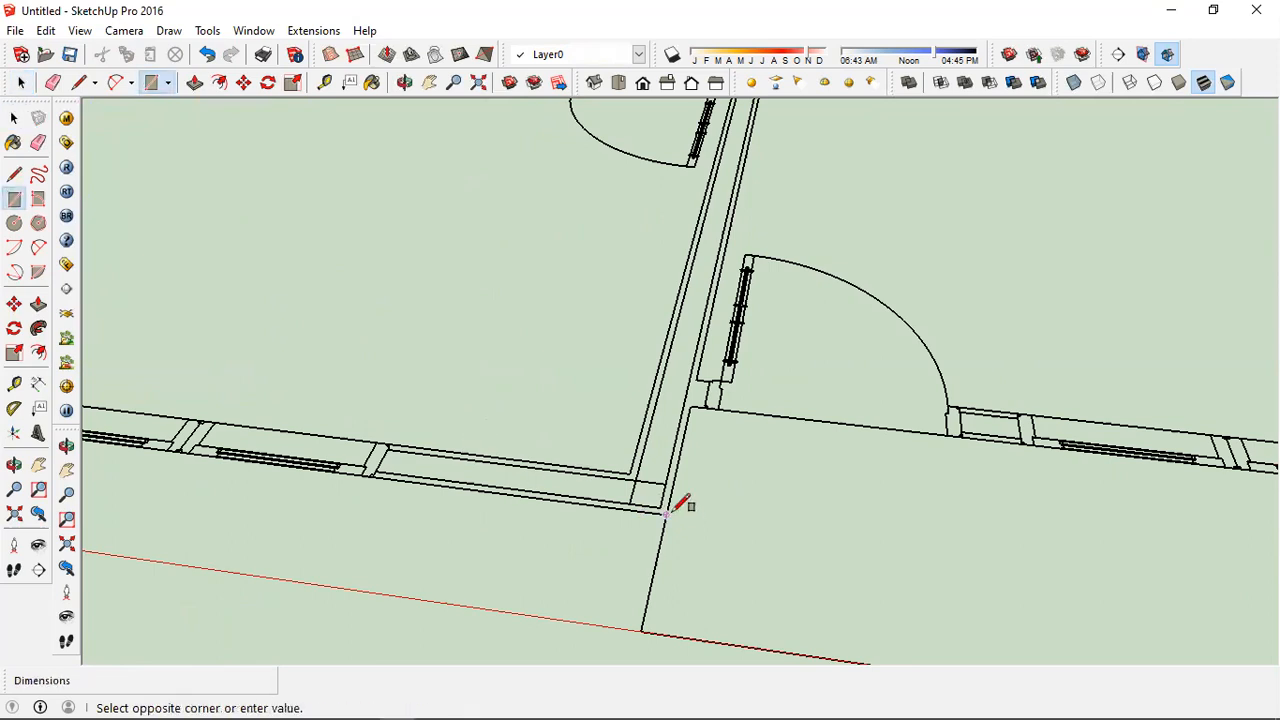
scroll(318, 429, "down", 3)
scroll(272, 455, "up", 5)
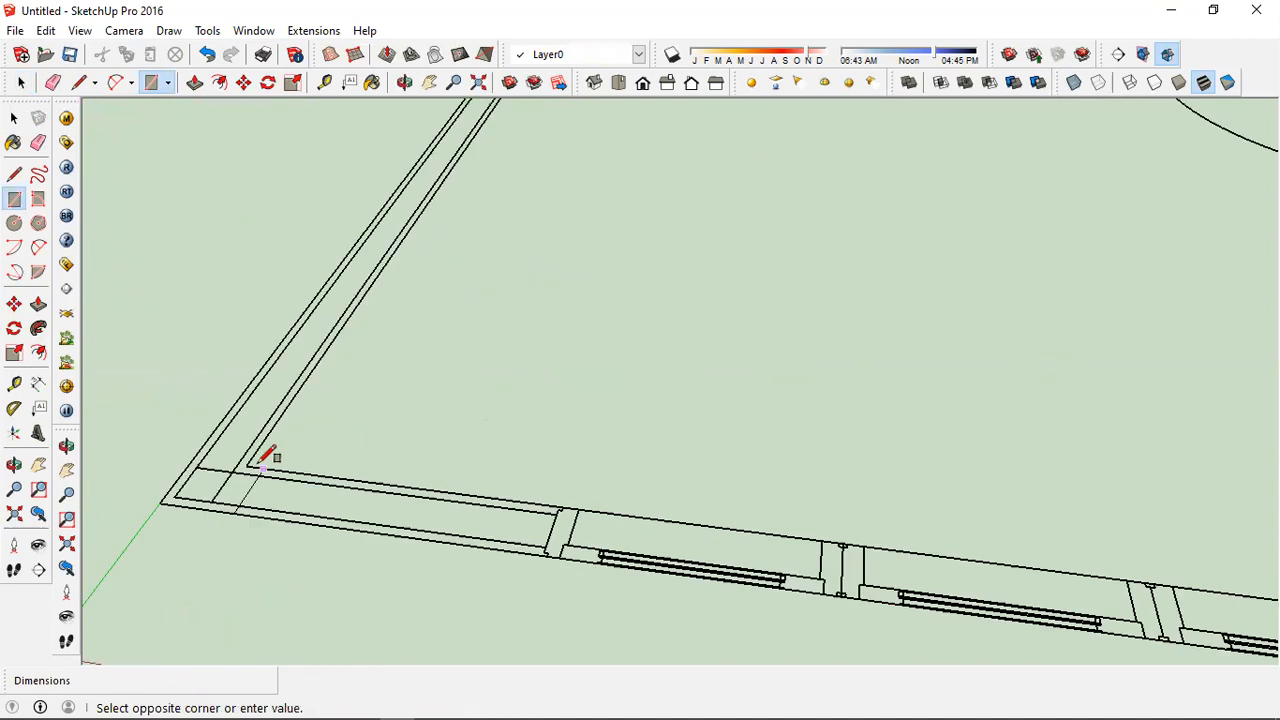
left_click(343, 440)
Select the new front-wall face to check whether it is one undivided surface separate from the plan
scroll(350, 445, "down", 3)
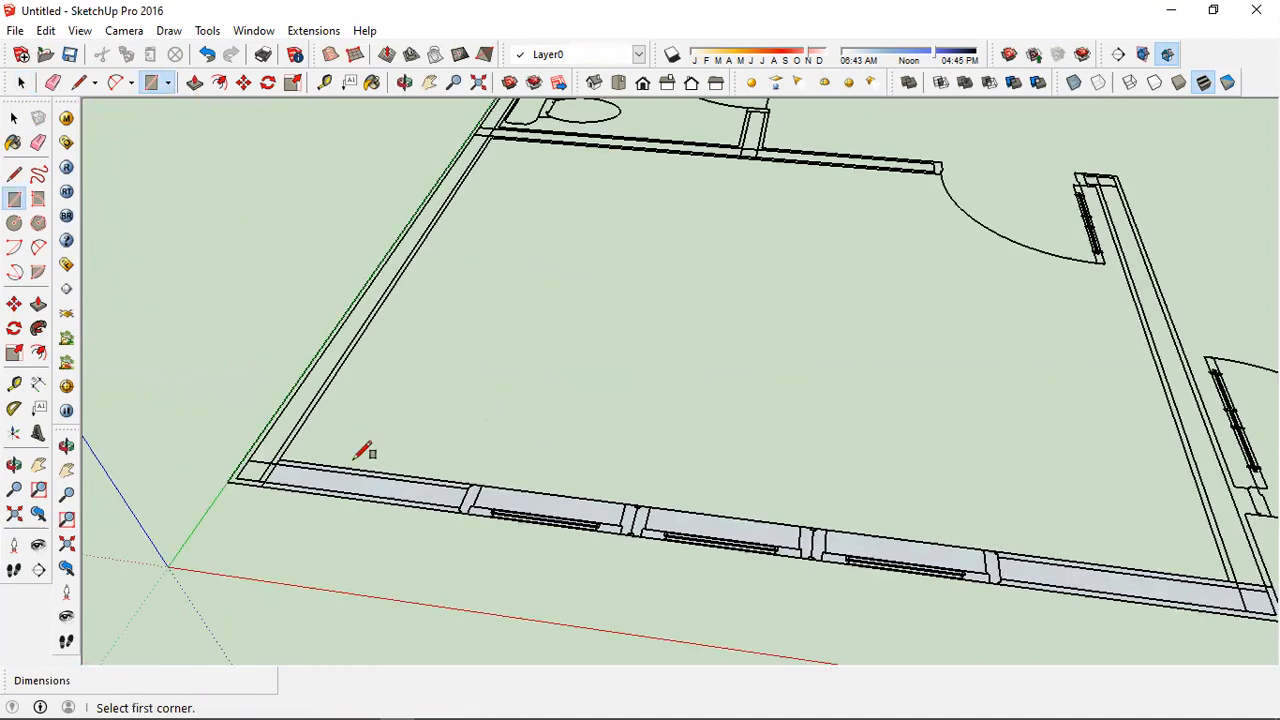
scroll(722, 455, "down", 3)
scroll(605, 481, "up", 4)
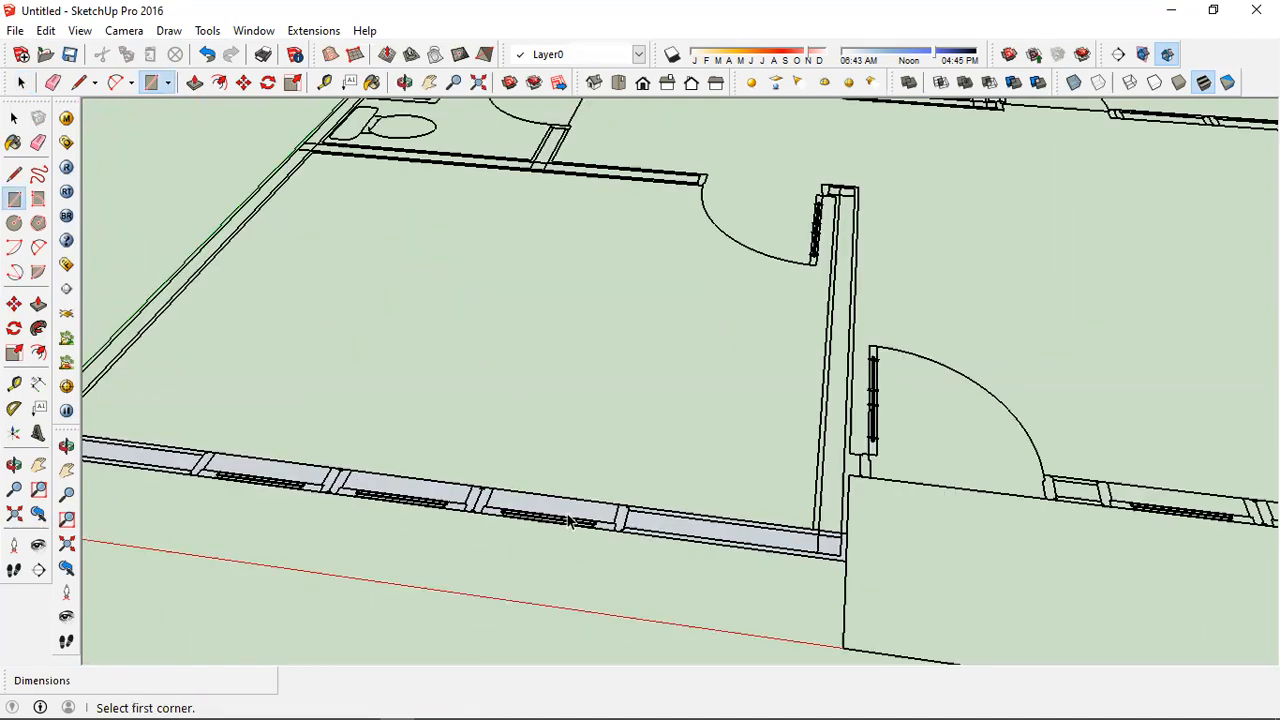
key("space")
left_click(570, 518)
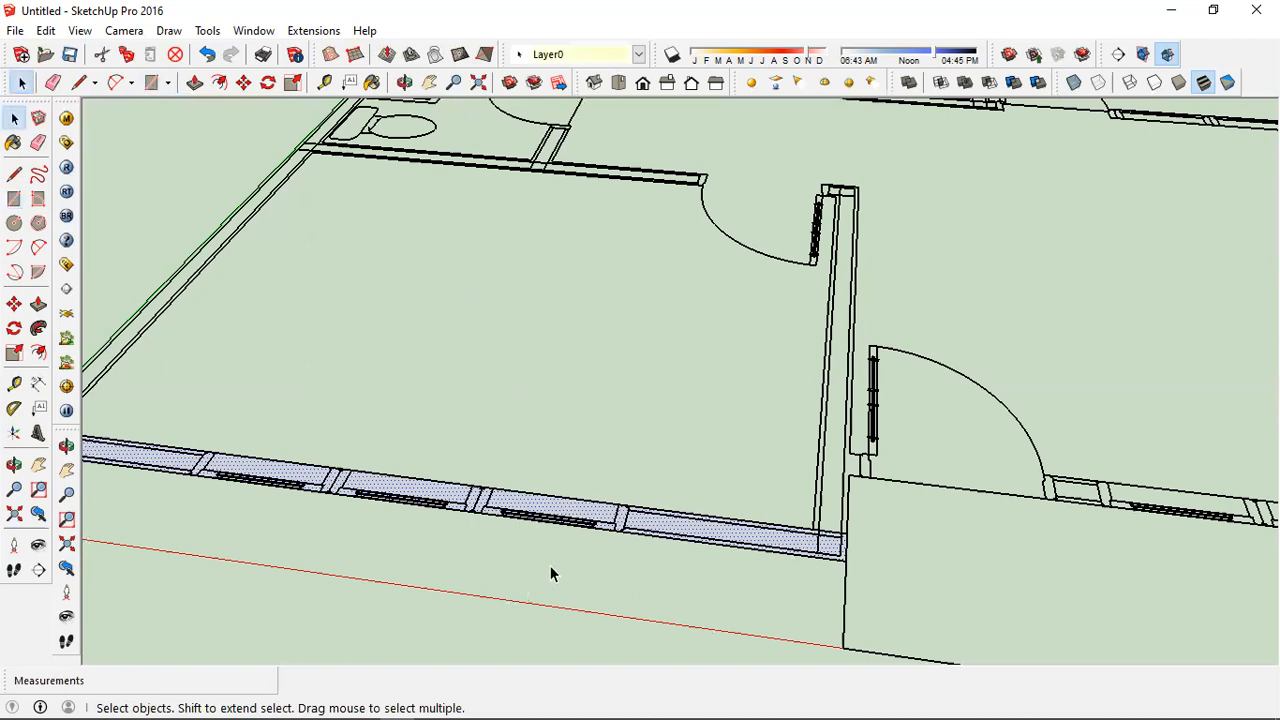
scroll(551, 573, "down", 3)
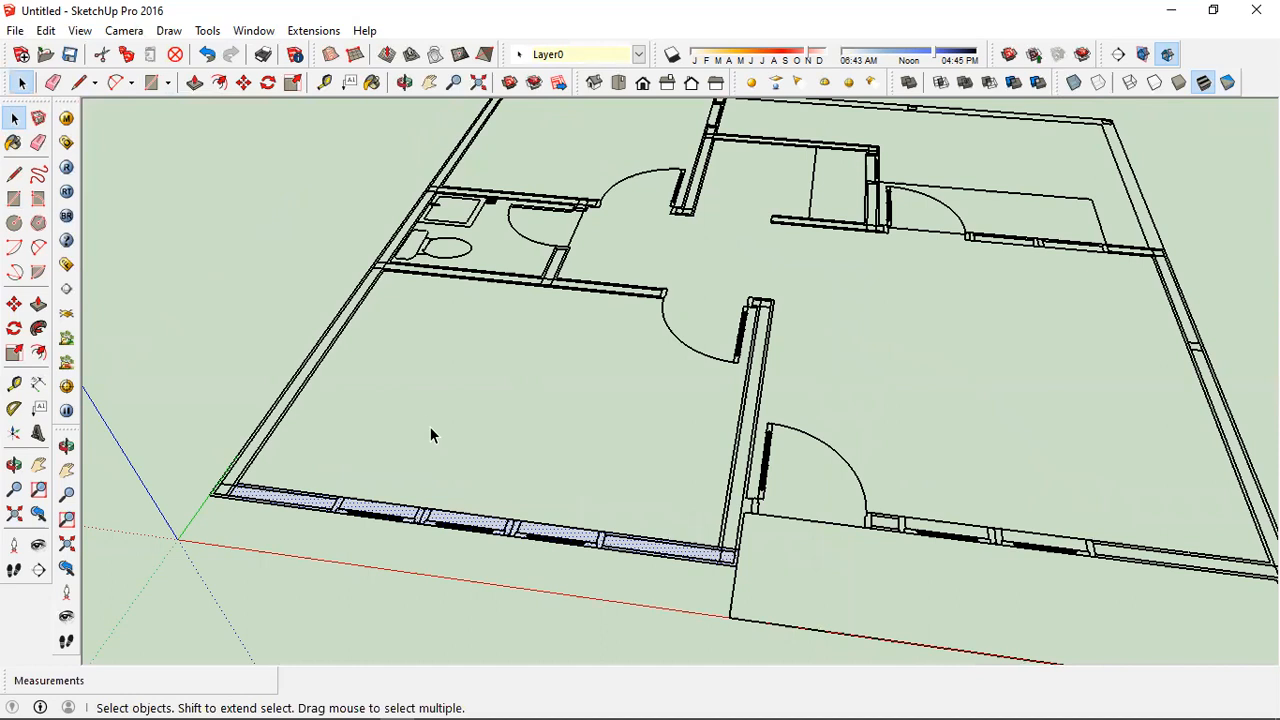
Try moving the front-wall face along the green axis to check that it is separate from the plan
key("m")
mouse_move(424, 535)
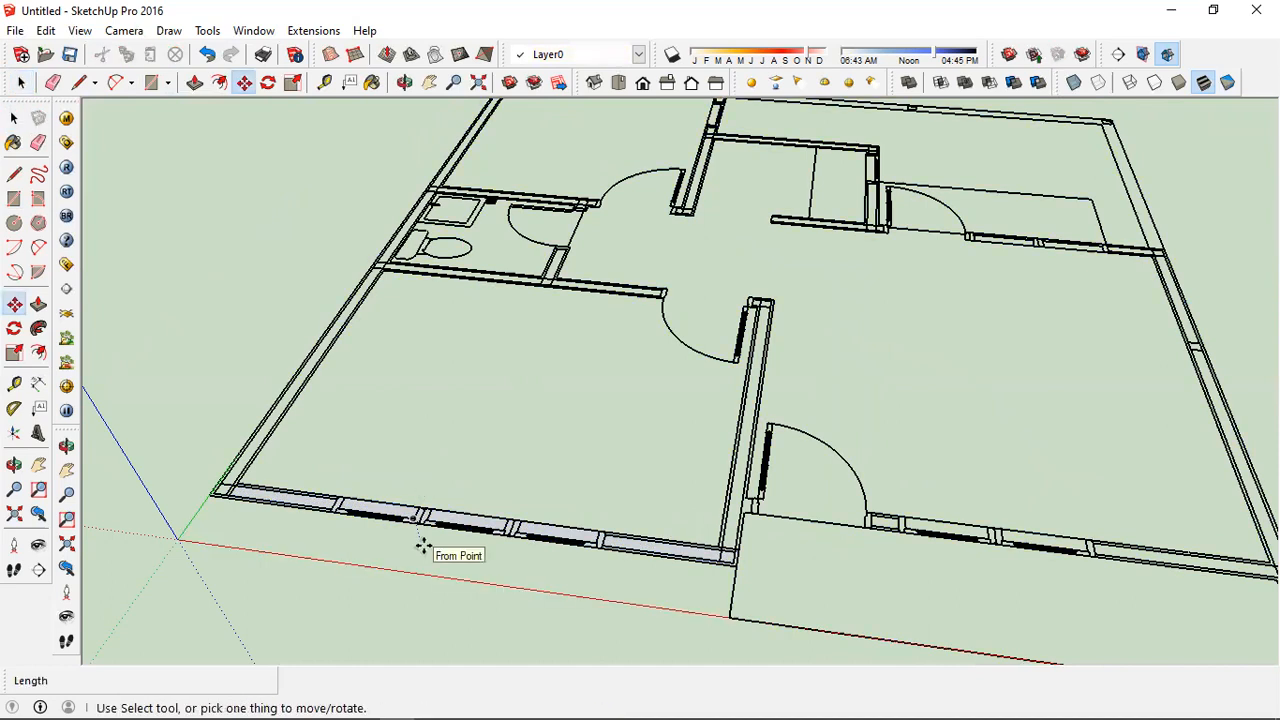
key("space")
left_click(462, 527)
scroll(462, 527, "up", 2)
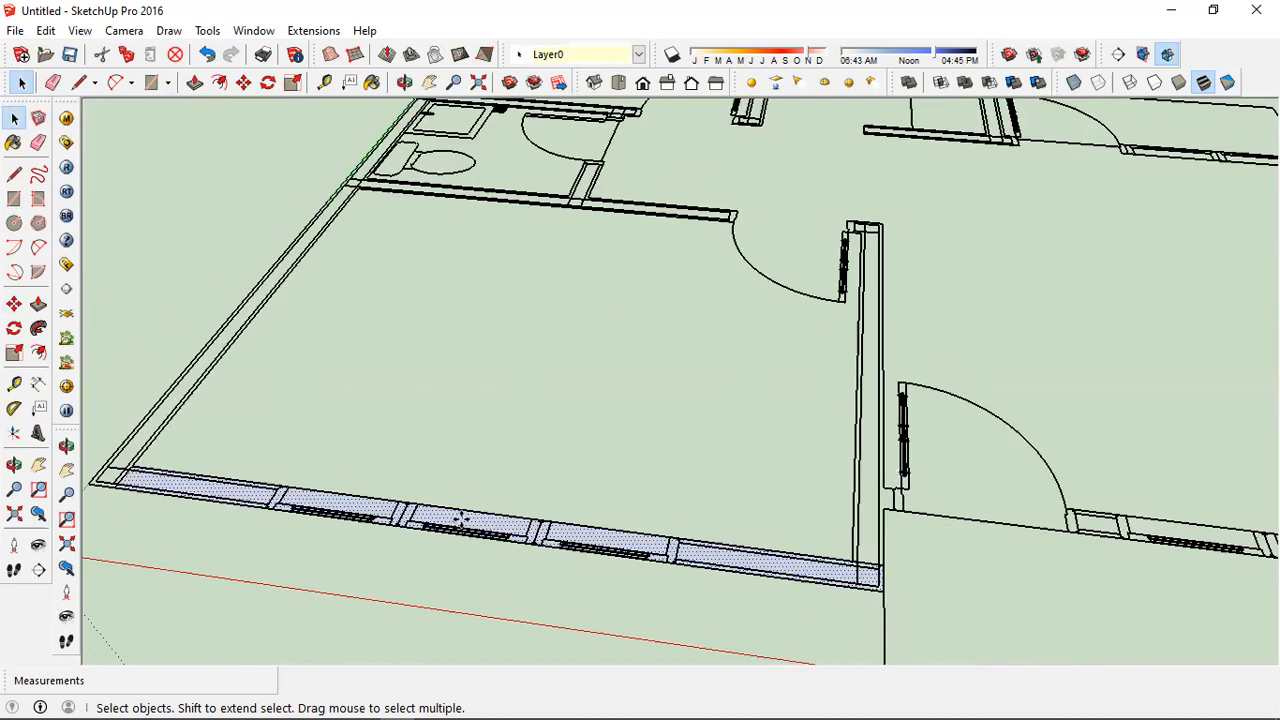
key("m")
left_click(462, 526)
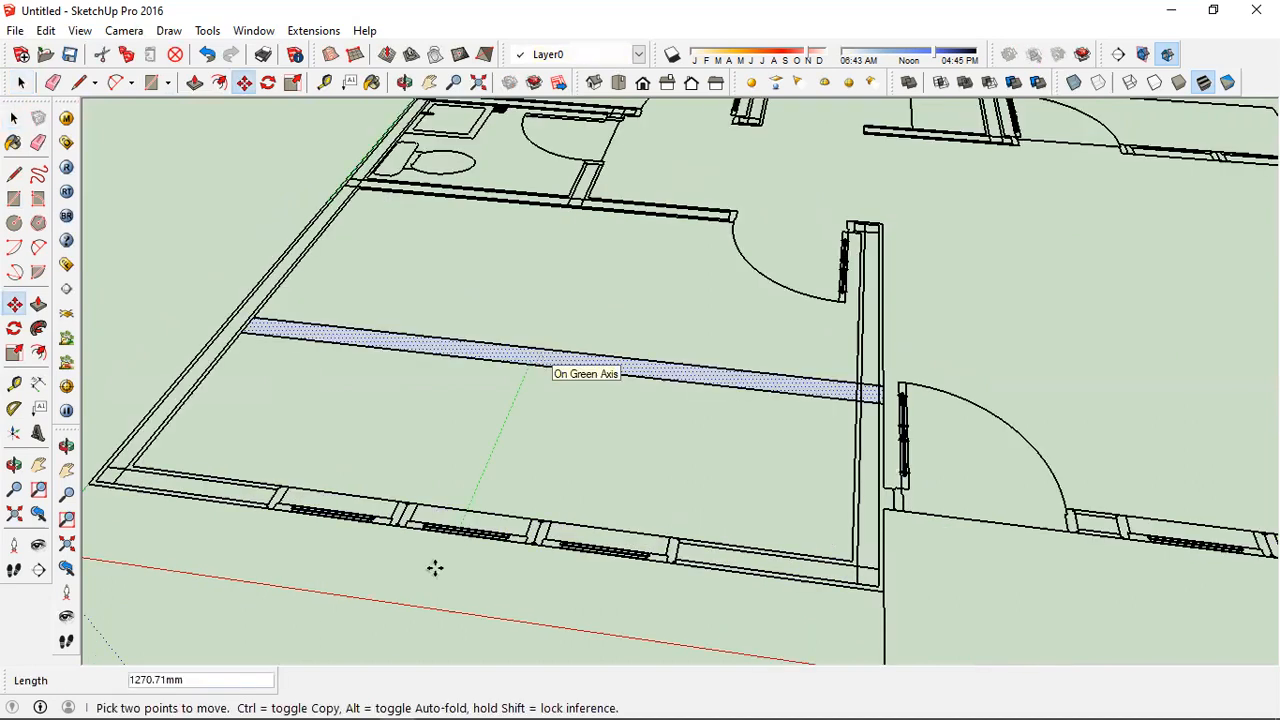
scroll(433, 570, "down", 3)
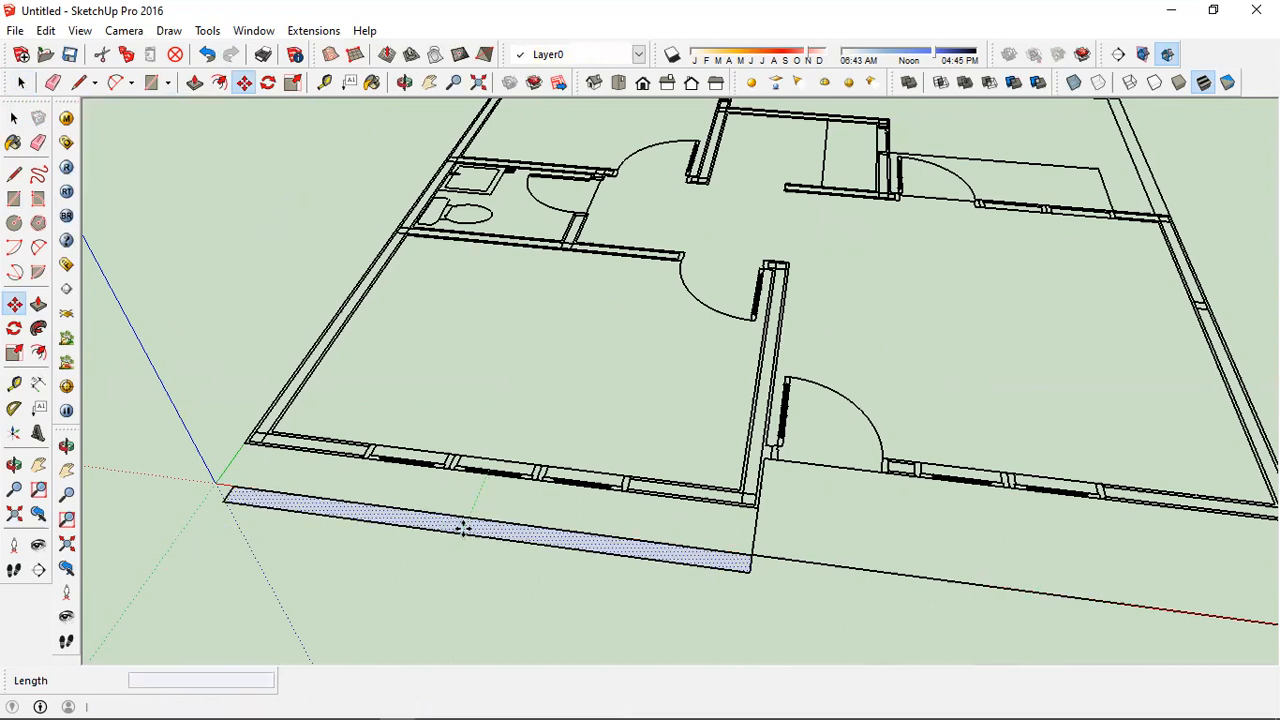
key("Escape")
scroll(532, 518, "up", 1)
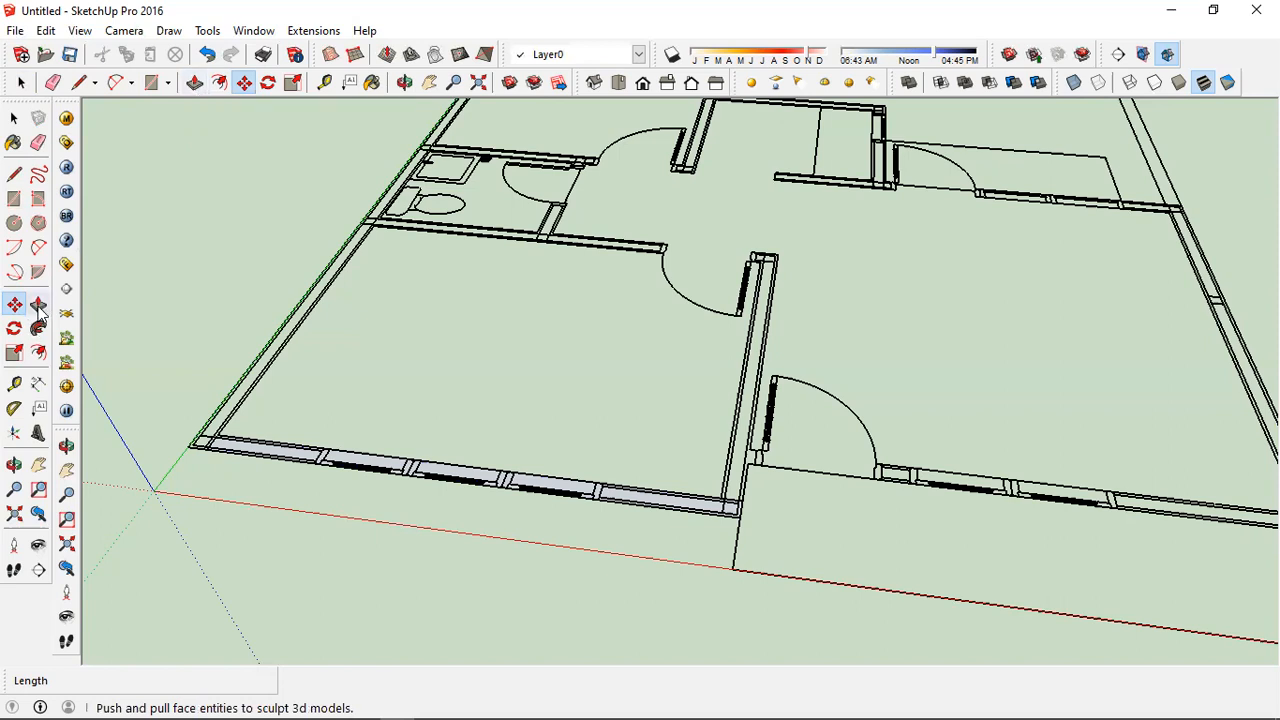
key("ctrl+a")
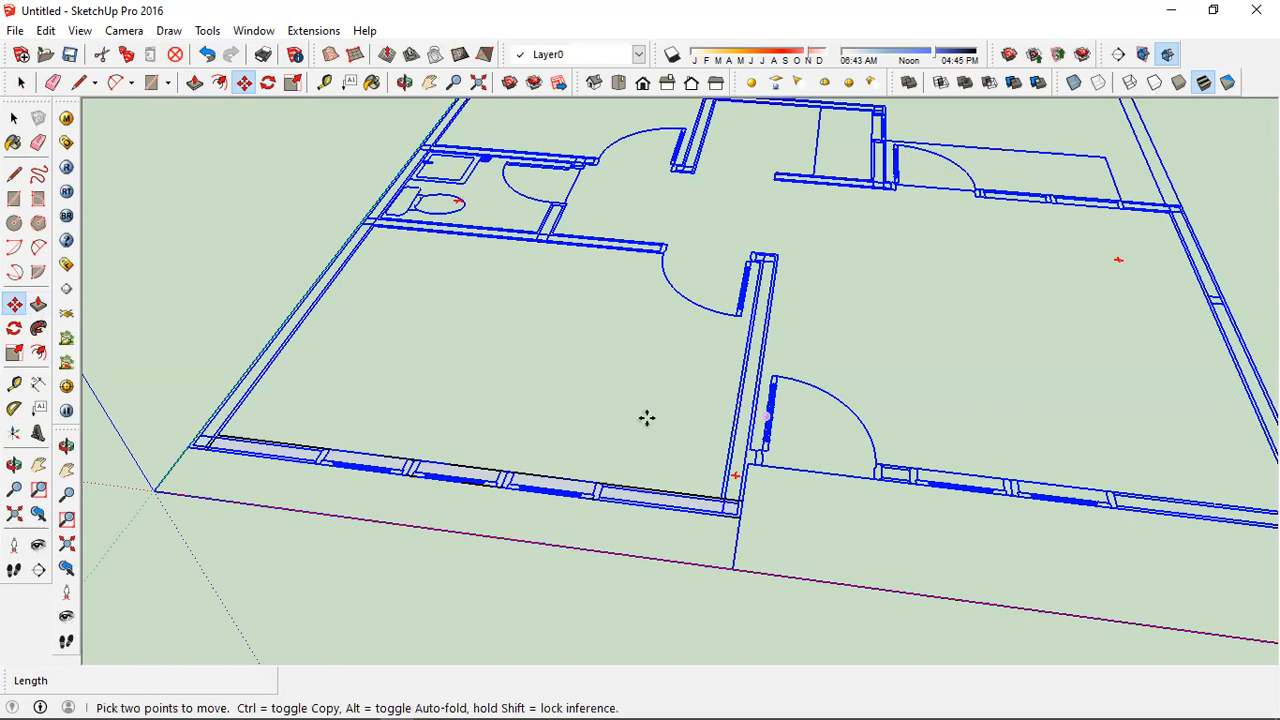
key("space")
left_click(578, 472)
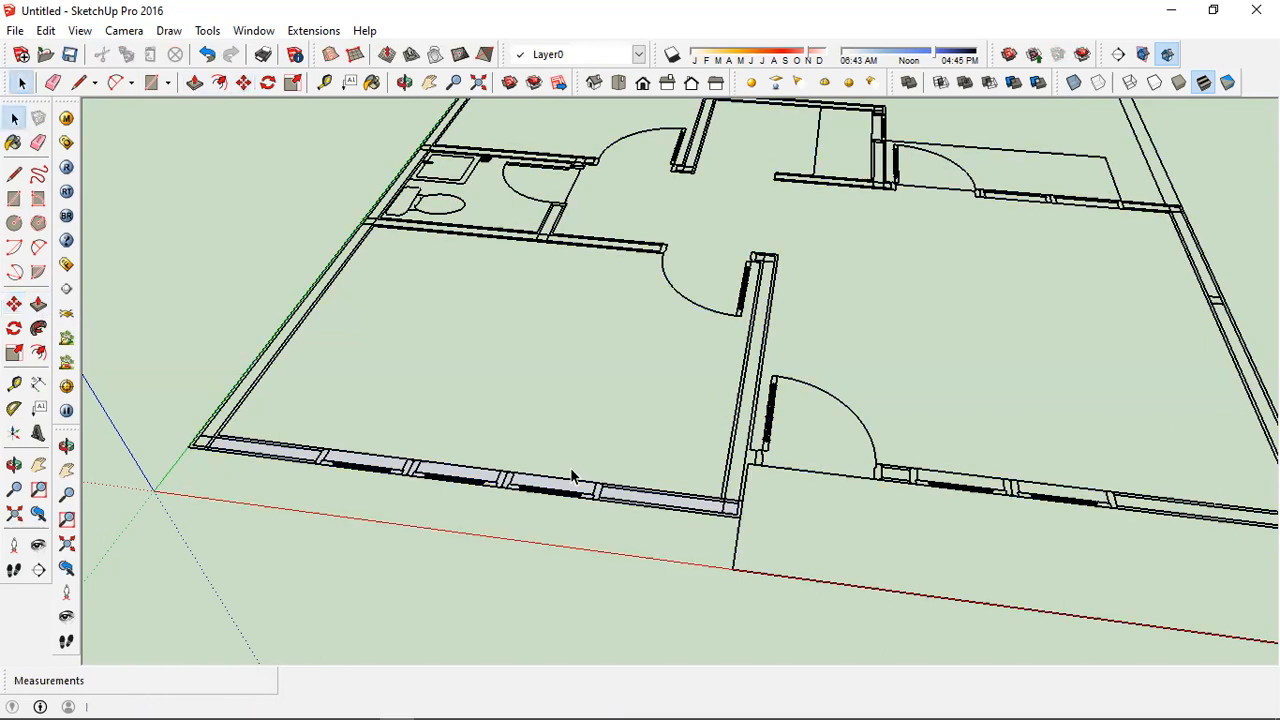
Push/Pull the front-wall face up to a height of 3000 mm
key("p")
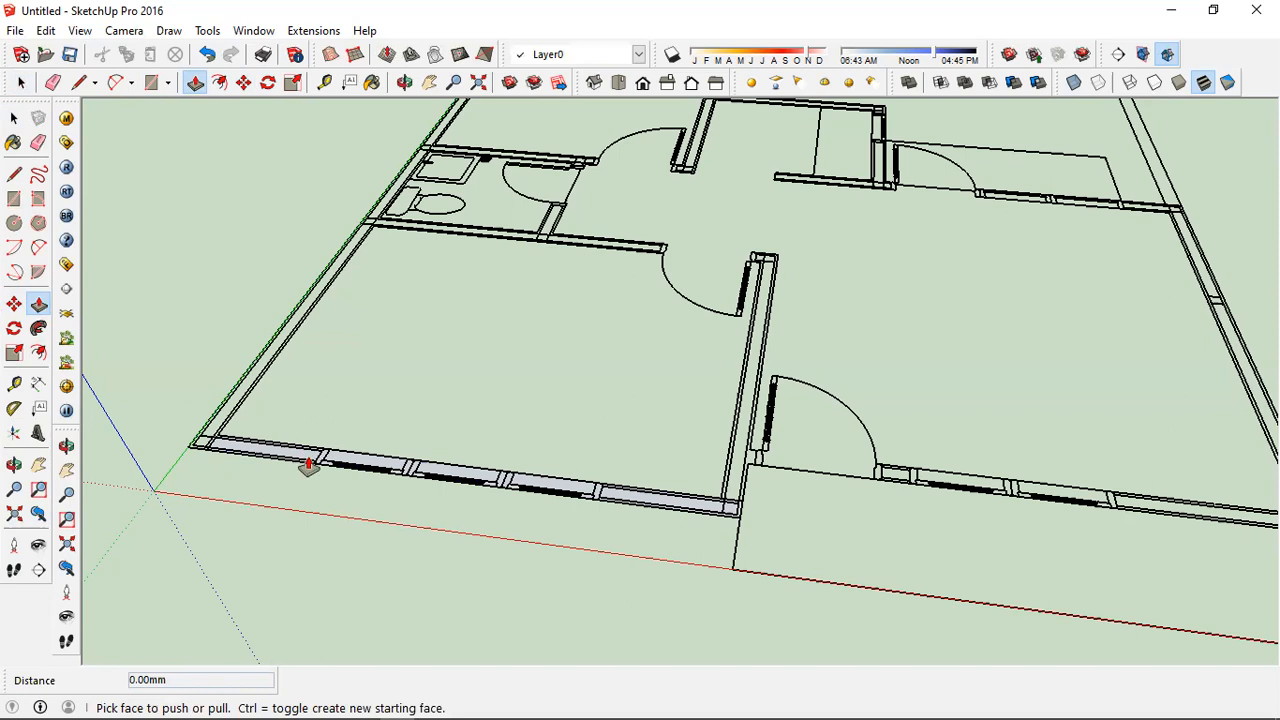
mouse_move(314, 466)
left_mouse_down()
mouse_move(309, 229)
mouse_move(320, 468)
left_mouse_up()
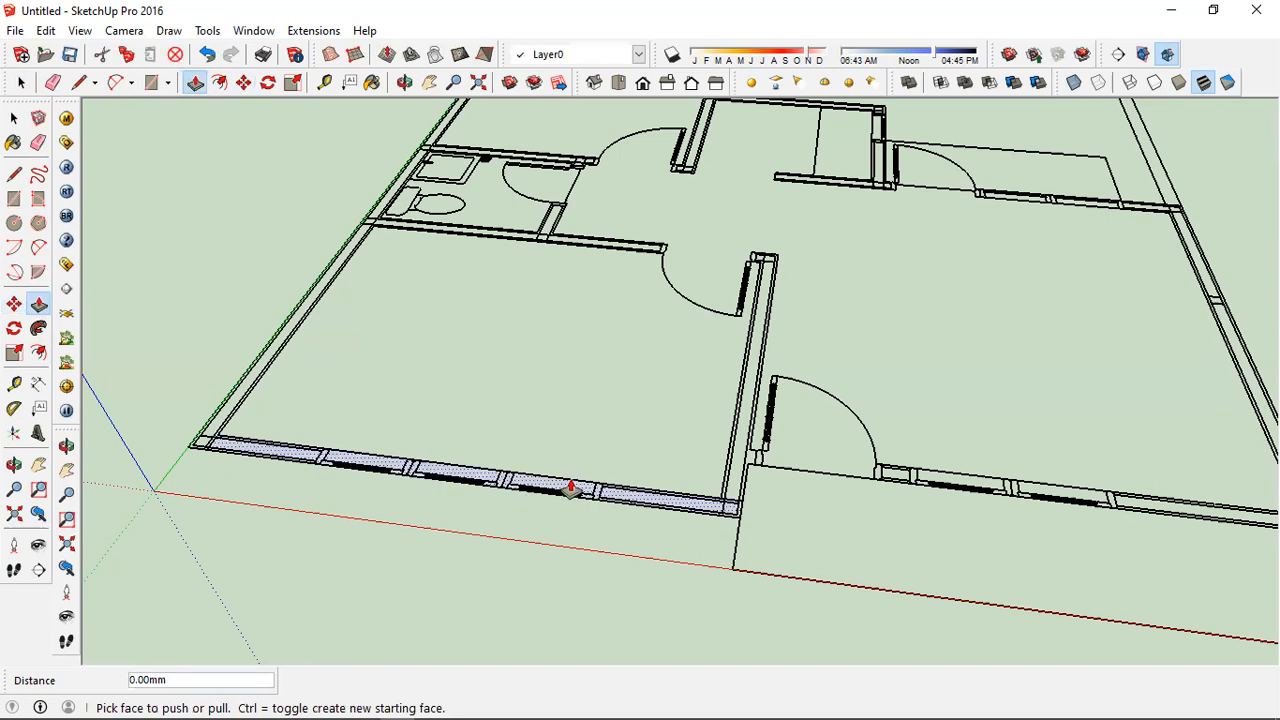
left_click_drag(570, 488, 477, 196)
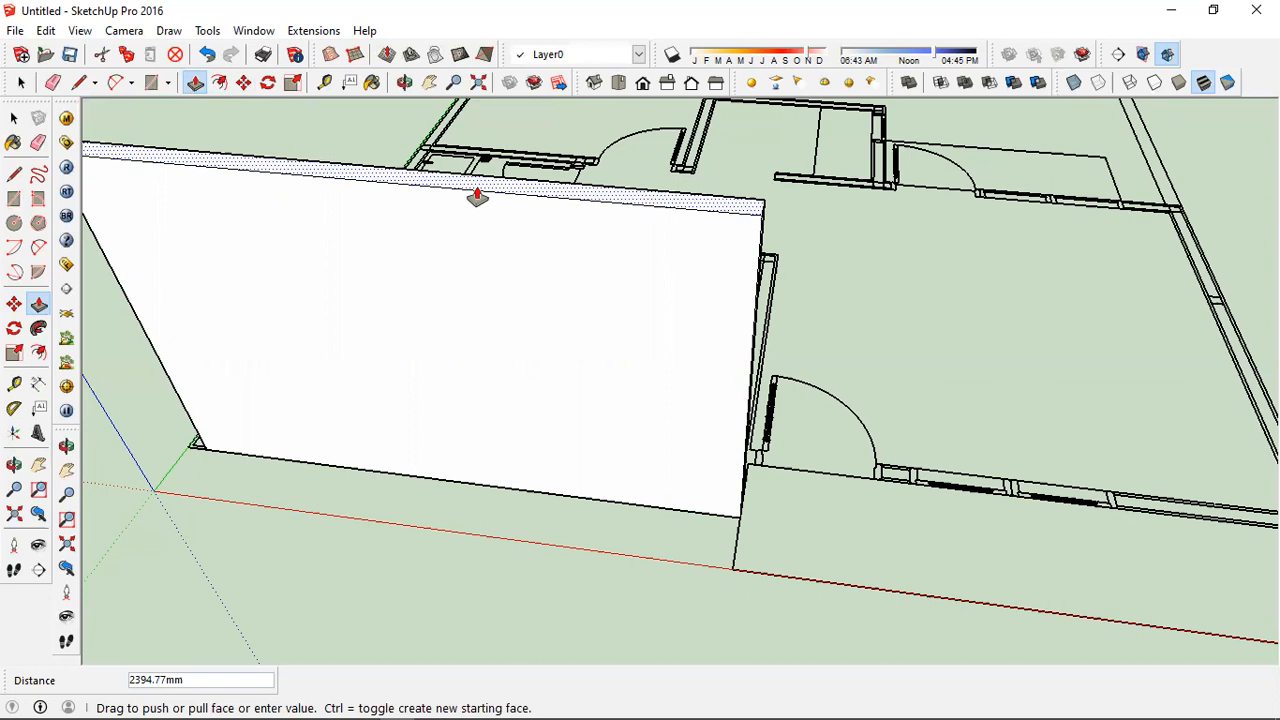
type("3000")
key("Return")
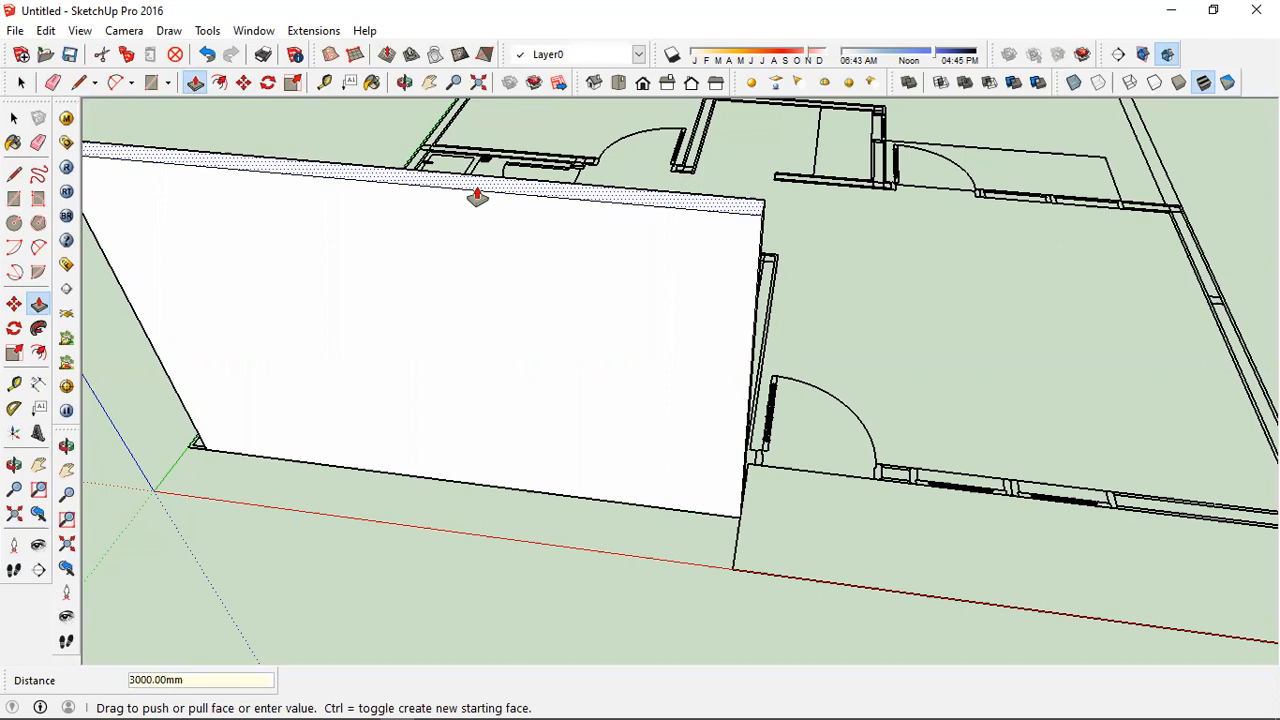
Draw a 7450 by 150 mm rectangle over the side wall along the green axis, starting at the raised front wall's outer corner
scroll(571, 329, "down", 4)
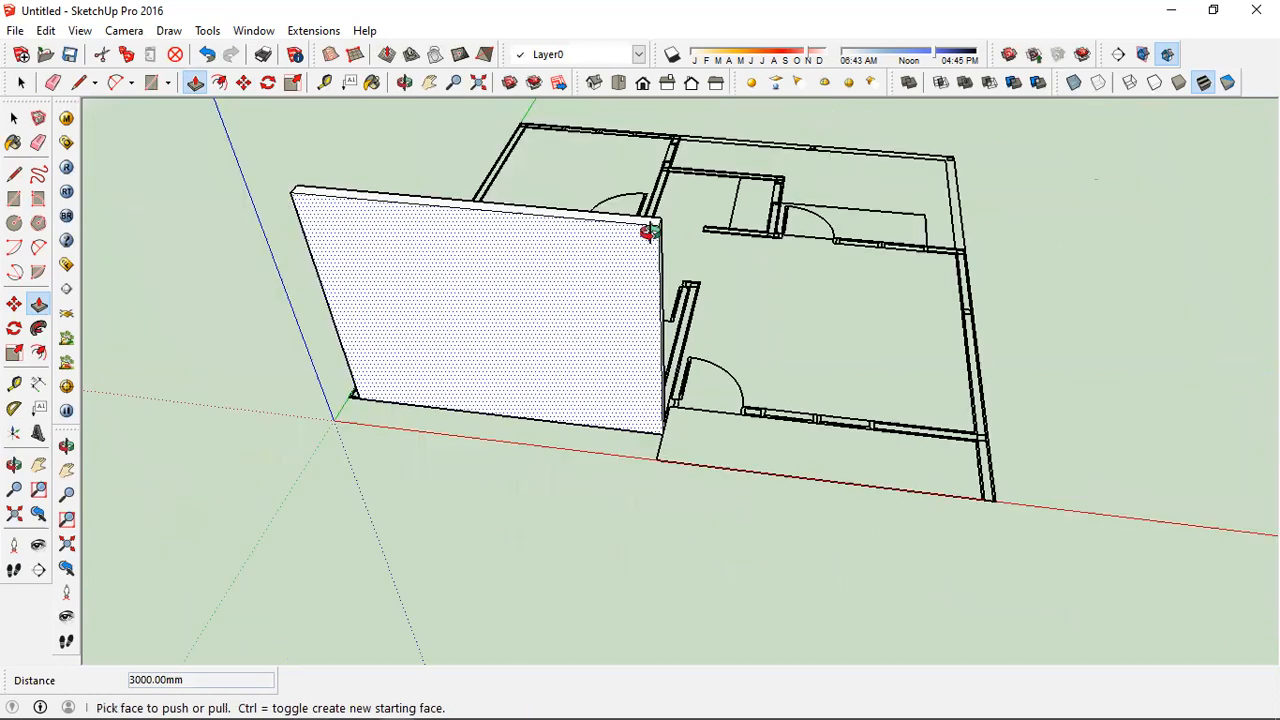
middle_click_drag(655, 318, 731, 297)
middle_click_drag(640, 211, 743, 234)
middle_click_drag(586, 257, 457, 294)
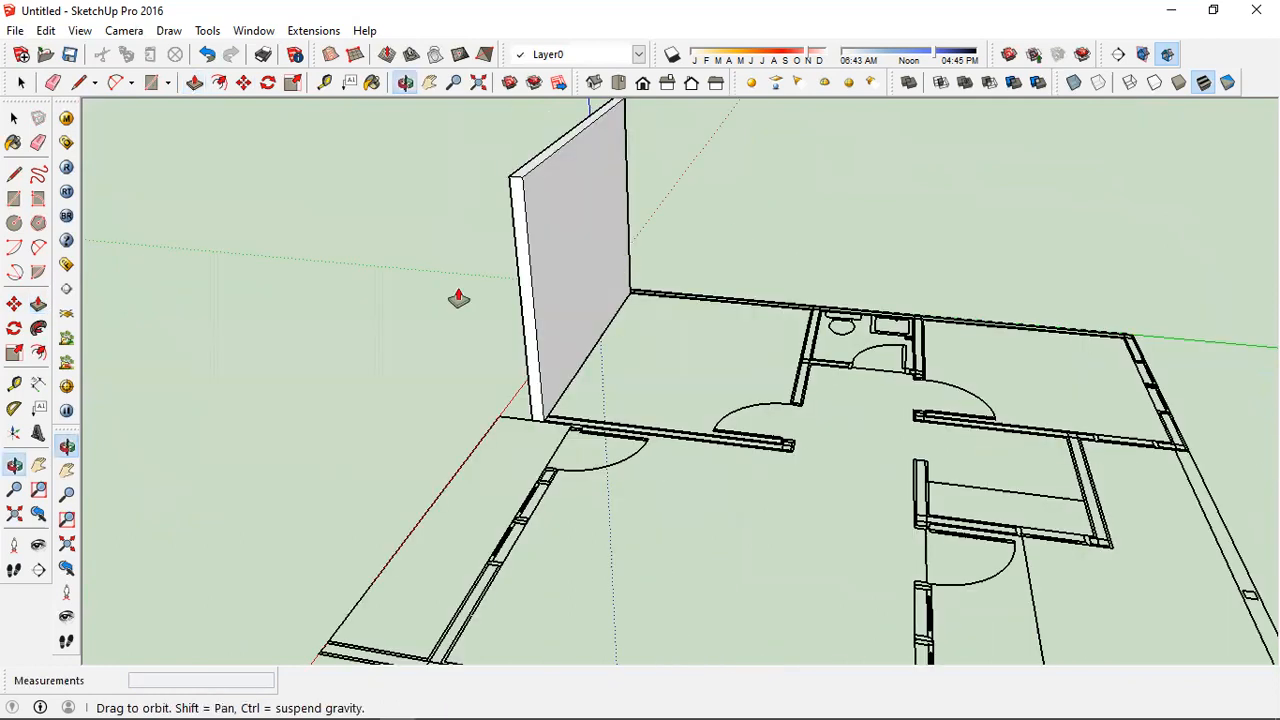
middle_click_drag(586, 330, 491, 386)
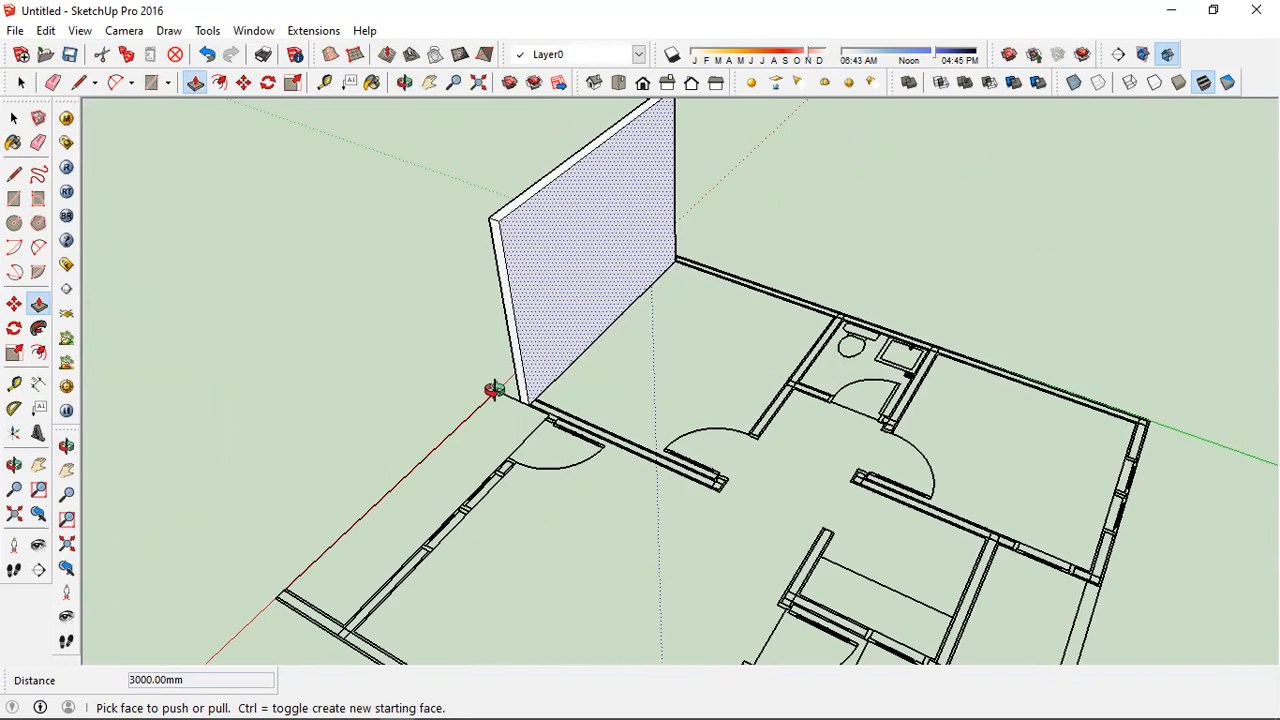
middle_click_drag(592, 401, 400, 277)
middle_click_drag(960, 400, 785, 408)
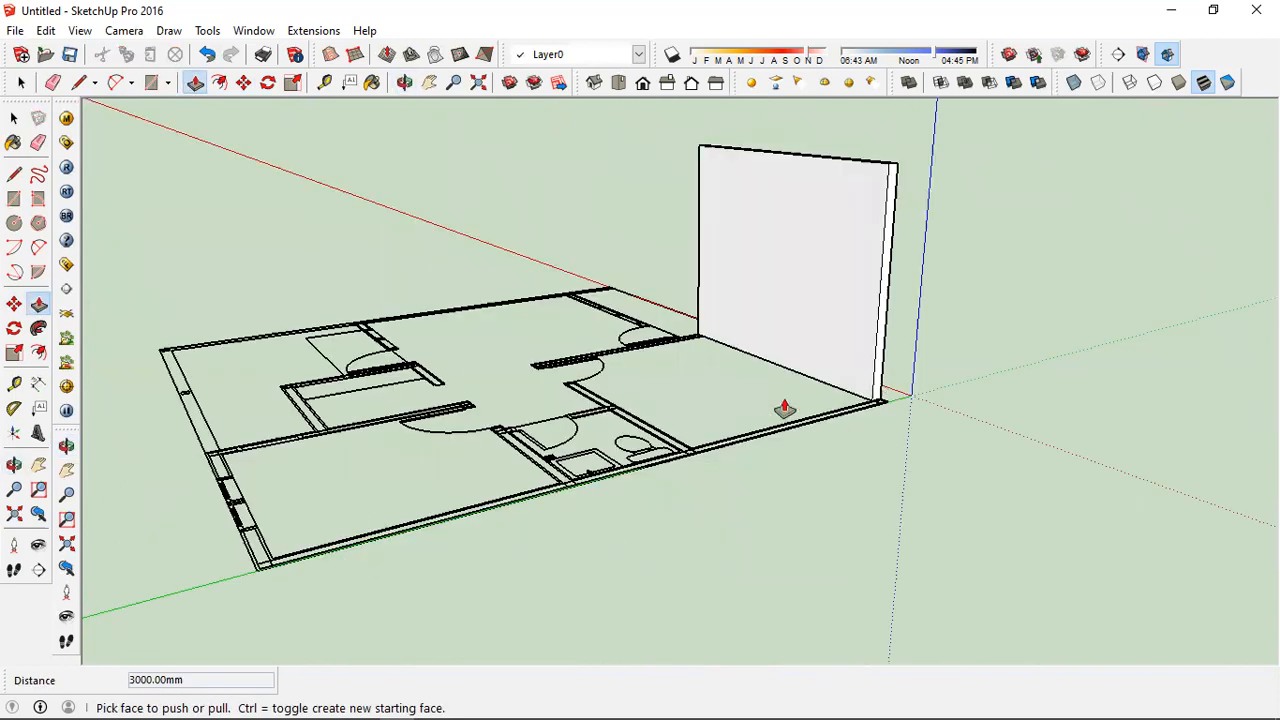
key("space")
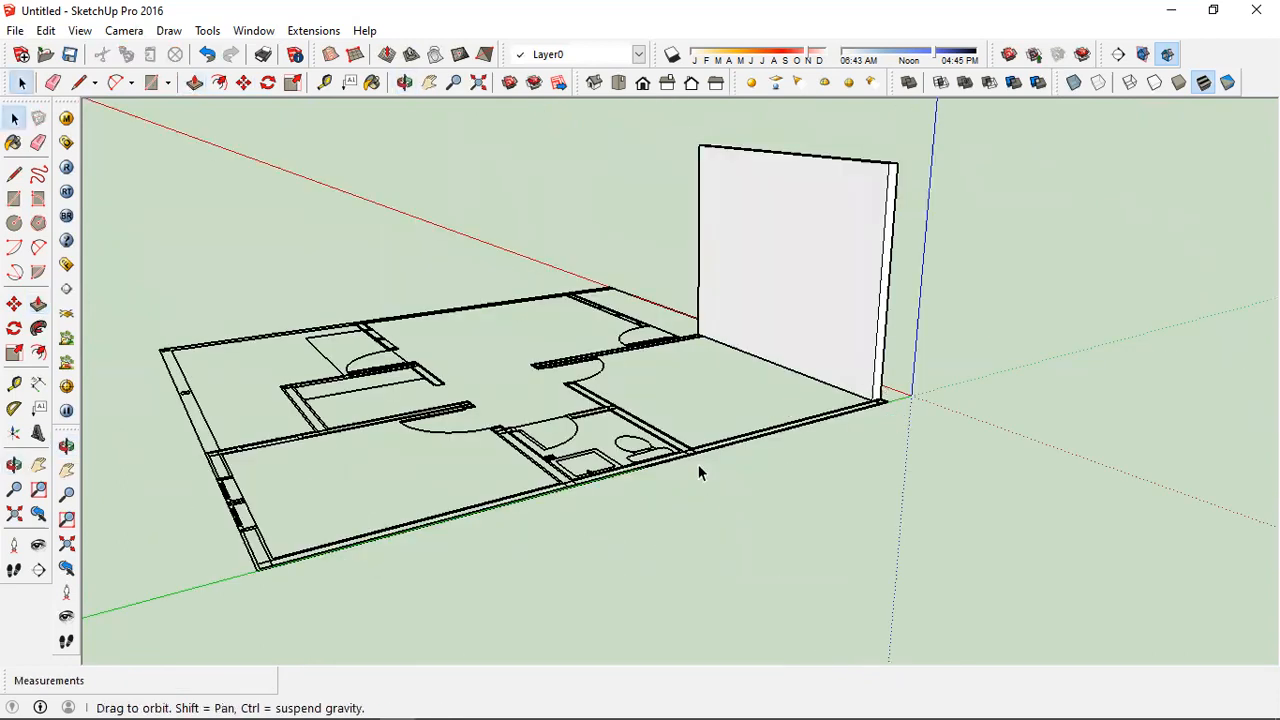
middle_click_drag(372, 461, 307, 325)
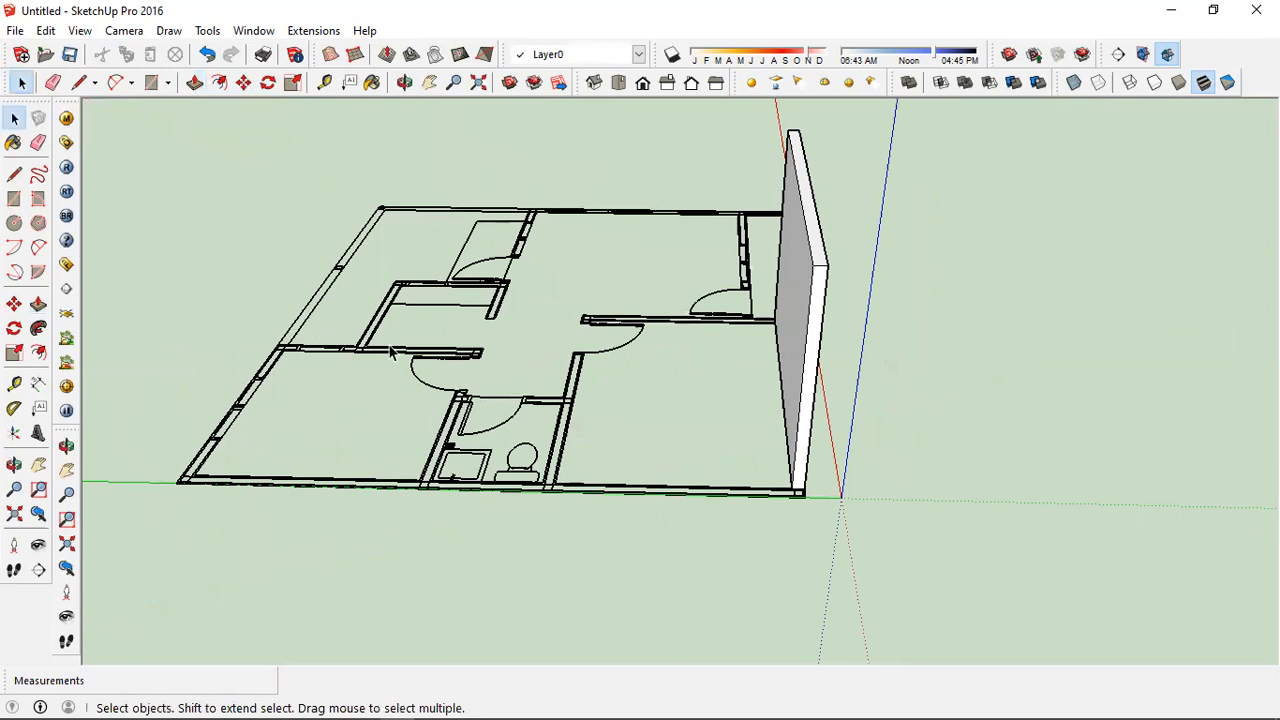
scroll(820, 486, "up", 3)
key("r")
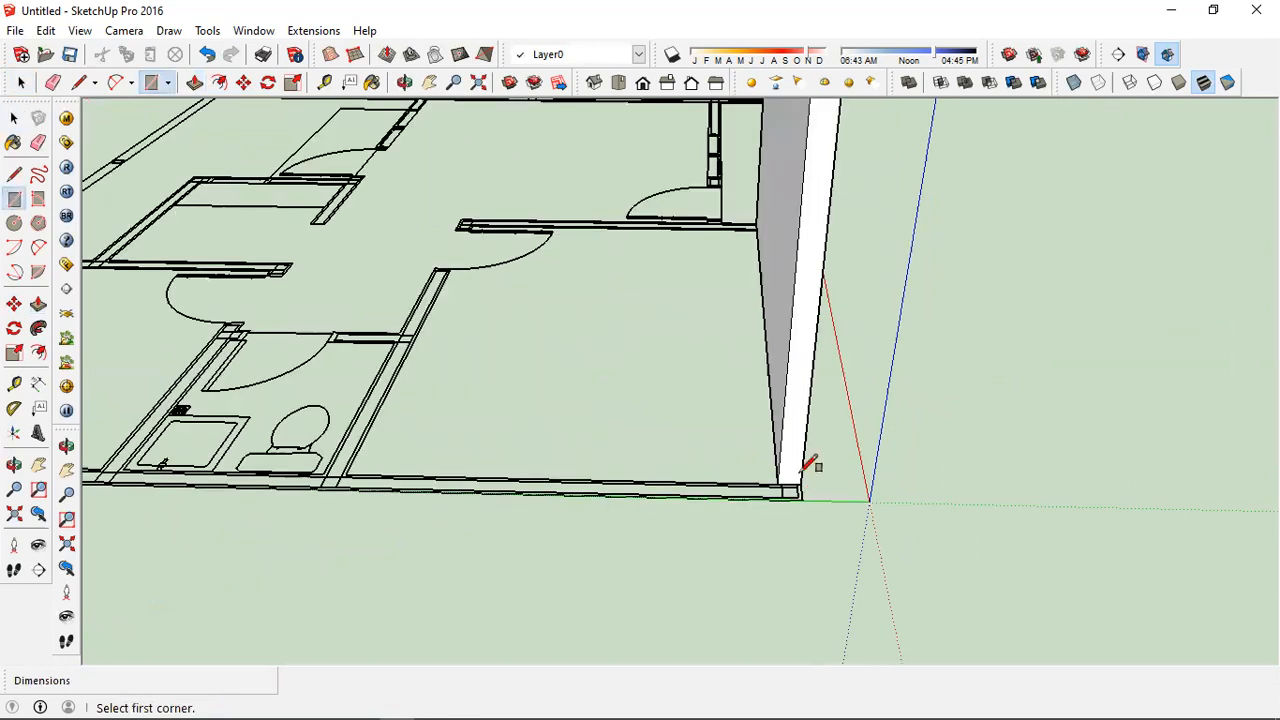
scroll(782, 500, "up", 3)
left_click(768, 506)
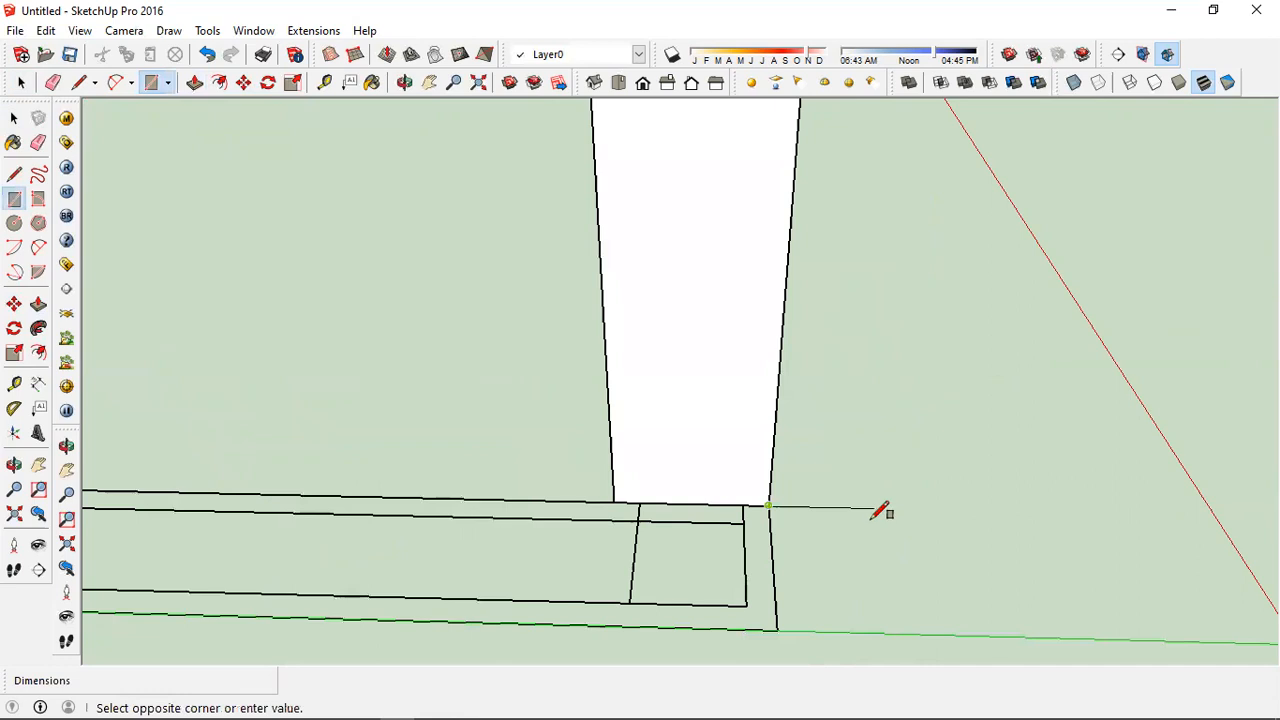
scroll(880, 510, "down", 5)
scroll(468, 546, "up", 4)
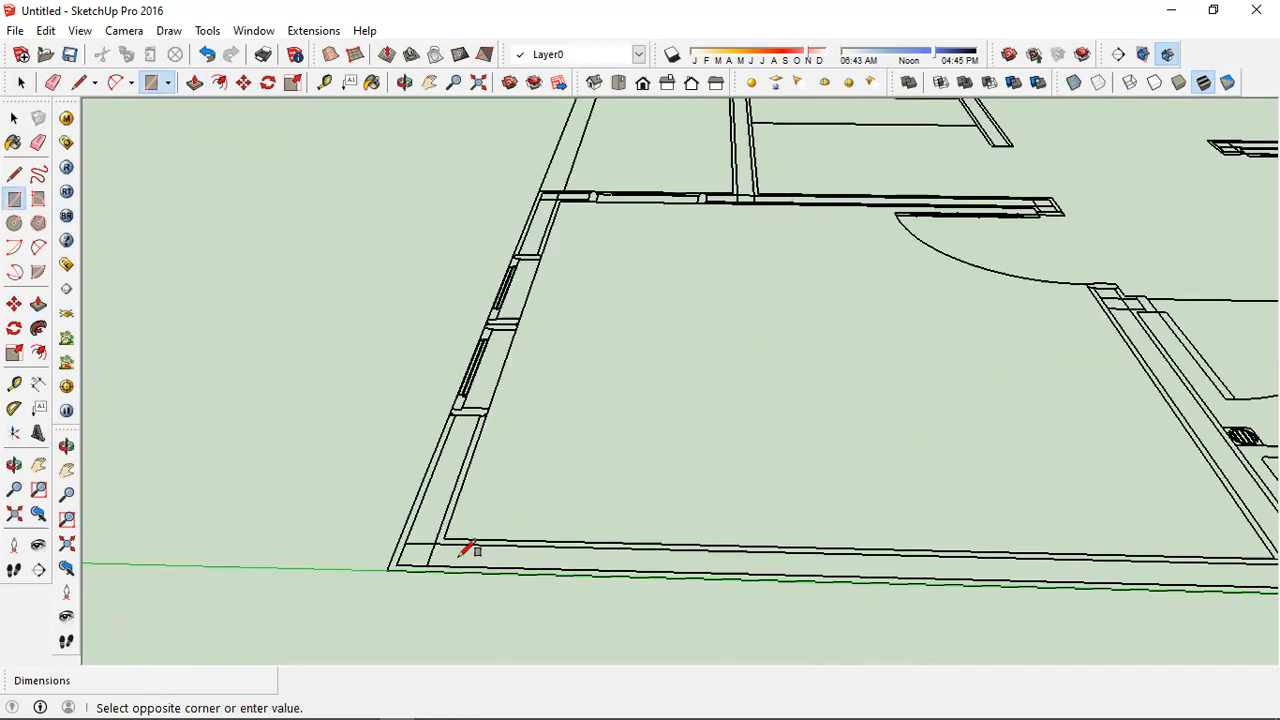
scroll(437, 483, "up", 3)
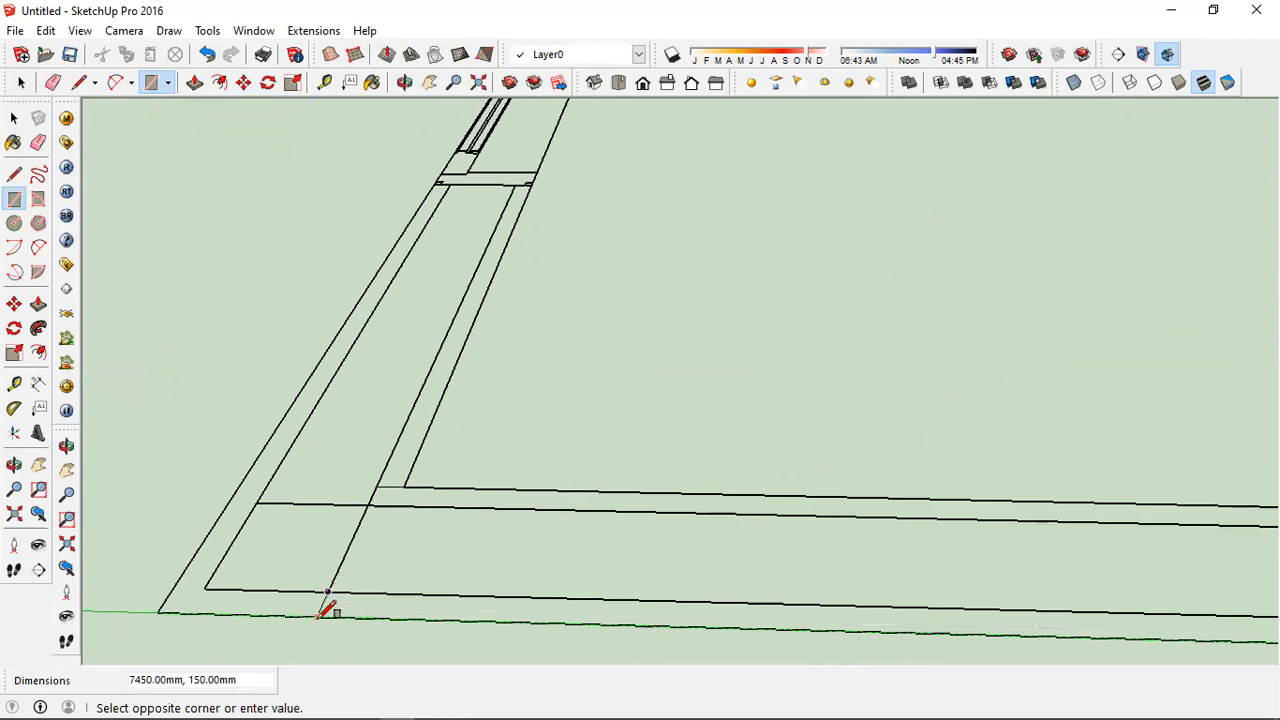
left_click(410, 522)
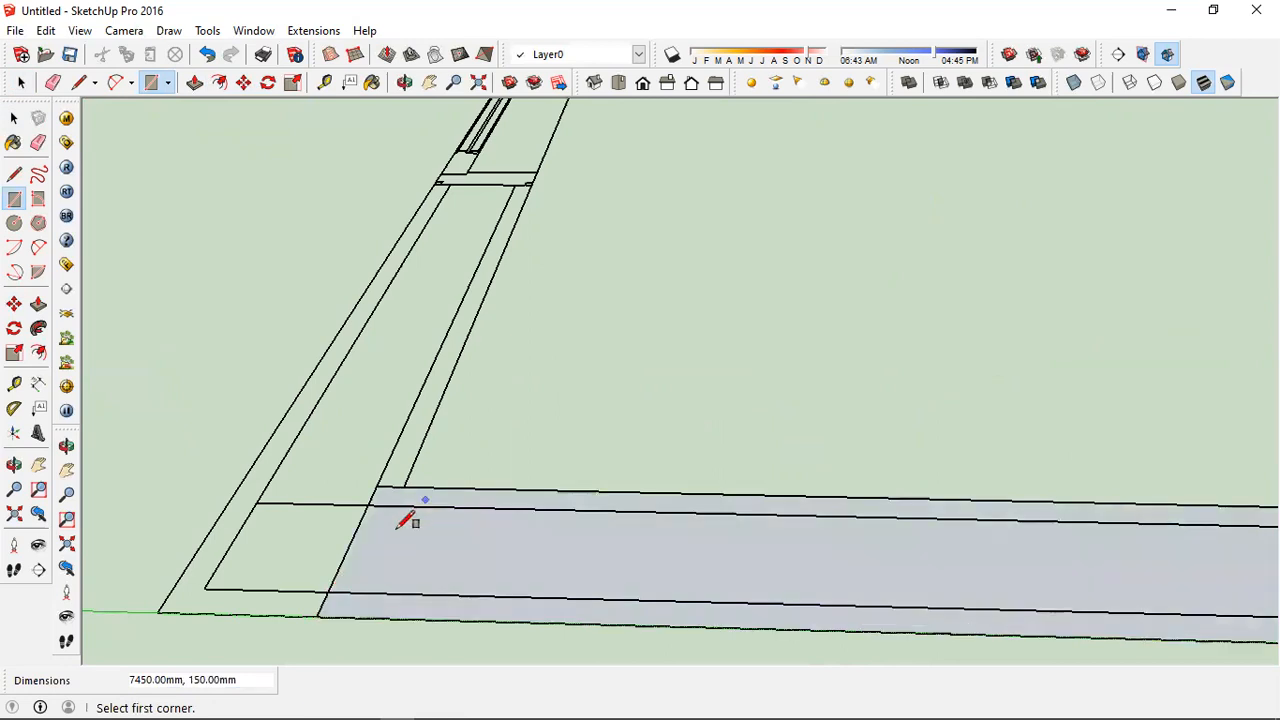
scroll(400, 525, "down", 5)
scroll(470, 512, "down", 3)
key("space")
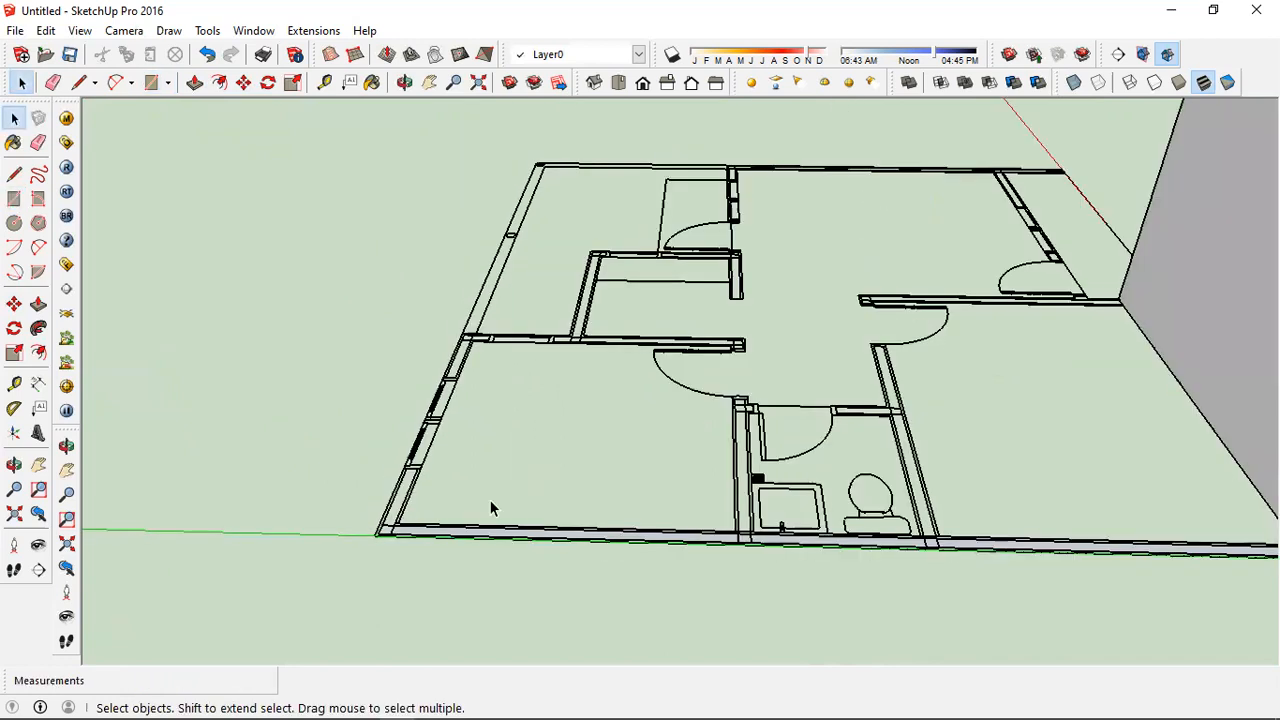
Push/Pull the side-wall face along the green axis up to a height of 3000 mm
middle_click_drag(990, 492, 800, 572)
scroll(789, 480, "up", 3)
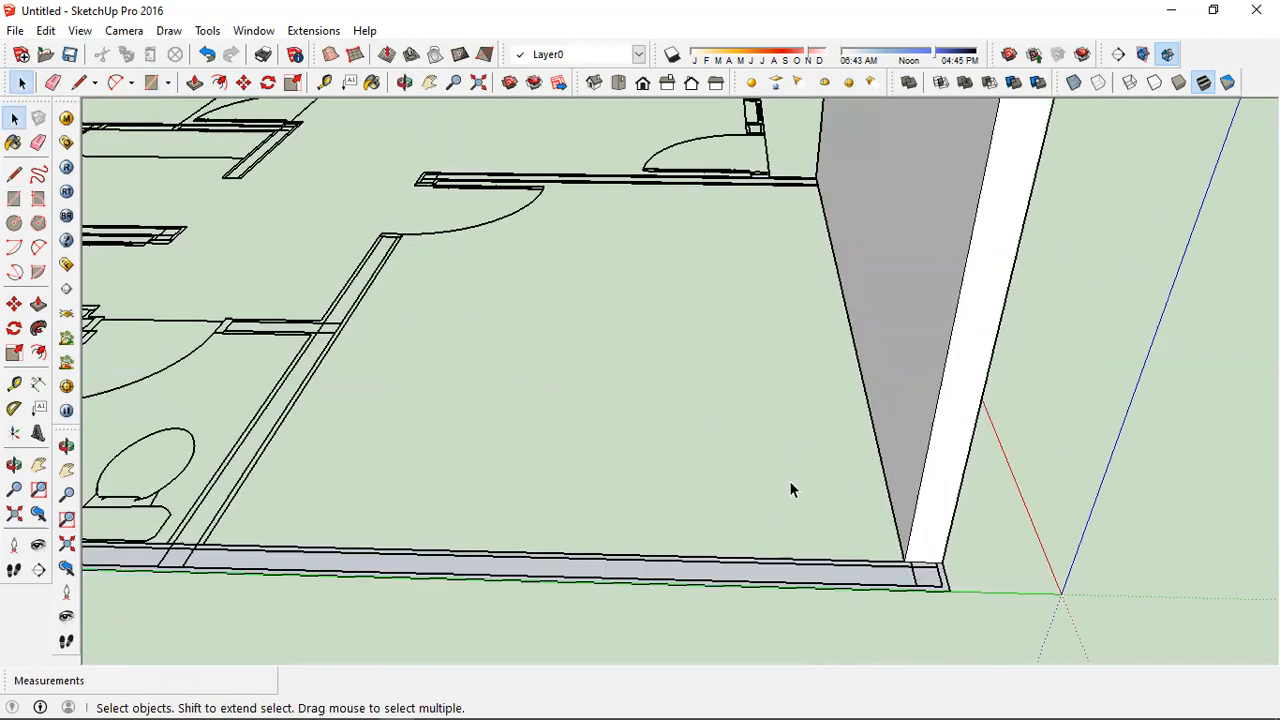
scroll(621, 504, "down", 2)
scroll(689, 515, "up", 2)
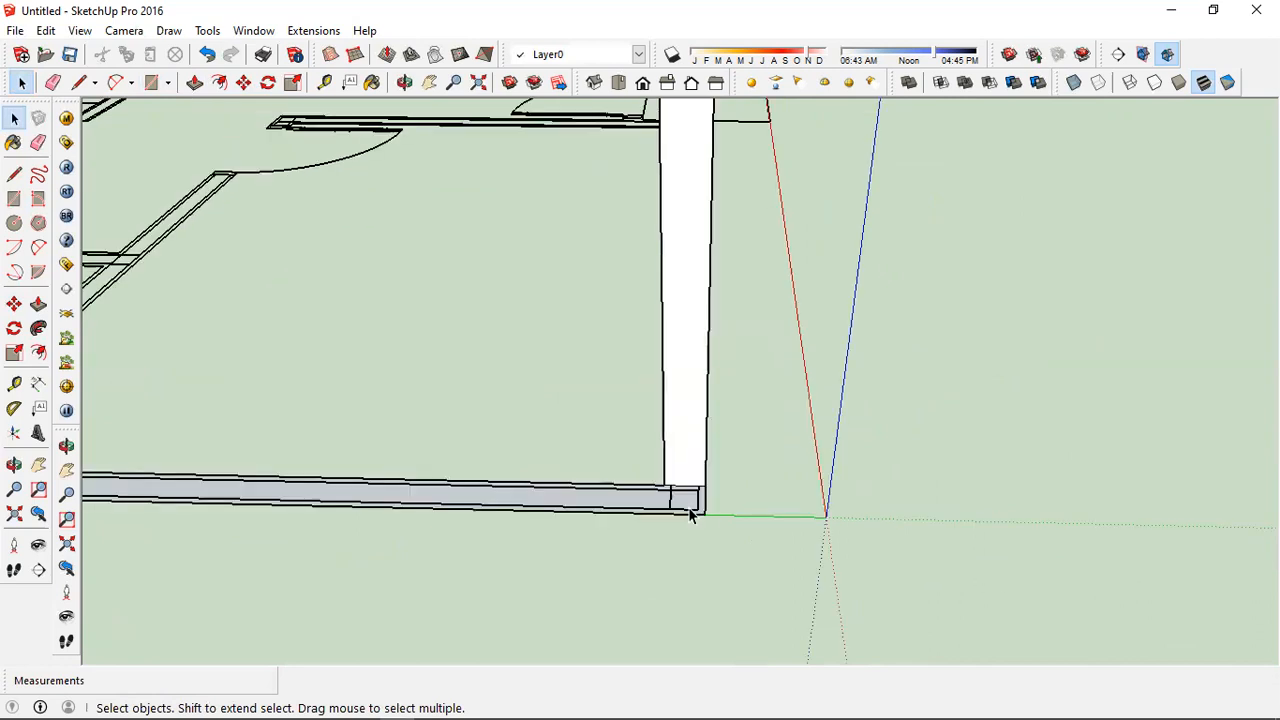
key("p")
left_click(663, 491)
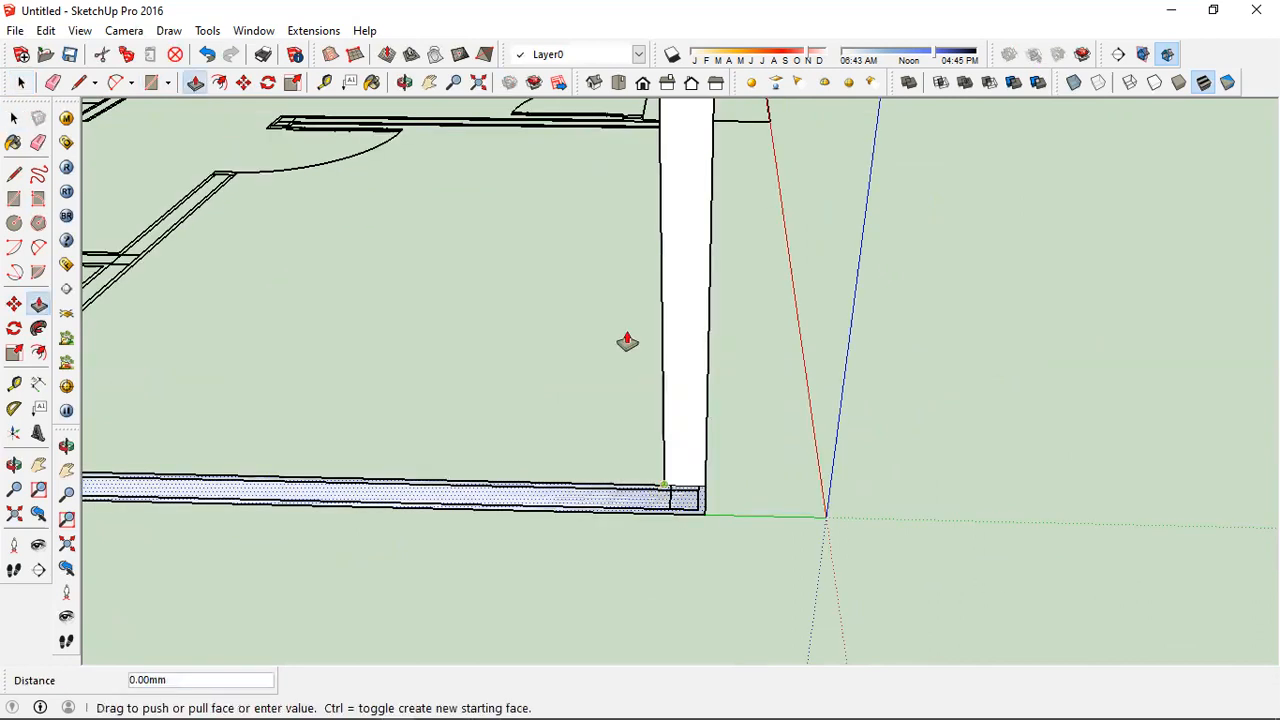
scroll(615, 310, "down", 4)
key("o")
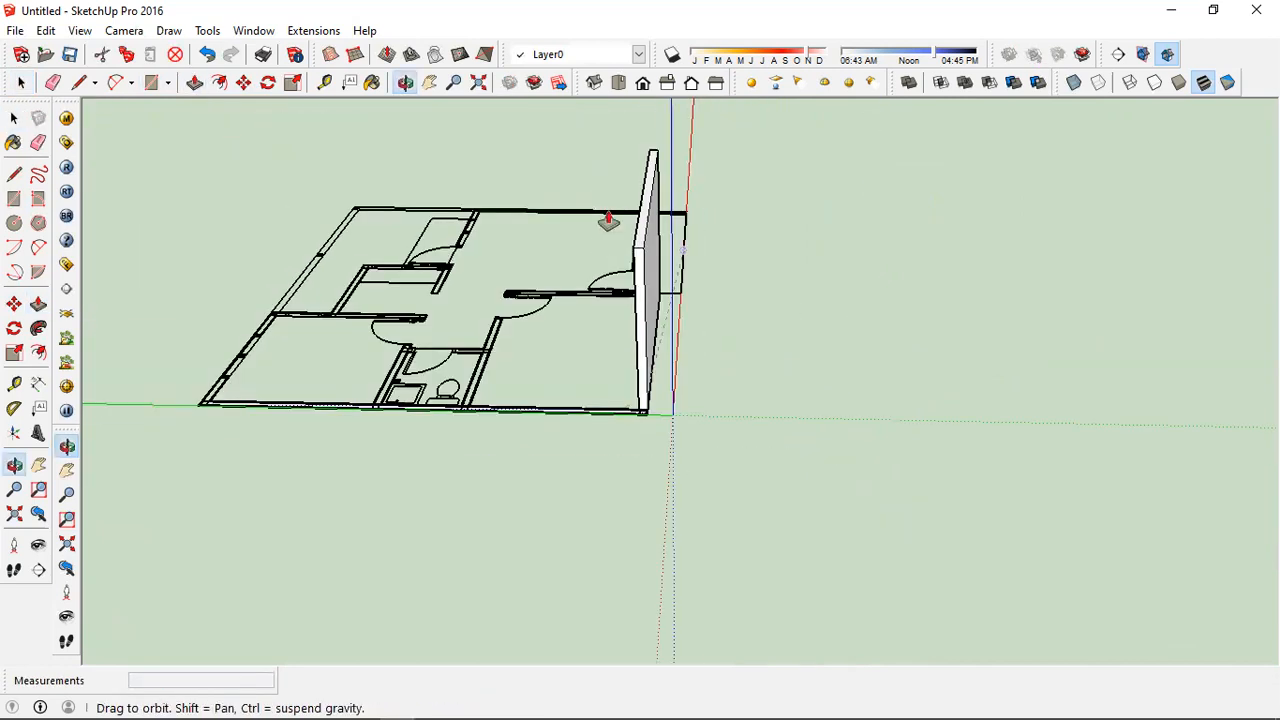
middle_click_drag(626, 228, 626, 229)
scroll(489, 306, "up", 4)
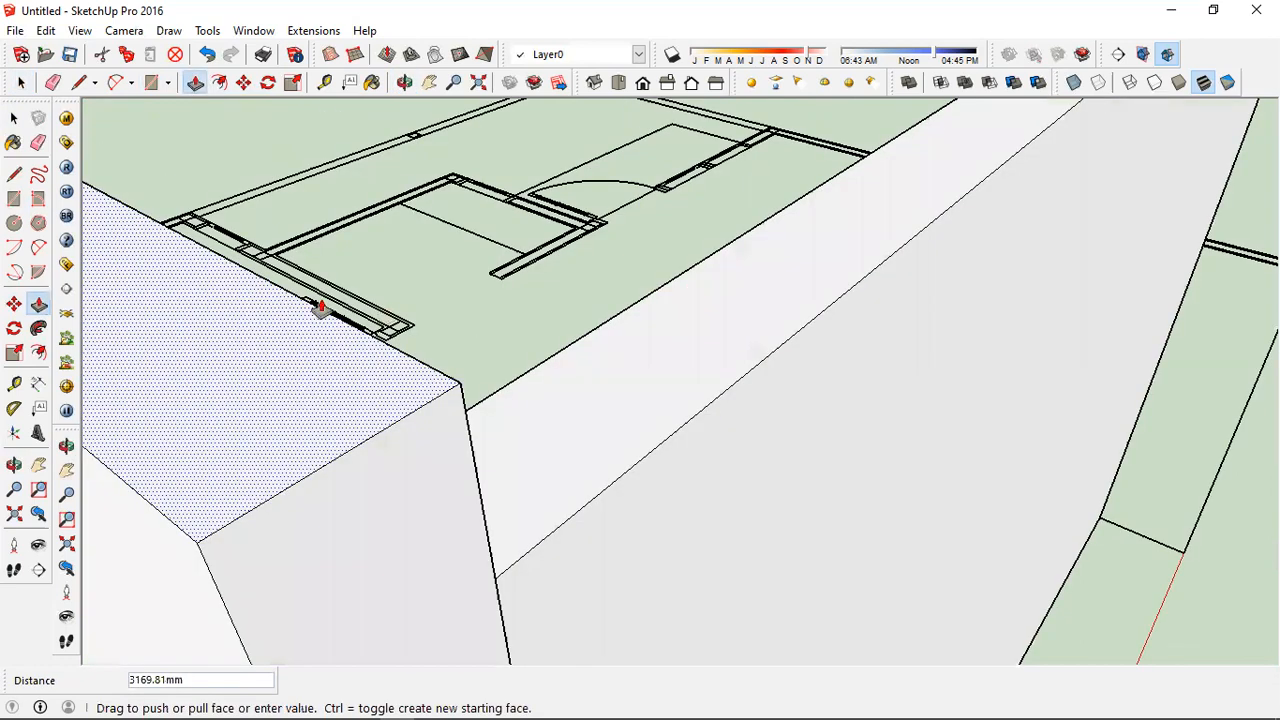
scroll(360, 311, "down", 4)
scroll(369, 277, "up", 3)
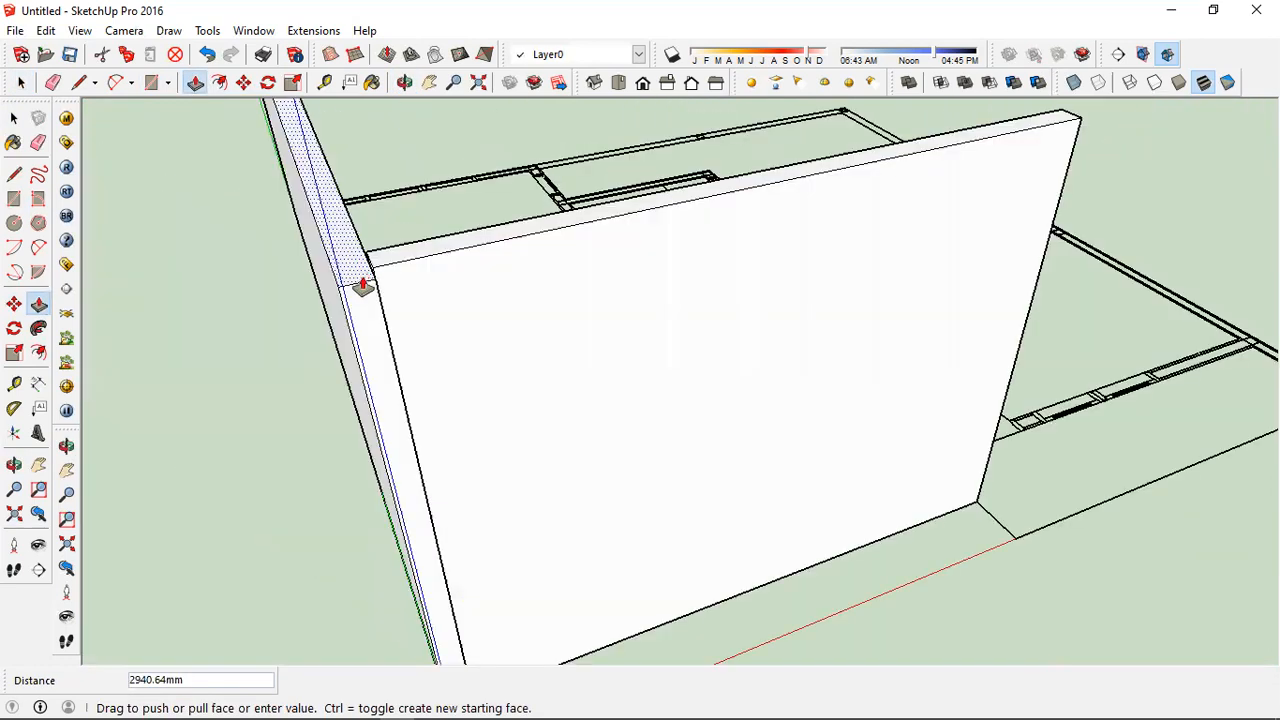
scroll(383, 267, "up", 3)
type("3000")
key("Return")
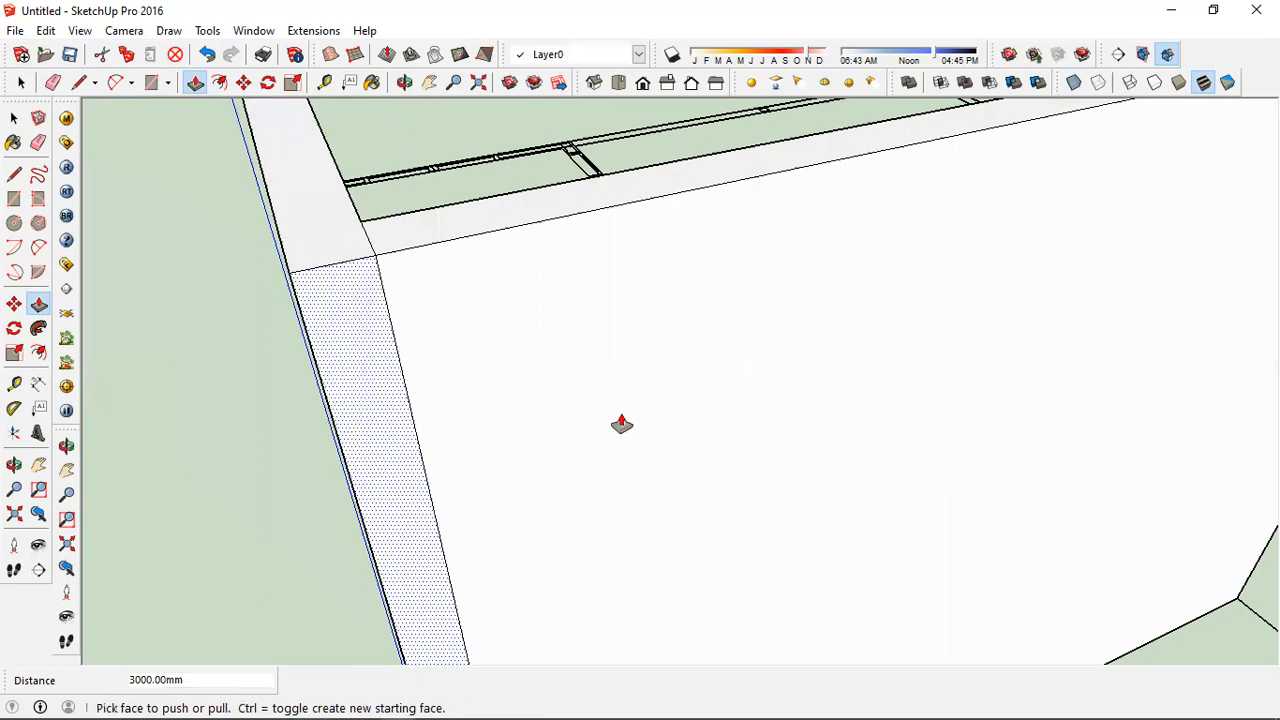
Try an 8000 by 125 mm rectangle over the rear wall, starting at the raised side wall's outer base corner, and undo it
scroll(400, 358, "down", 5)
middle_click_drag(871, 340, 411, 400)
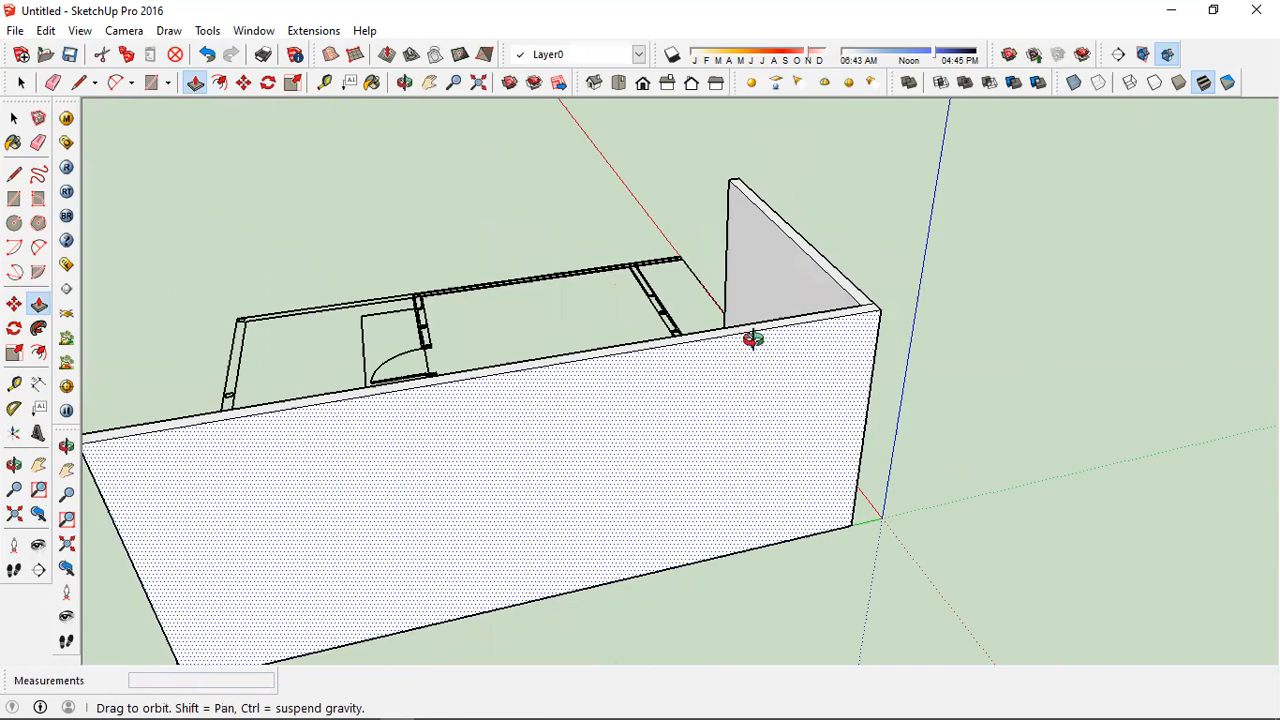
middle_click_drag(848, 302, 716, 440)
scroll(720, 476, "down", 2)
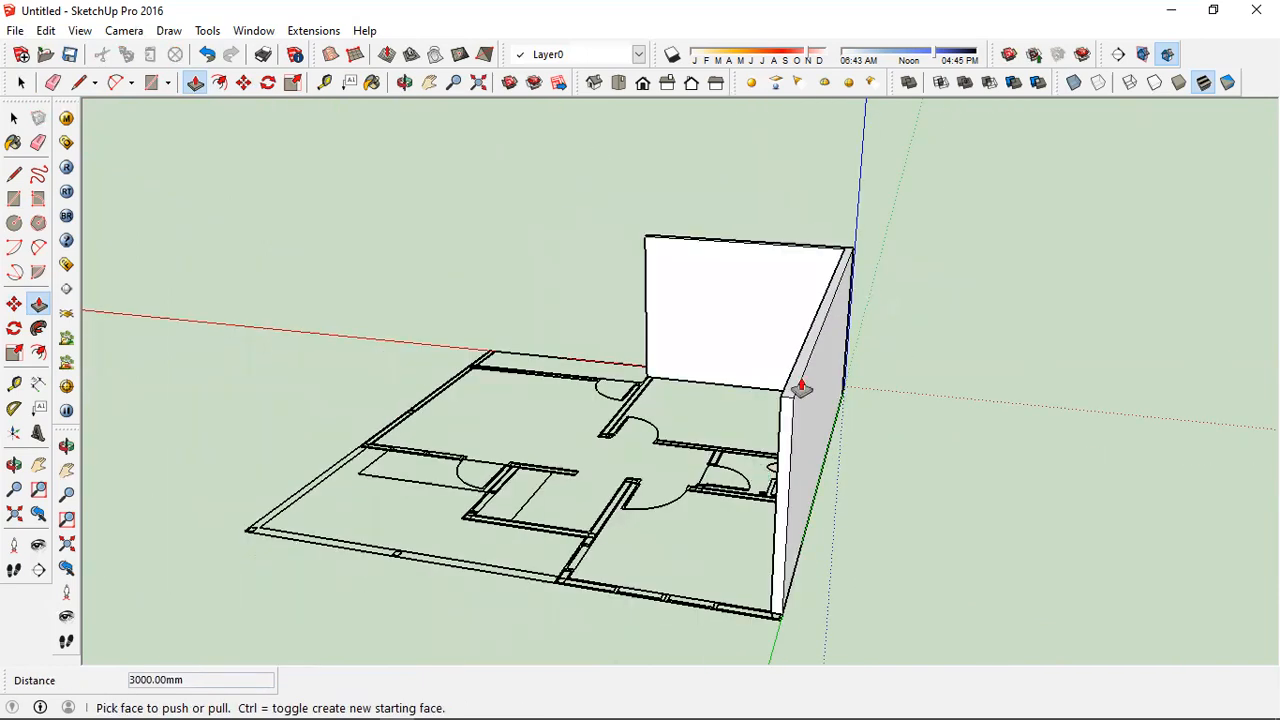
scroll(756, 472, "down", 3)
scroll(771, 531, "up", 2)
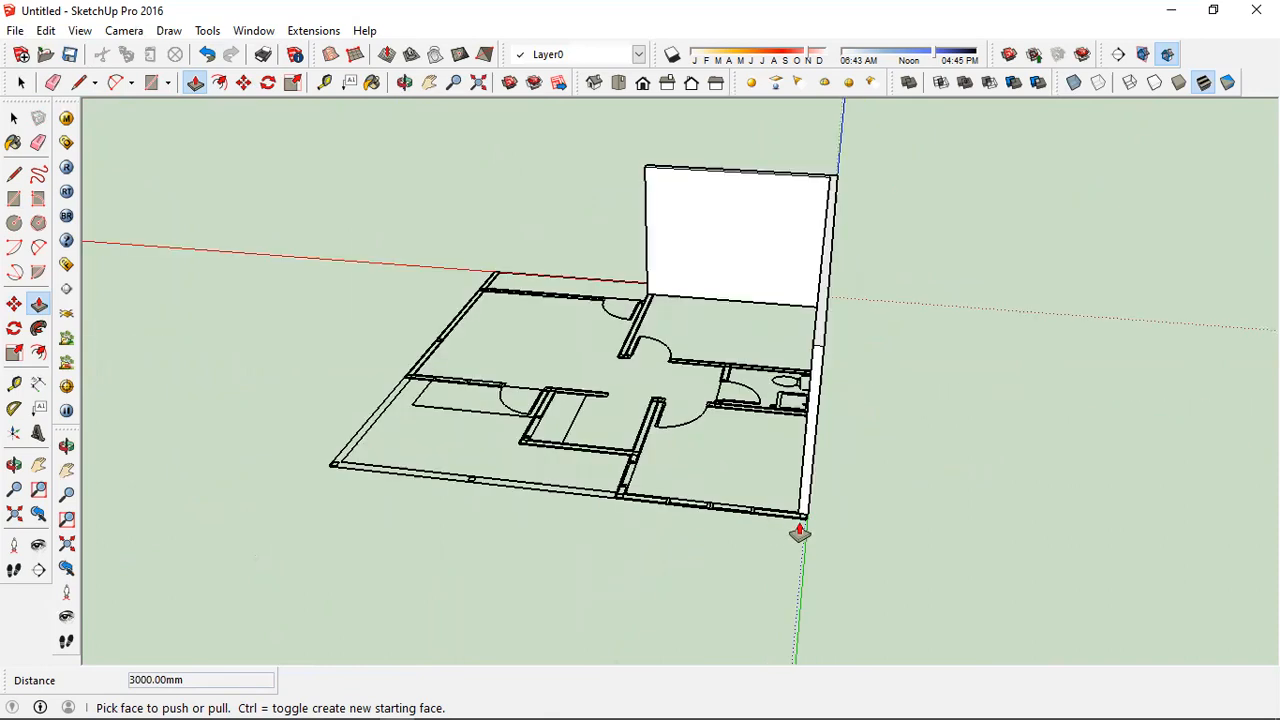
scroll(800, 533, "up", 3)
scroll(801, 510, "up", 3)
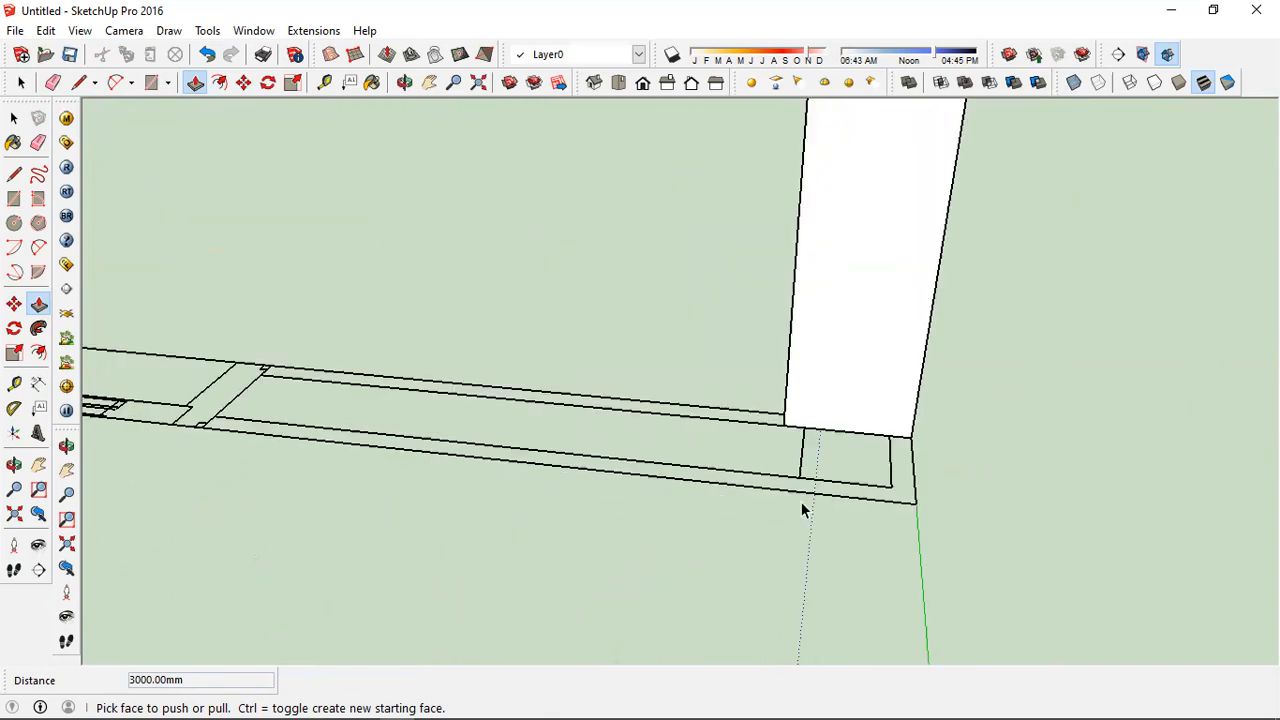
key("space")
key("l")
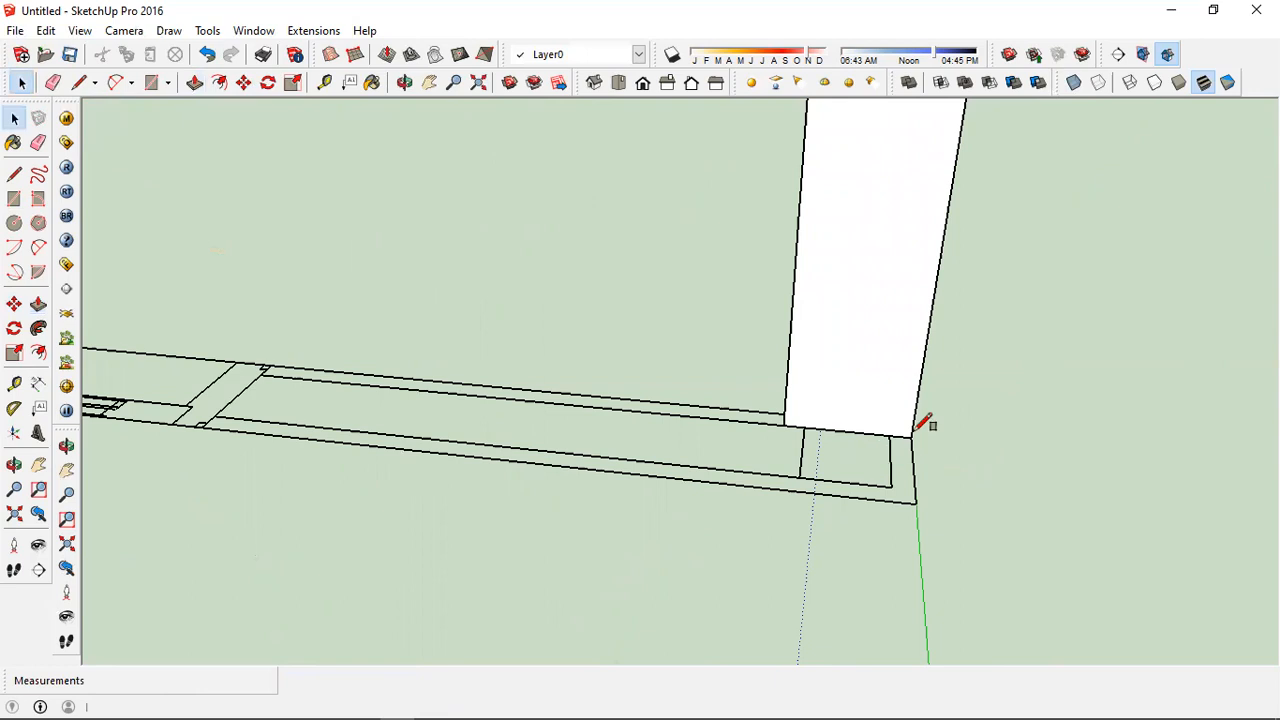
key("r")
left_click(915, 500)
scroll(908, 497, "down", 3)
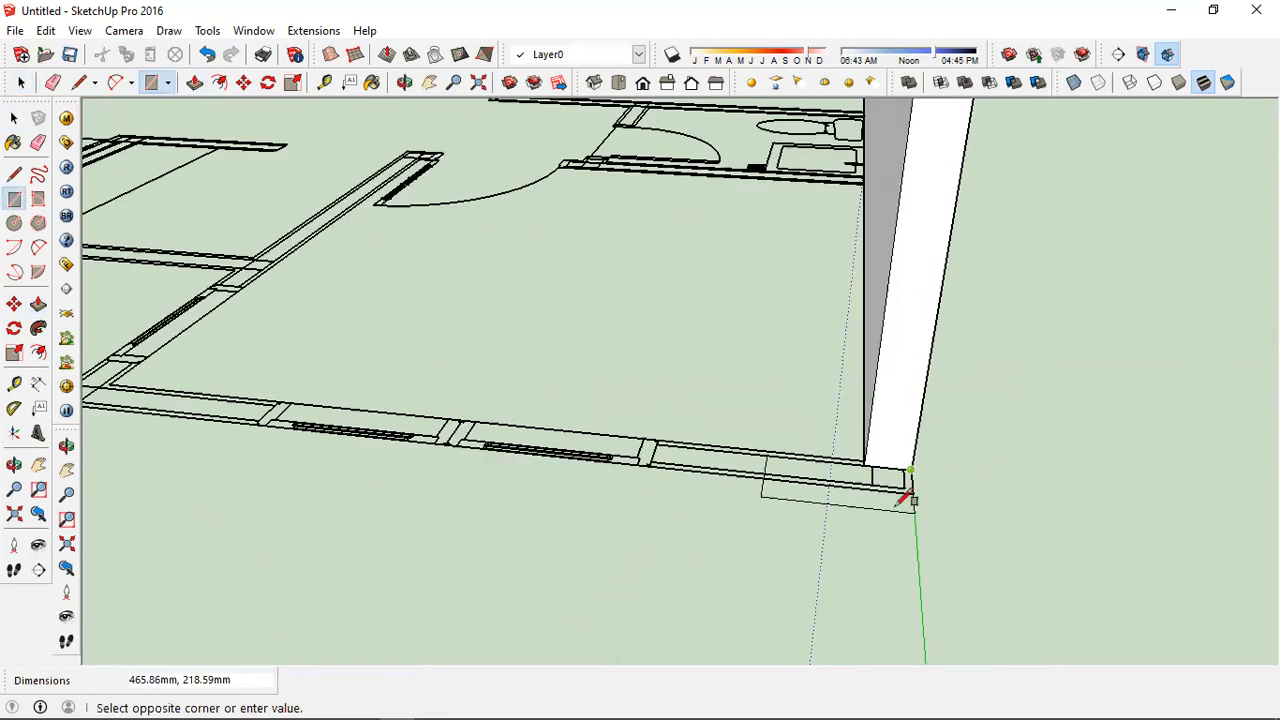
scroll(908, 497, "down", 5)
scroll(283, 429, "up", 4)
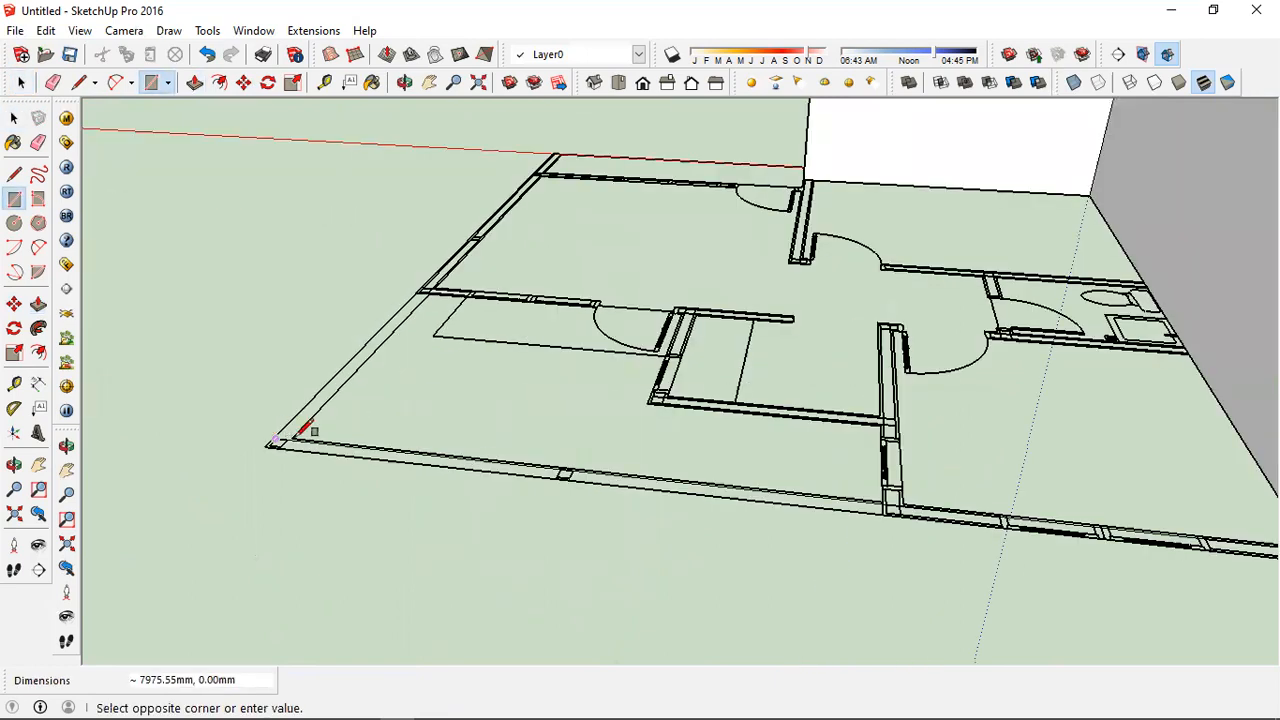
scroll(245, 472, "up", 3)
type("8000,125")
key("Return")
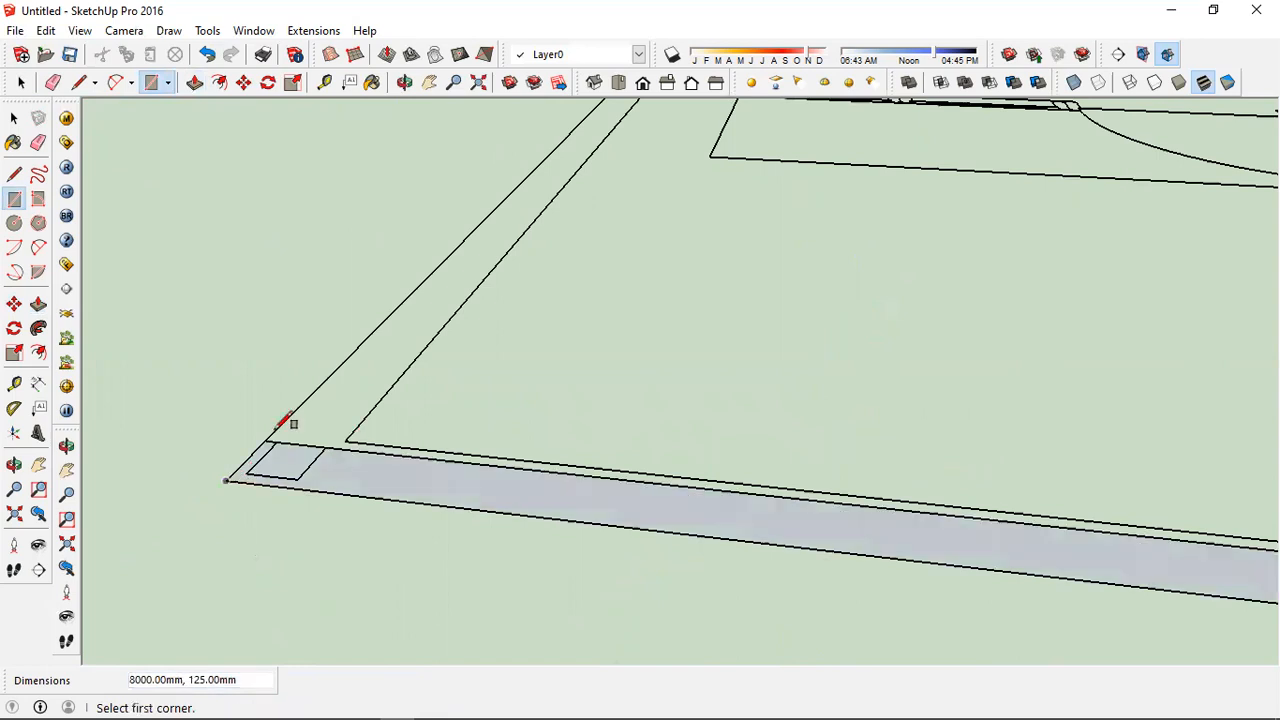
key("ctrl+z")
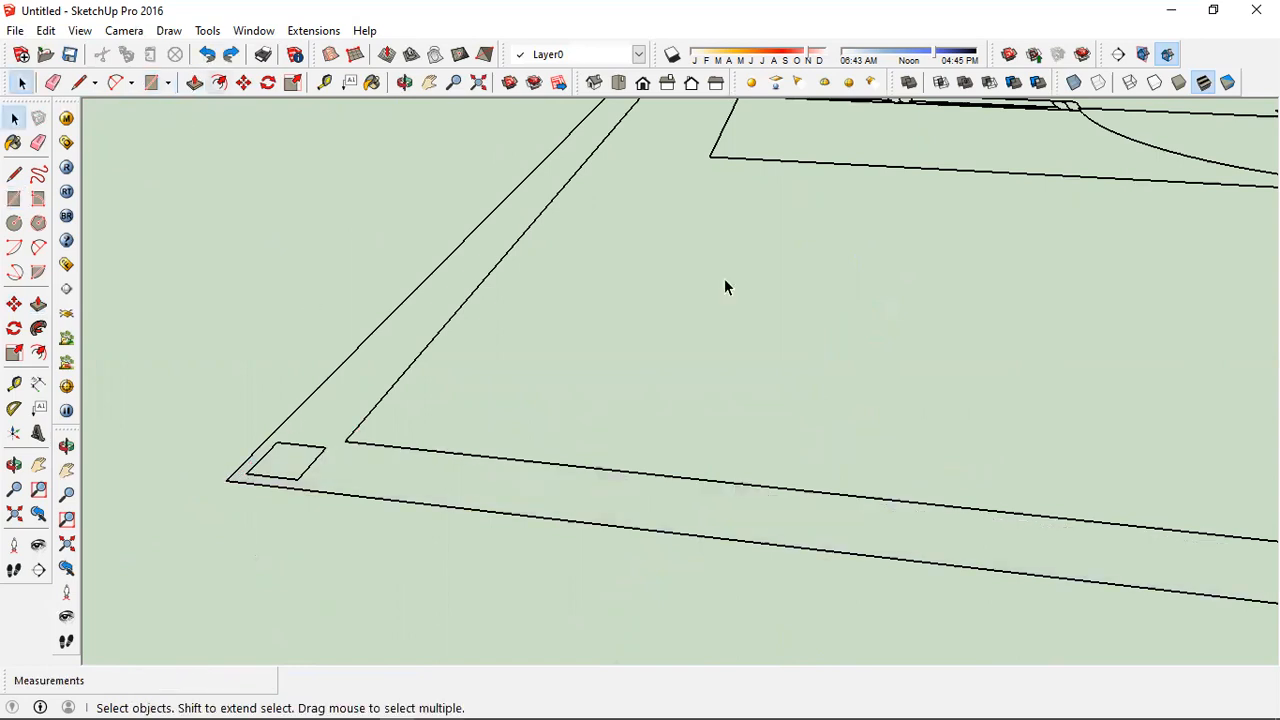
Draw a rectangle over the rear wall from the plan's outer corner by the raised side wall to the opposite rear corner
key("l")
key("r")
scroll(563, 354, "down", 3)
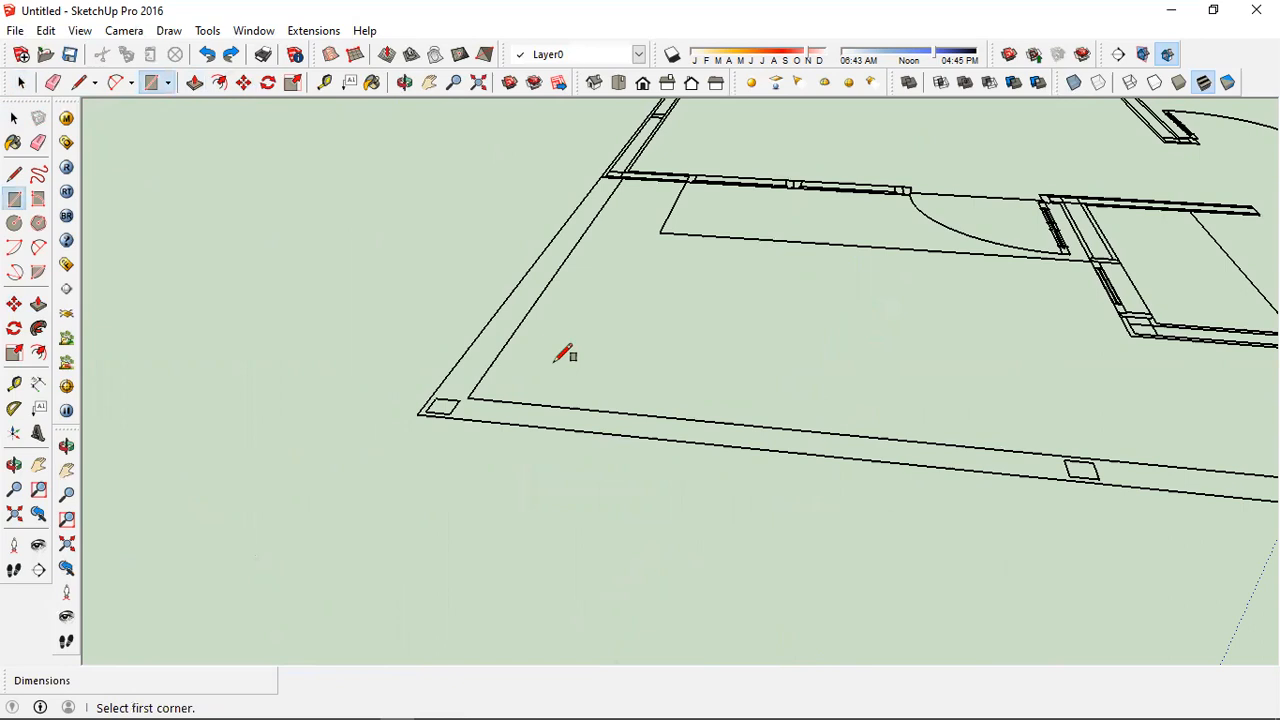
scroll(1080, 400, "down", 3)
scroll(1047, 453, "up", 3)
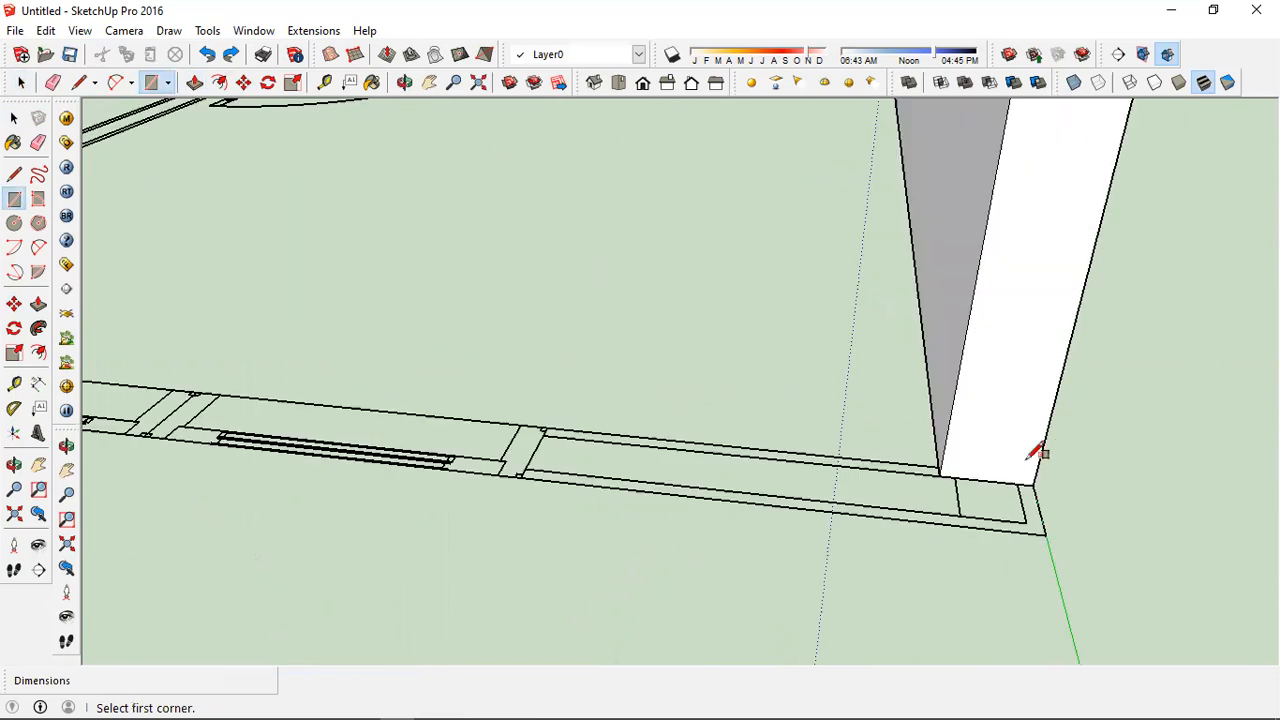
scroll(1040, 452, "up", 2)
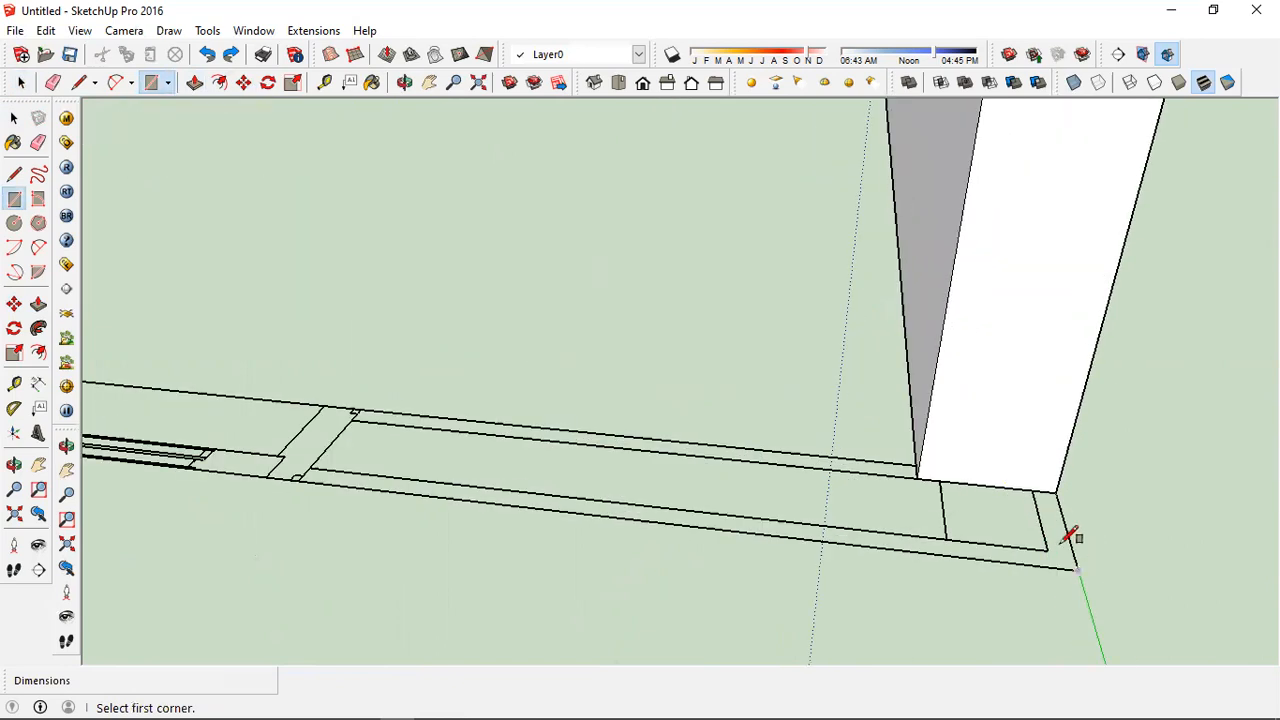
left_click(1065, 532)
scroll(1066, 532, "down", 2)
scroll(1066, 532, "down", 2)
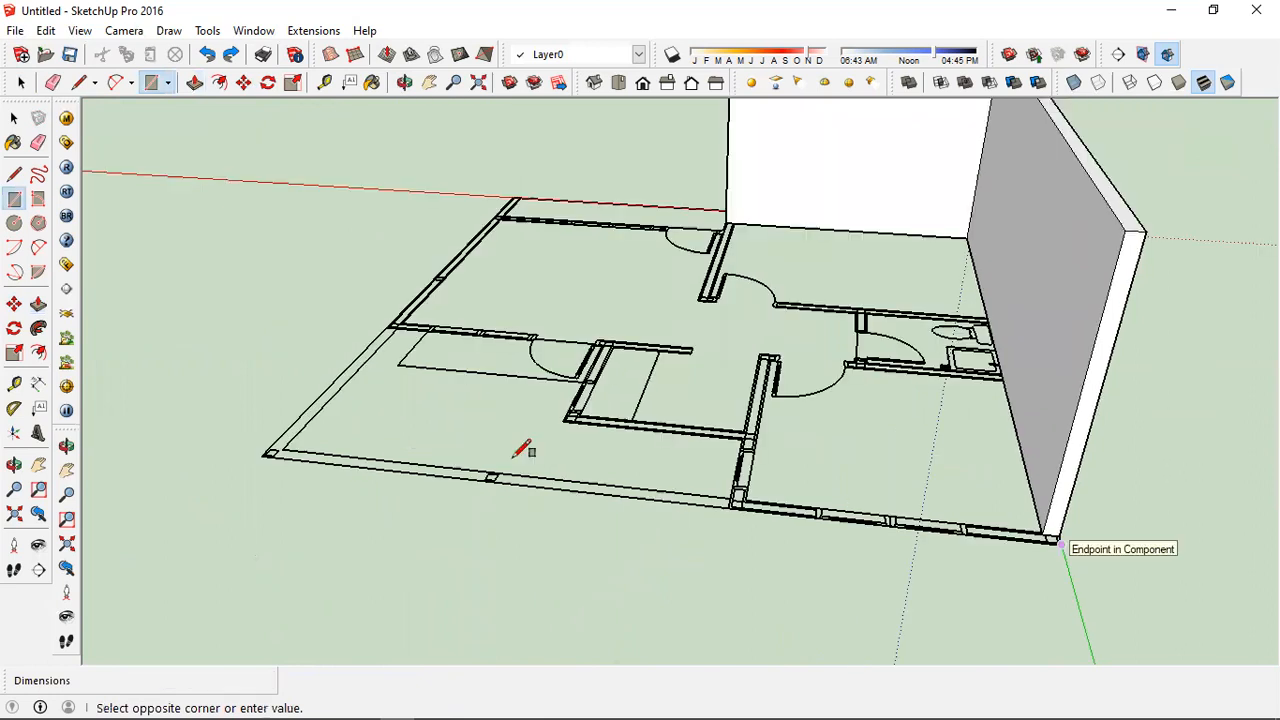
scroll(440, 465, "up", 3)
scroll(335, 460, "up", 1)
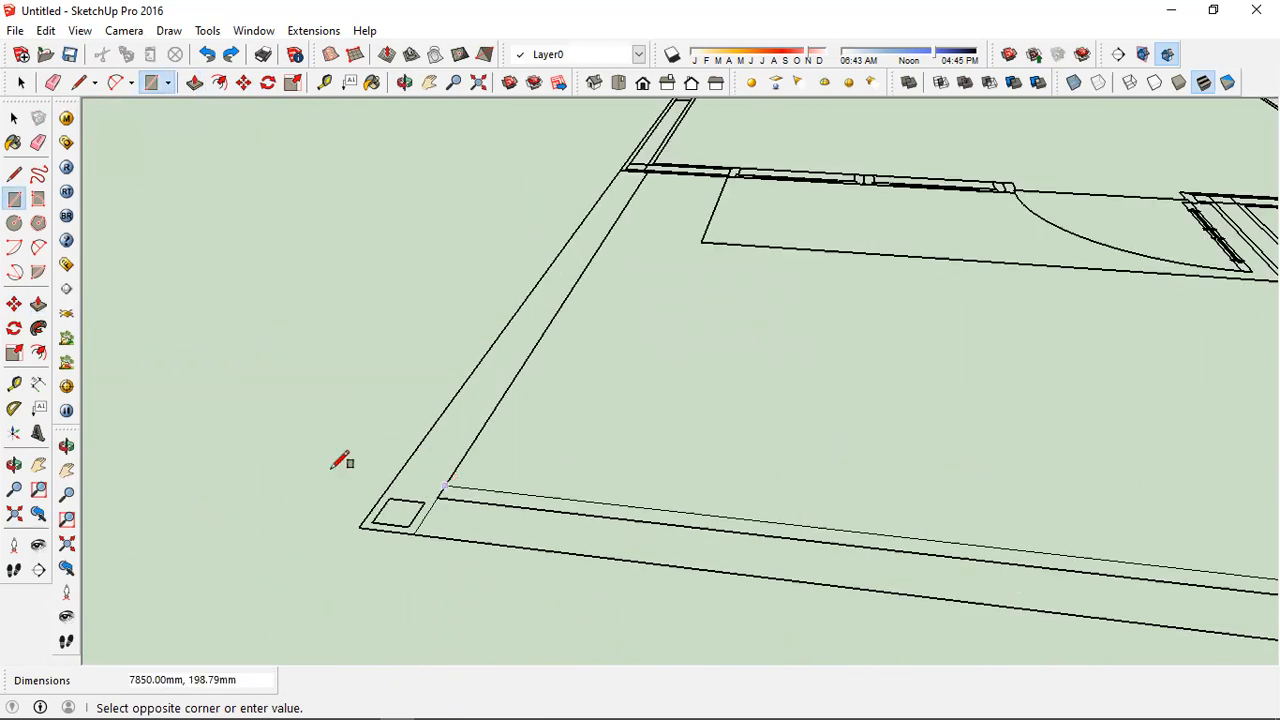
left_click(326, 462)
Push/Pull the rear-wall face up to 3000 mm, level with the top of the raised side wall
scroll(325, 455, "down", 1)
scroll(1000, 520, "down", 3)
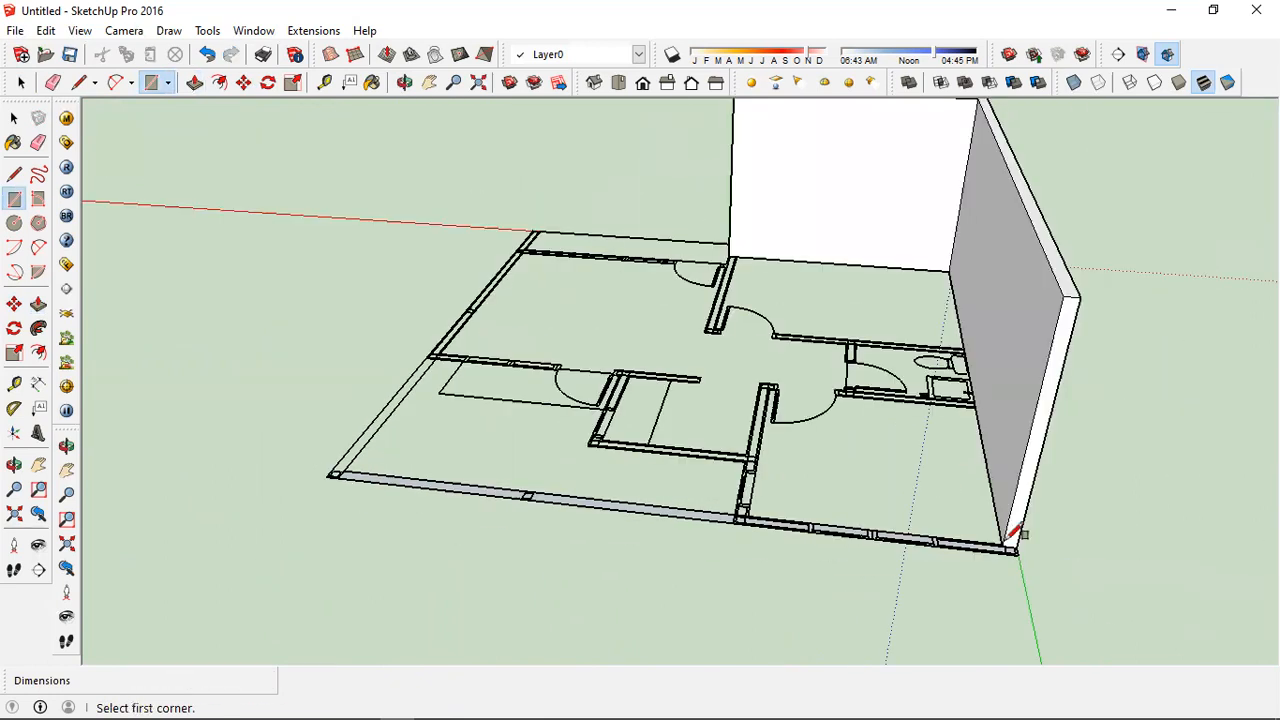
scroll(1078, 550, "up", 2)
scroll(951, 543, "down", 1)
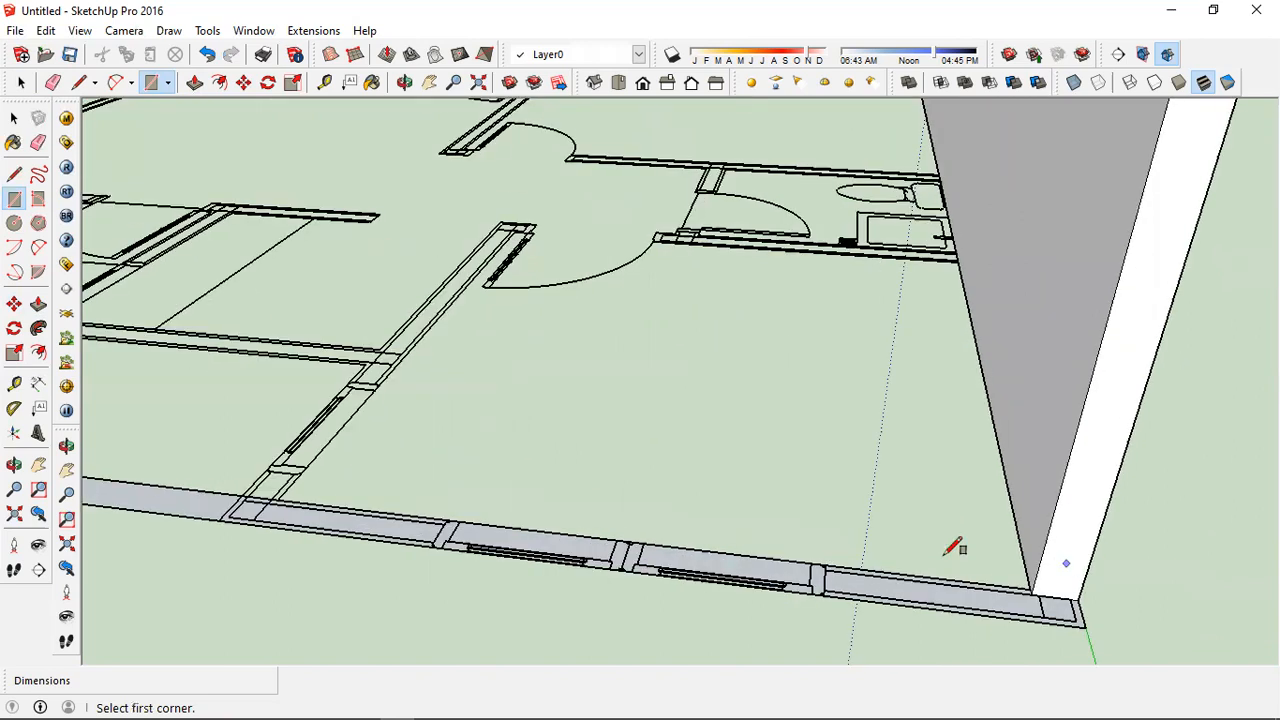
key("p")
left_click(906, 472)
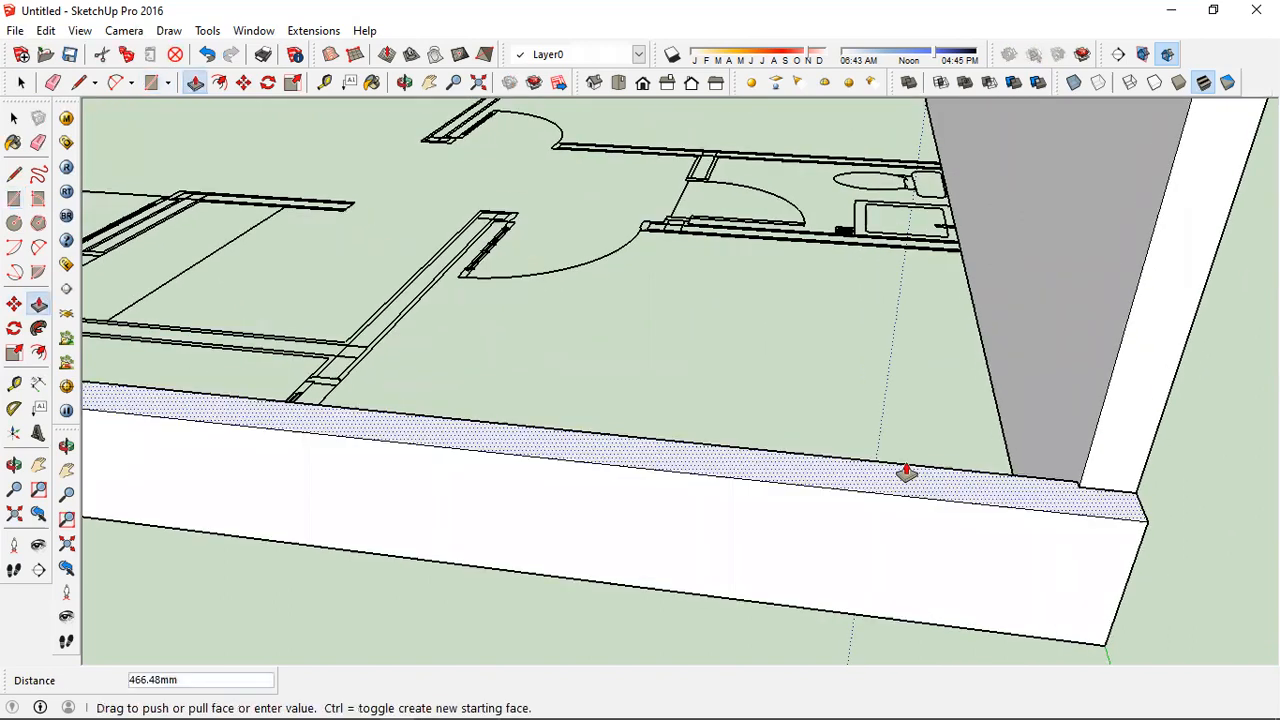
scroll(980, 371, "down", 2)
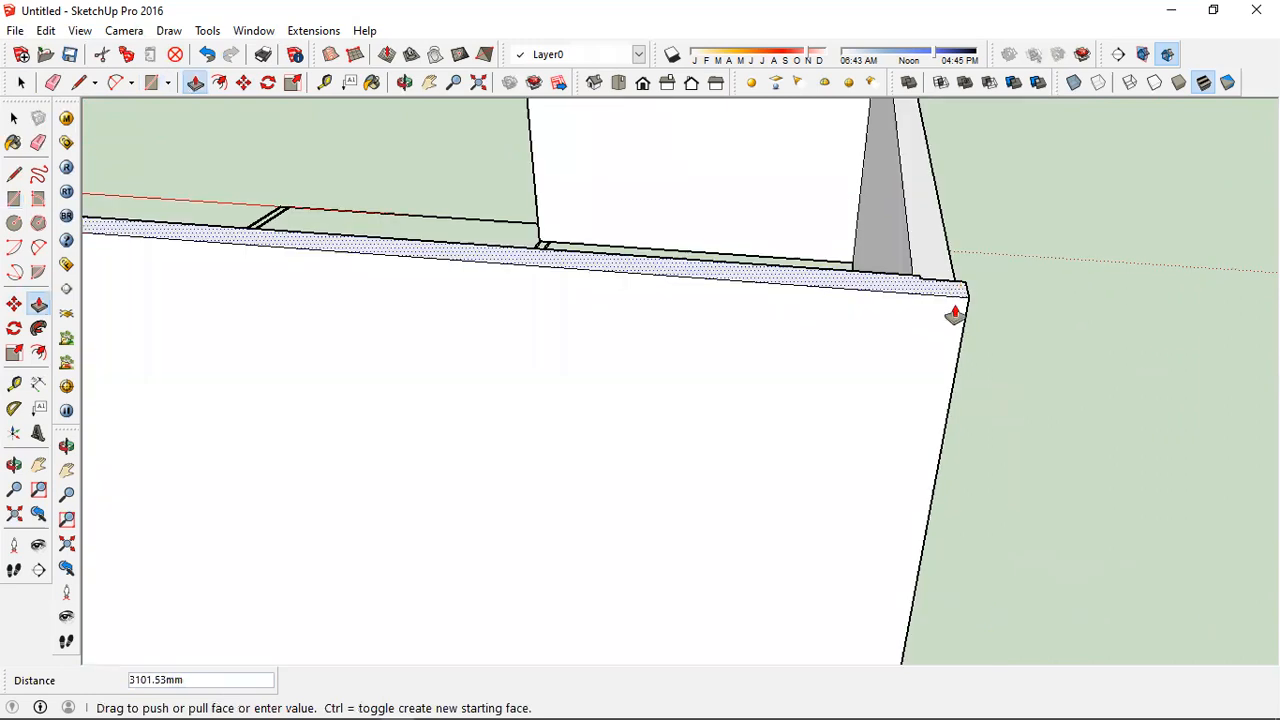
left_click(957, 305)
key("o")
middle_click_drag(1037, 390, 984, 412)
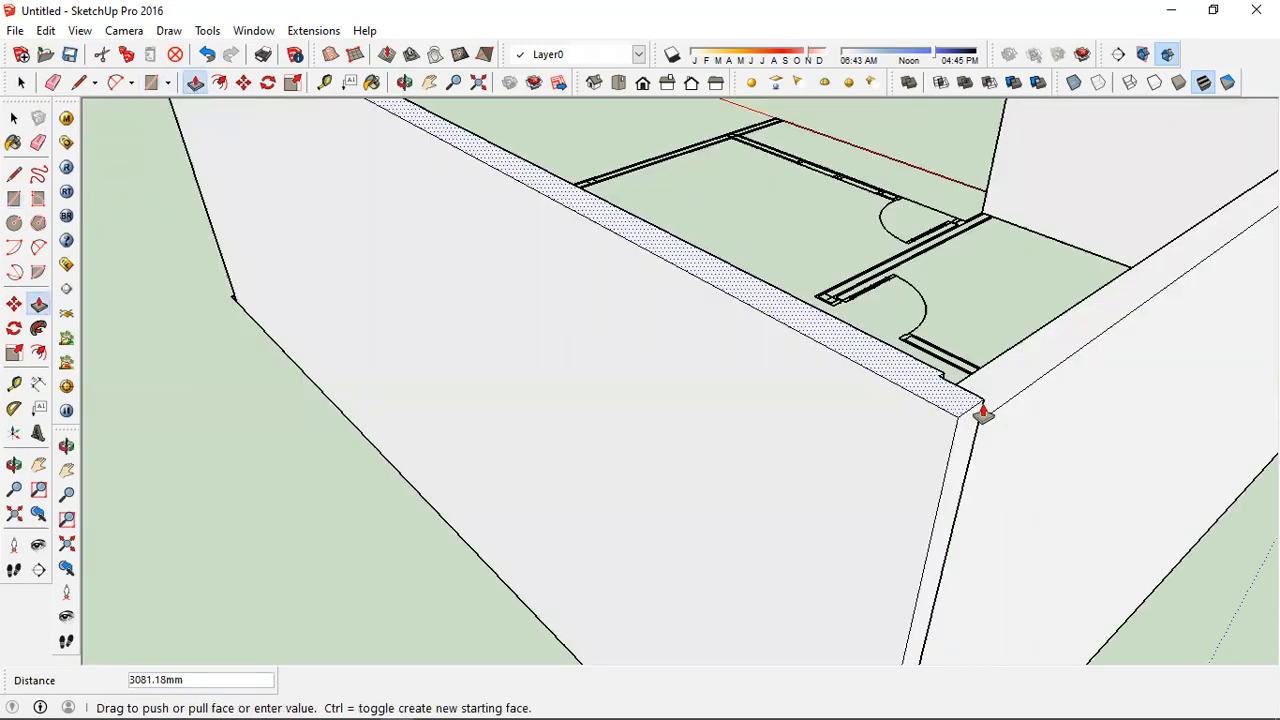
middle_click_drag(702, 372, 766, 371)
key("ctrl+z")
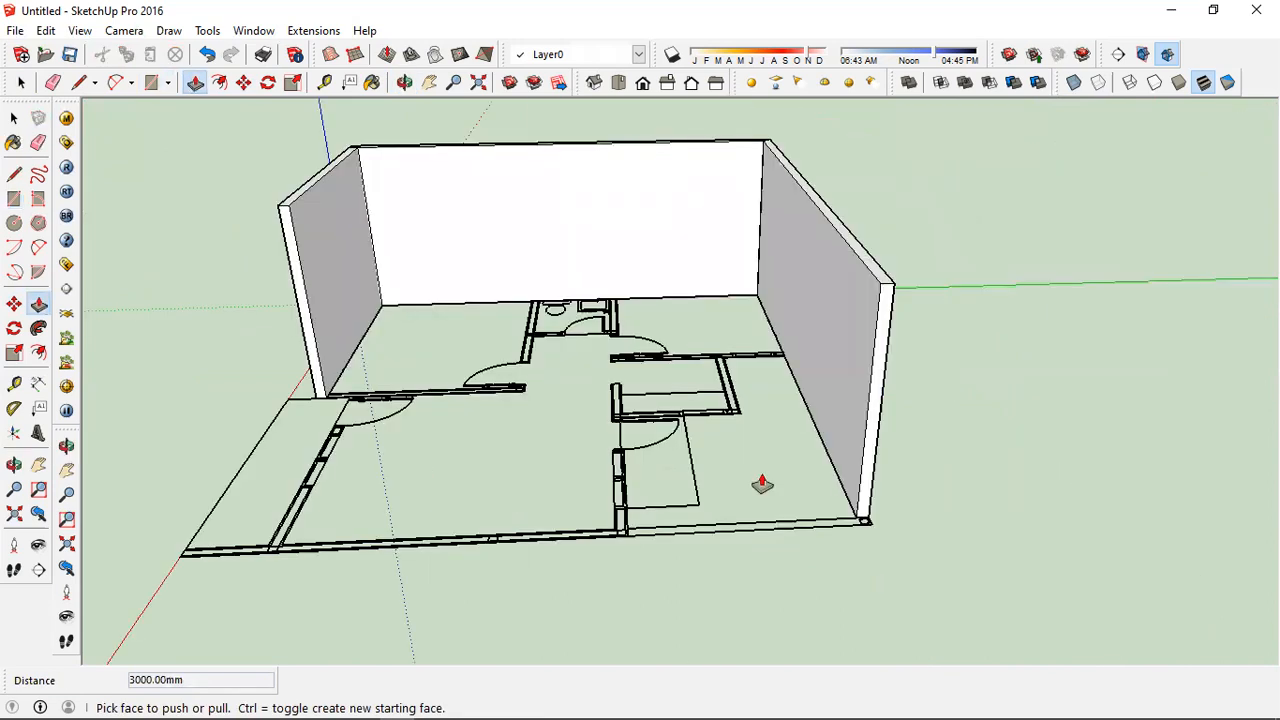
Try tracing the remaining side wall with a rectangle about 125 mm wide, starting at the raised rear wall's outer base corner
scroll(940, 515, "up", 4)
scroll(940, 515, "up", 2)
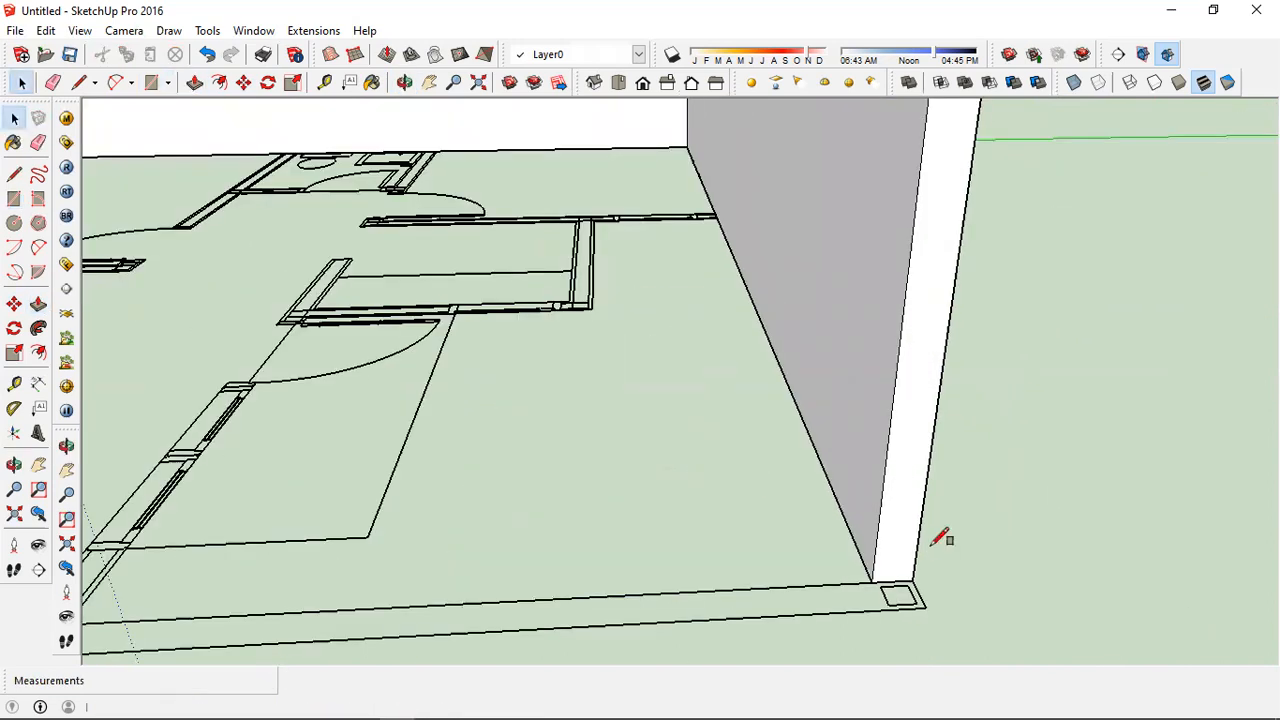
key("r")
left_click(911, 580)
scroll(911, 580, "down", 3)
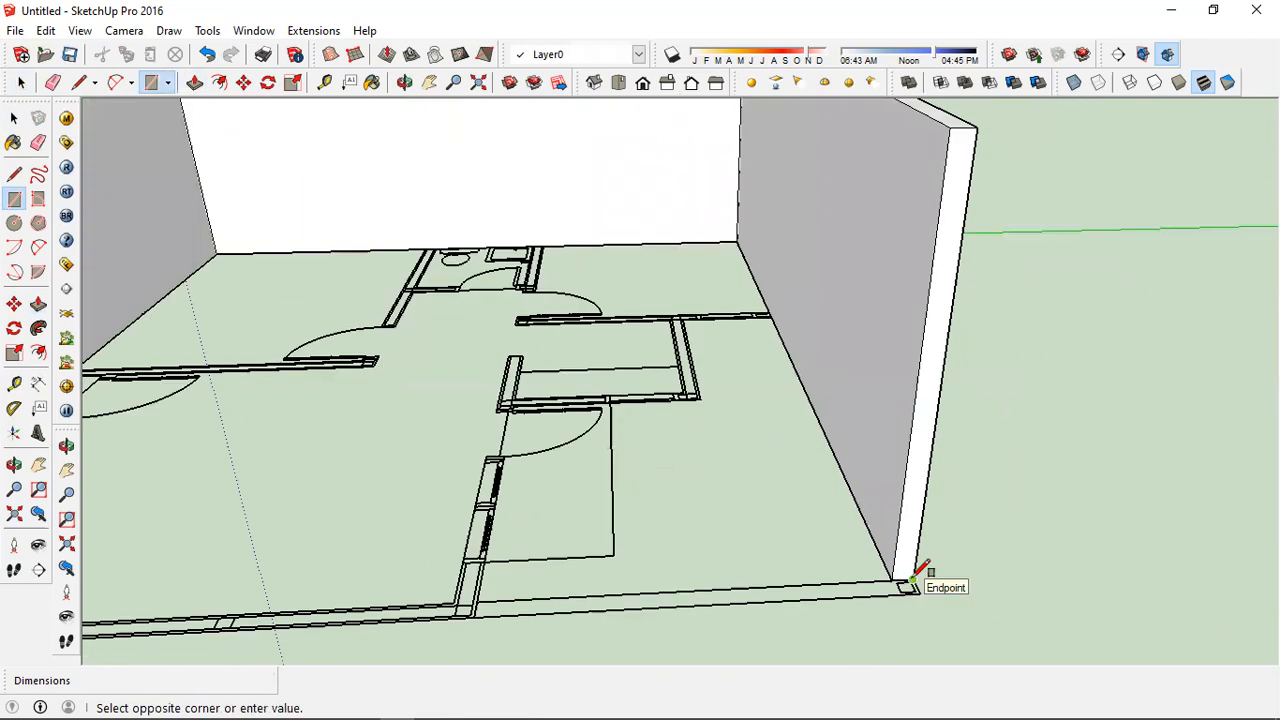
scroll(508, 600, "down", 2)
scroll(448, 600, "up", 3)
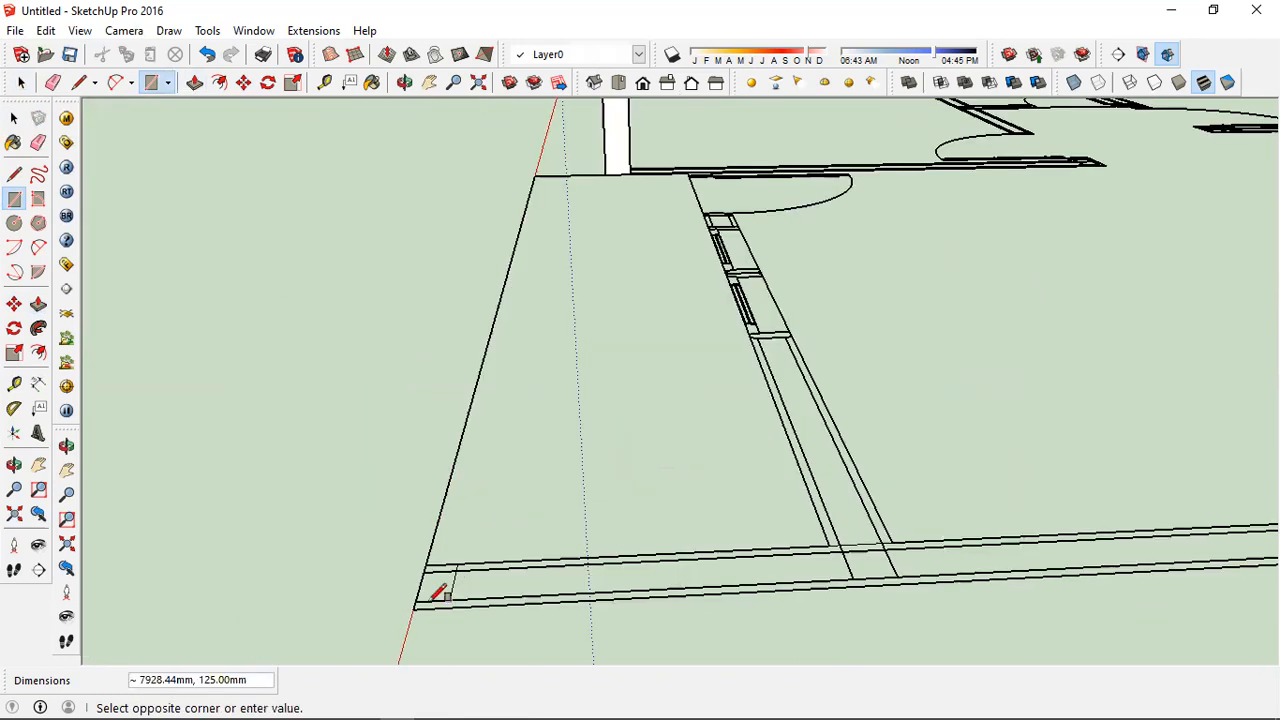
scroll(423, 600, "up", 2)
left_click(521, 571)
scroll(443, 517, "down", 1)
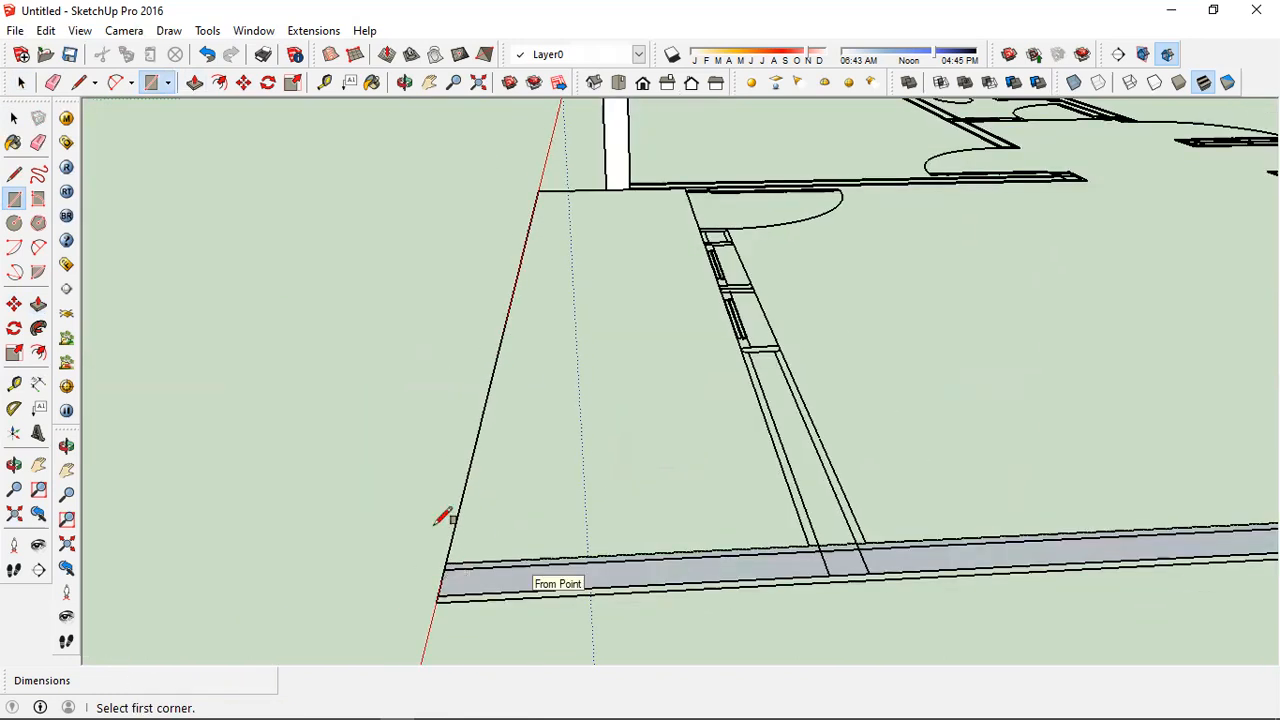
key("p")
key("space")
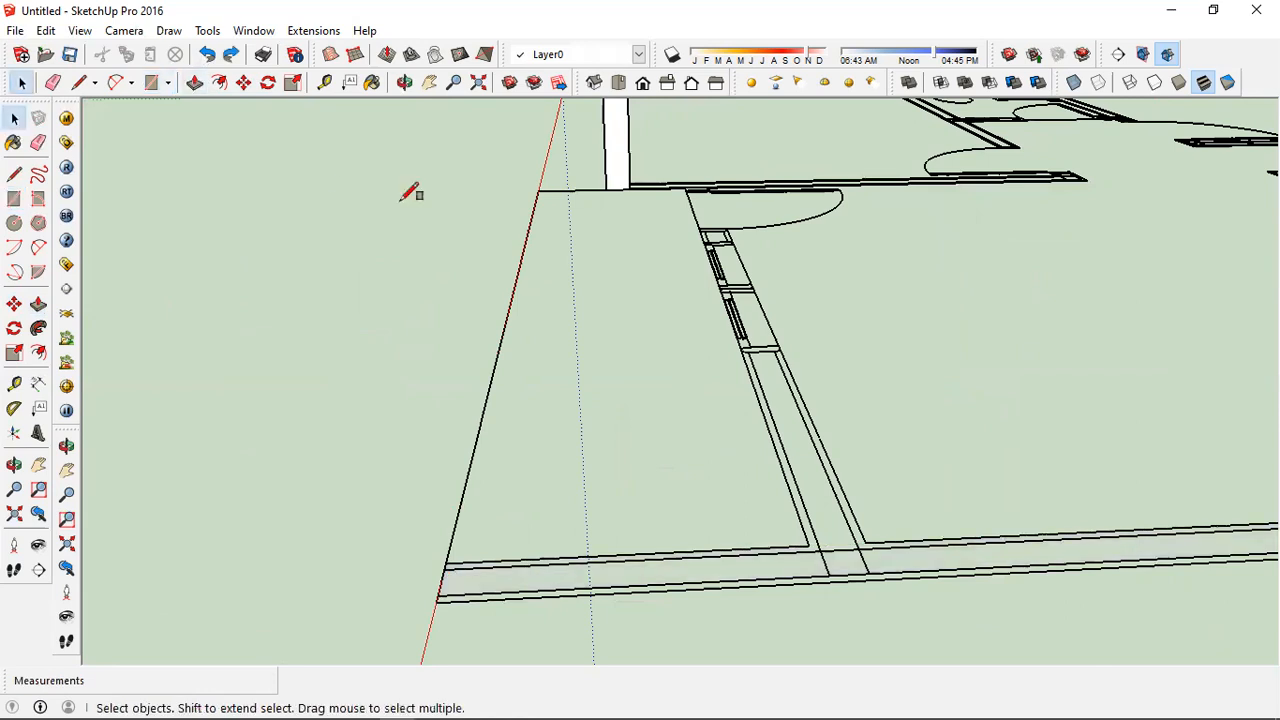
Draw a rectangle over the remaining side wall from the plan's corner on the red axis to the raised rear wall's outer base corner
key("r")
scroll(446, 592, "up", 2)
left_click(442, 596)
scroll(190, 527, "down", 3)
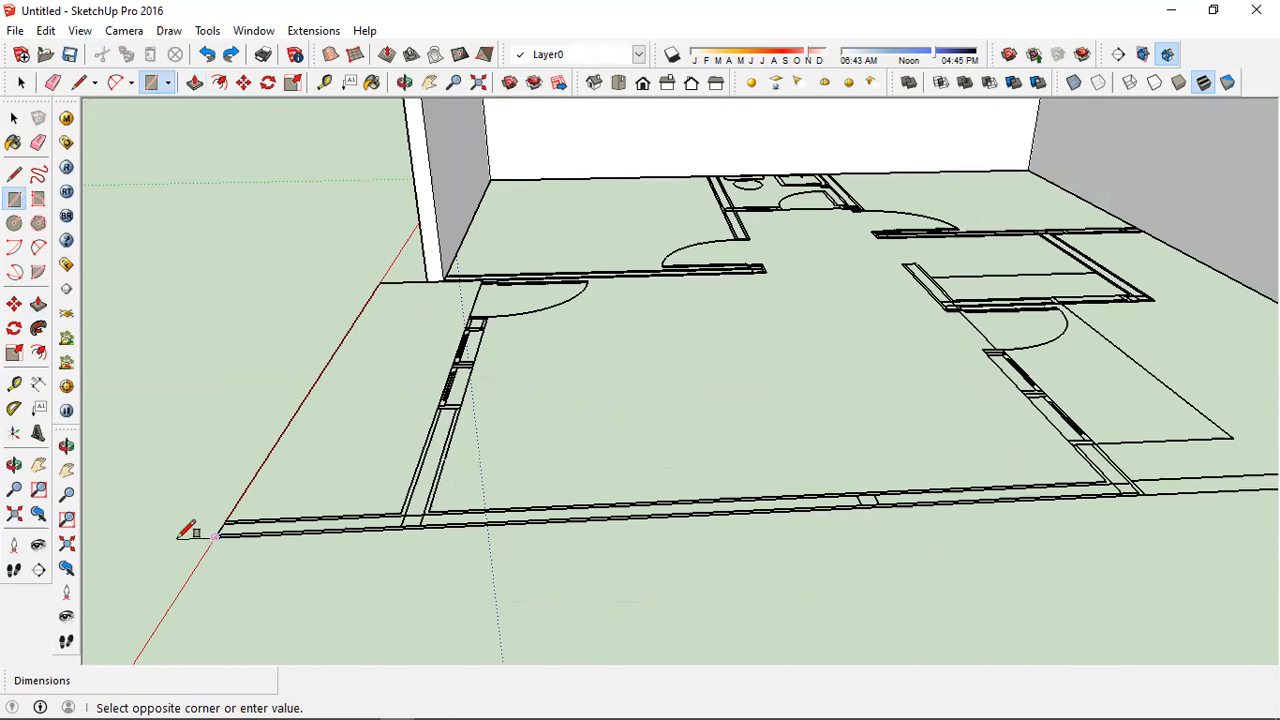
scroll(786, 523, "down", 2)
scroll(762, 488, "up", 3)
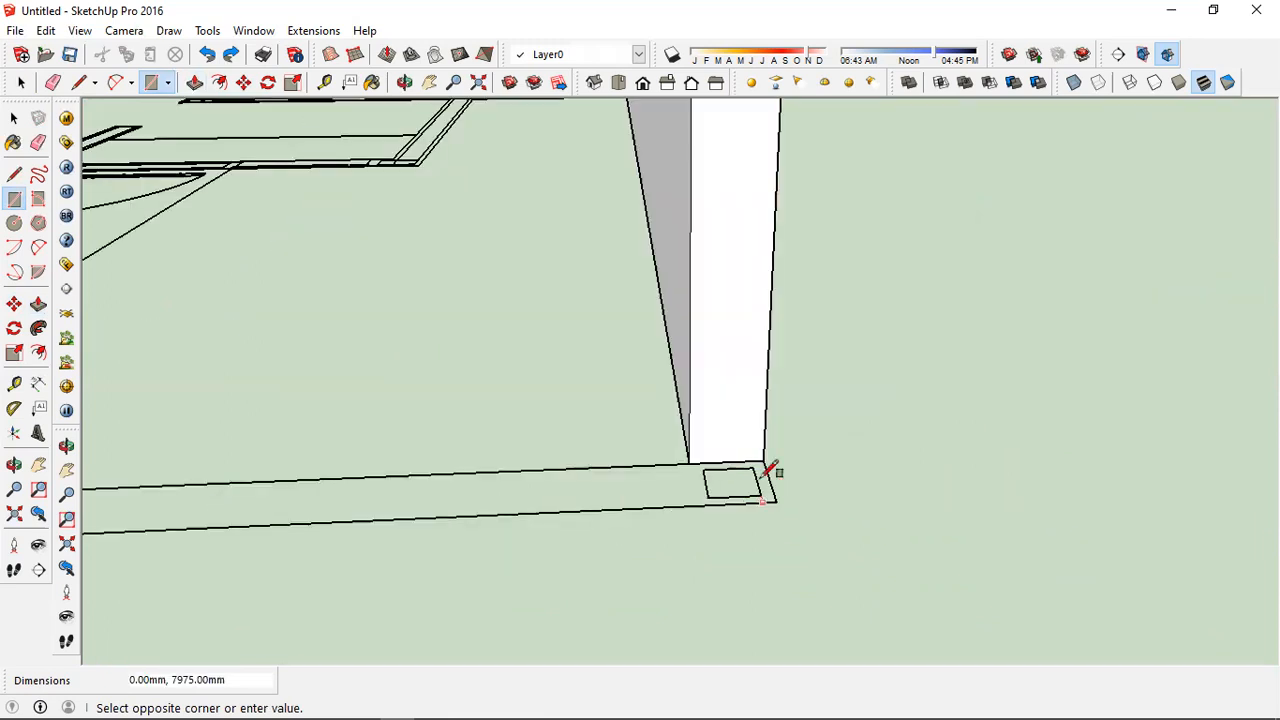
scroll(760, 470, "up", 1)
scroll(764, 456, "up", 1)
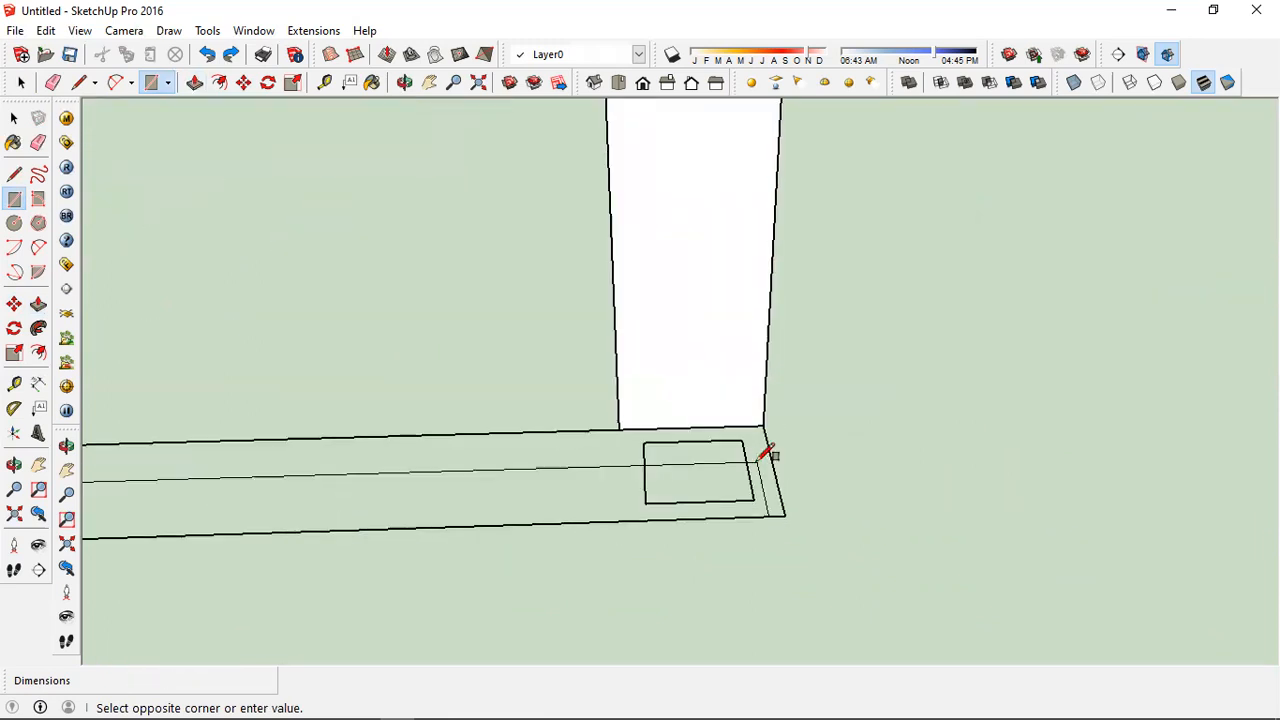
scroll(765, 453, "up", 2)
scroll(775, 415, "down", 3)
left_click(768, 422)
key("space")
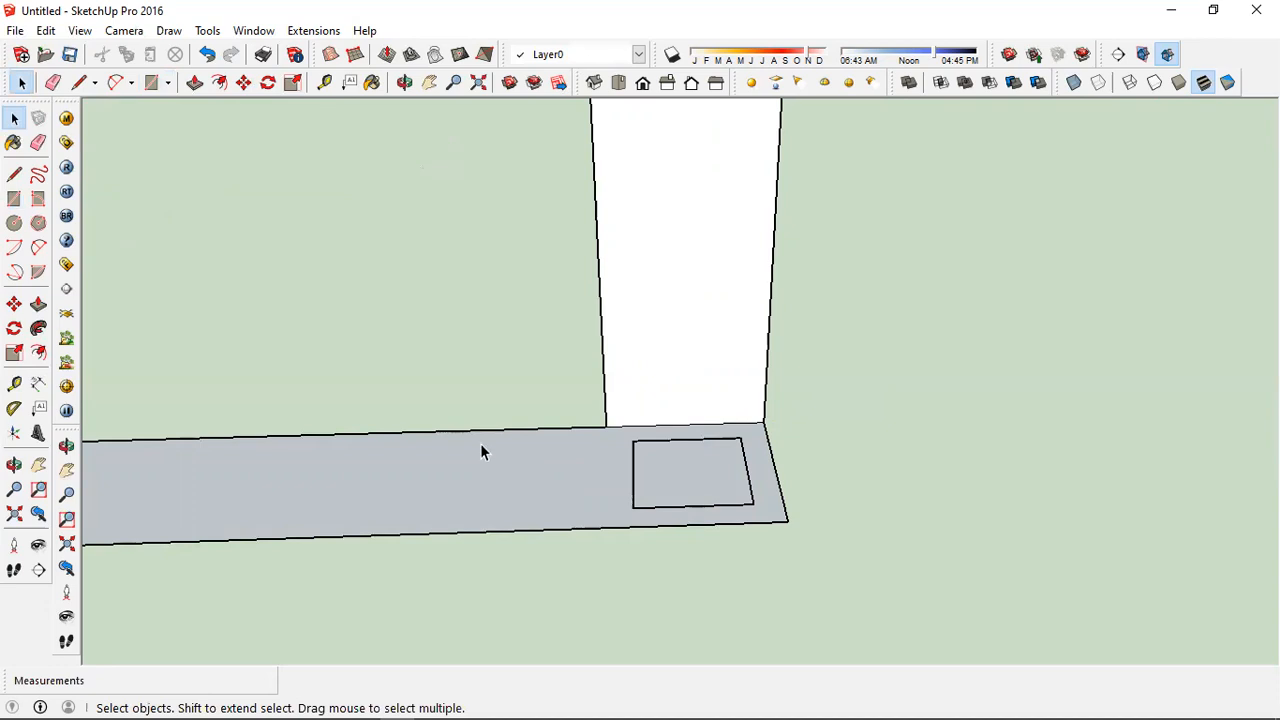
Push/Pull the face of the remaining side wall up to 3000 mm
left_click(587, 492)
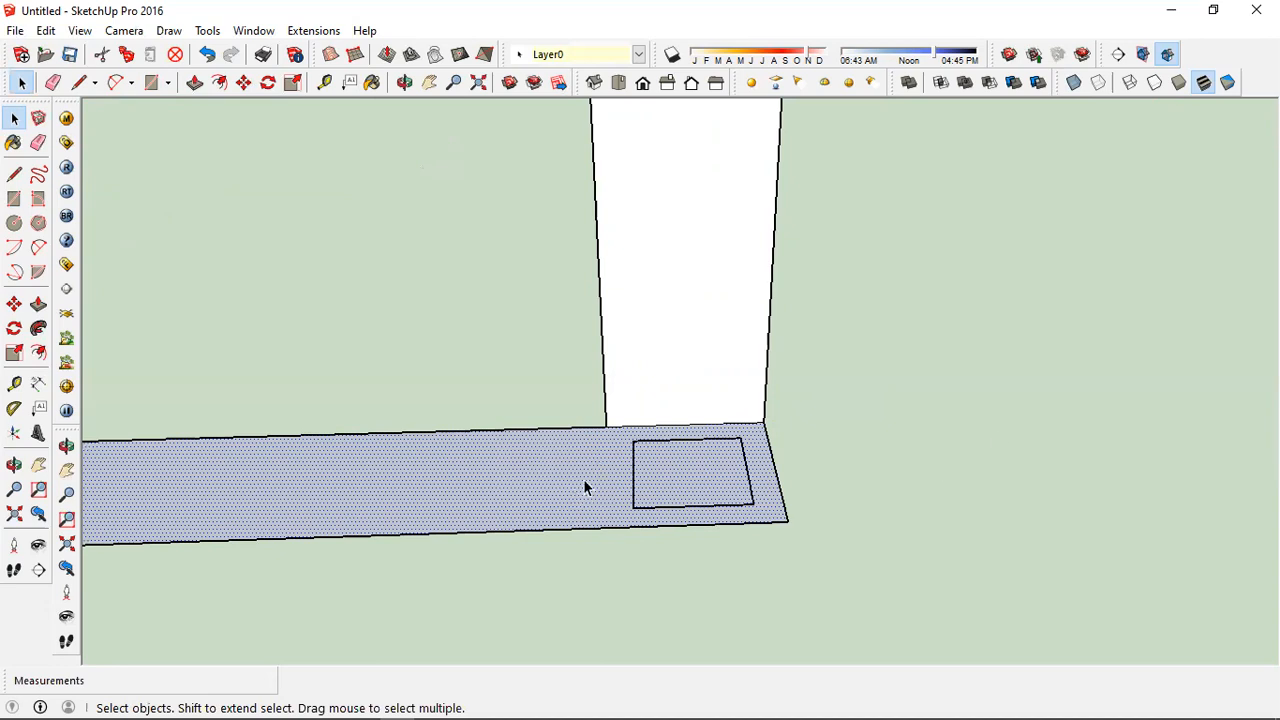
middle_click_drag(787, 458, 551, 537)
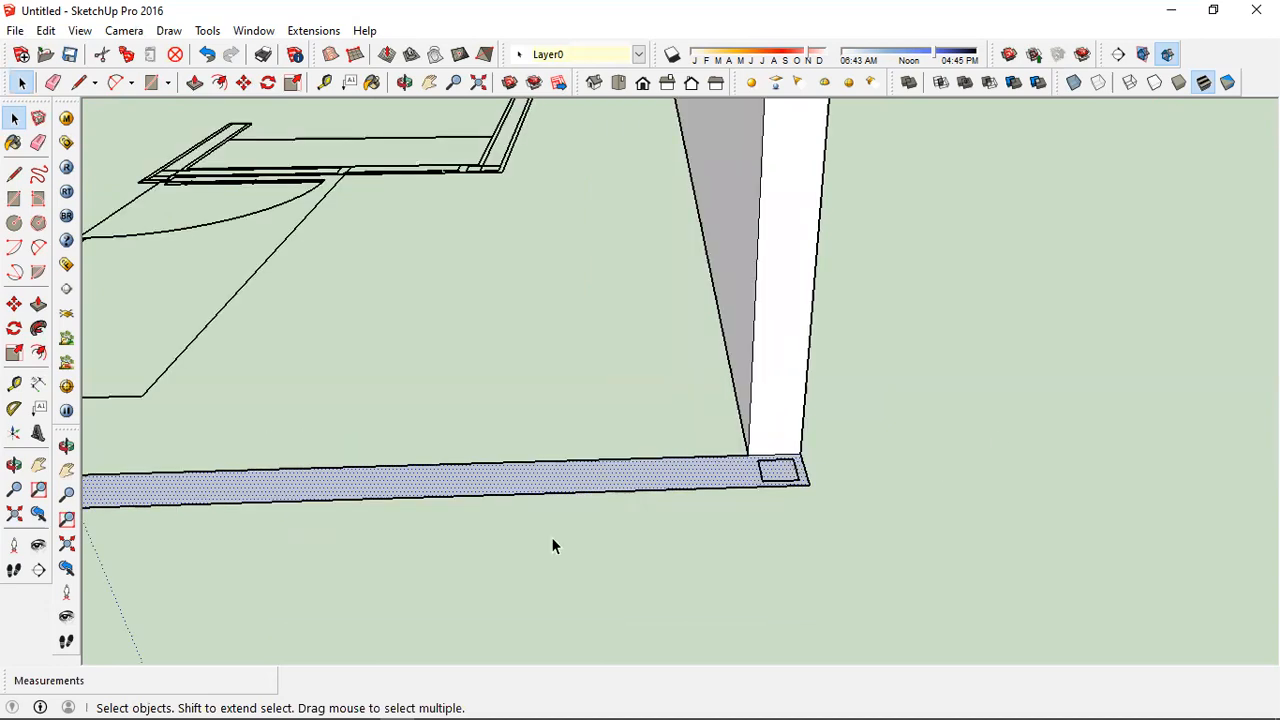
scroll(795, 472, "up", 2)
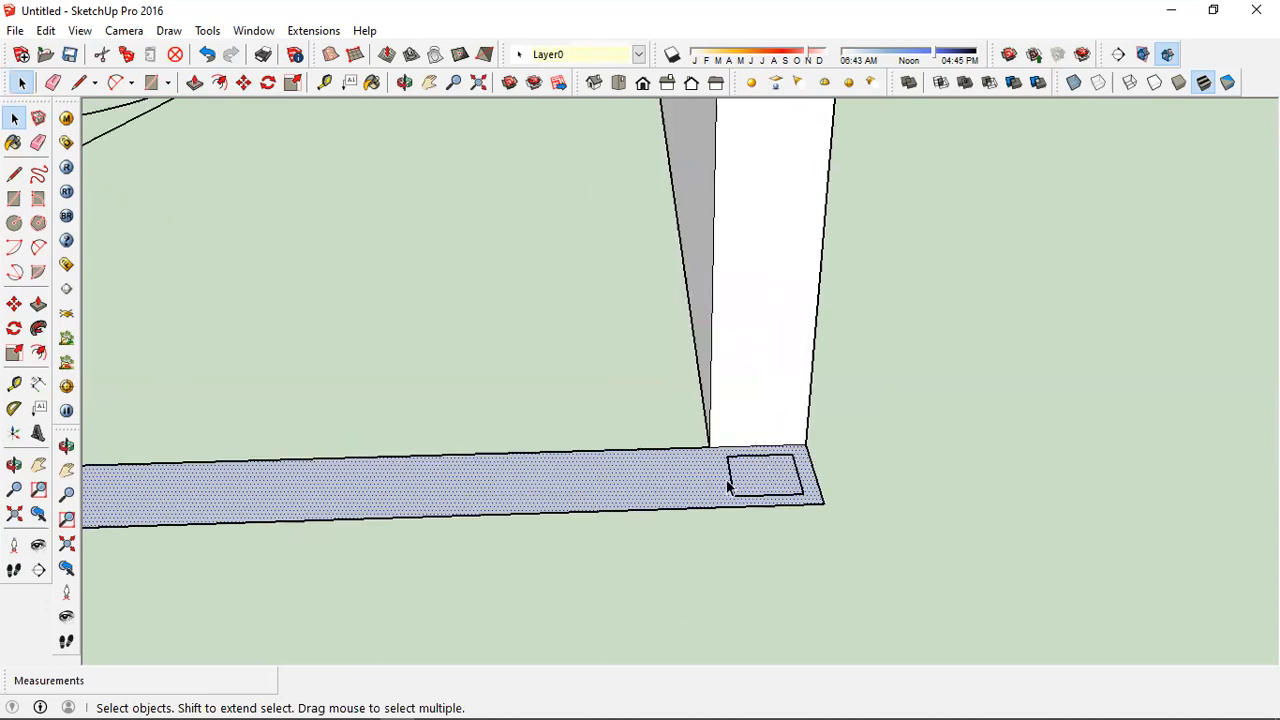
scroll(677, 491, "up", 1)
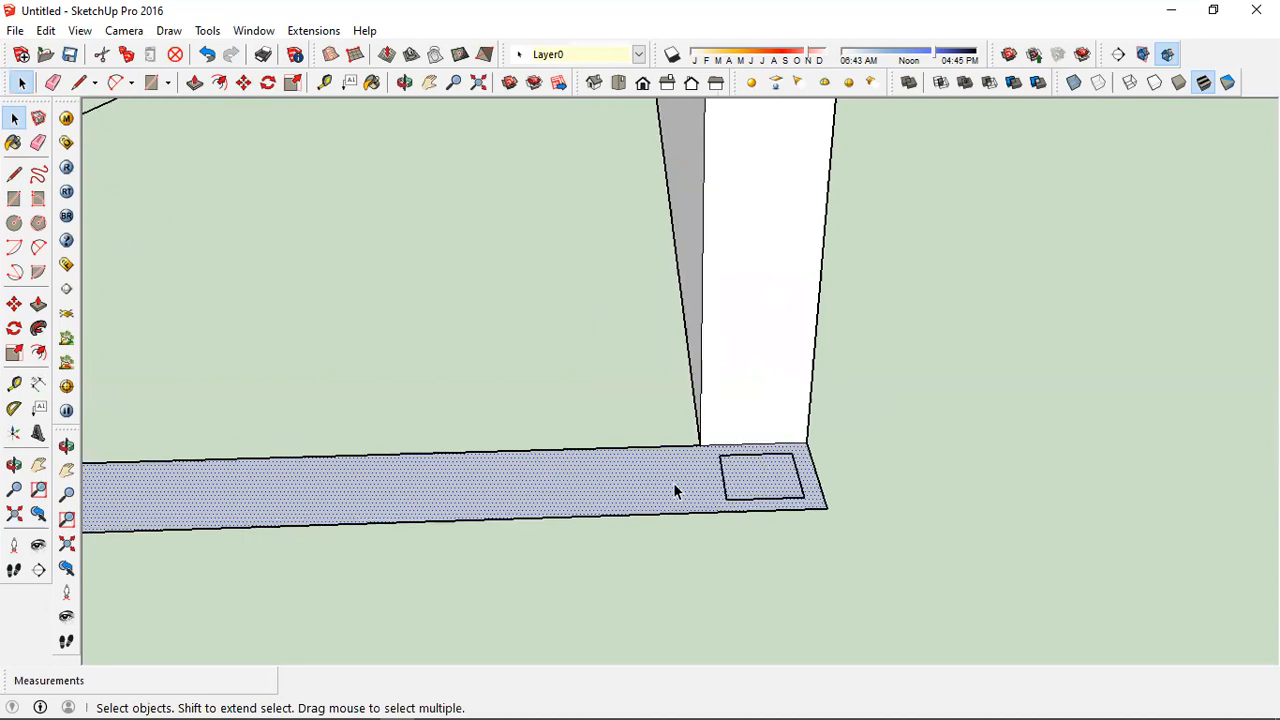
key("p")
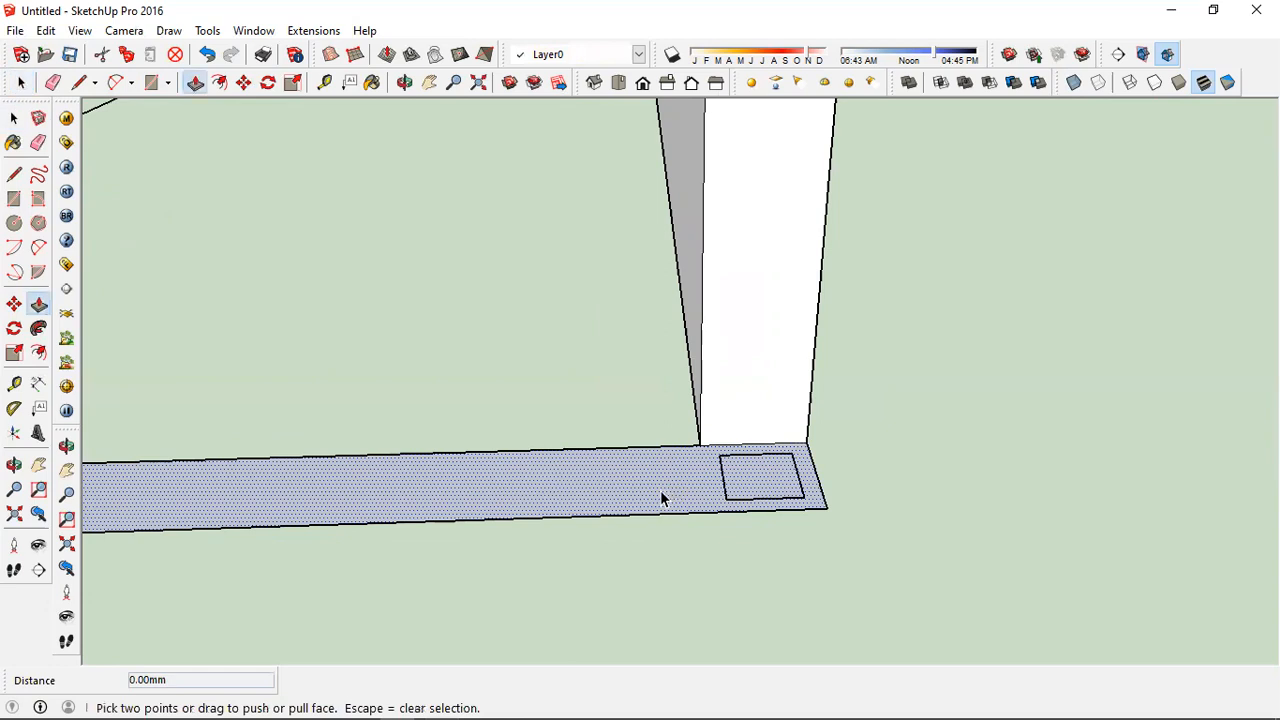
left_click(660, 500)
scroll(544, 473, "down", 2)
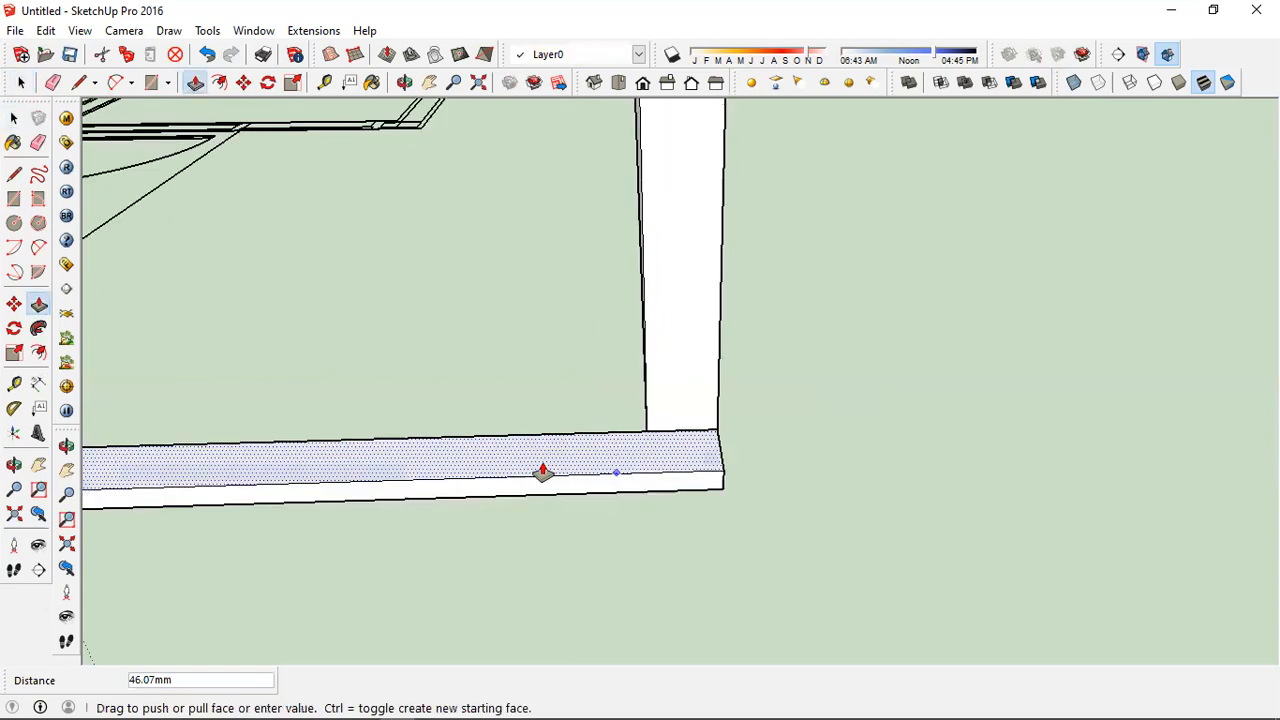
scroll(545, 470, "down", 4)
scroll(558, 268, "up", 3)
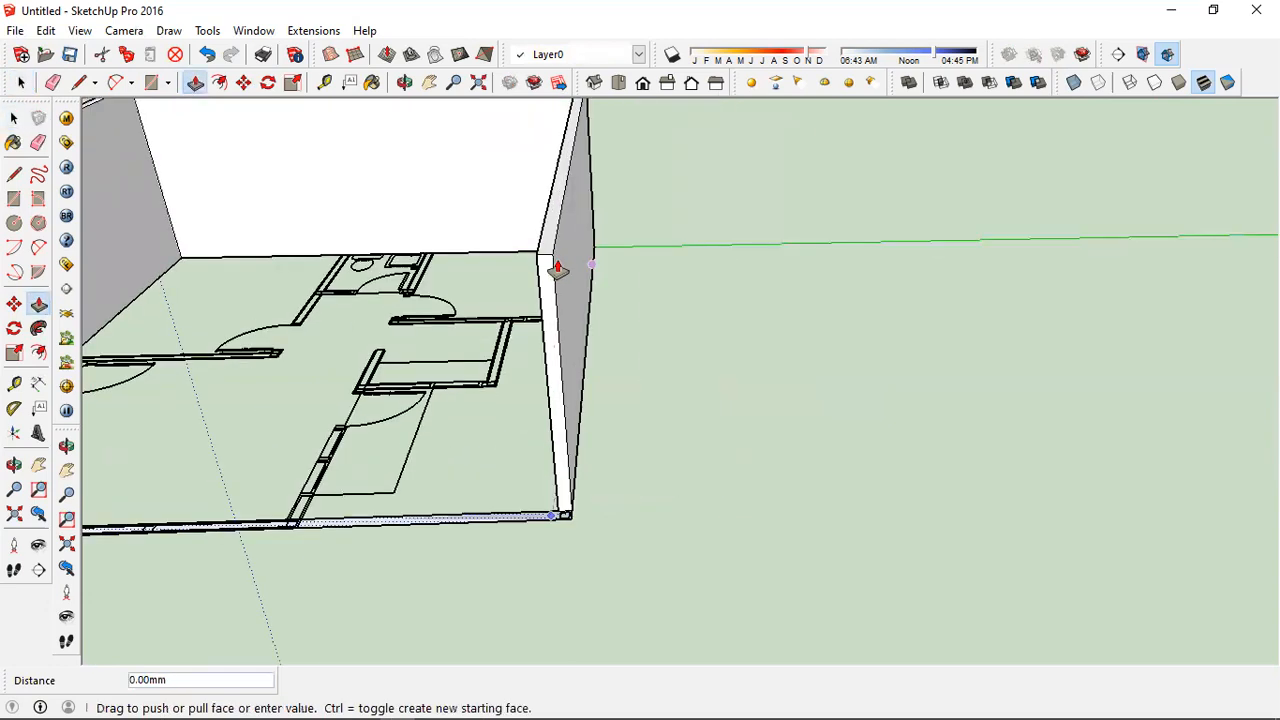
type("3000")
key("Return")
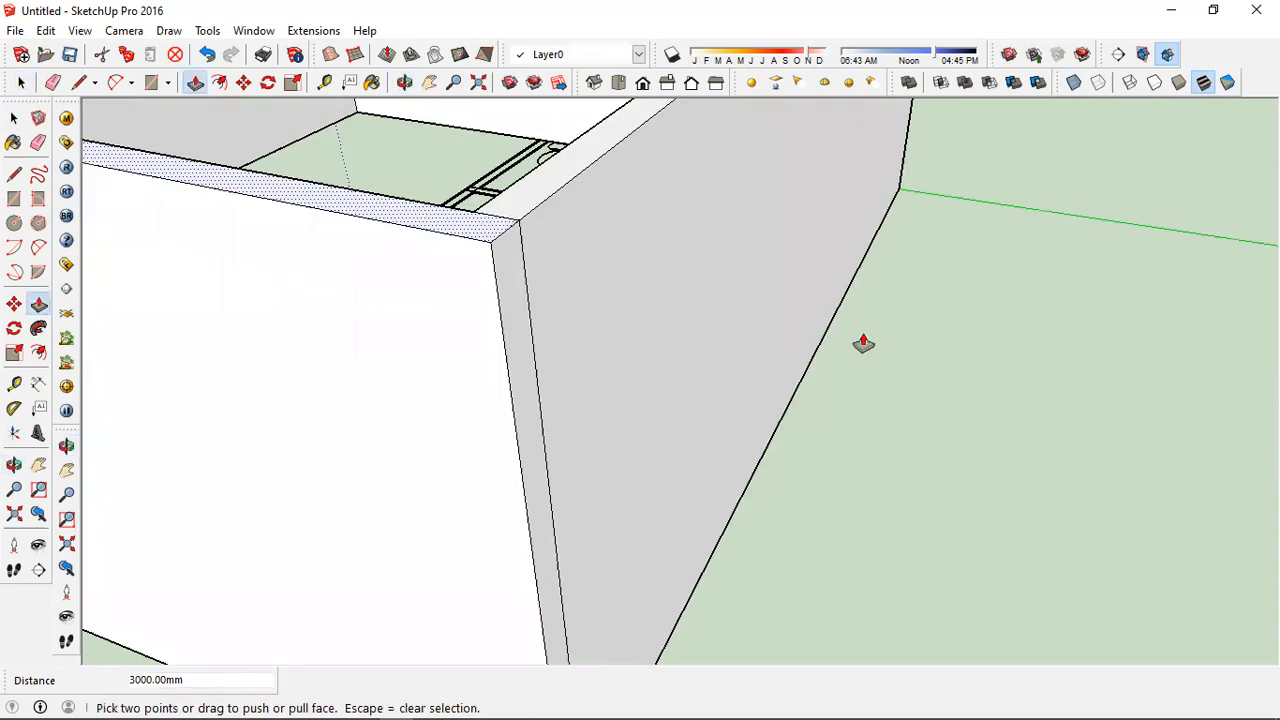
Draw a rectangle over the partition wall beside the entrance door, from its free end to the end of the adjoining raised wall
scroll(923, 371, "down", 3)
scroll(1043, 306, "down", 3)
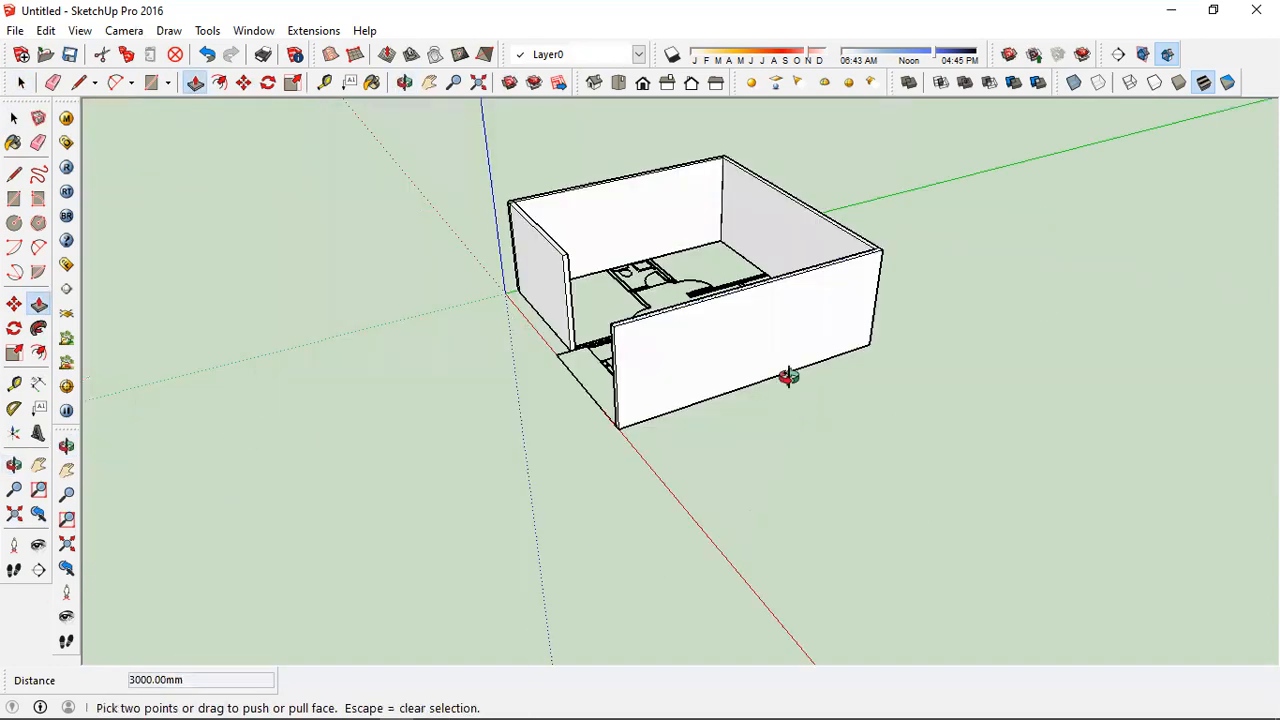
scroll(654, 380, "up", 3)
scroll(563, 460, "up", 3)
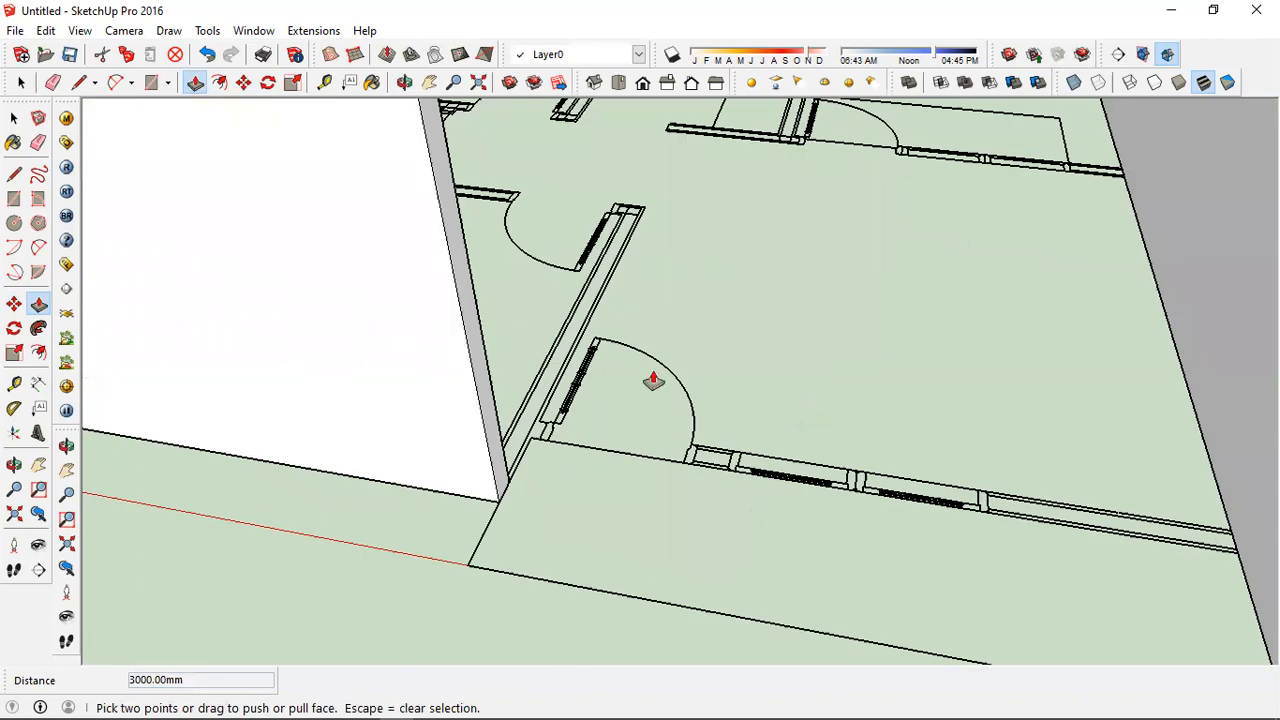
scroll(600, 391, "up", 2)
scroll(760, 289, "up", 3)
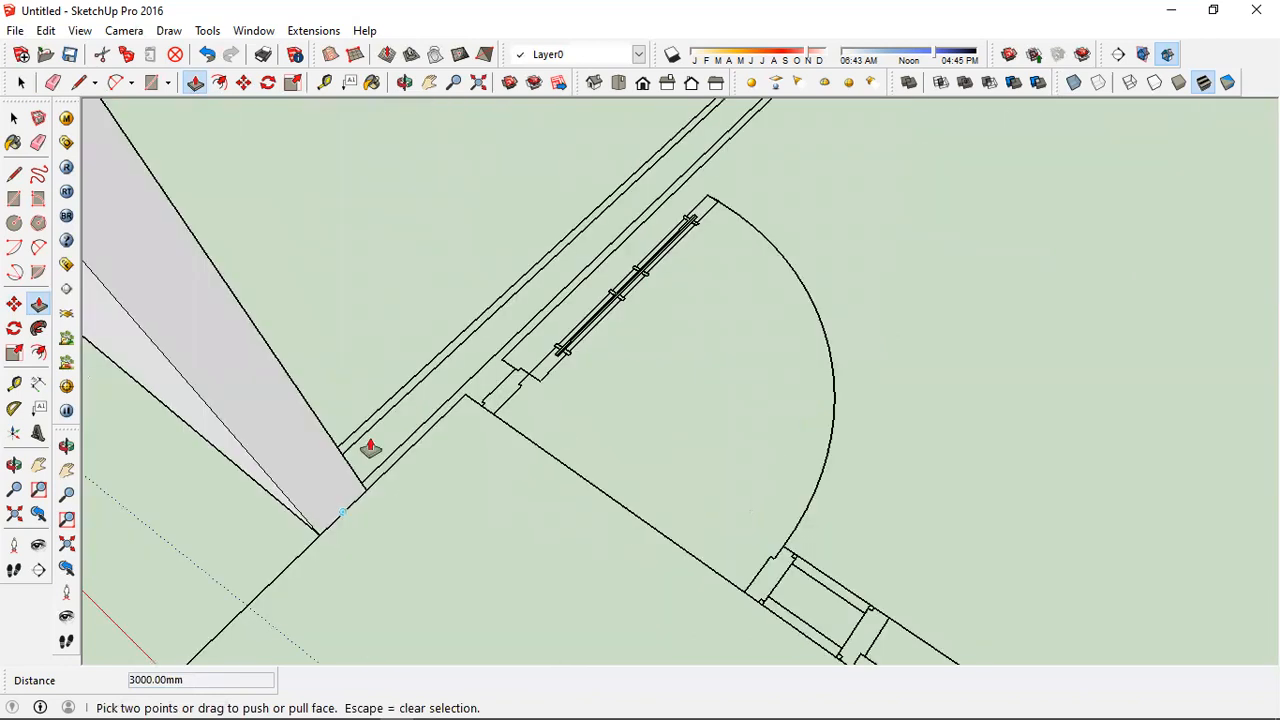
middle_click_drag(583, 391, 613, 320)
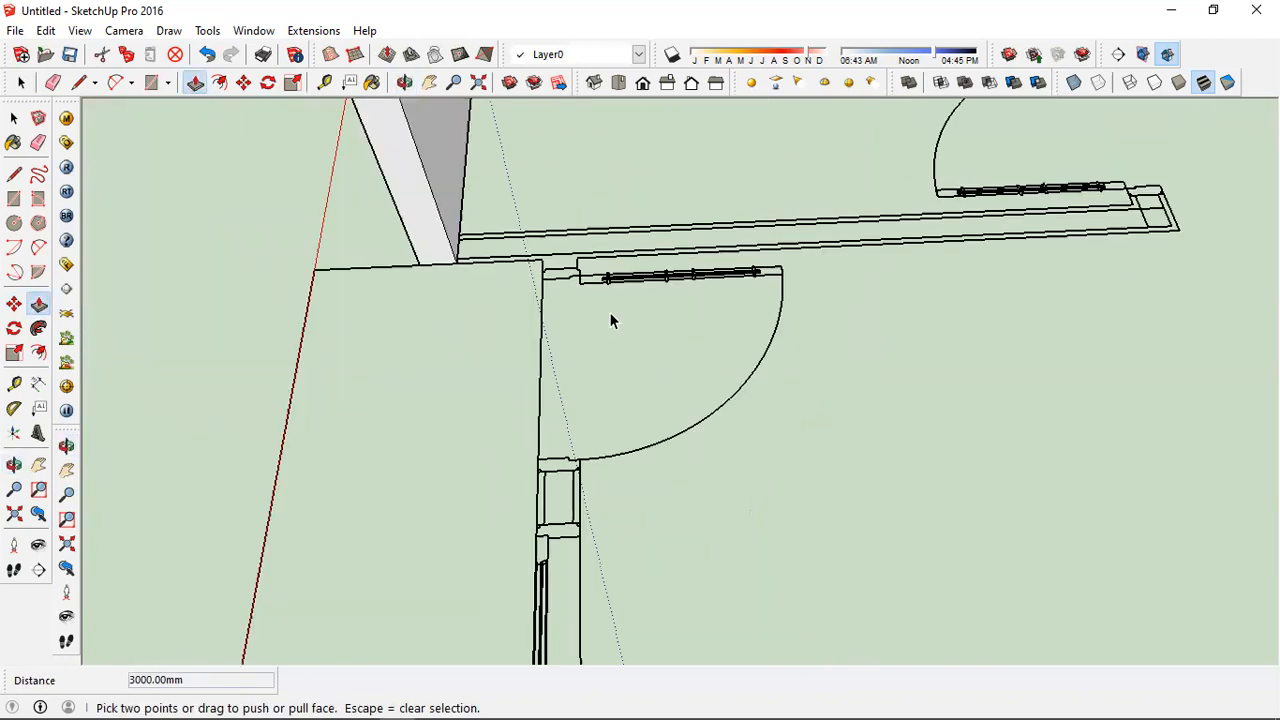
key("l")
key("r")
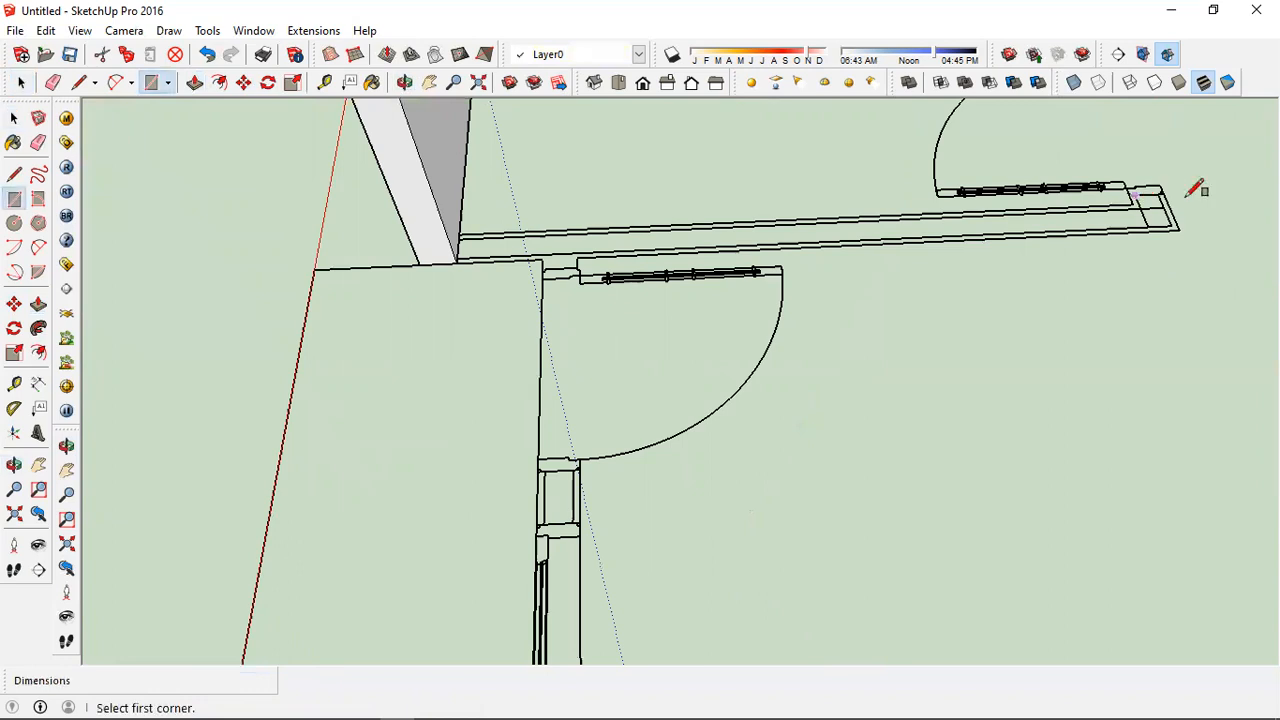
scroll(1155, 200, "up", 2)
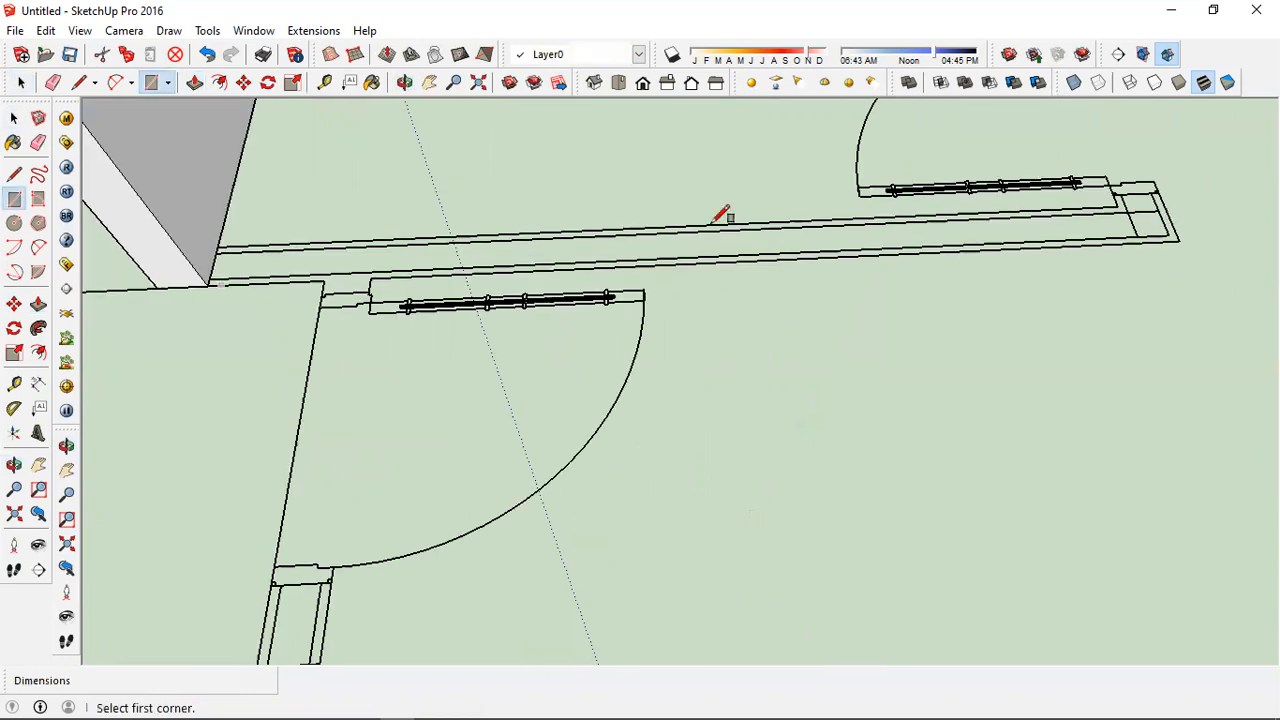
left_click(1178, 240)
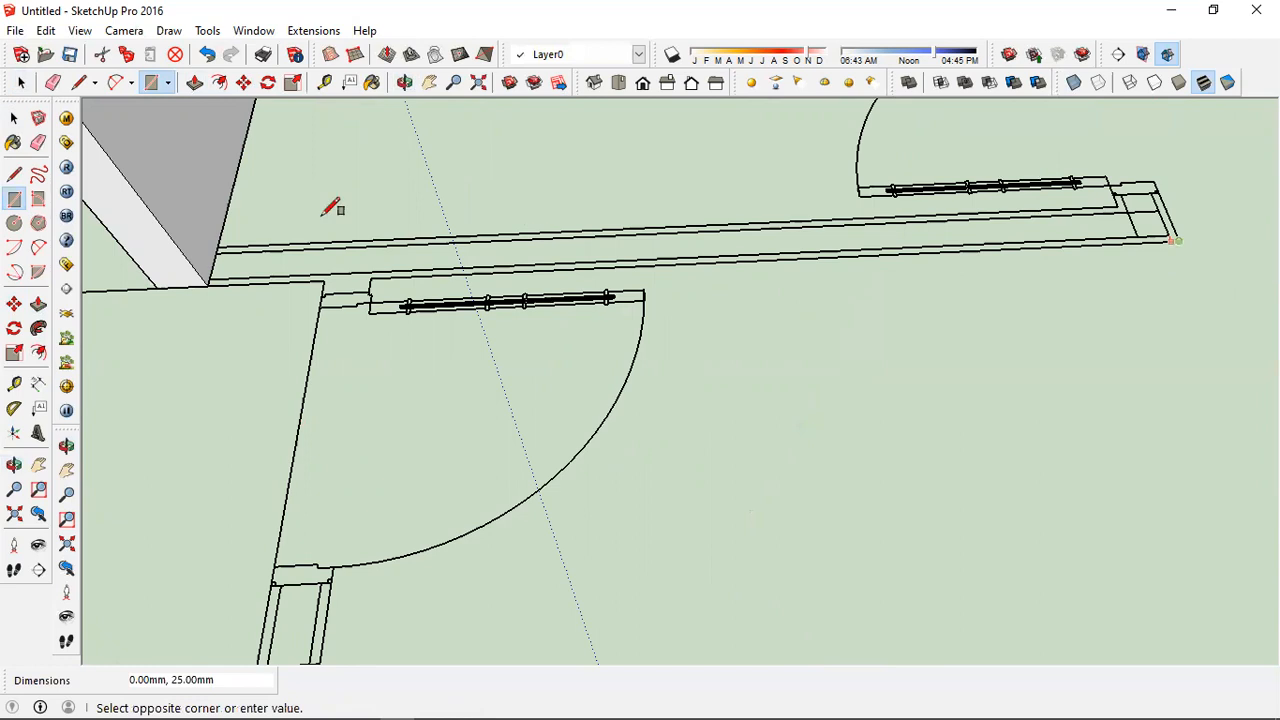
left_click(387, 273)
key("space")
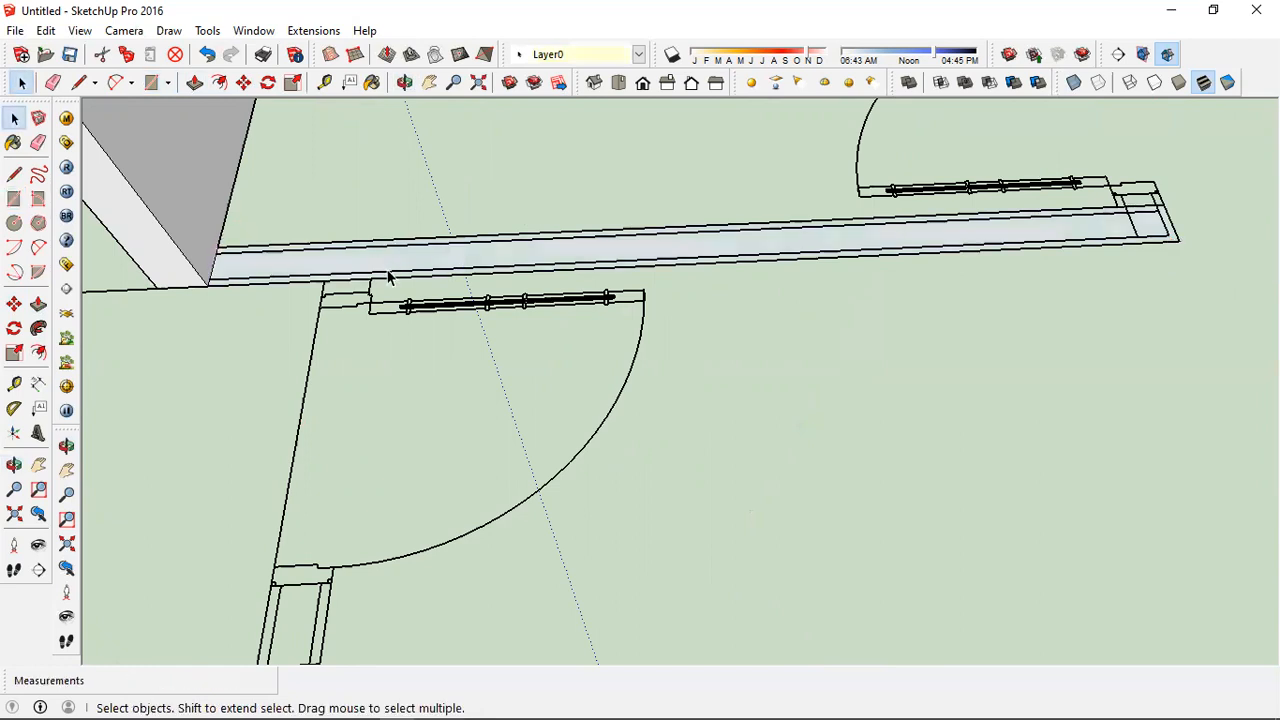
Push/Pull the partition face beside the entrance door up to 3000 mm
left_click(390, 277)
scroll(390, 277, "down", 1)
scroll(586, 251, "down", 3)
key("p")
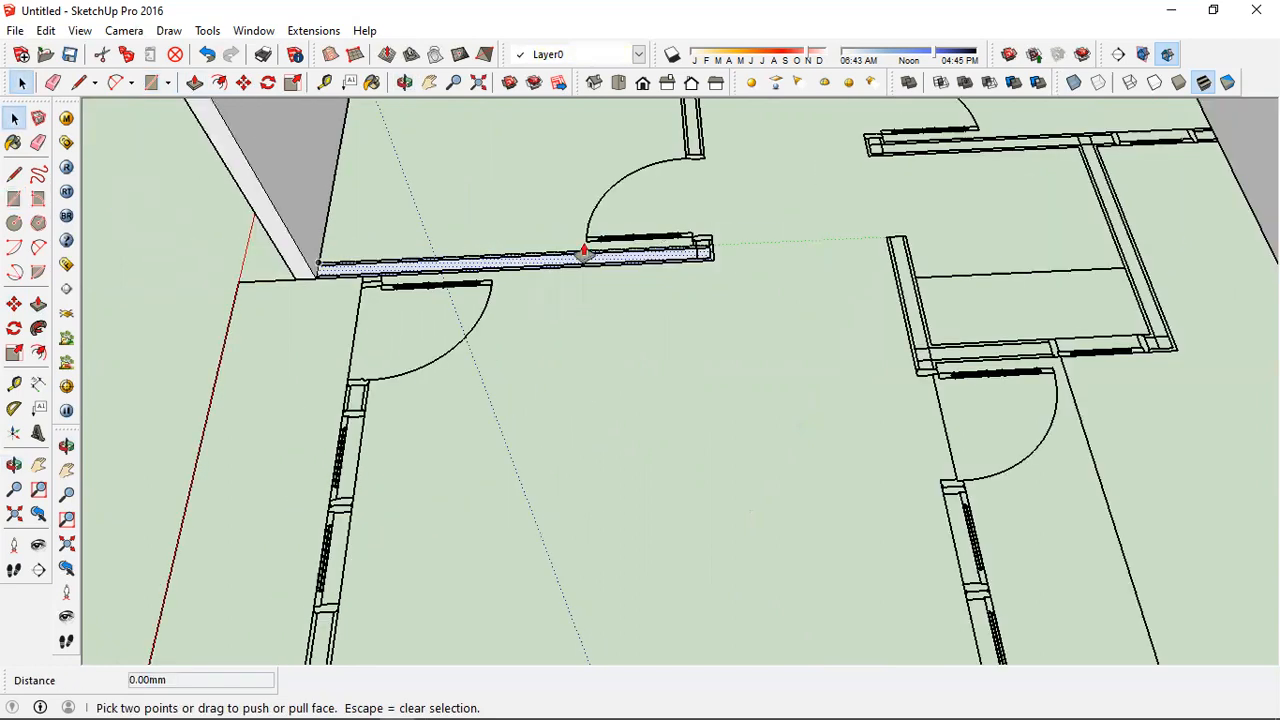
left_click(531, 145)
scroll(560, 206, "down", 3)
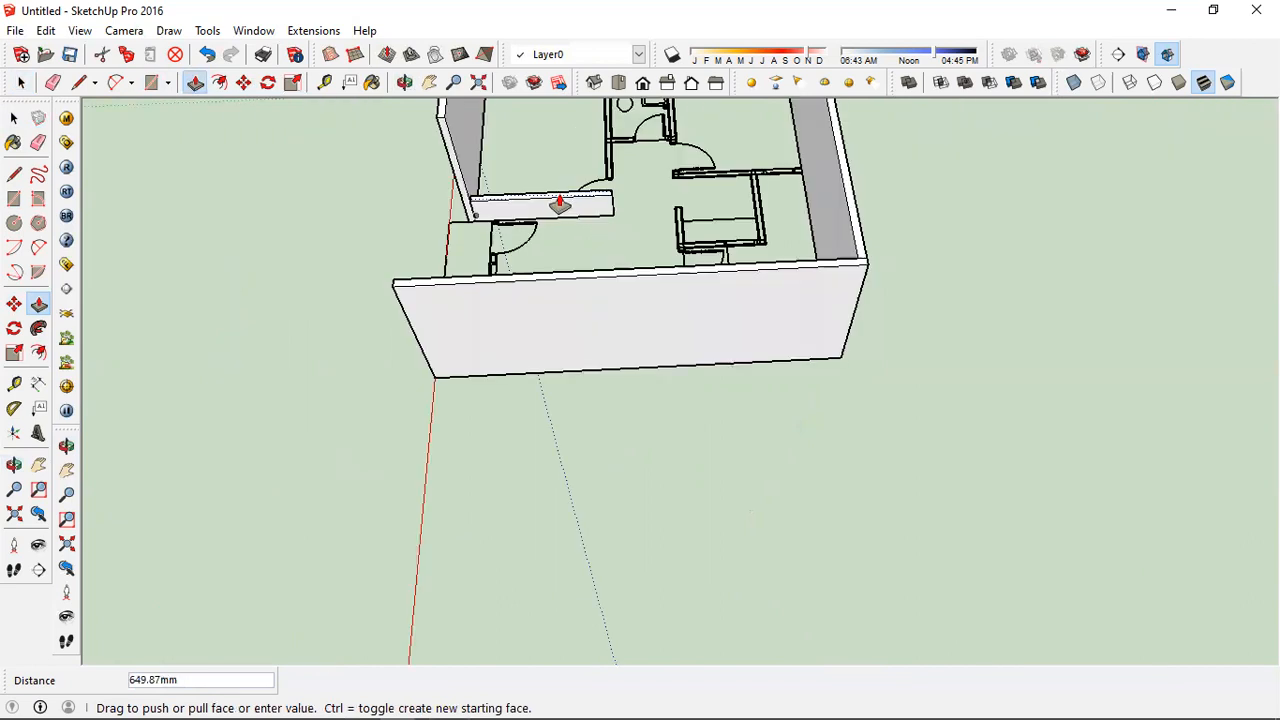
scroll(509, 177, "down", 4)
scroll(543, 277, "up", 6)
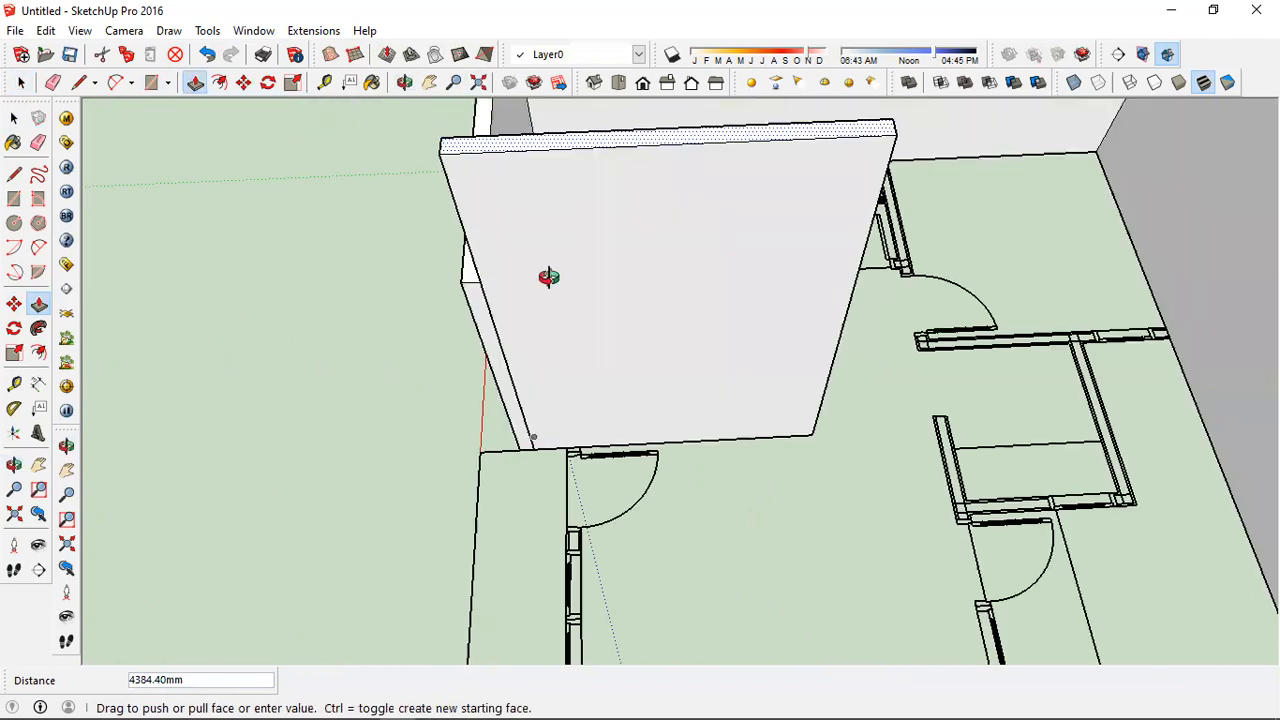
scroll(829, 214, "down", 2)
left_click(592, 262)
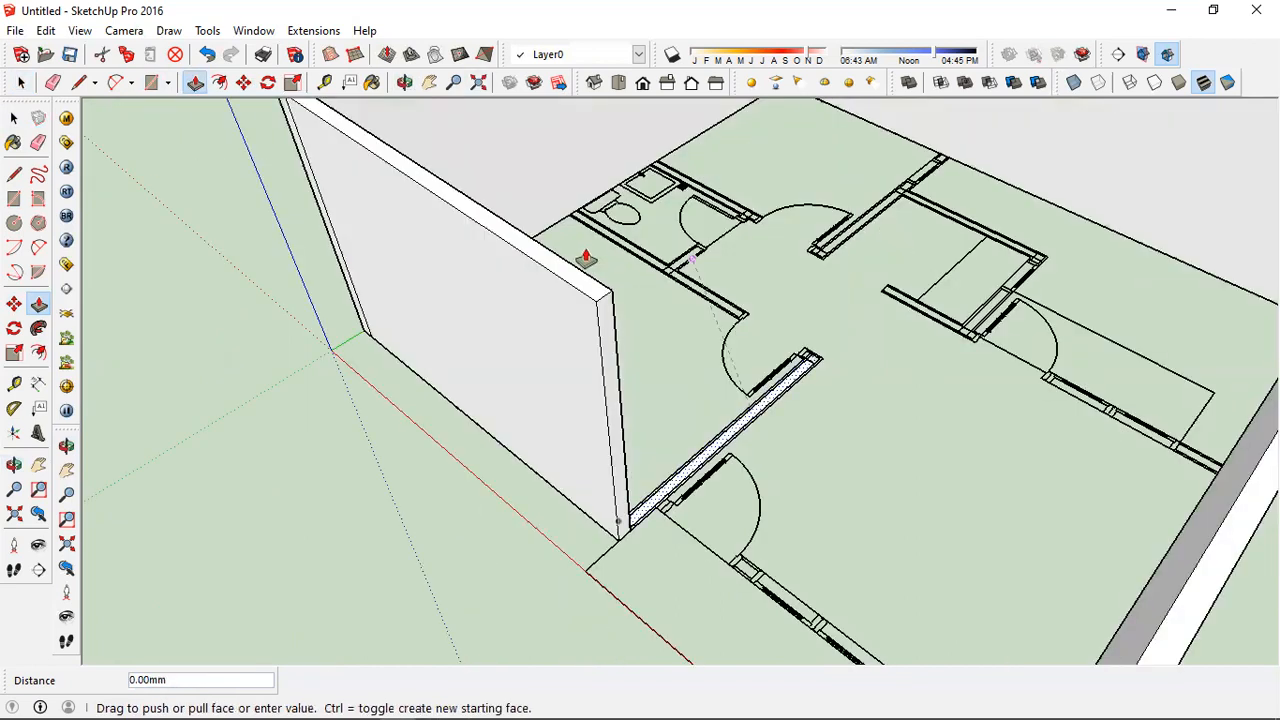
scroll(586, 258, "up", 2)
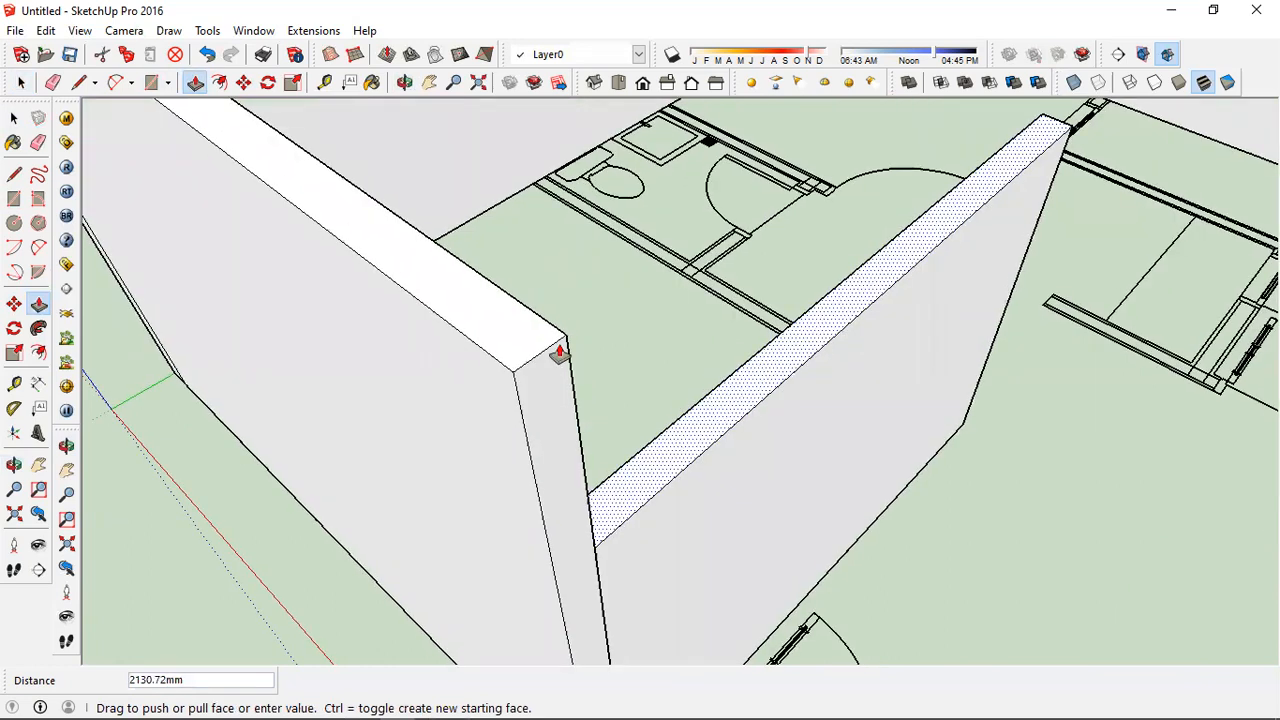
type("3000")
key("Return")
scroll(525, 345, "down", 2)
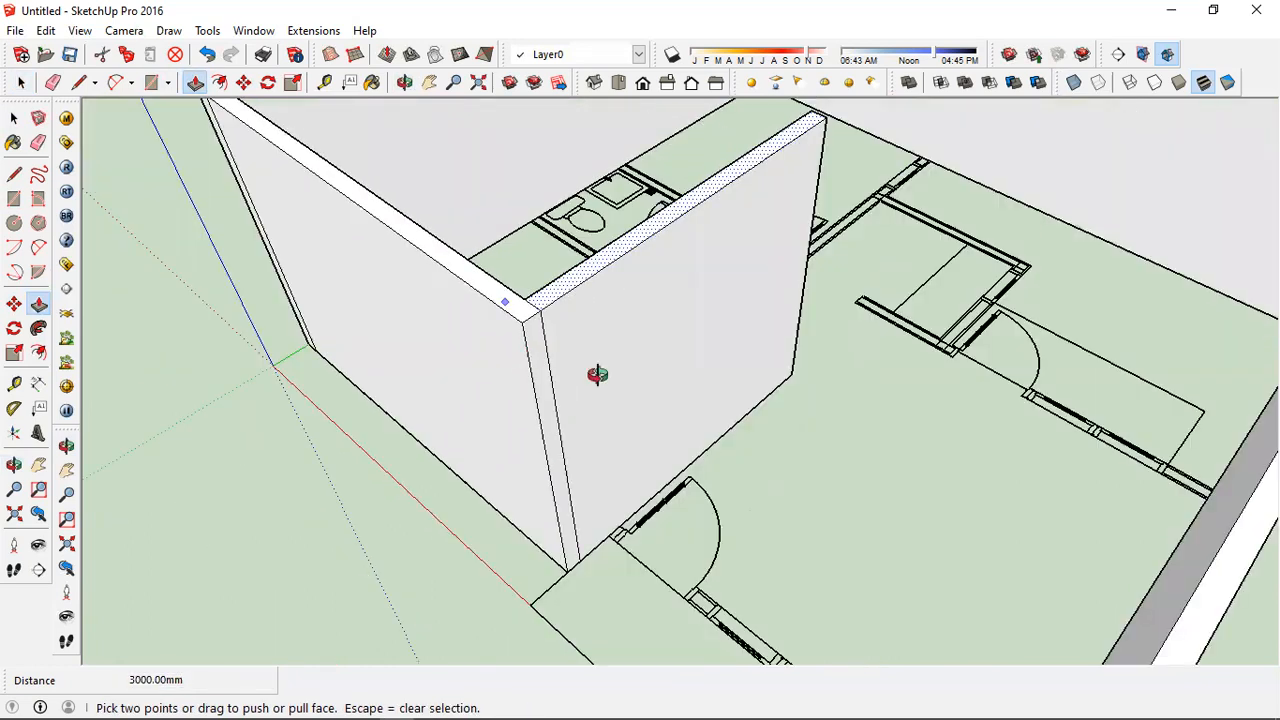
Try tracing the wall with the entrance door and two windows with a rectangle about 2766 by 150 mm, starting at the raised side wall
scroll(749, 377, "down", 4)
scroll(922, 547, "up", 5)
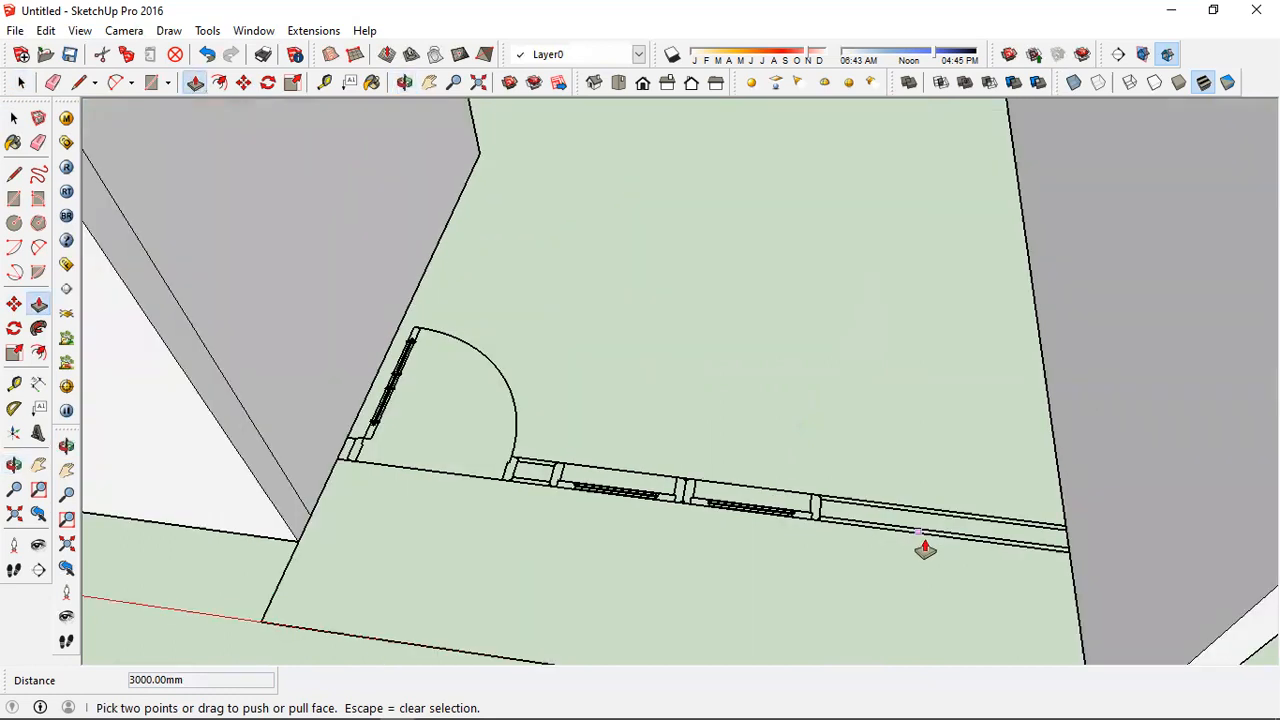
key("space")
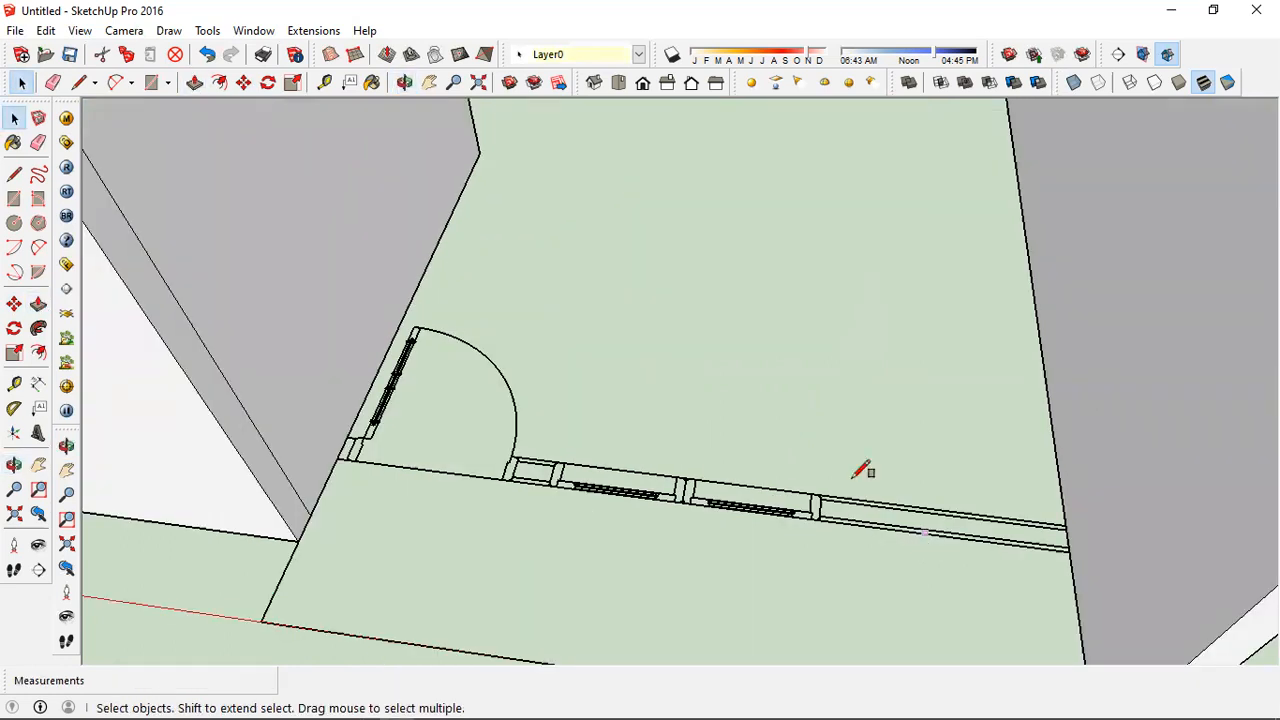
key("r")
left_click(1070, 549)
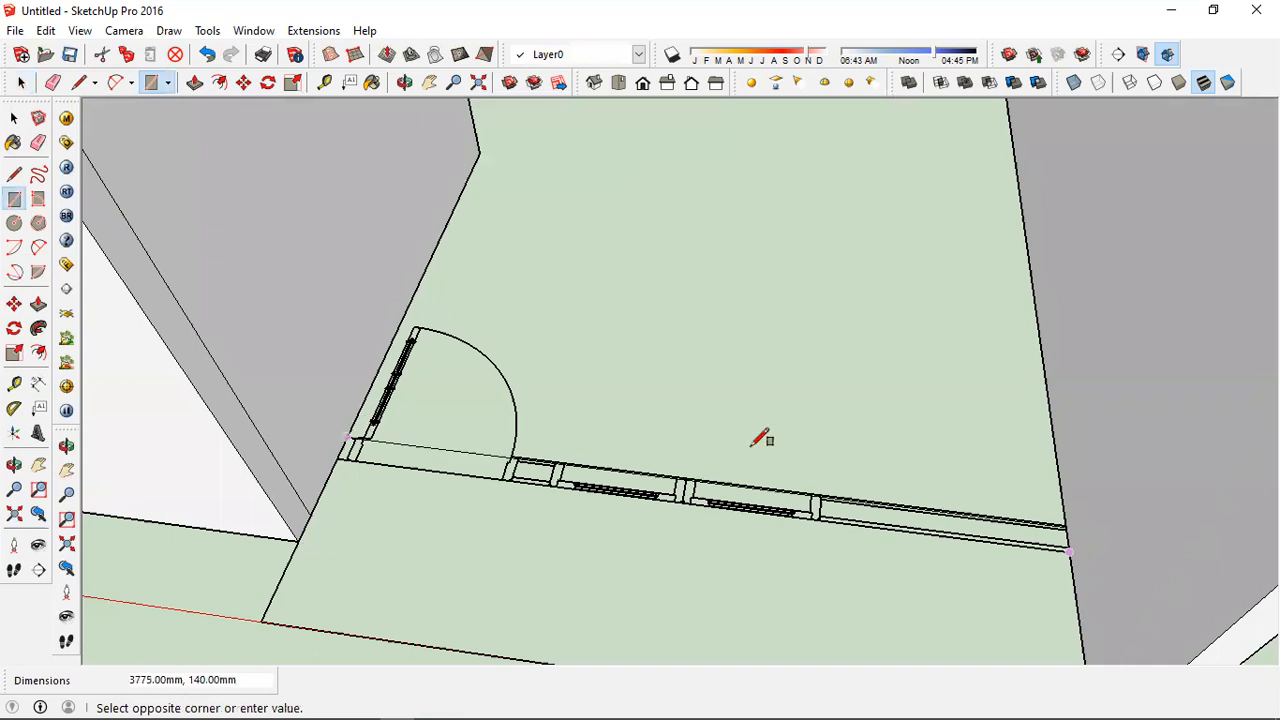
scroll(997, 500, "up", 1)
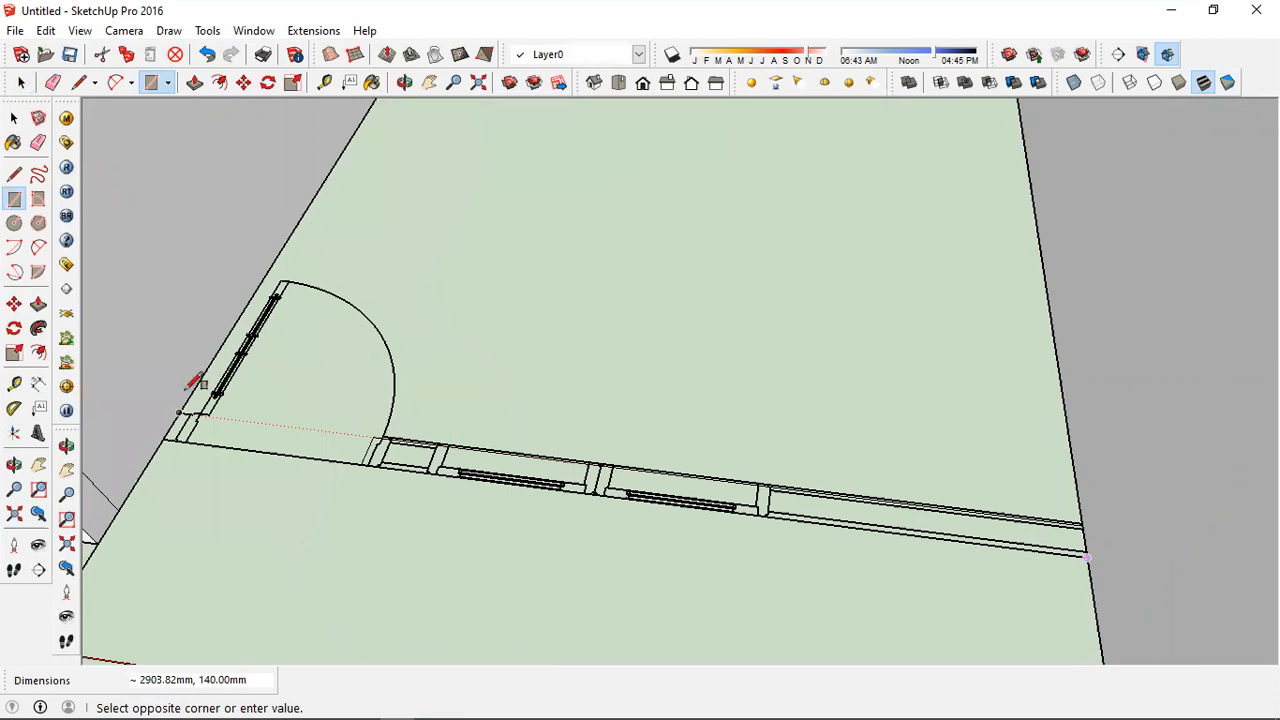
scroll(168, 430, "up", 1)
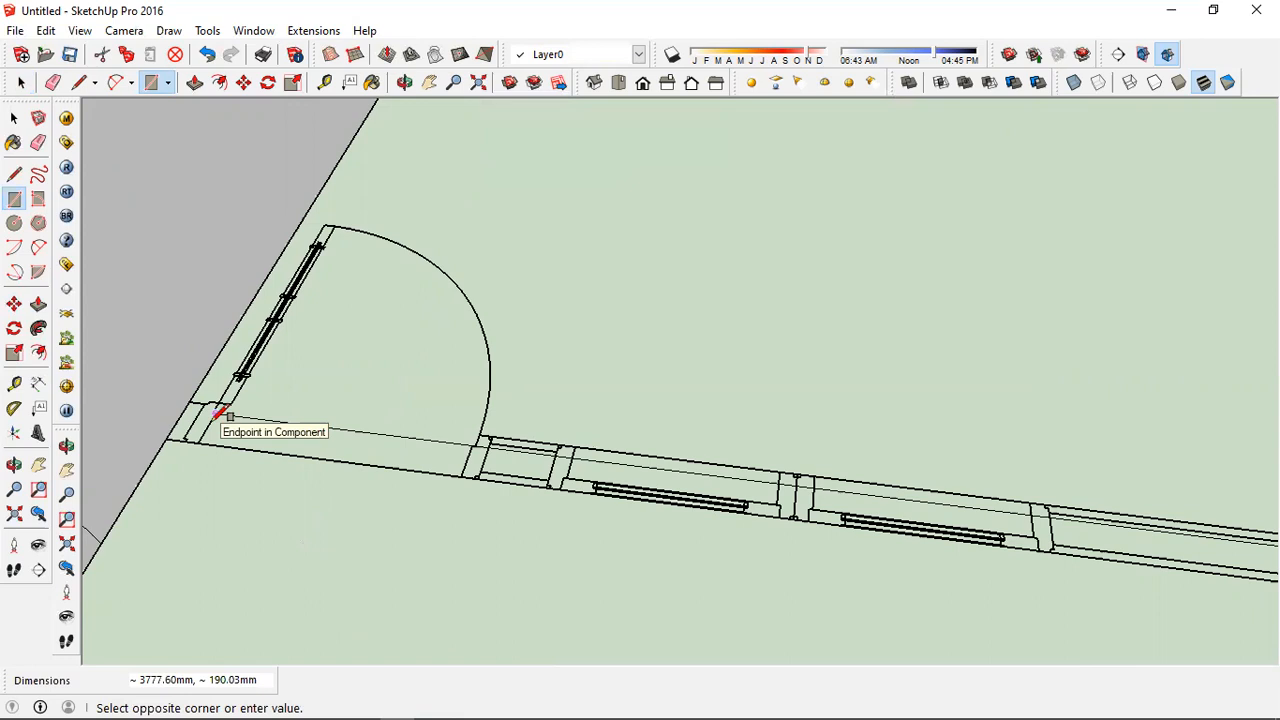
type("3675,110")
key("Return")
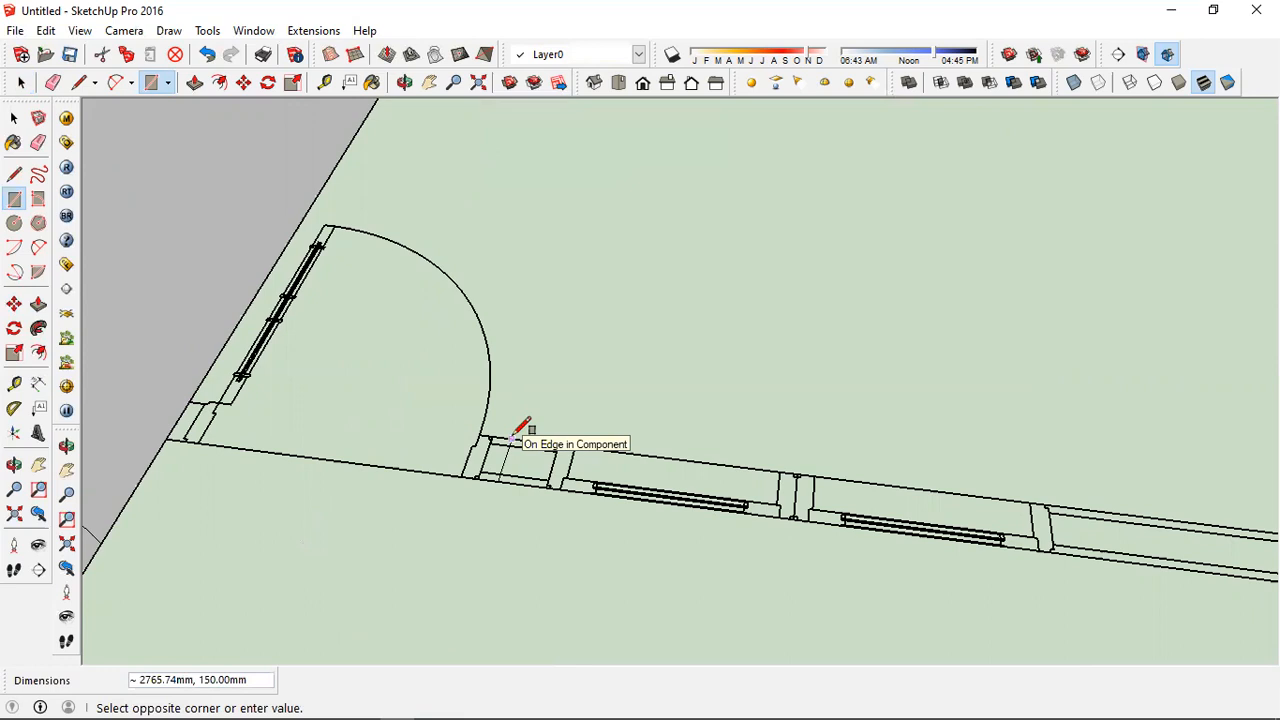
scroll(516, 432, "down", 2)
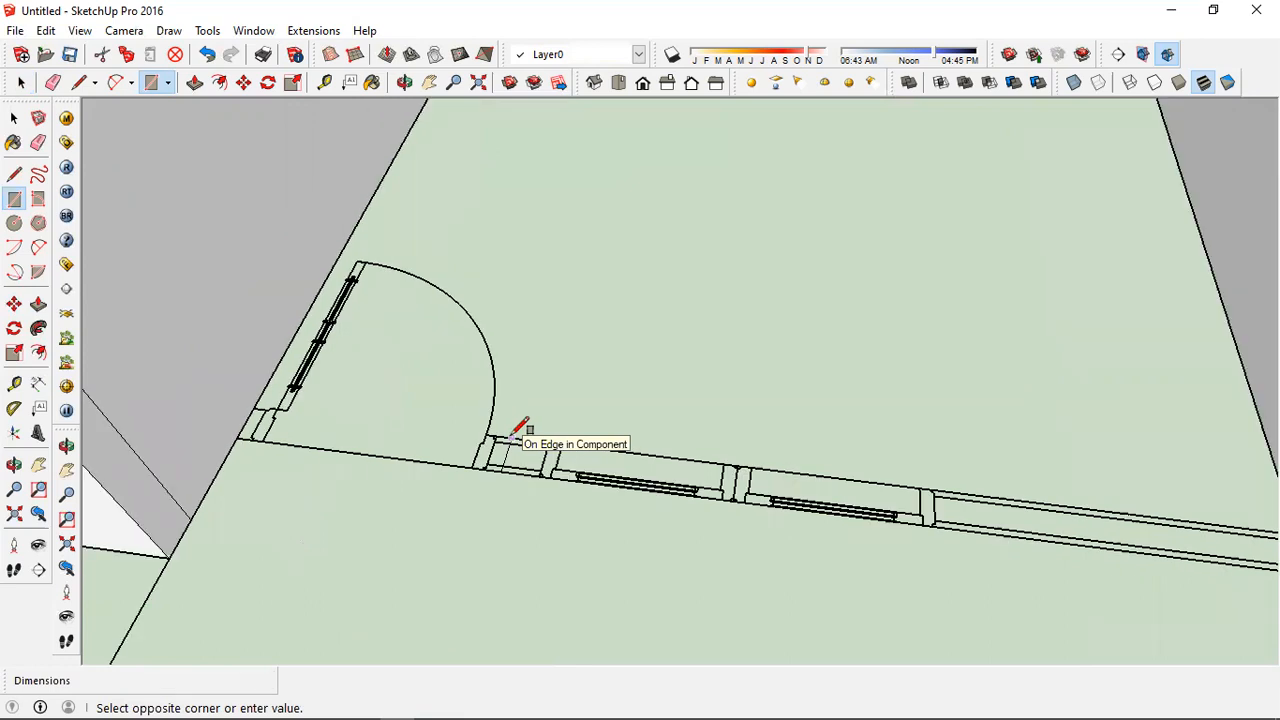
scroll(516, 432, "down", 1)
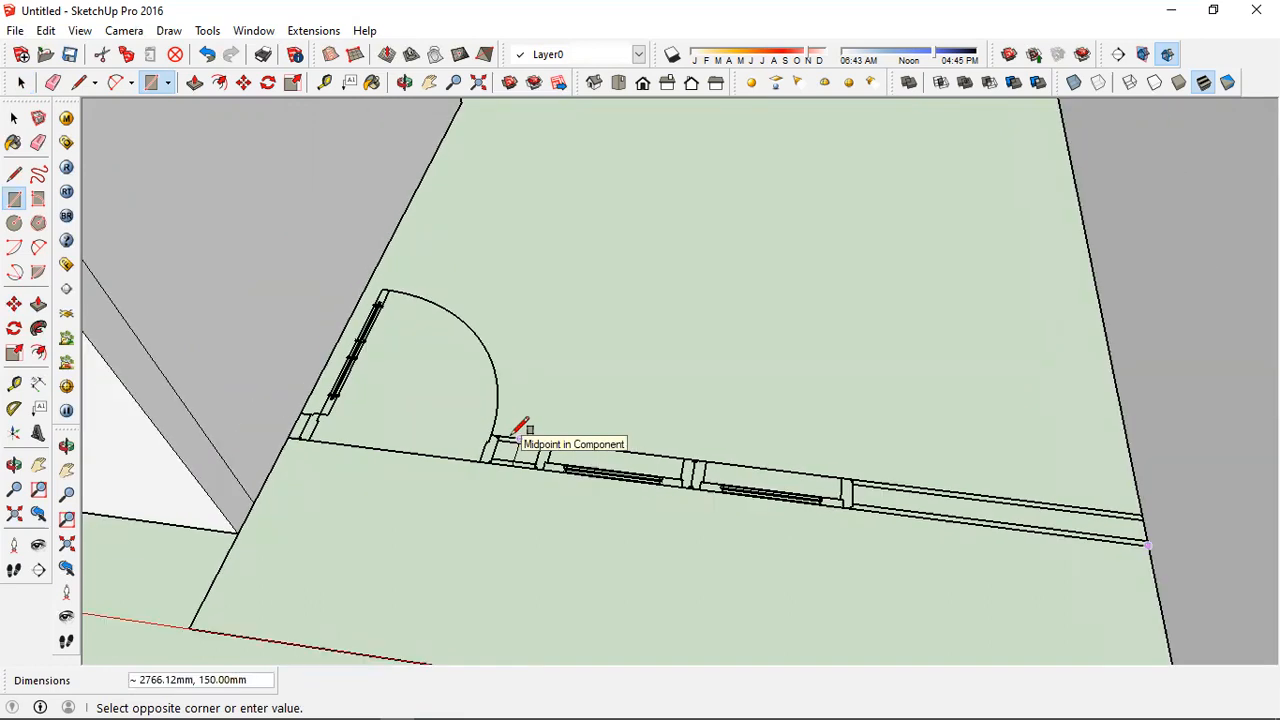
left_click(516, 432)
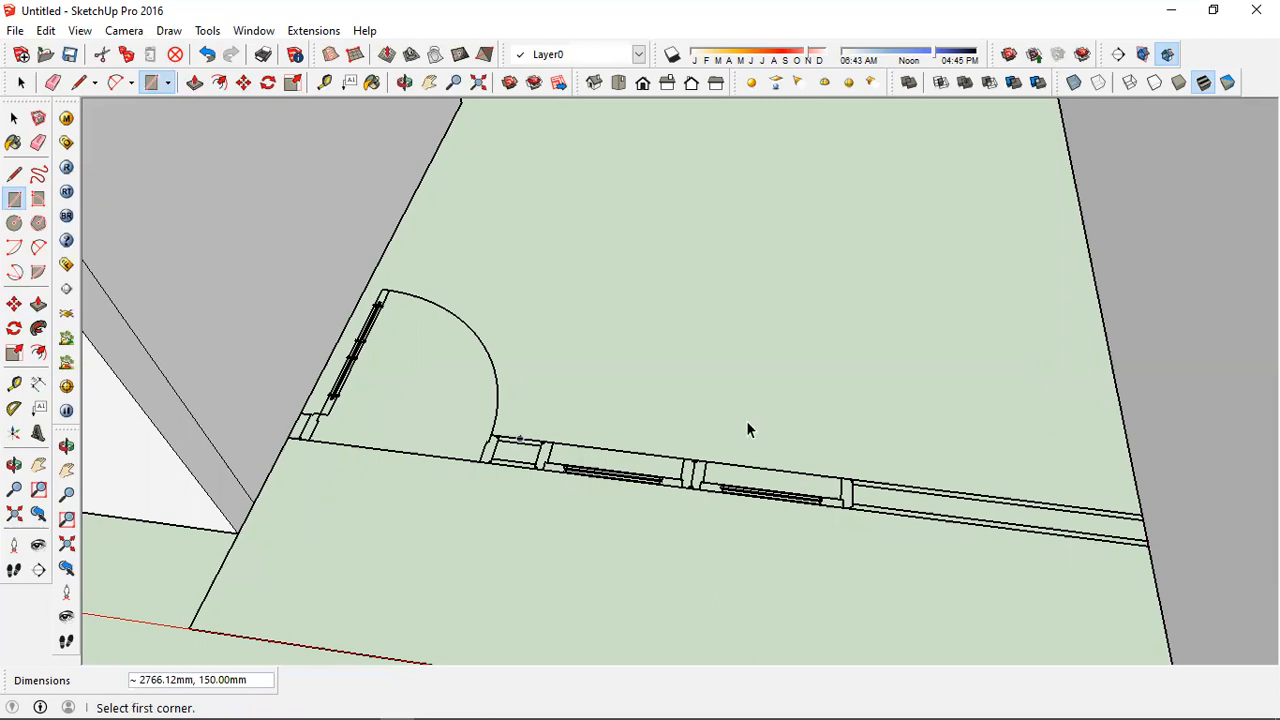
key("space")
scroll(737, 424, "down", 8)
scroll(696, 410, "up", 2)
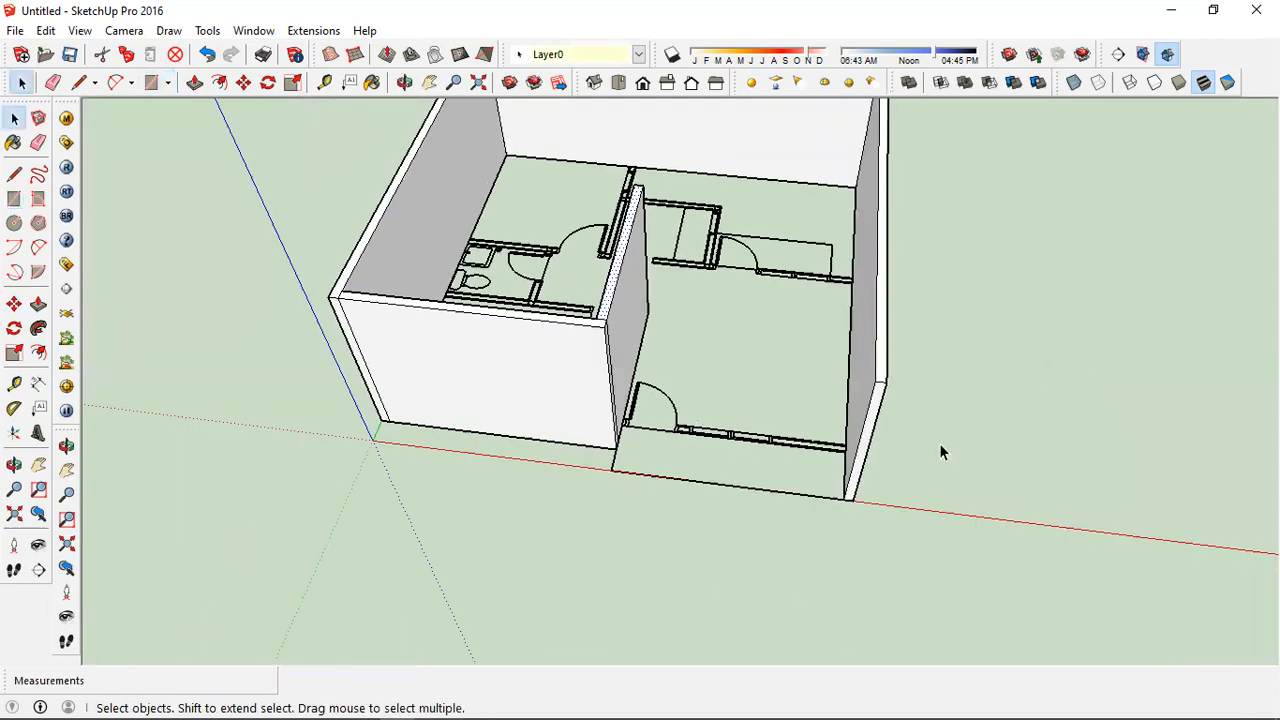
scroll(915, 510, "up", 5)
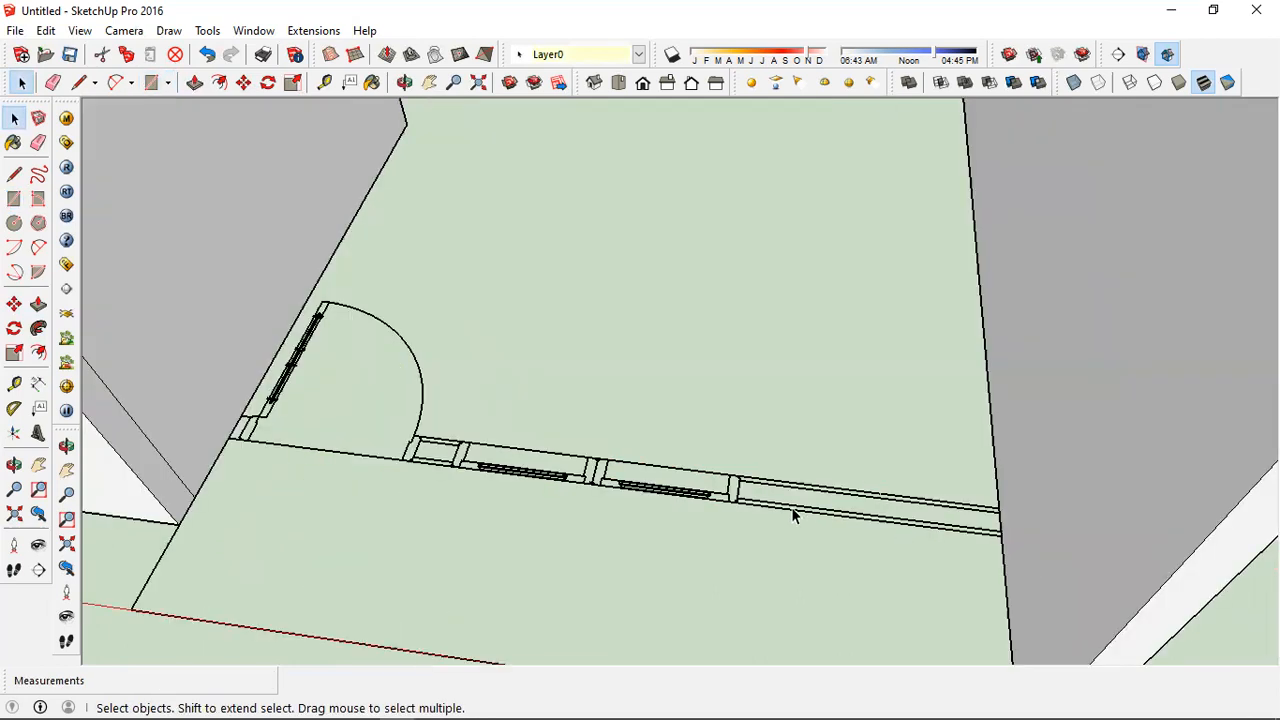
key("r")
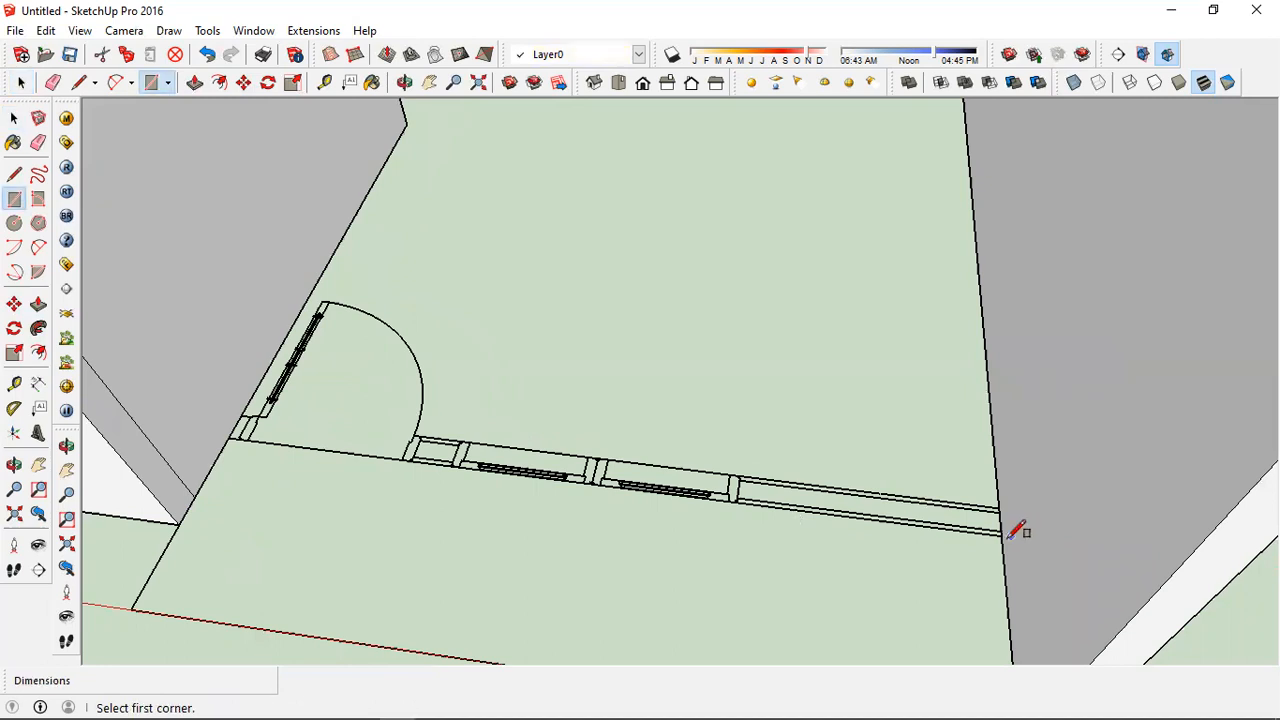
left_click(1002, 534)
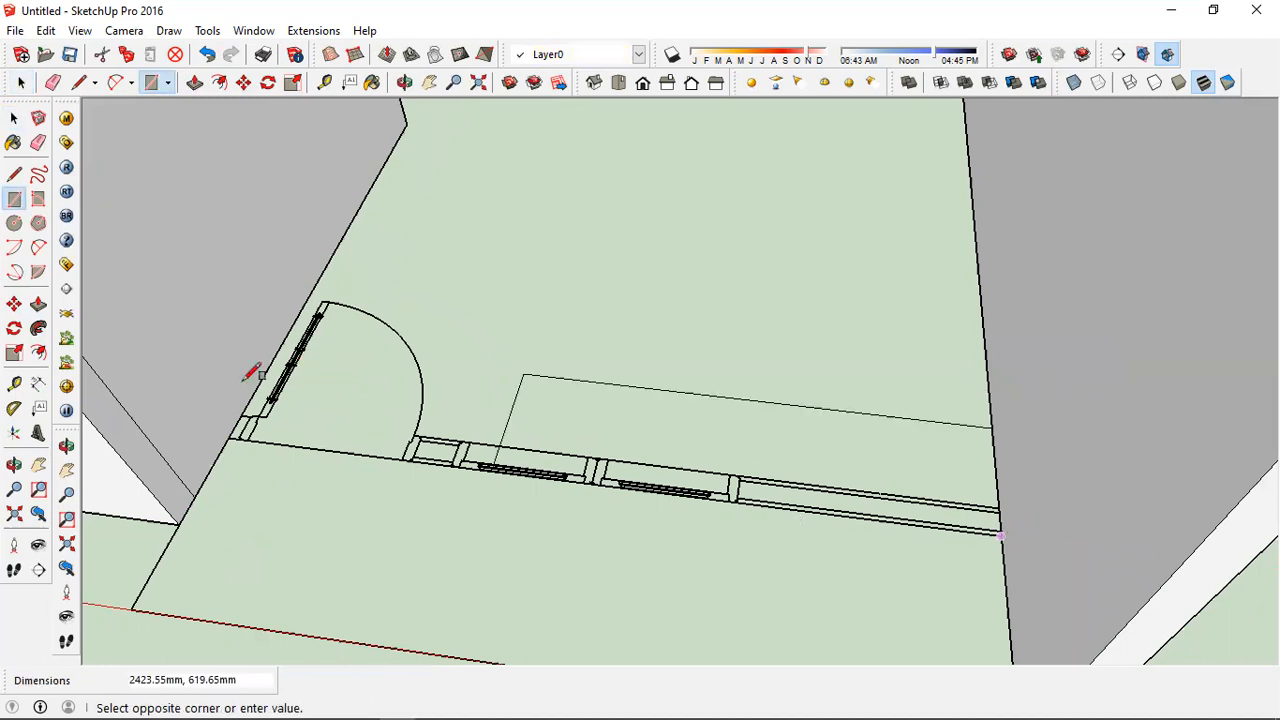
scroll(243, 423, "up", 2)
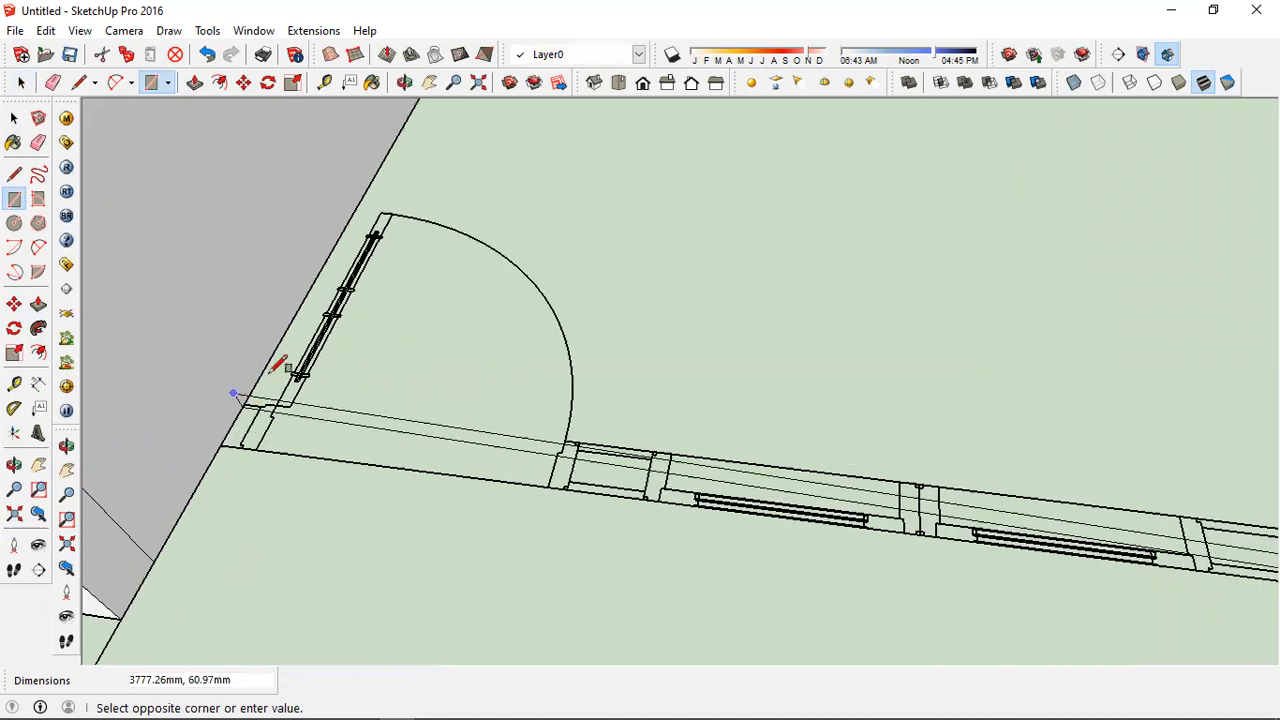
left_click(539, 436)
Draw a 910 mm line across the entrance door opening, from the window wall's inner corner to the raised partition
key("l")
scroll(565, 440, "up", 3)
left_click(536, 438)
scroll(536, 438, "down", 3)
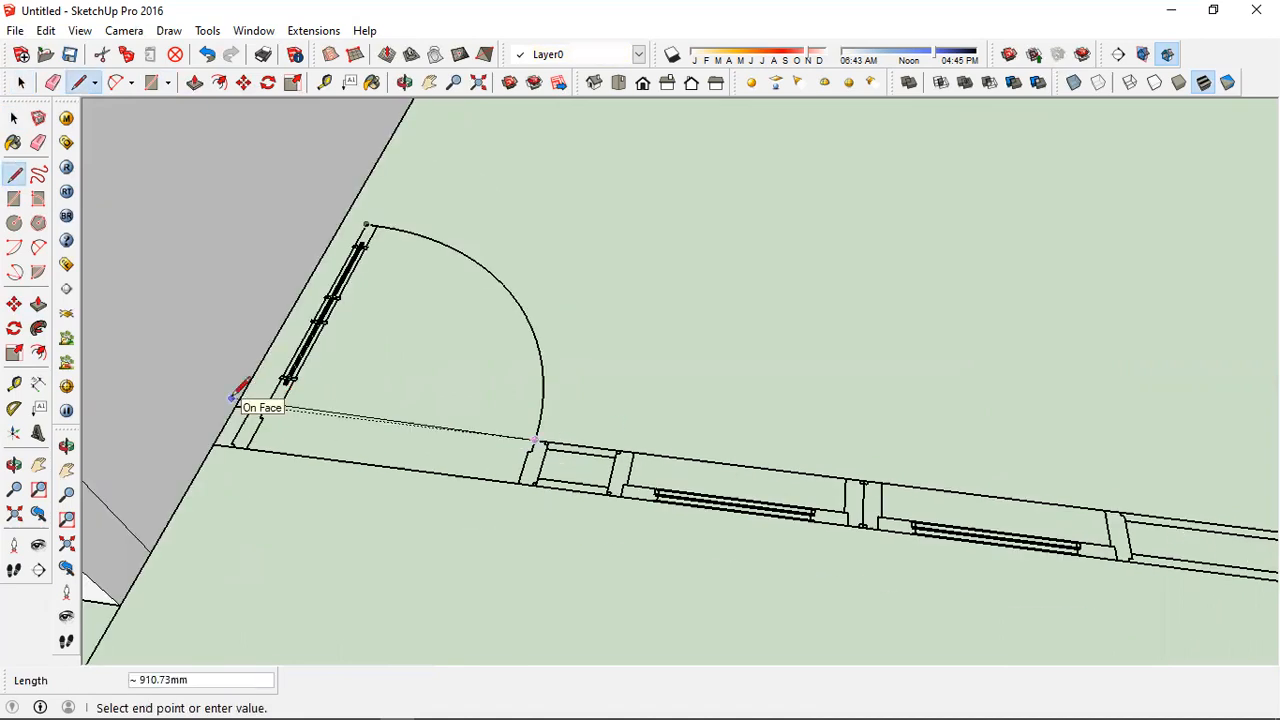
scroll(245, 392, "up", 2)
scroll(257, 404, "up", 2)
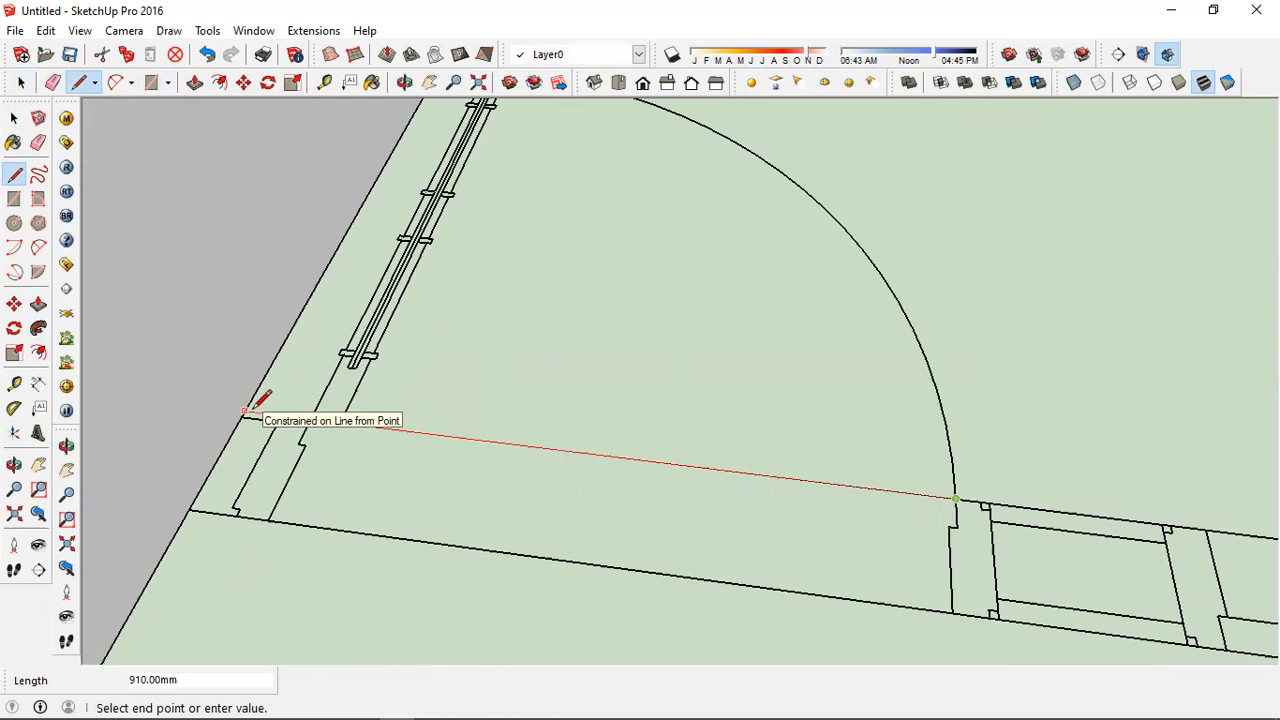
left_click(256, 410)
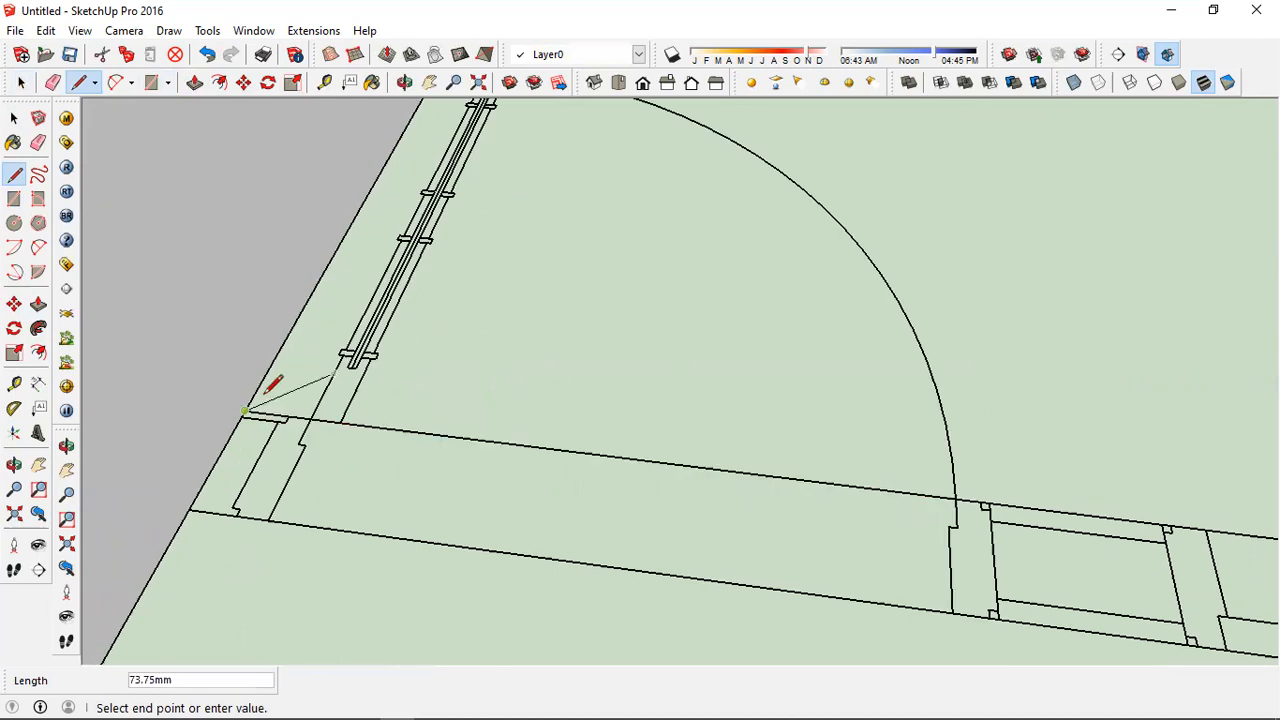
scroll(295, 405, "down", 2)
Try tracing the entrance wall with a rectangle from the line's end at the partition to the raised side wall
key("r")
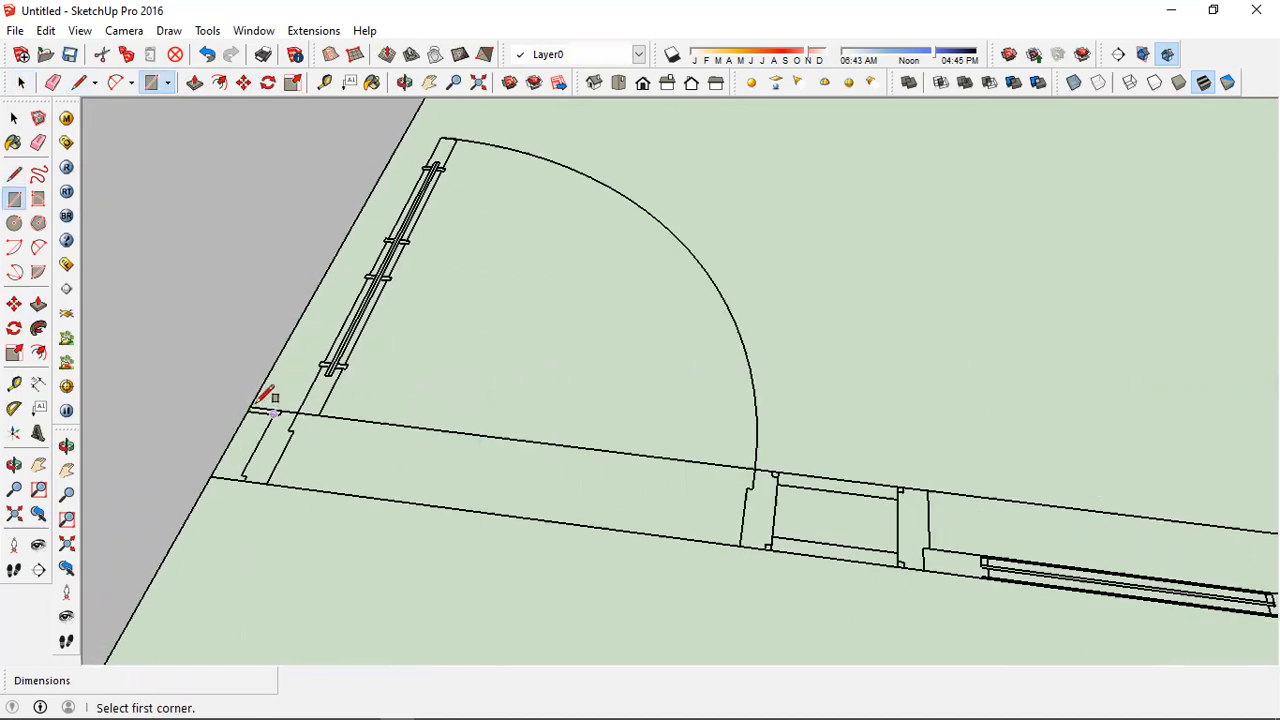
left_click(259, 406)
scroll(222, 425, "down", 2)
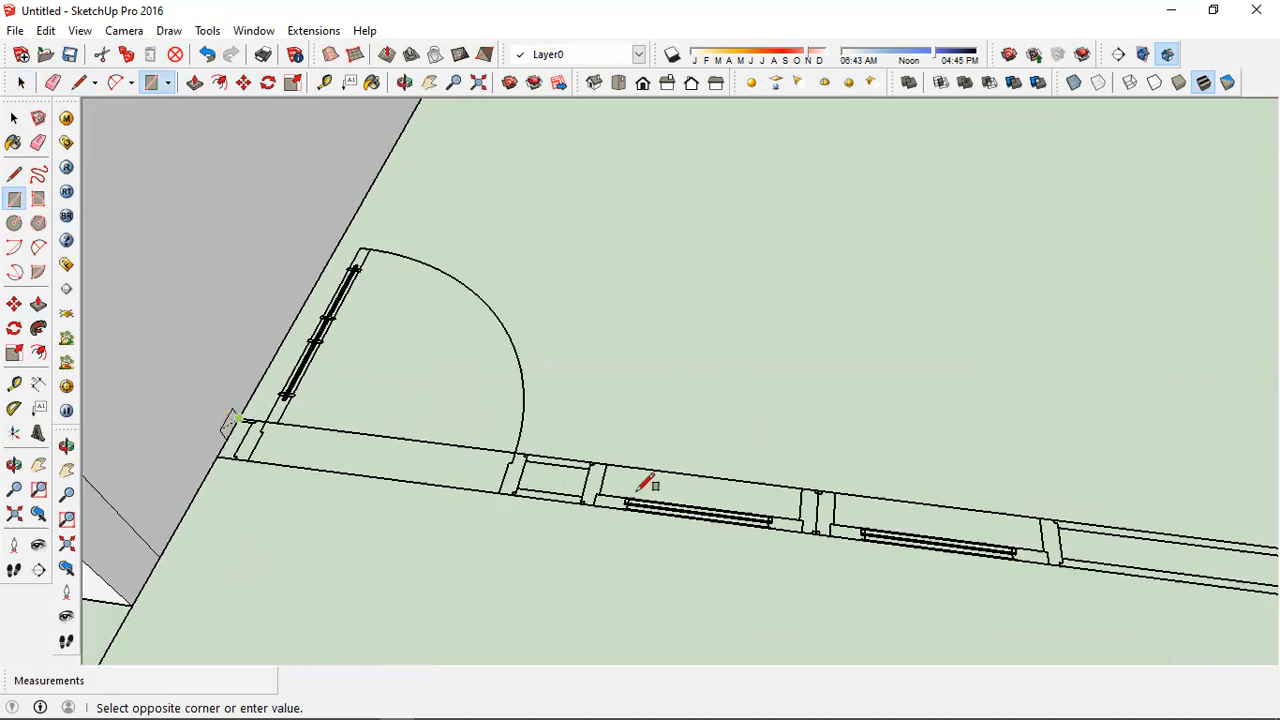
scroll(912, 532, "up", 3)
scroll(886, 460, "up", 2)
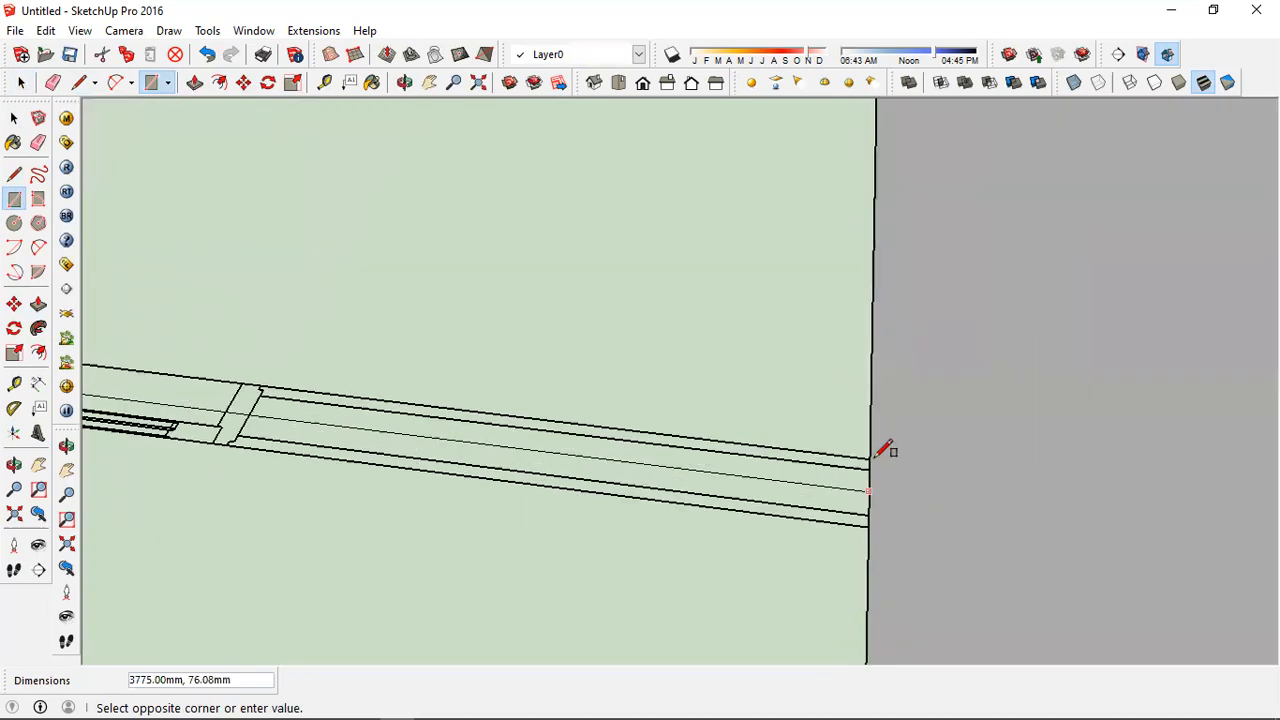
left_click(860, 456)
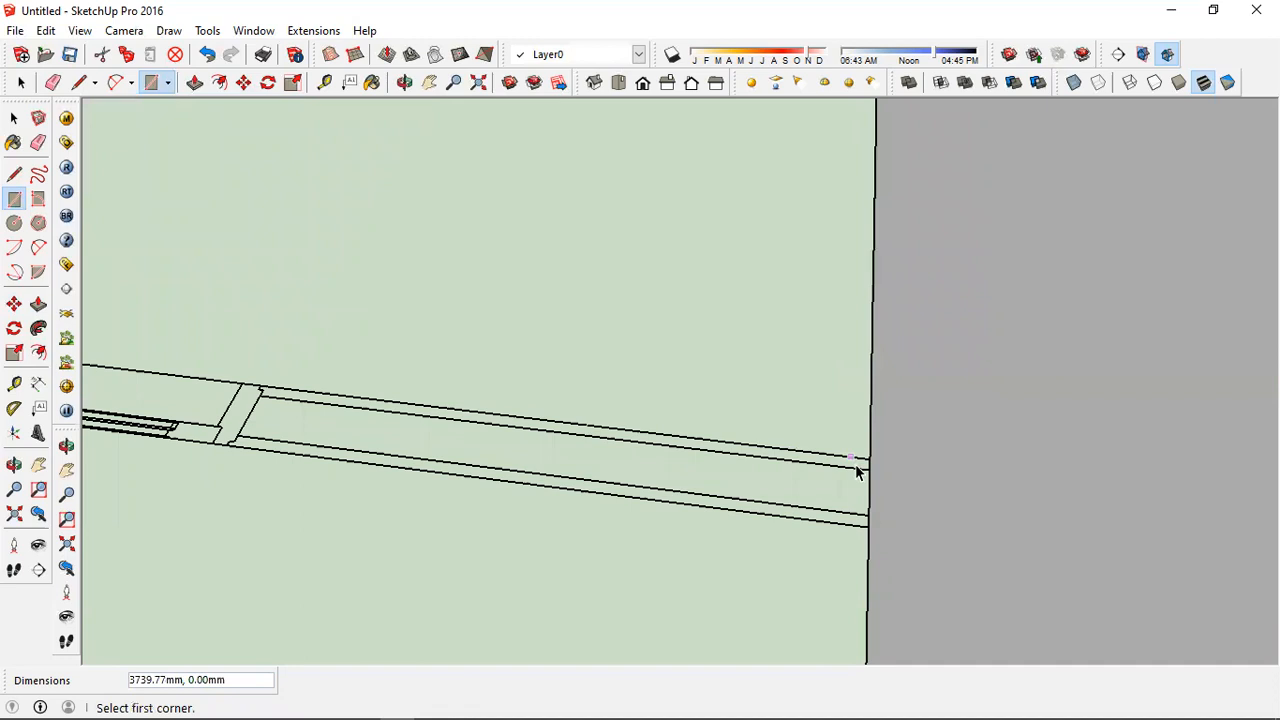
key("space")
Draw a rectangle over the entrance wall, from its inner corner at the side wall to its outer corner at the partition
key("r")
left_click(868, 459)
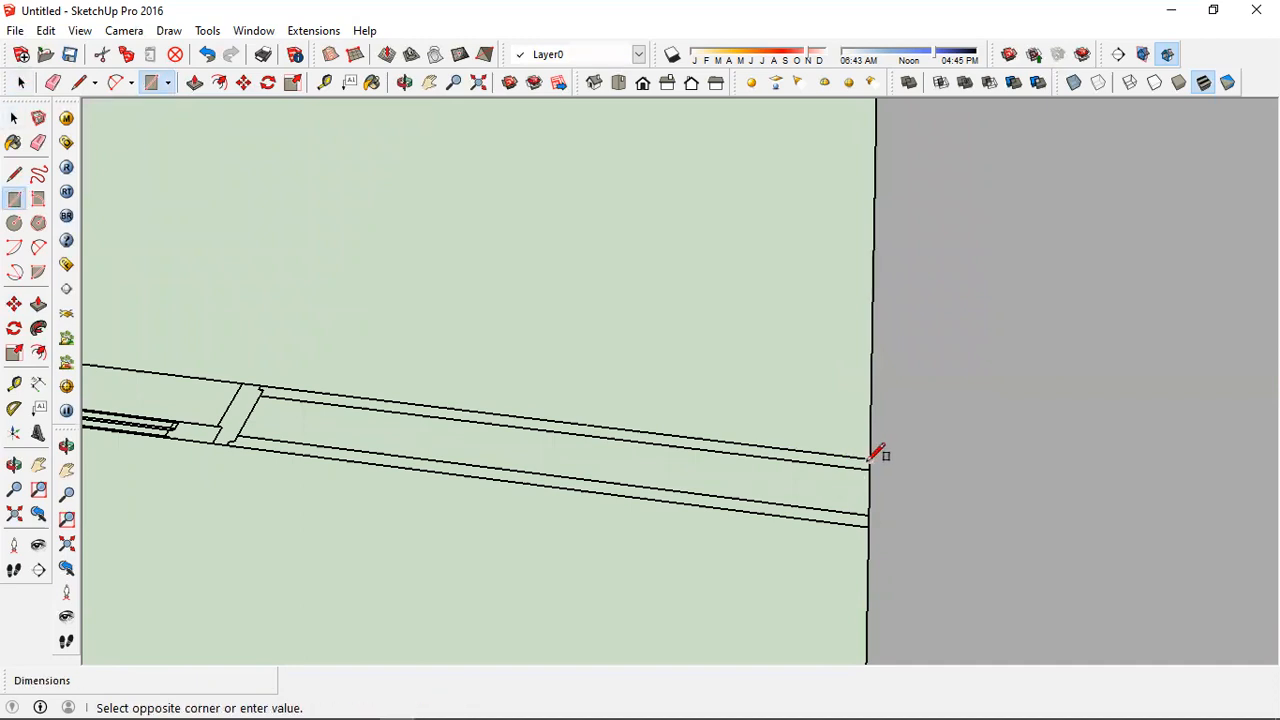
scroll(786, 447, "down", 4)
scroll(186, 388, "up", 3)
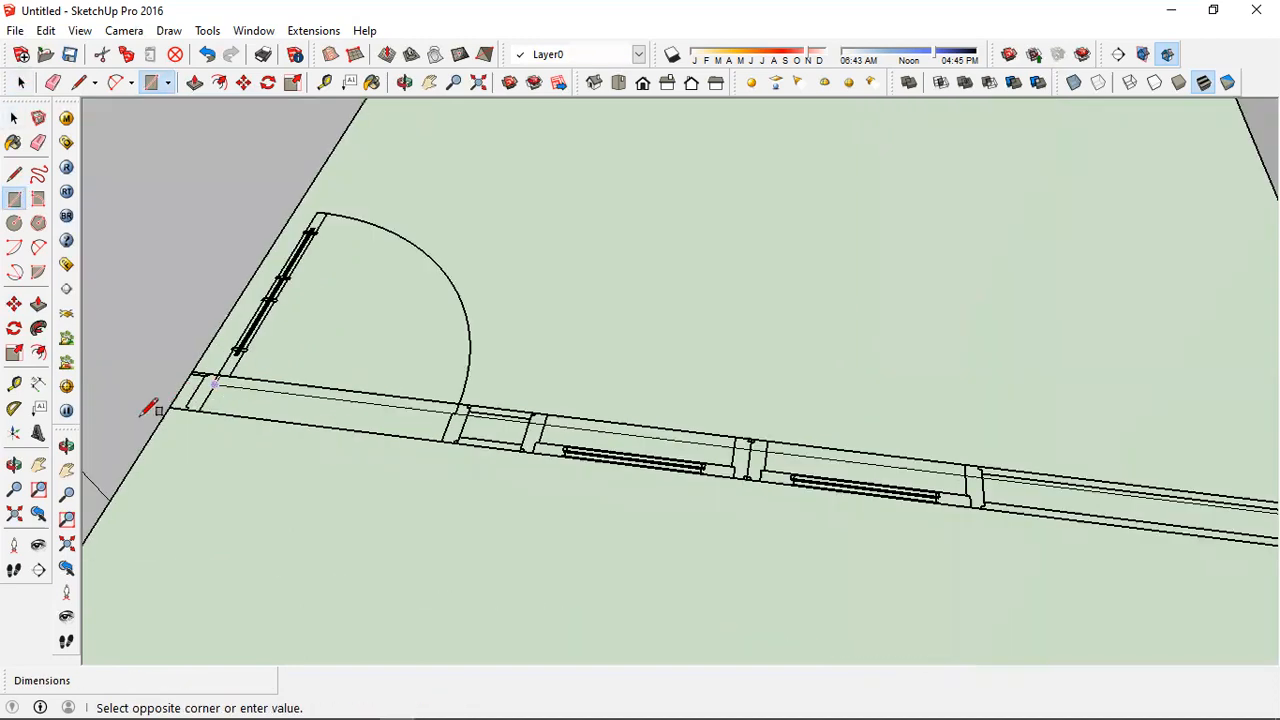
scroll(170, 410, "up", 2)
left_click(205, 405)
scroll(215, 404, "down", 1)
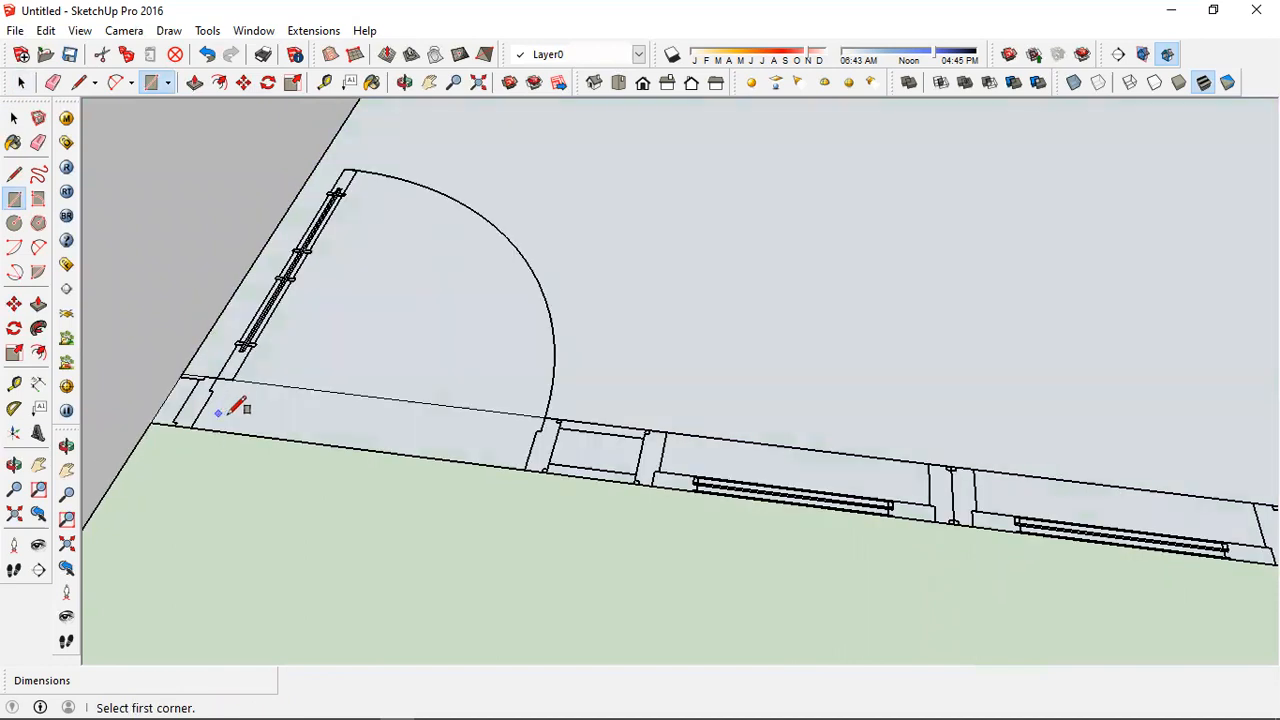
Push/Pull the entrance wall face up to the top of the adjoining raised walls
scroll(322, 430, "down", 2)
key("space")
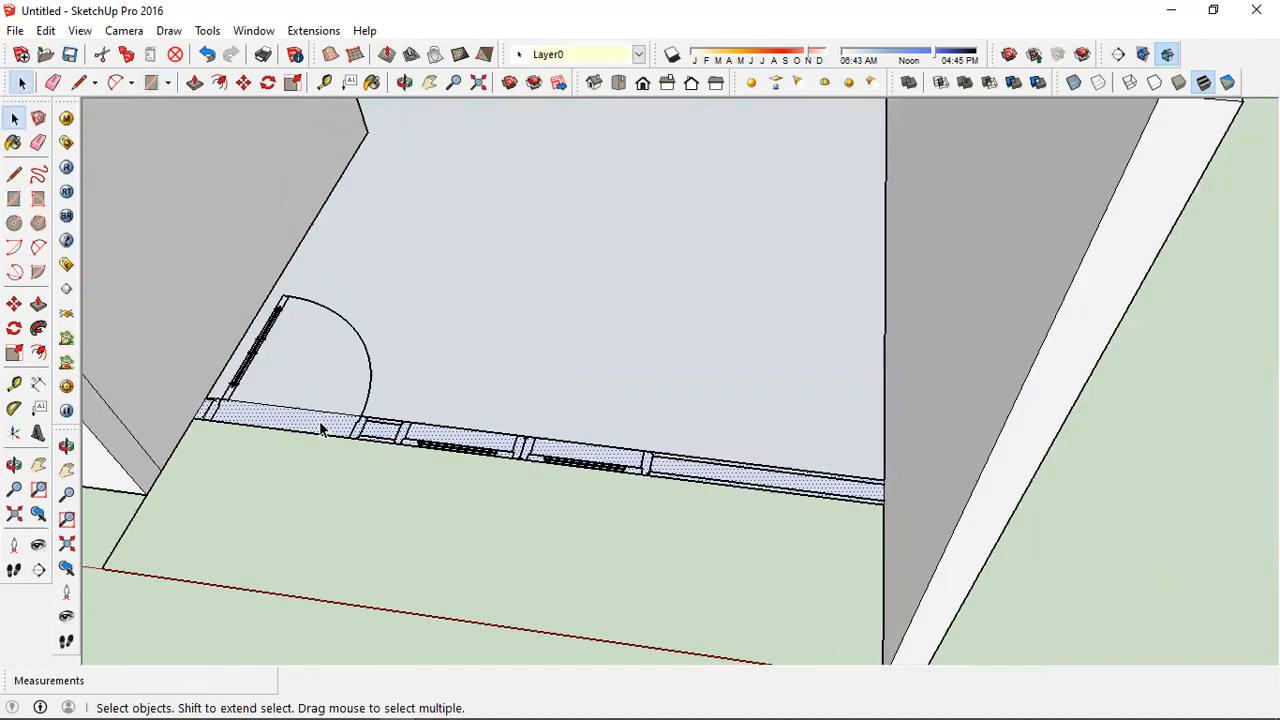
scroll(319, 421, "down", 2)
left_click(319, 425)
key("p")
left_click_drag(319, 425, 480, 309)
scroll(266, 274, "down", 2)
scroll(260, 266, "down", 2)
key("space")
scroll(488, 304, "down", 3)
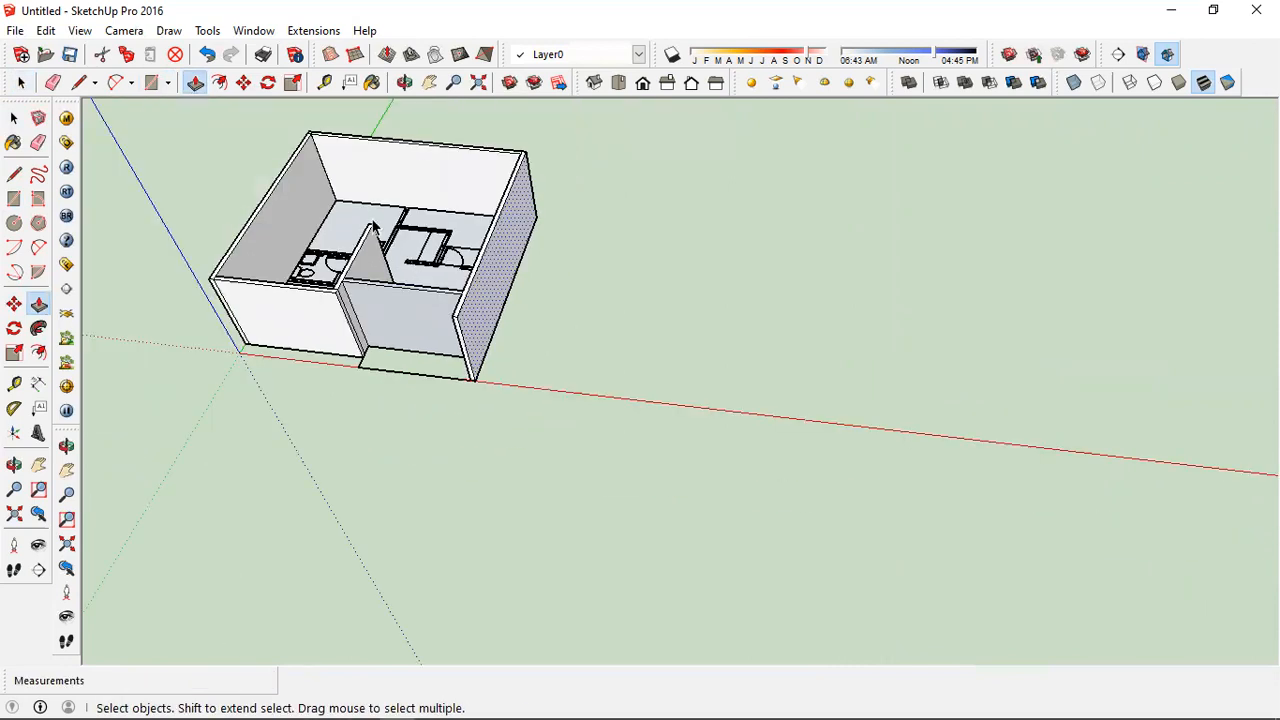
Try pushing the interior floor face down about 463 mm with Push/Pull
scroll(371, 300, "up", 5)
middle_click_drag(388, 297, 413, 301)
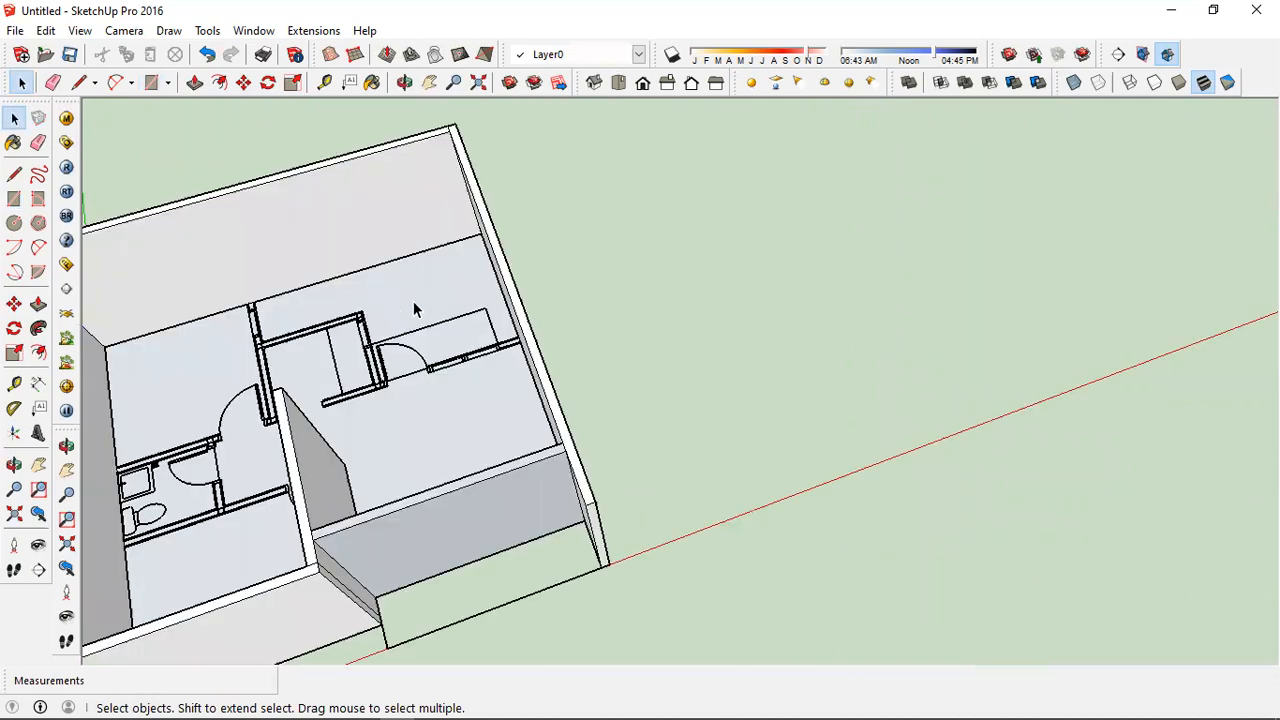
scroll(681, 318, "down", 2)
left_click(443, 316)
scroll(448, 421, "up", 4)
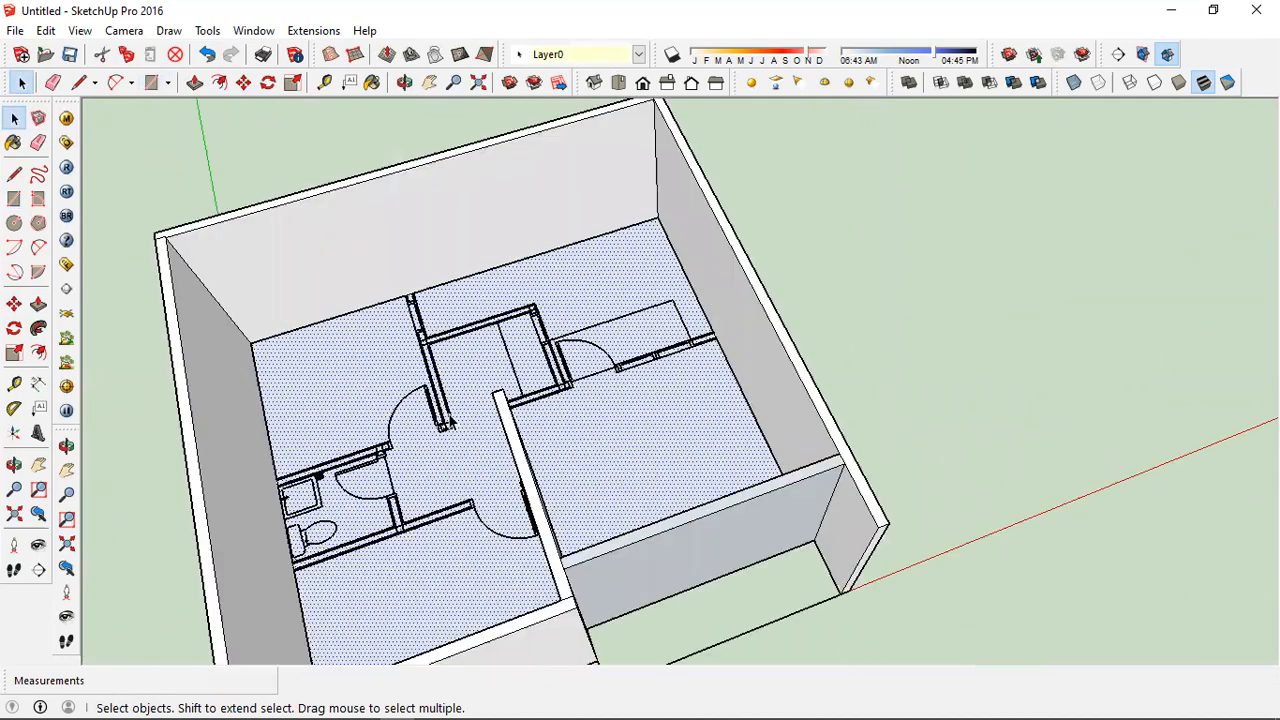
scroll(524, 297, "down", 3)
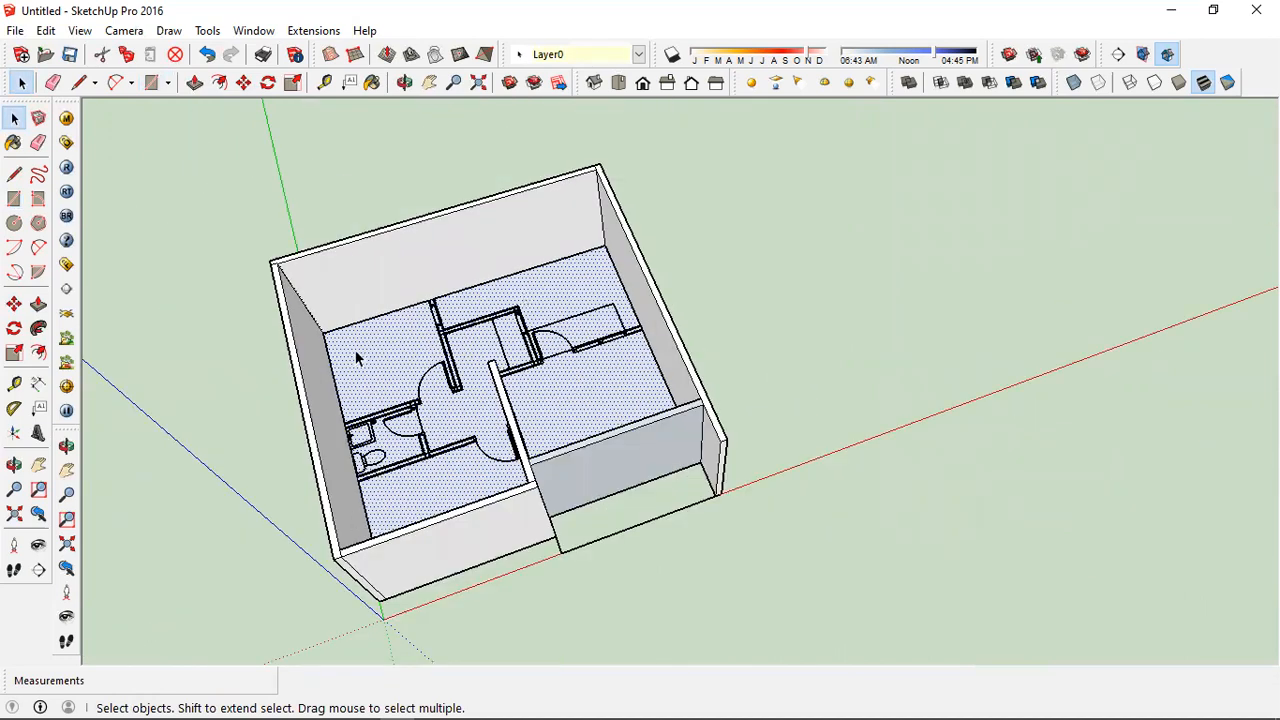
scroll(470, 368, "up", 2)
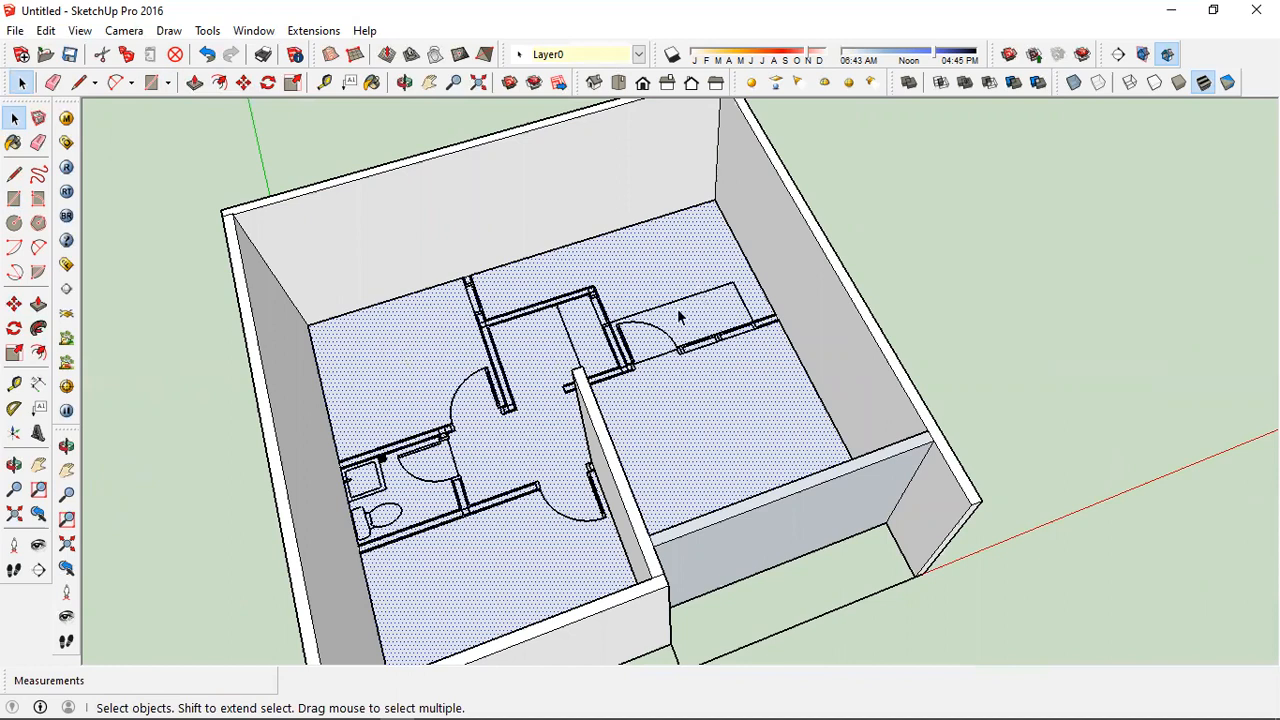
key("p")
scroll(737, 391, "up", 3)
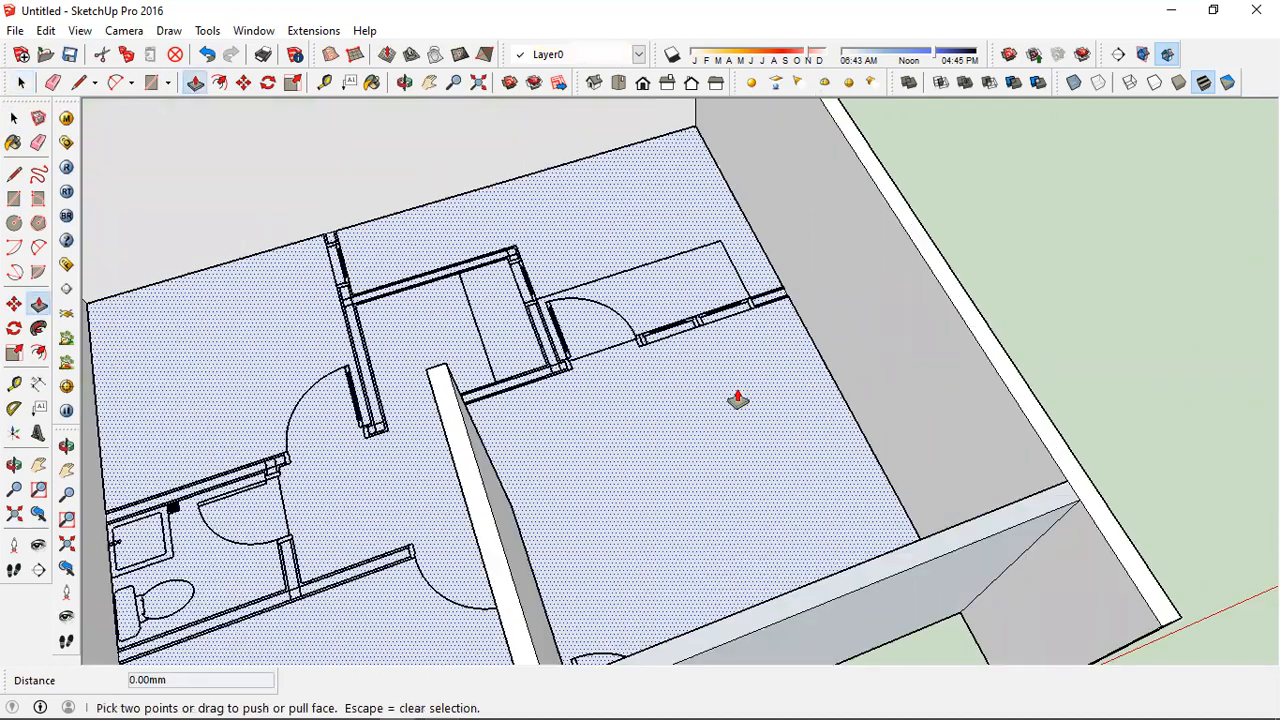
left_click_drag(794, 357, 777, 428)
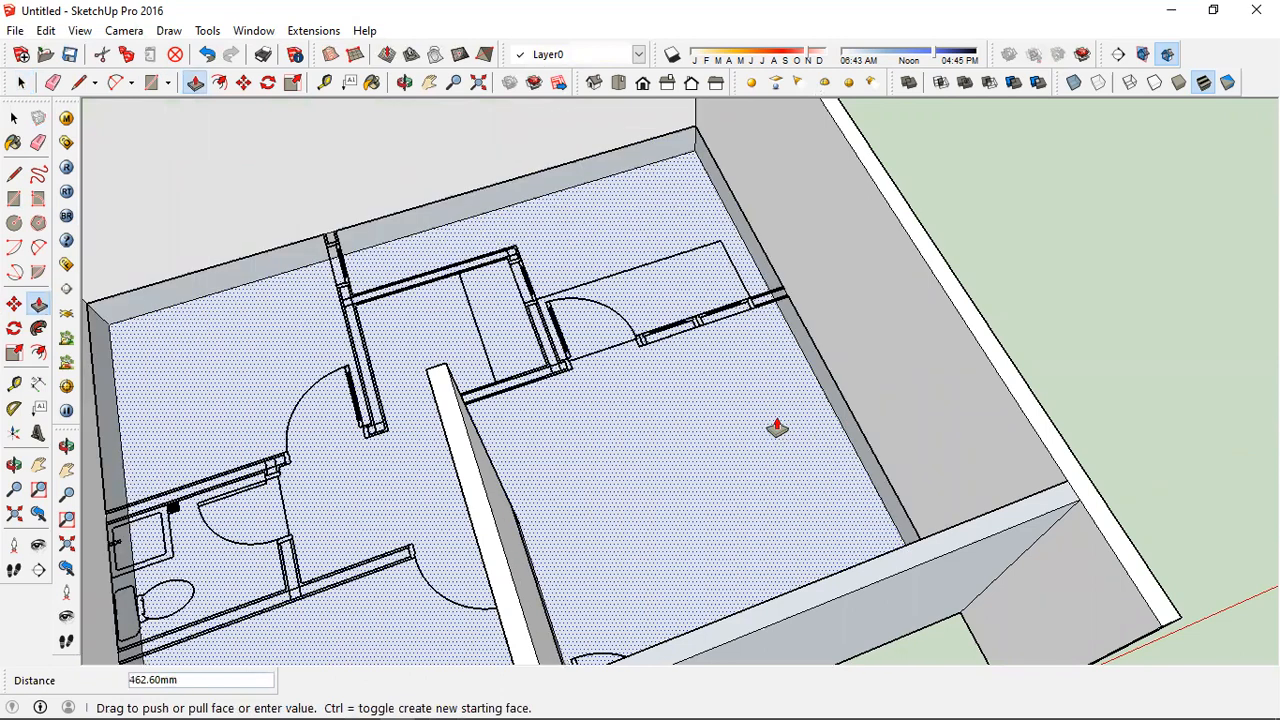
key("space")
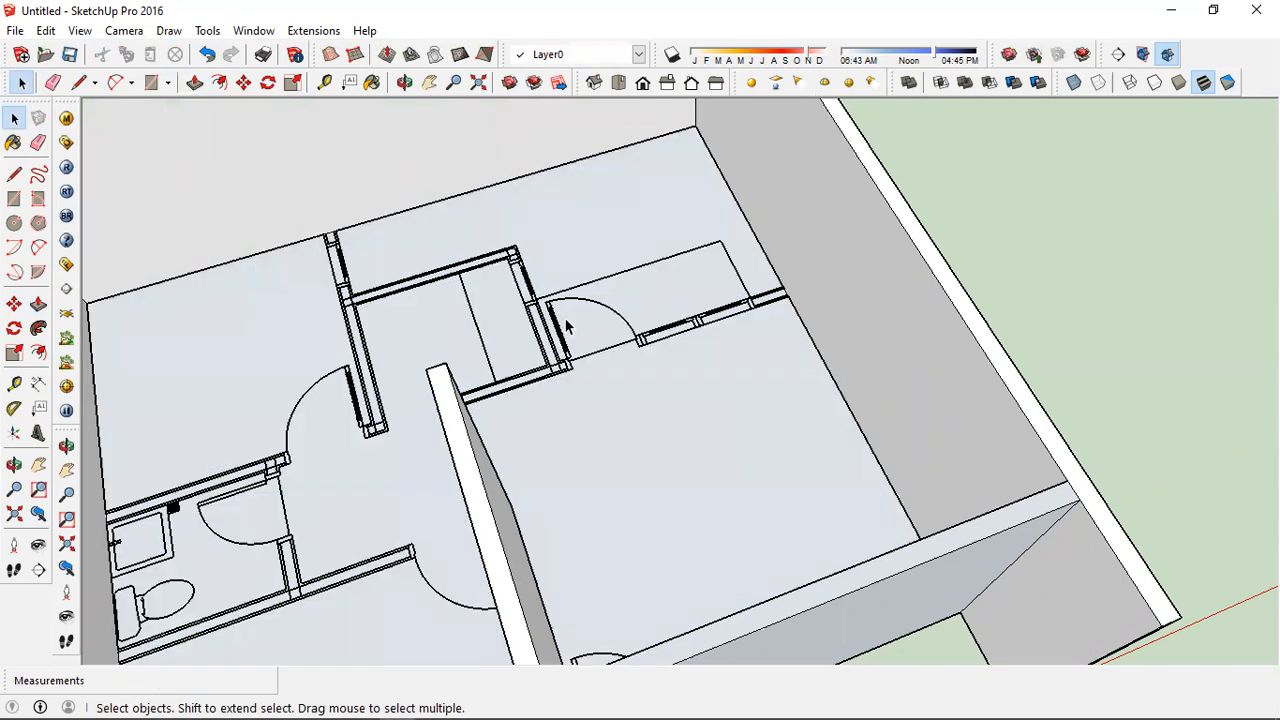
Examine the raised entrance wall, the partition and the interior plan lines from above and from the front
scroll(585, 335, "down", 10)
middle_click_drag(429, 351, 567, 282, "shift")
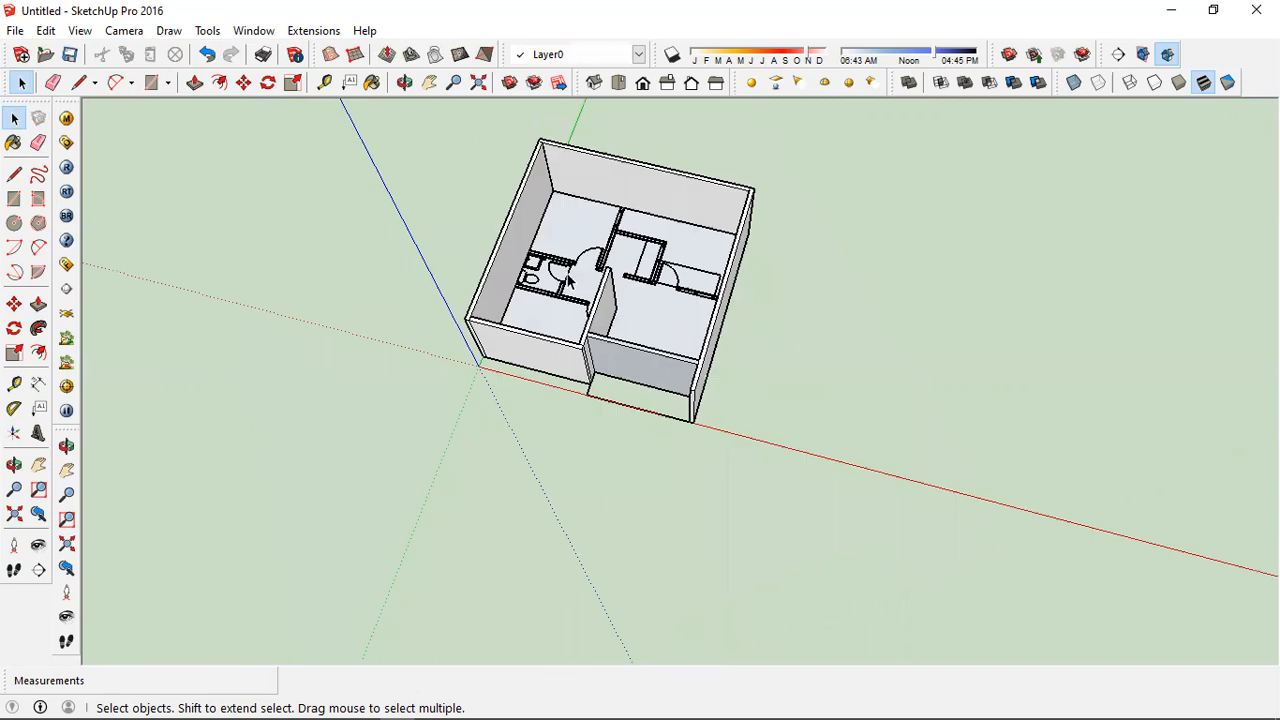
scroll(507, 233, "up", 8)
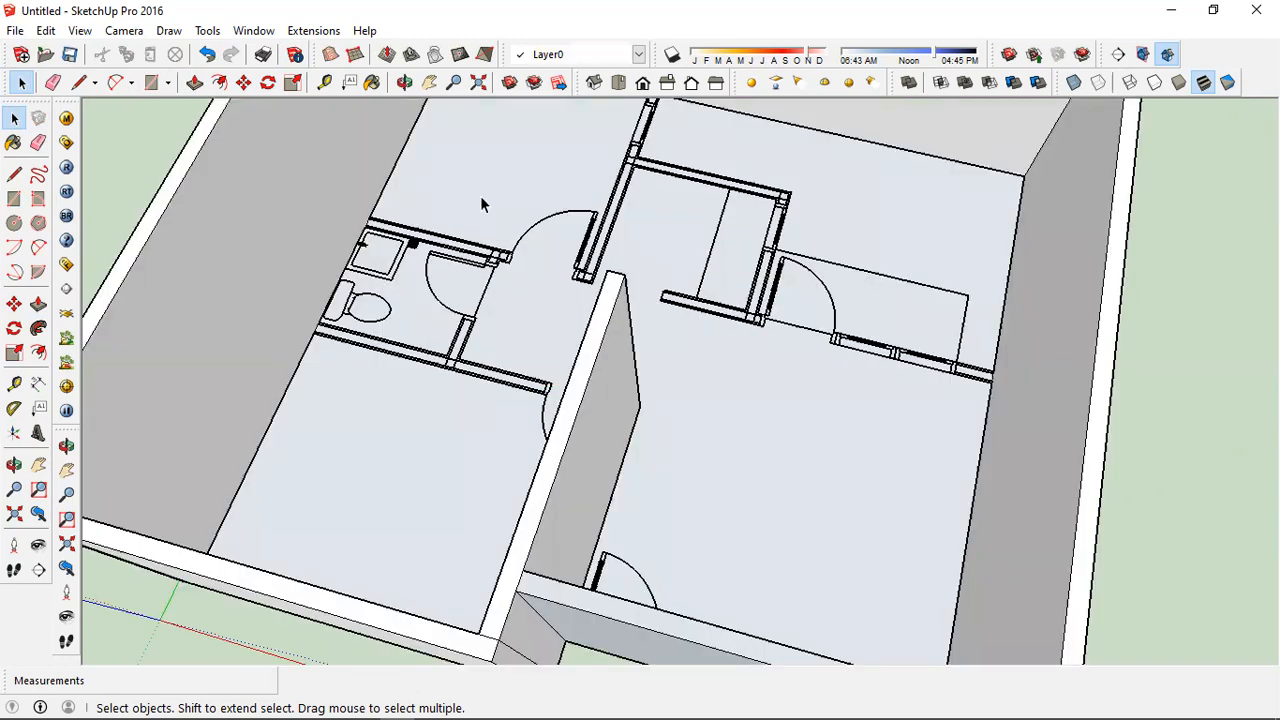
scroll(829, 316, "down", 5)
middle_click_drag(714, 280, 630, 337)
scroll(545, 427, "up", 2)
scroll(535, 410, "up", 4)
middle_click_drag(917, 340, 530, 354)
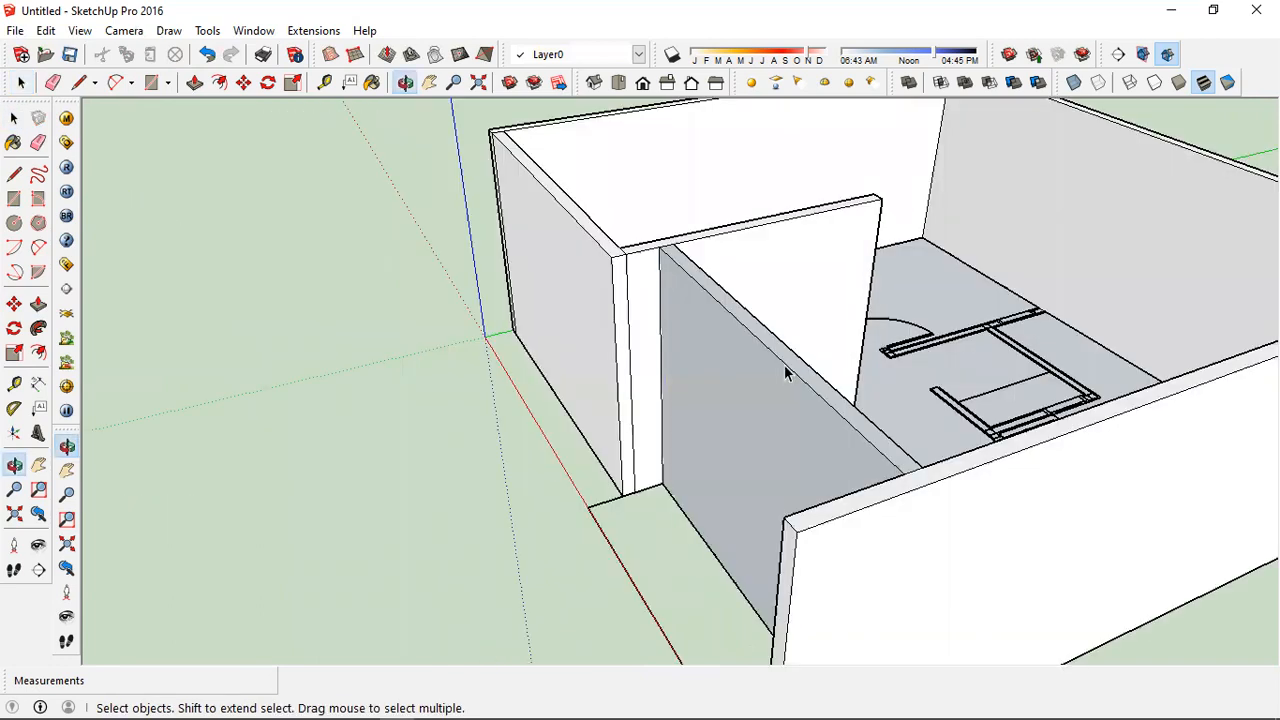
scroll(713, 395, "down", 2)
middle_click_drag(351, 337, 557, 429)
middle_click_drag(789, 434, 775, 435)
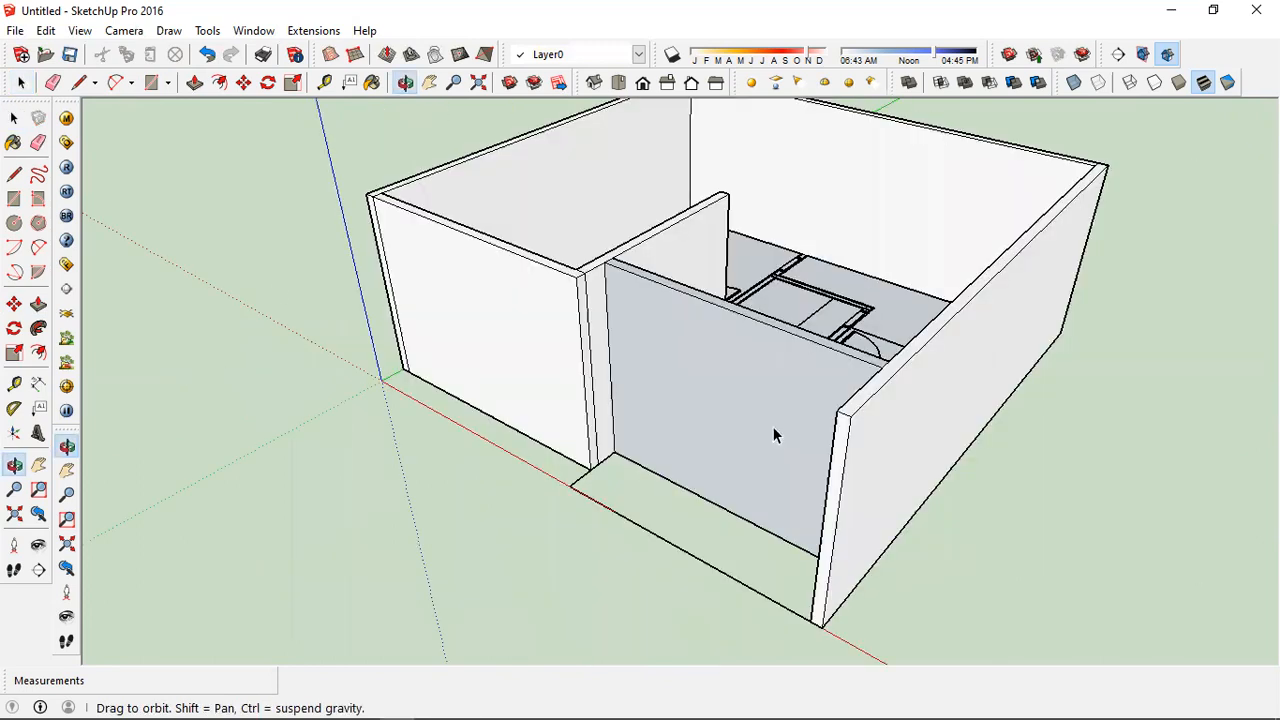
middle_click_drag(621, 315, 647, 297)
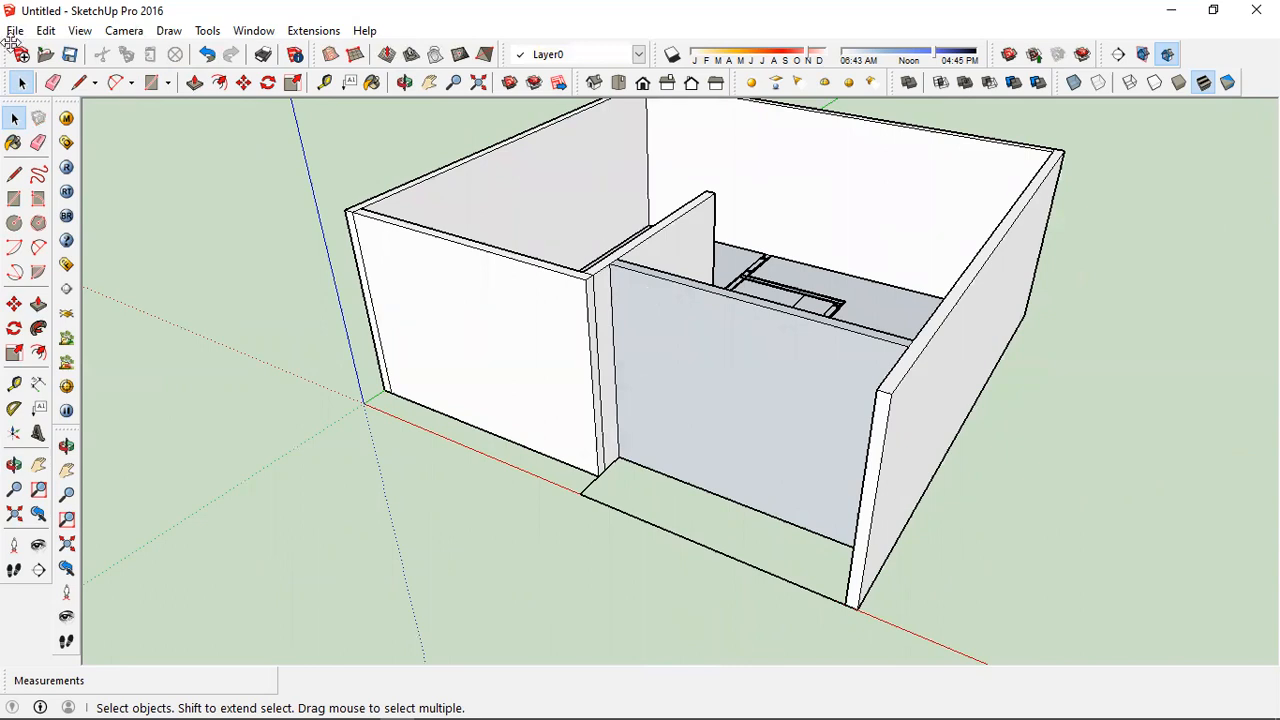
left_click(80, 31)
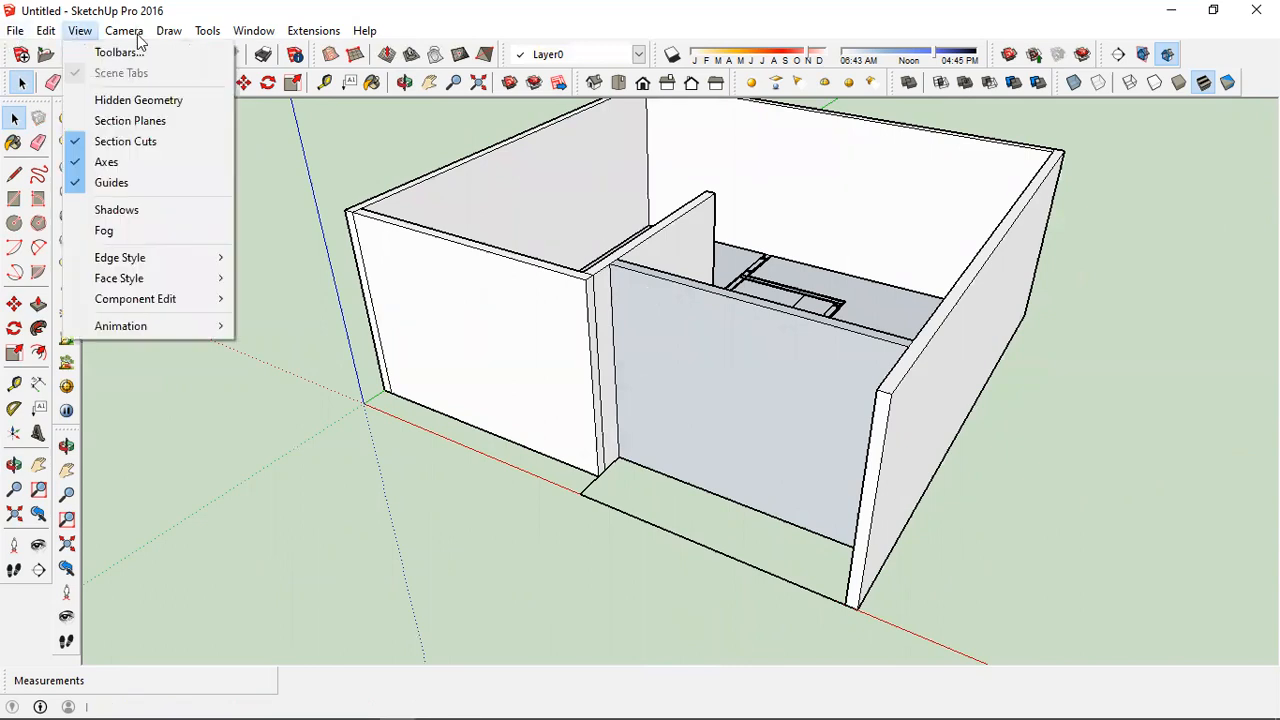
key("Right")
left_click(766, 463)
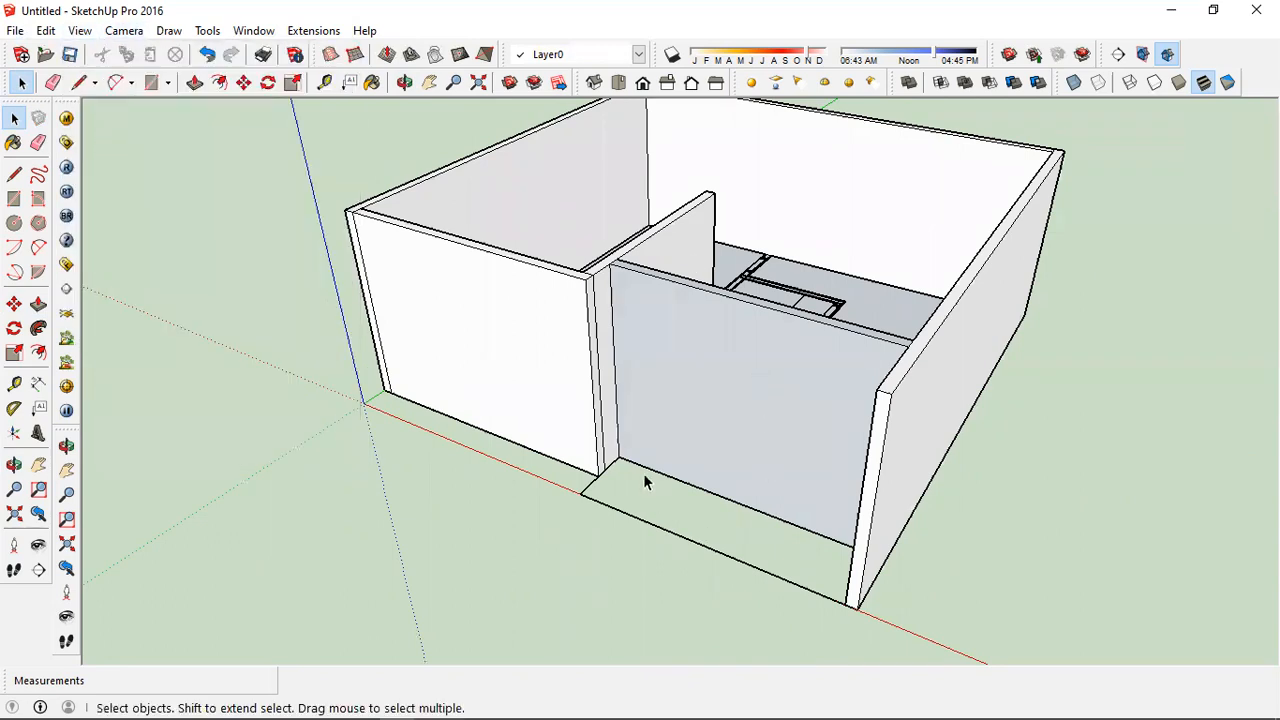
scroll(655, 474, "up", 1)
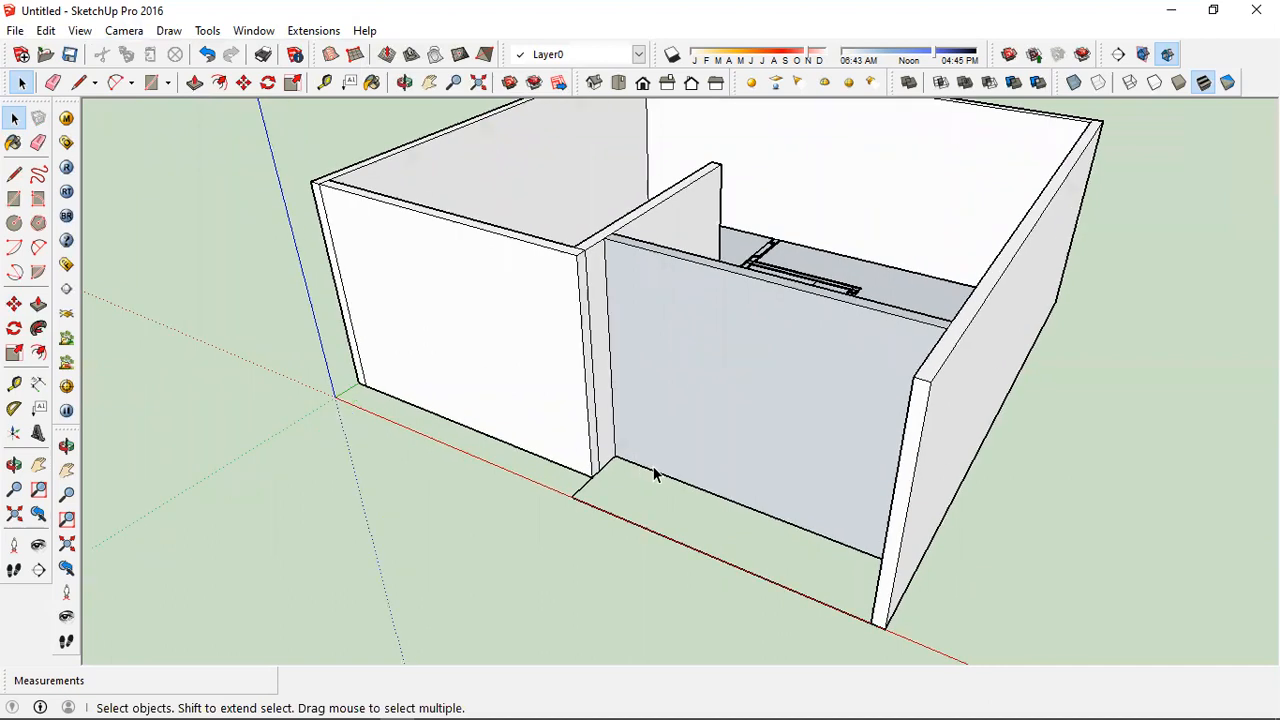
scroll(617, 457, "up", 1)
scroll(600, 440, "up", 1)
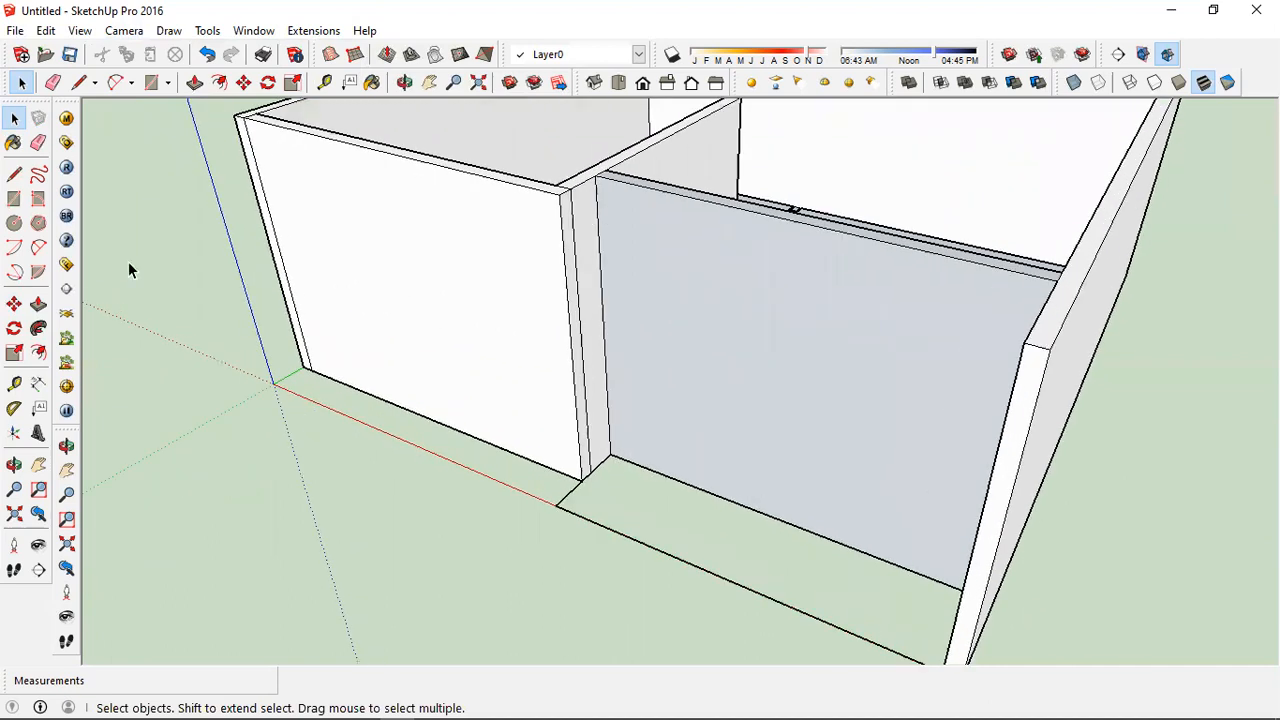
Try the Hidden Line and Wireframe face styles on the model
left_click(80, 31)
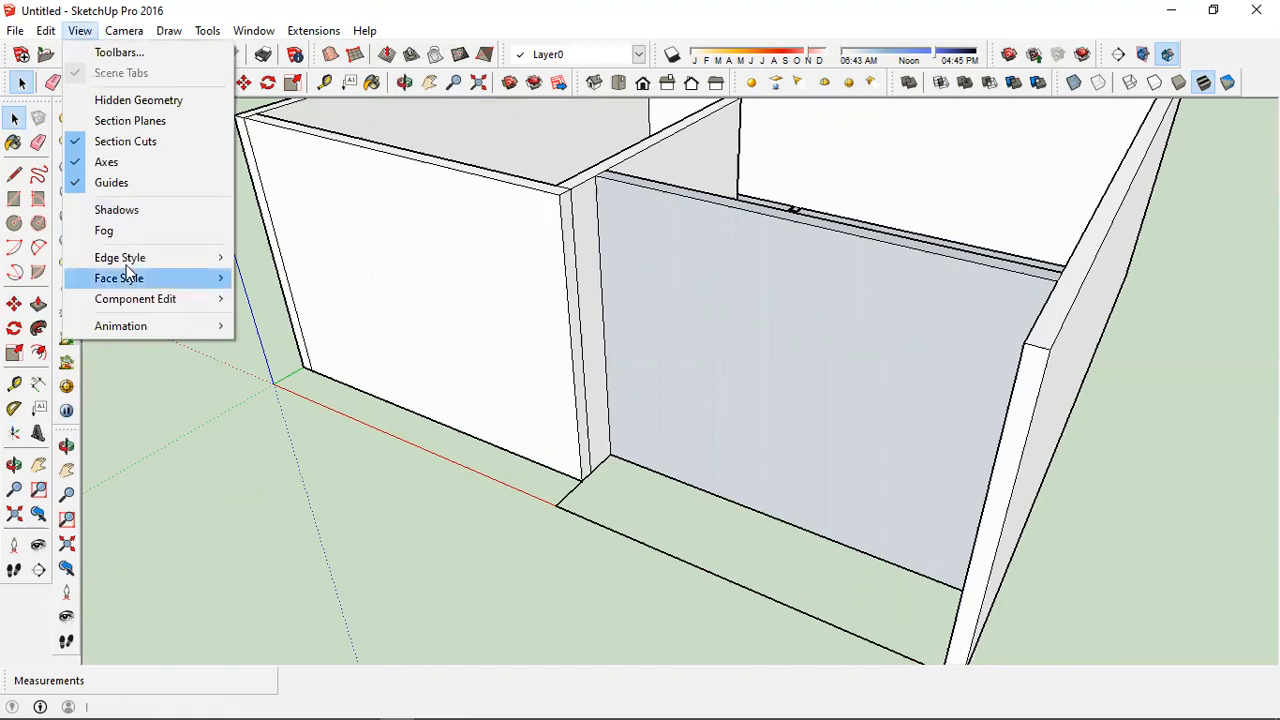
mouse_move(126, 264)
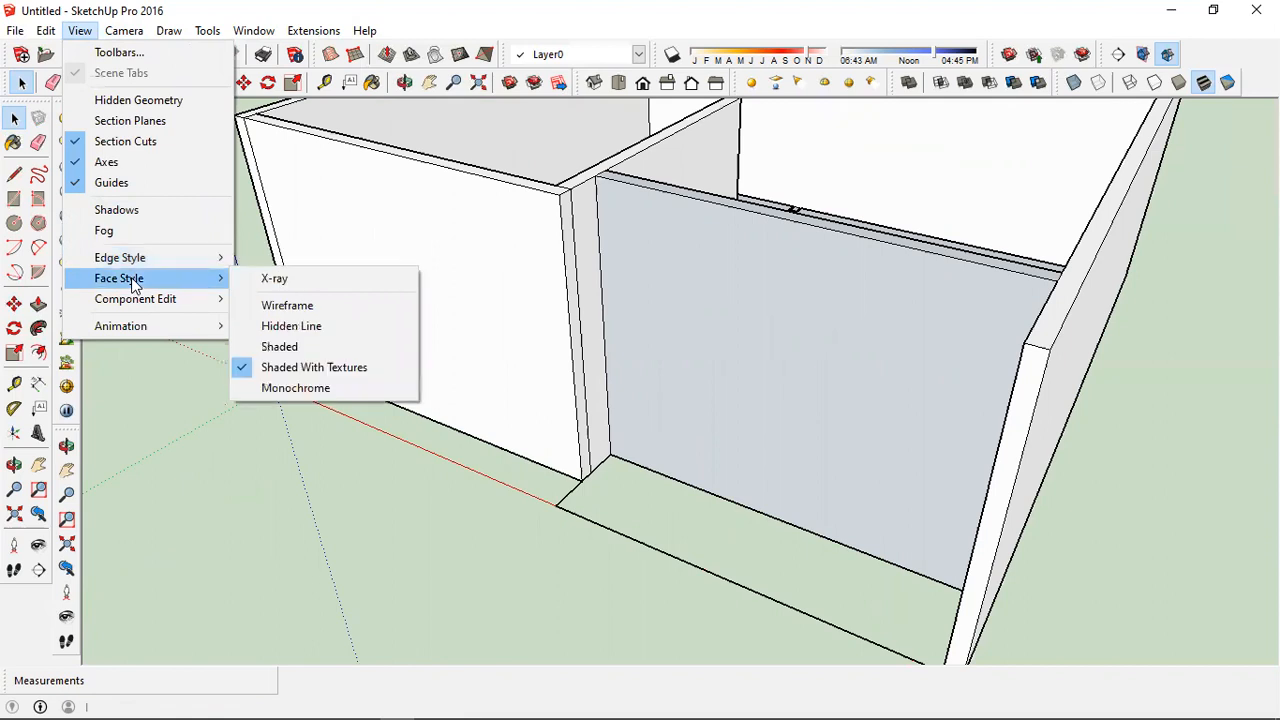
left_click(300, 328)
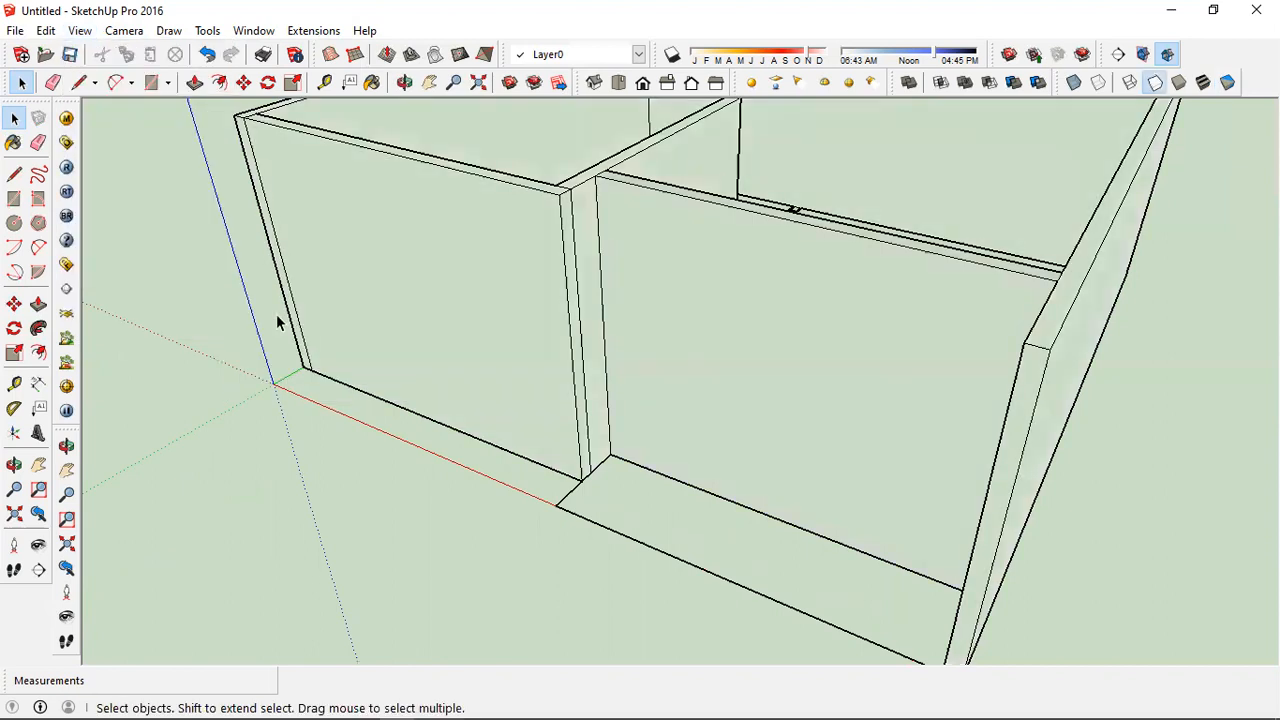
left_click(82, 31)
mouse_move(127, 290)
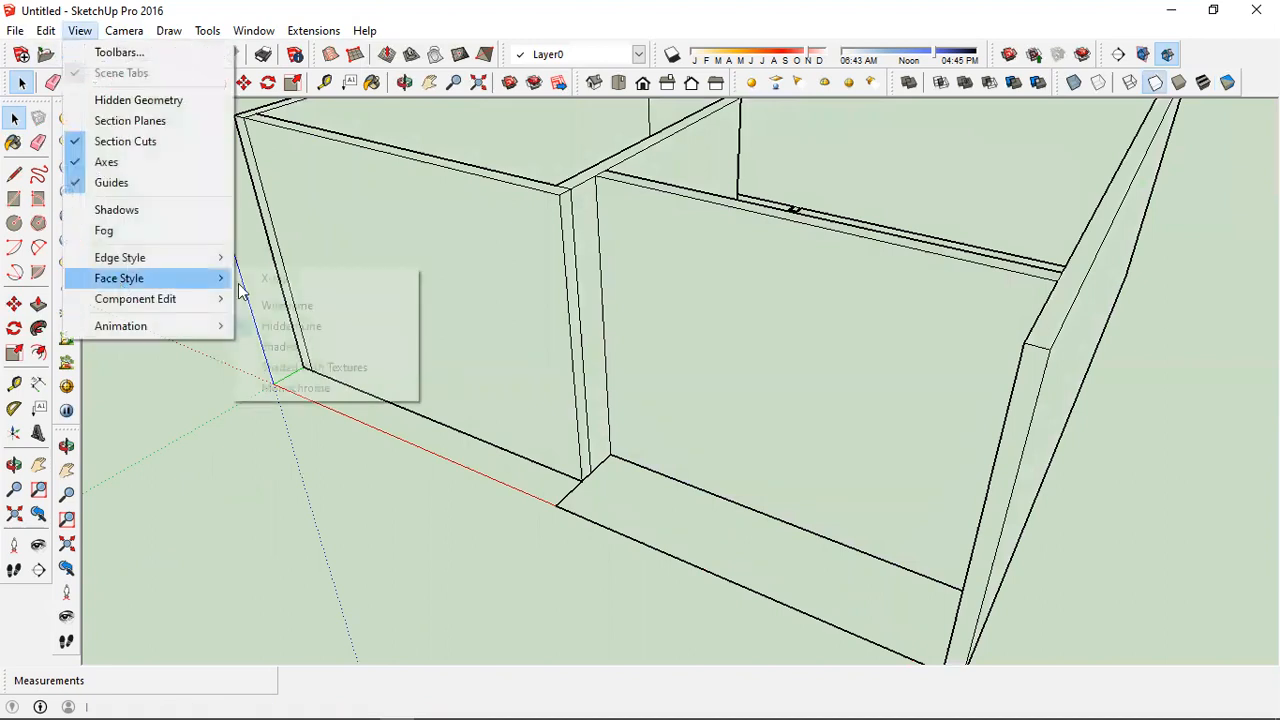
left_click(385, 308)
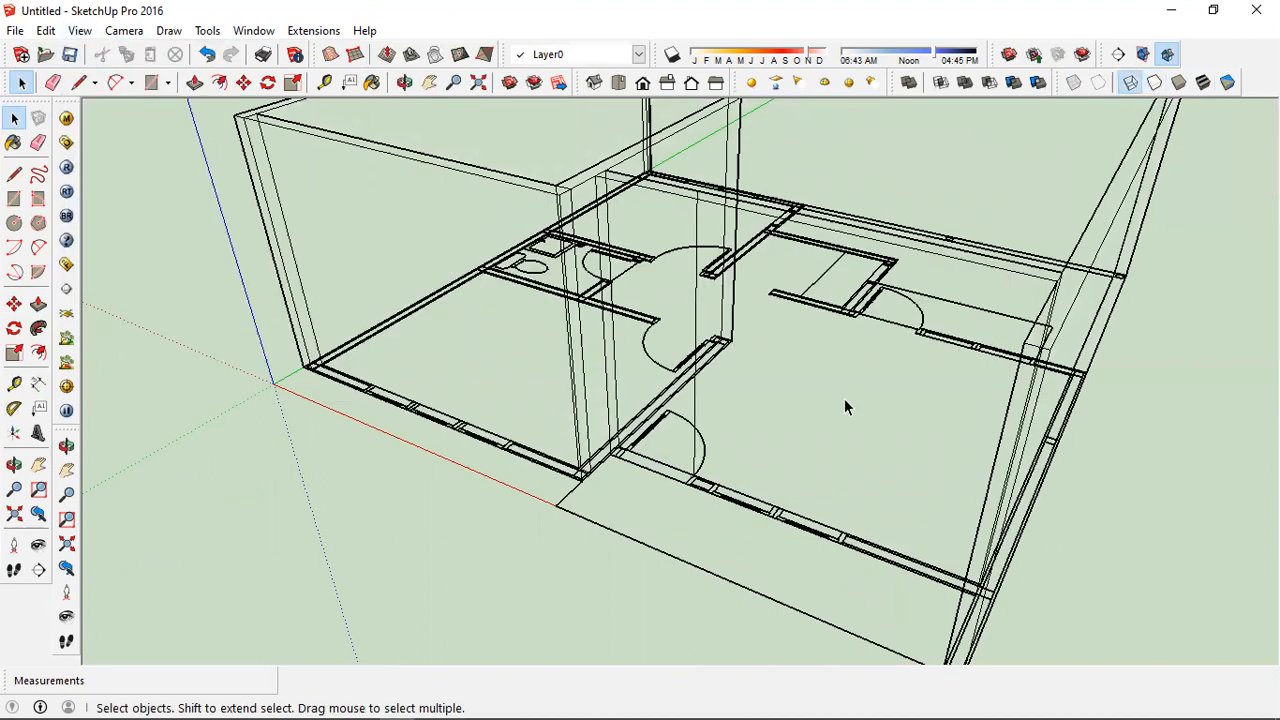
Examine the plan's wall, door and window lines through the wireframe walls from several angles
scroll(870, 394, "down", 2)
middle_click_drag(870, 394, 631, 346)
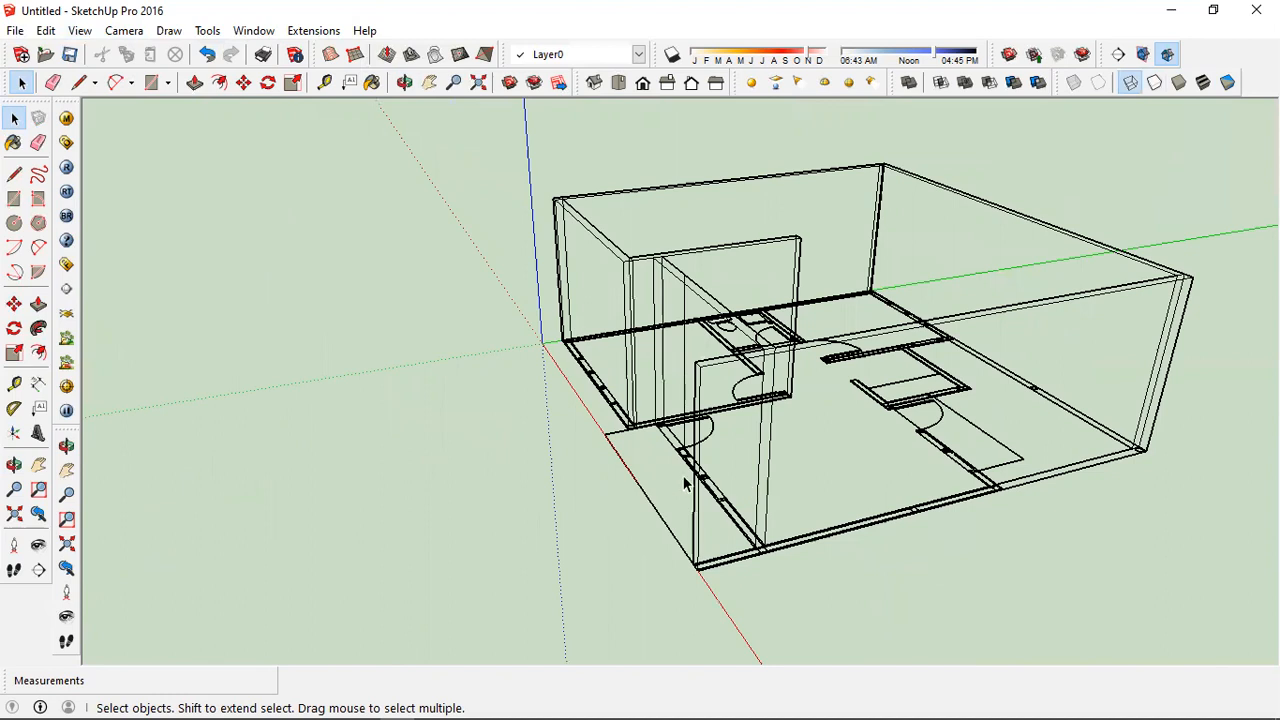
scroll(690, 481, "up", 3)
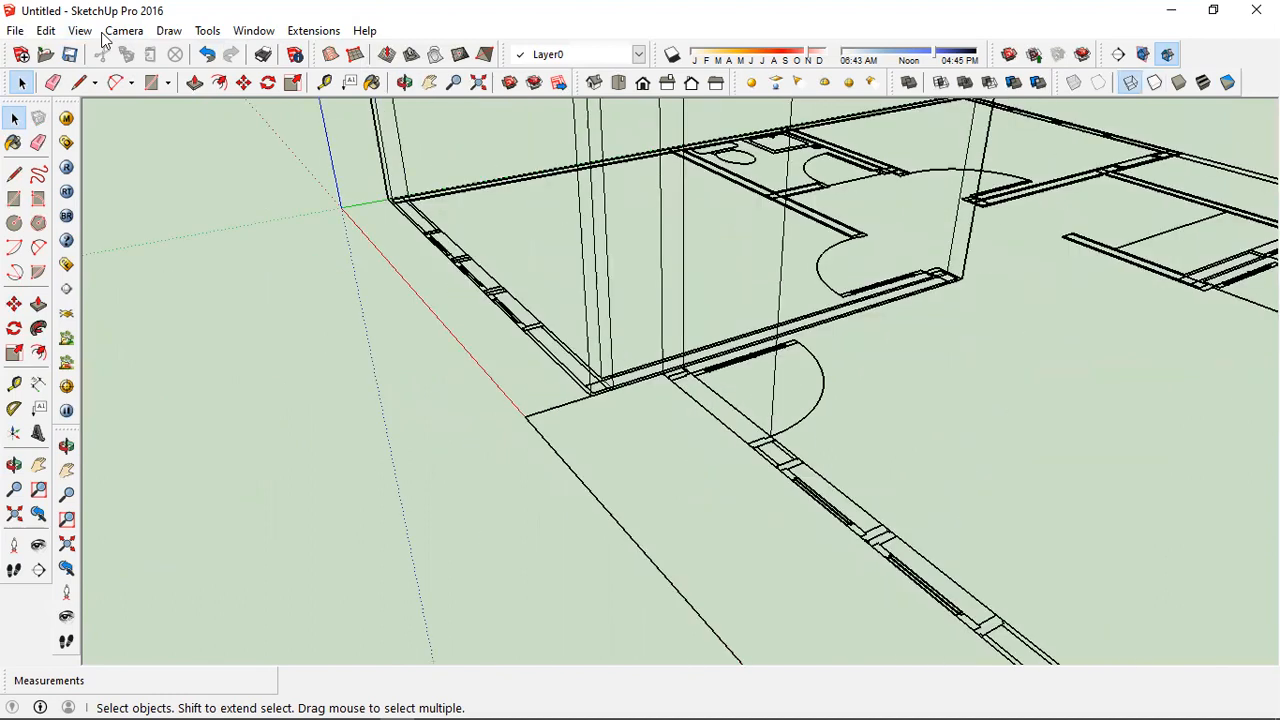
scroll(523, 352, "down", 3)
middle_click_drag(523, 348, 811, 387)
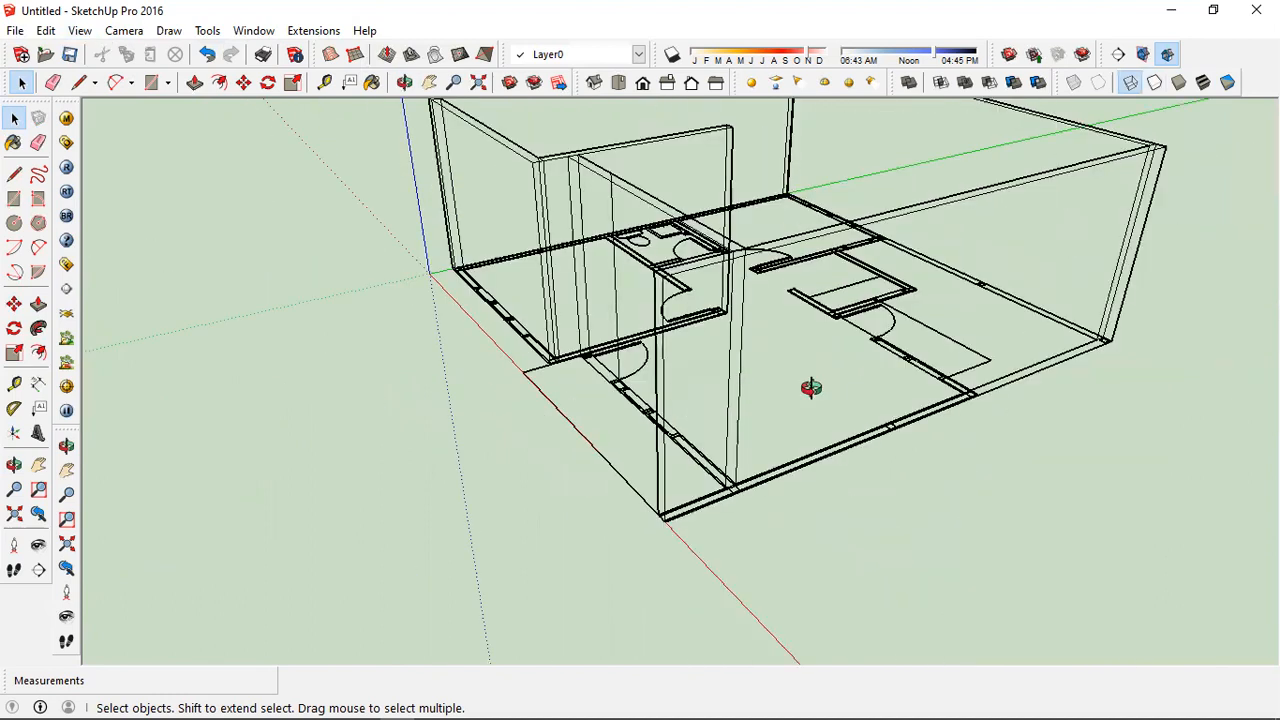
scroll(820, 395, "up", 3)
middle_click_drag(714, 425, 904, 391)
scroll(375, 337, "down", 3)
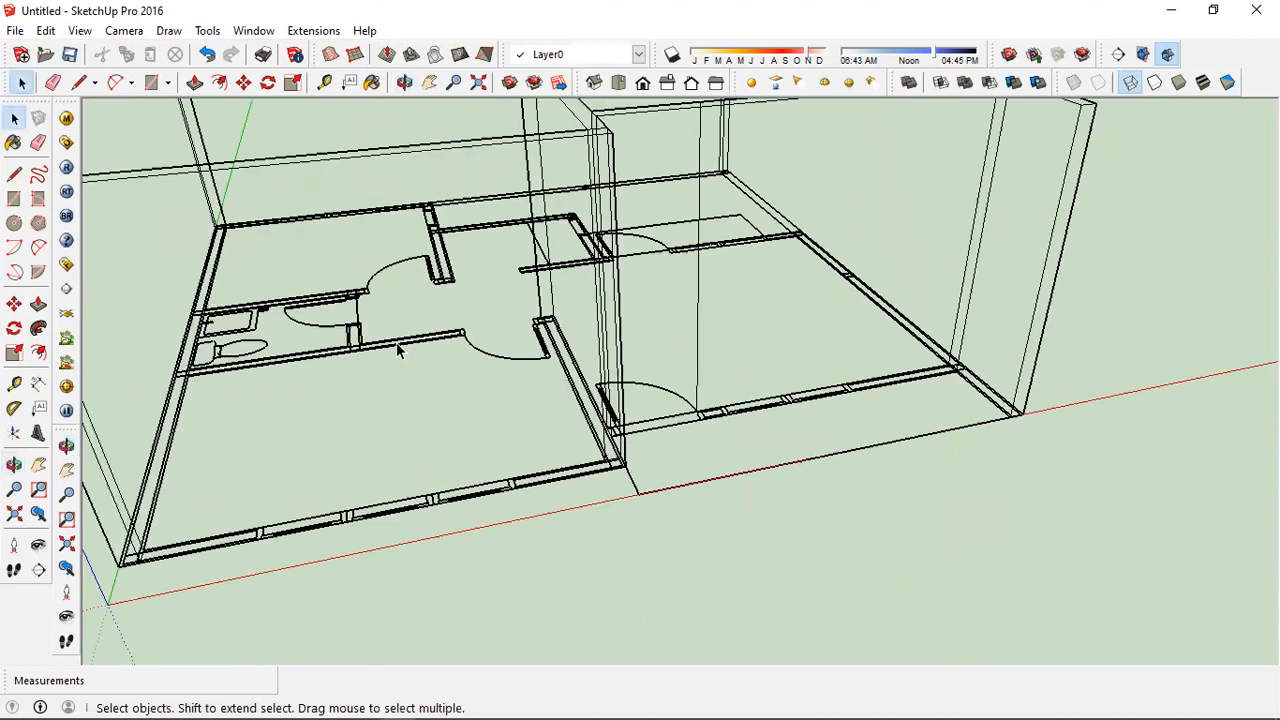
scroll(398, 415, "down", 2)
scroll(408, 414, "up", 3)
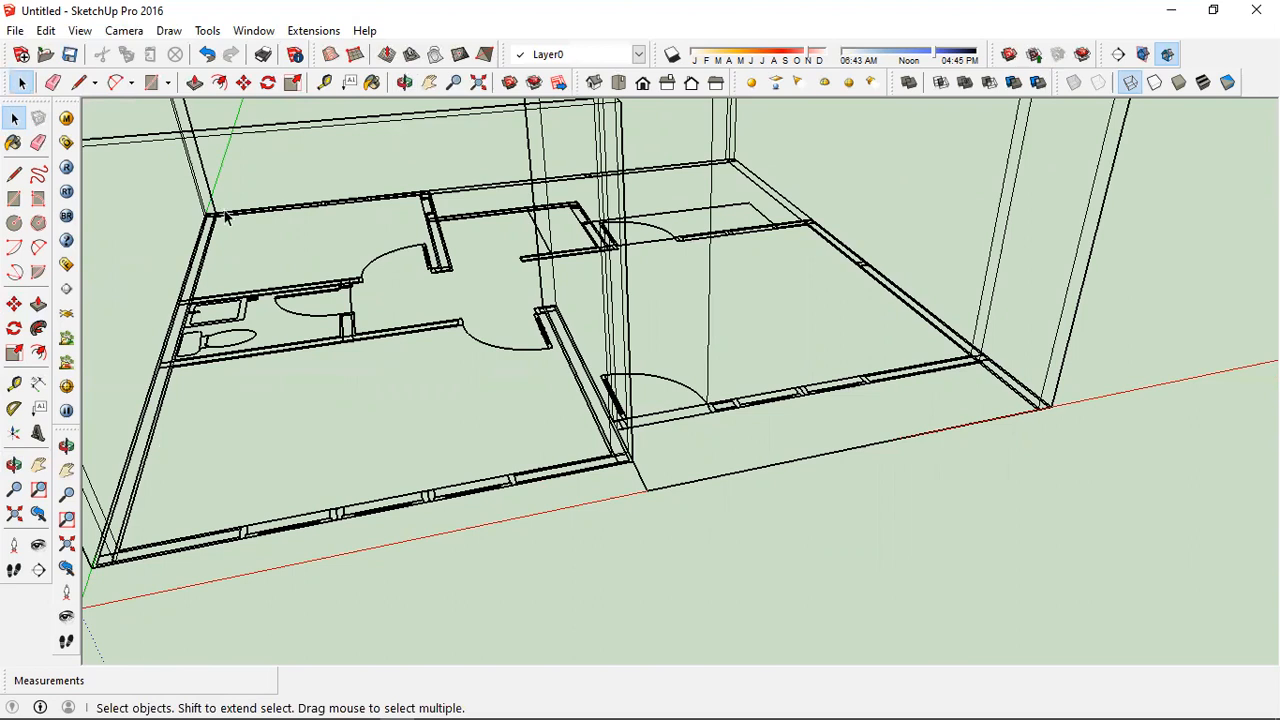
Change the face style to Shaded, followed by Shaded With Textures
left_click(88, 32)
mouse_move(280, 305)
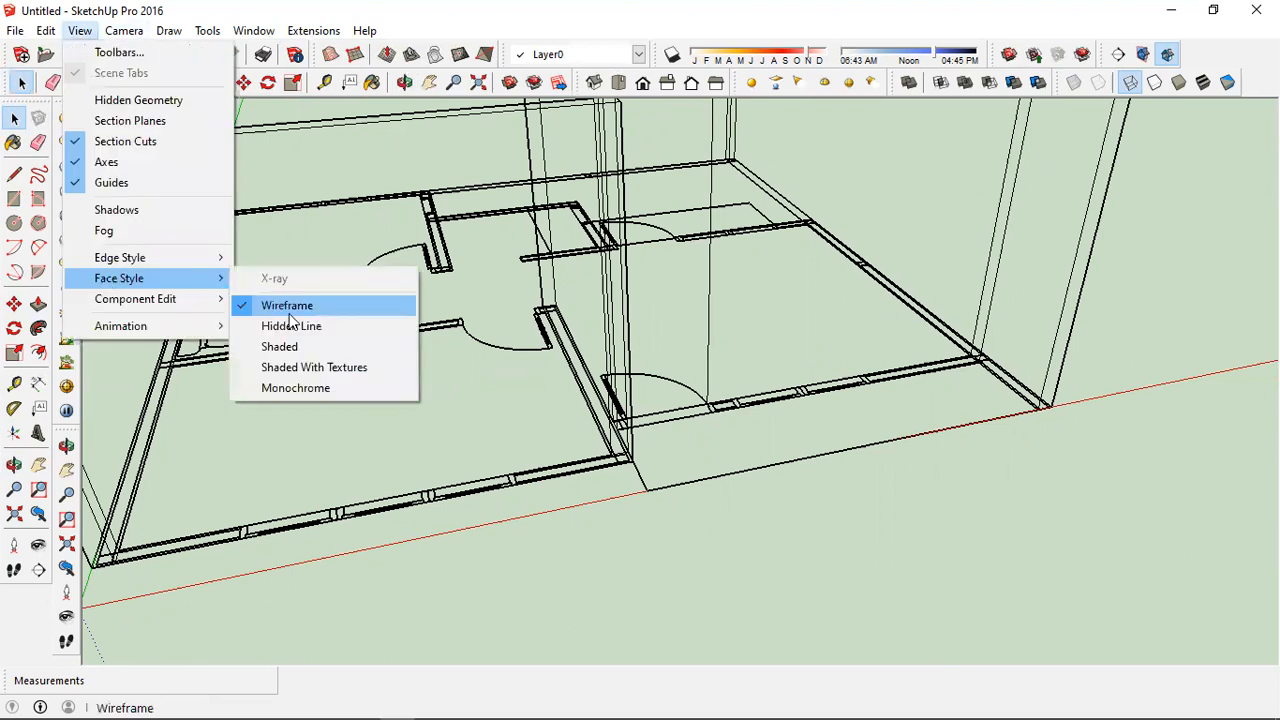
left_click(292, 347)
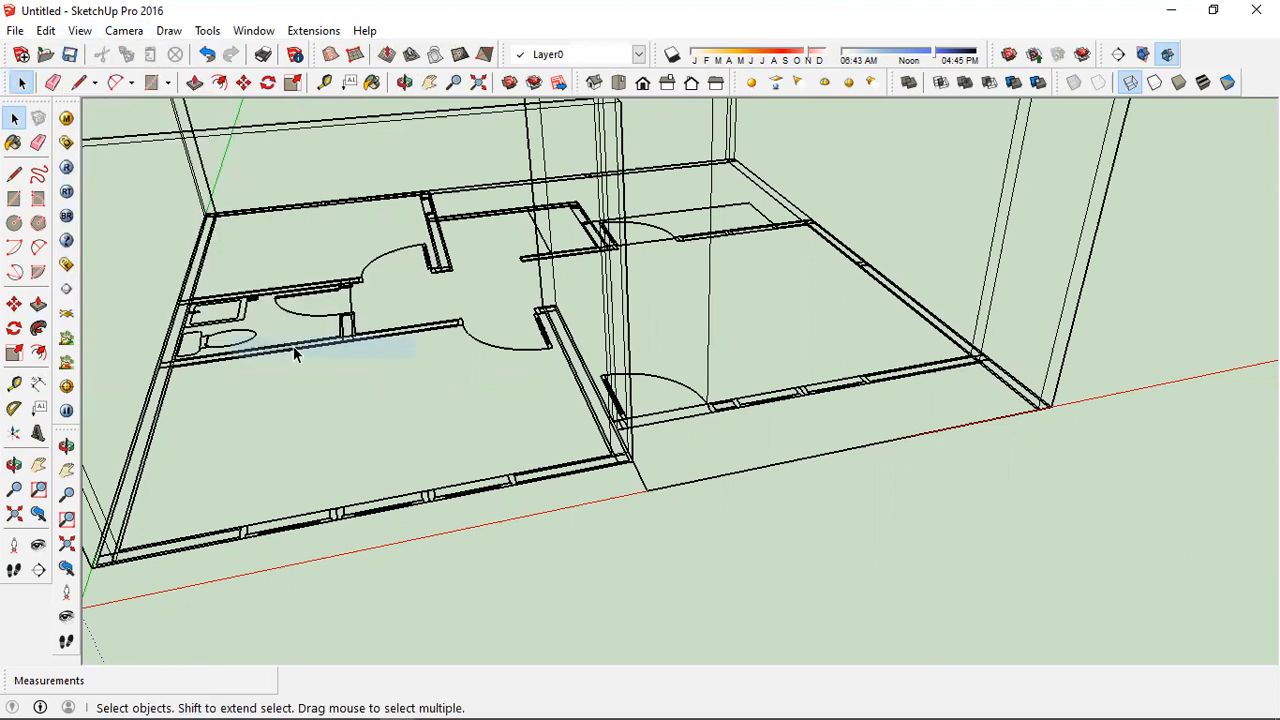
left_click(88, 33)
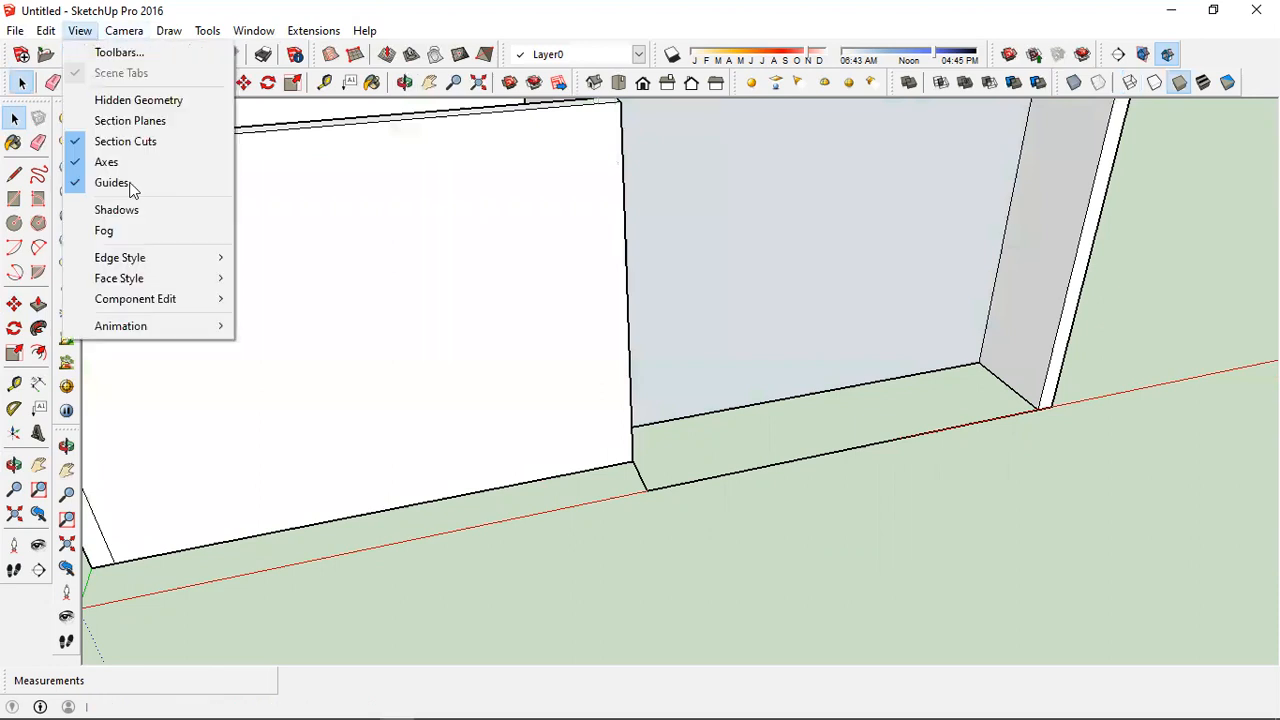
mouse_move(160, 279)
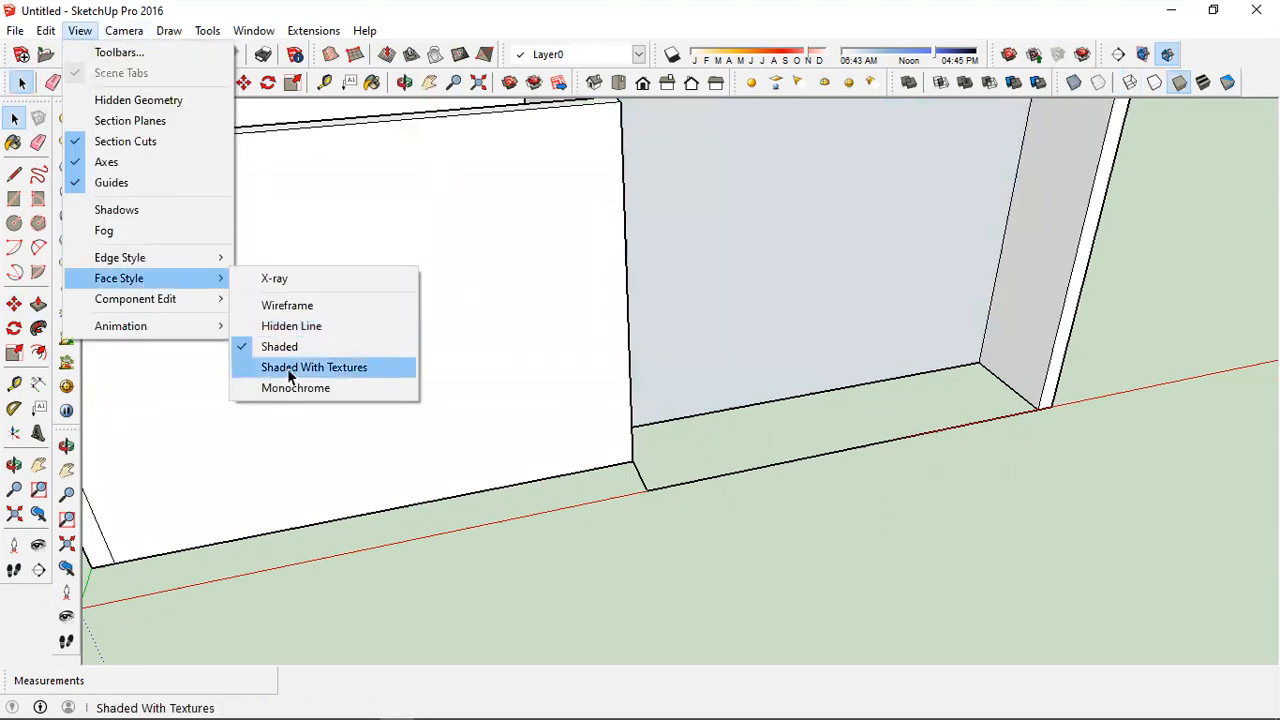
Turn on the X-ray face style so the plan lines show through the raised walls
left_click(87, 31)
left_click(124, 30)
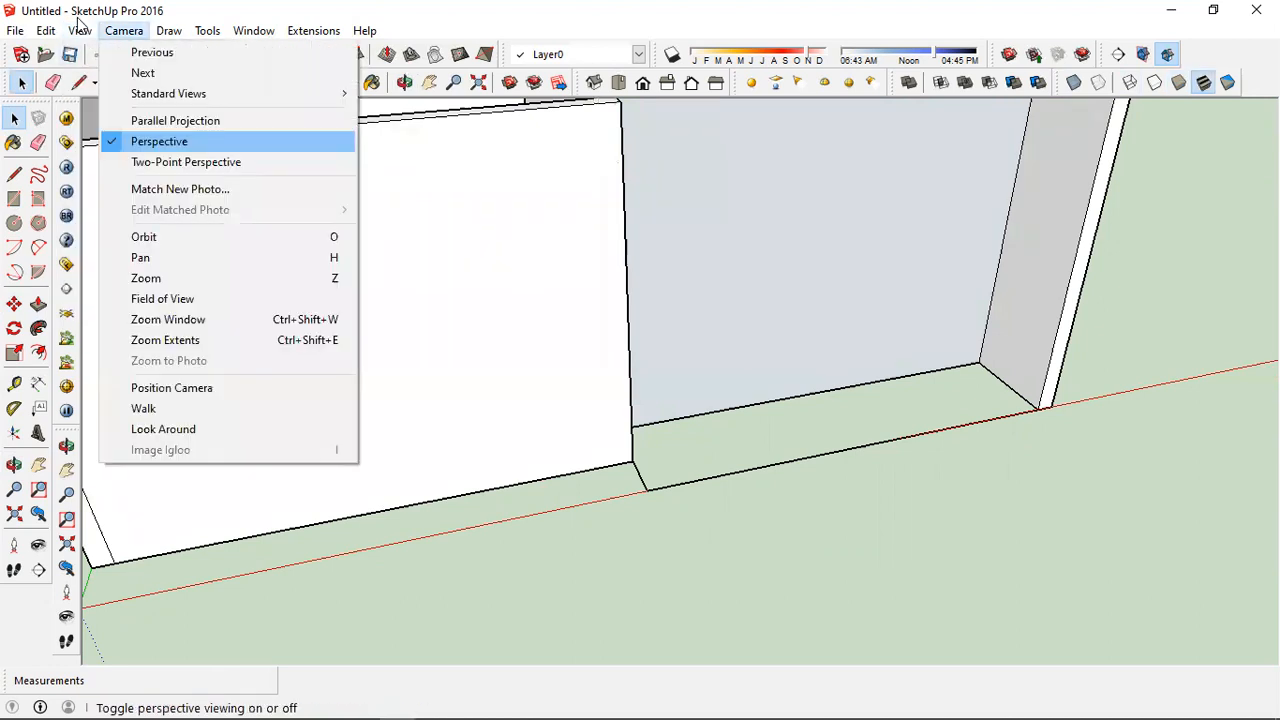
mouse_move(80, 22)
mouse_move(148, 262)
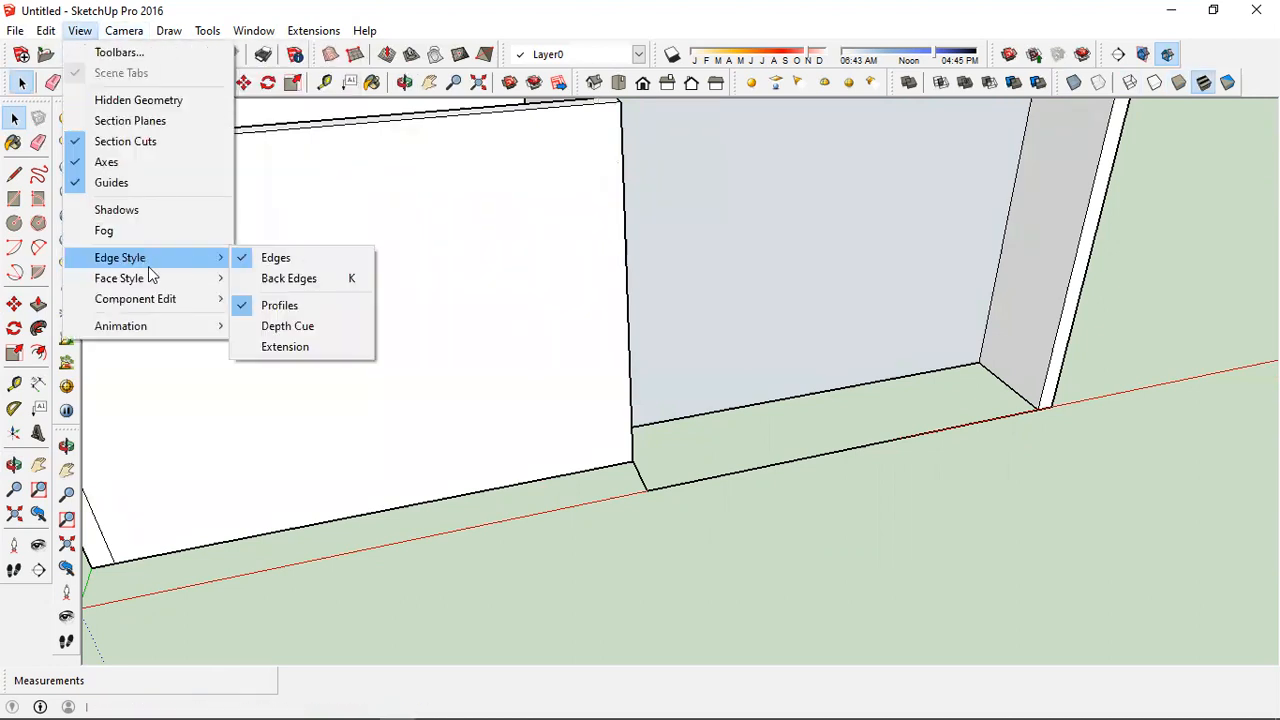
left_click(262, 280)
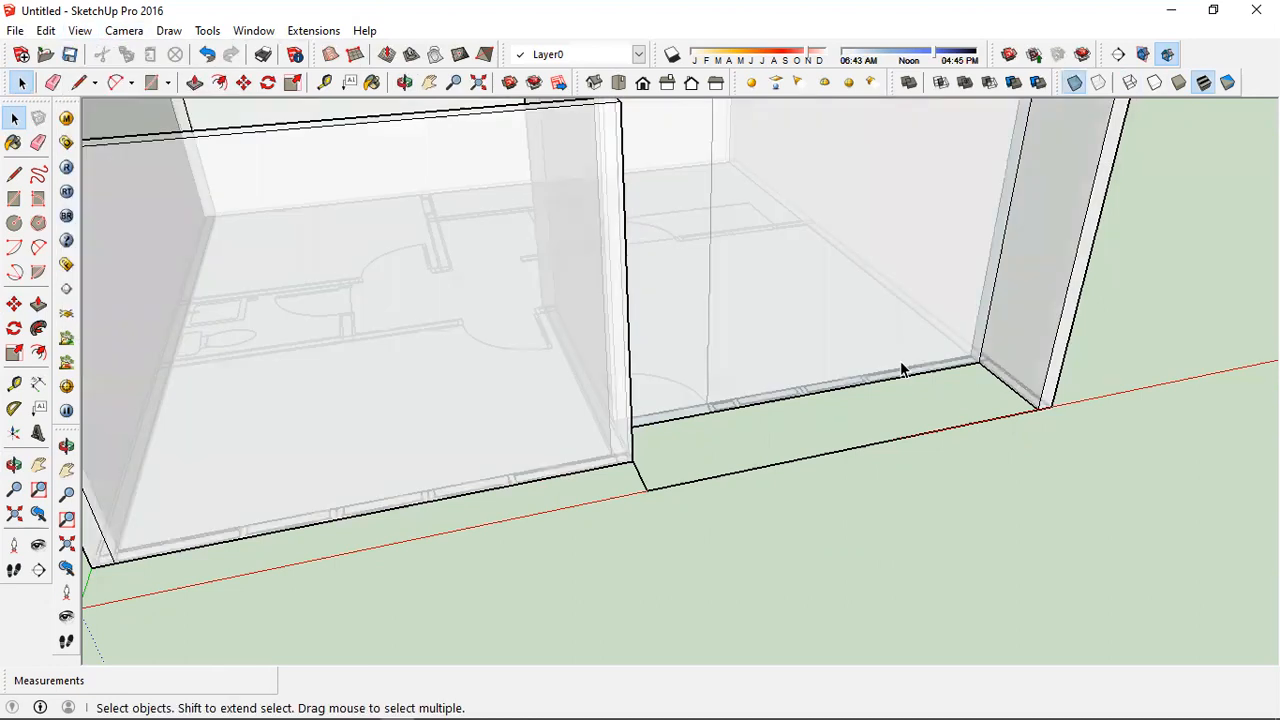
Examine the door and window symbols along the base of the entrance wall through the transparent faces
middle_click_drag(777, 389, 726, 377)
scroll(619, 469, "up", 5)
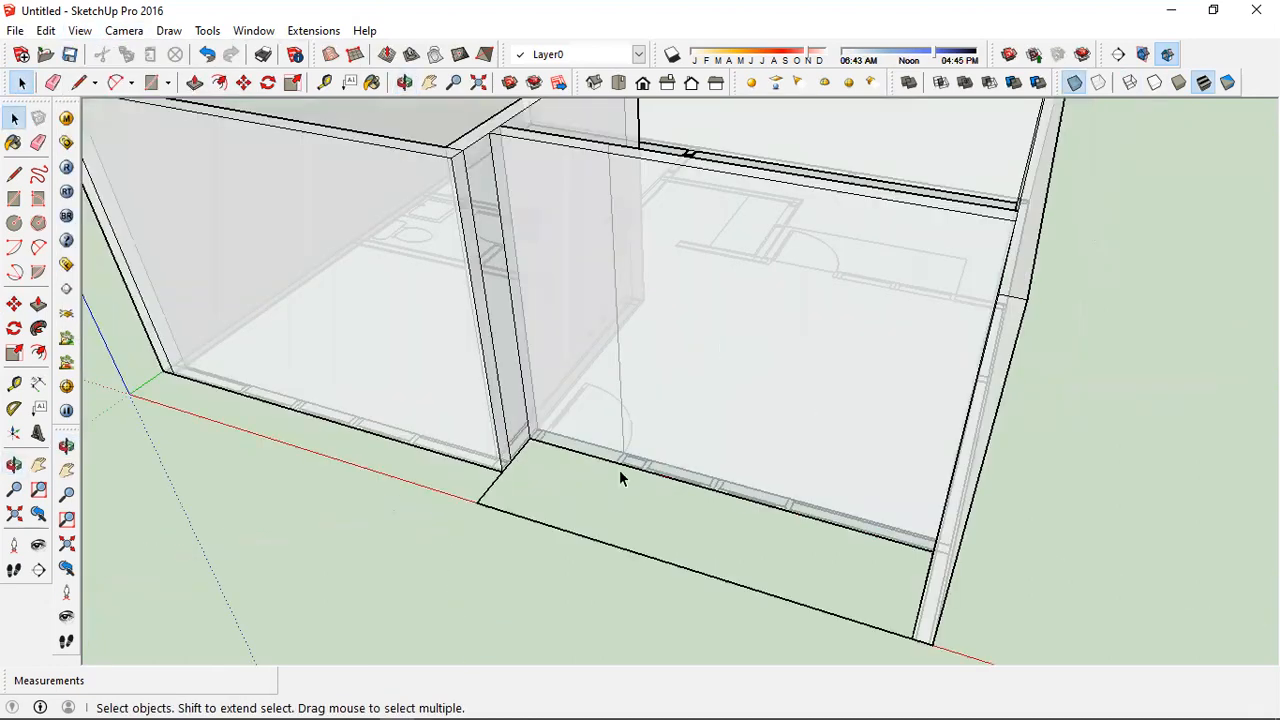
scroll(647, 483, "up", 2)
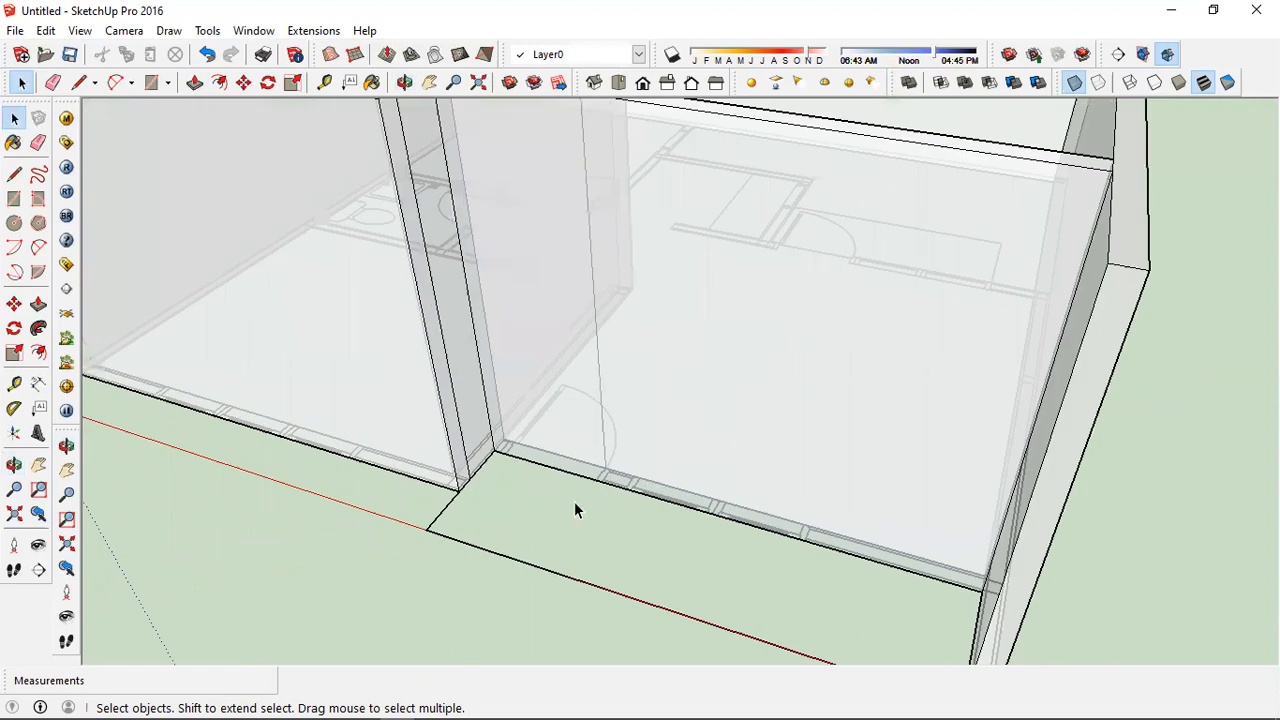
scroll(580, 505, "down", 3)
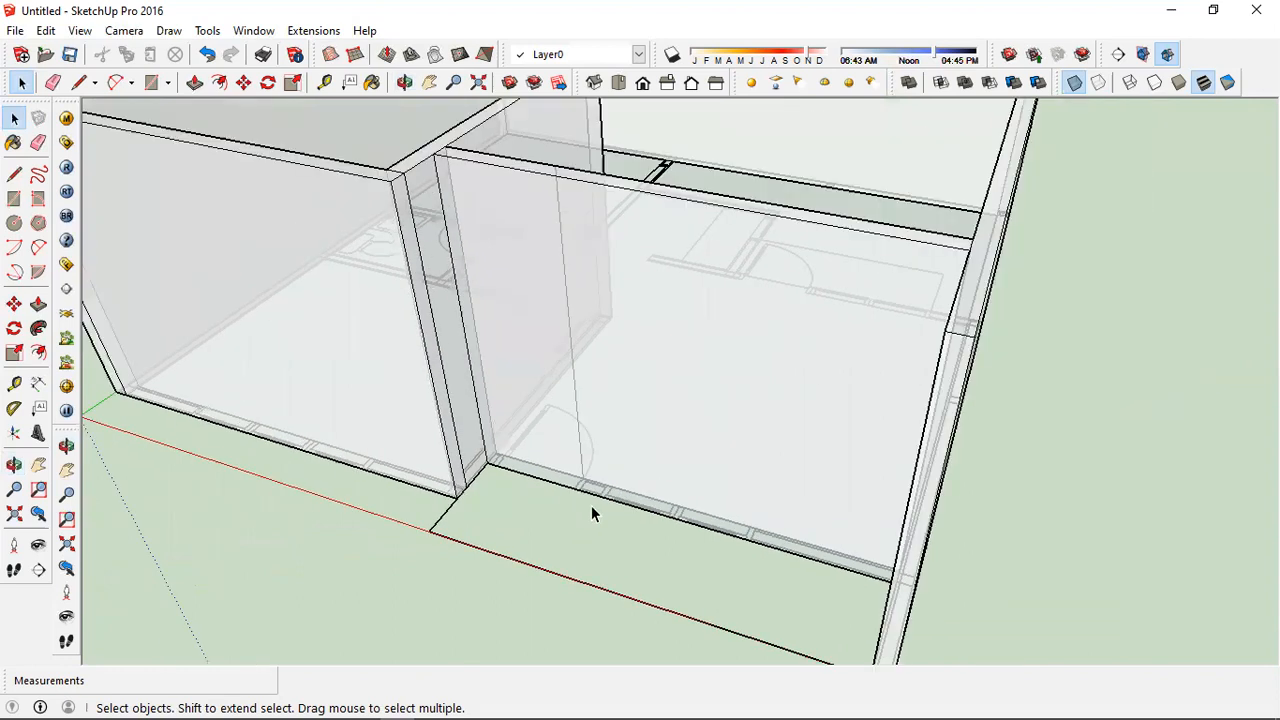
scroll(596, 505, "up", 5)
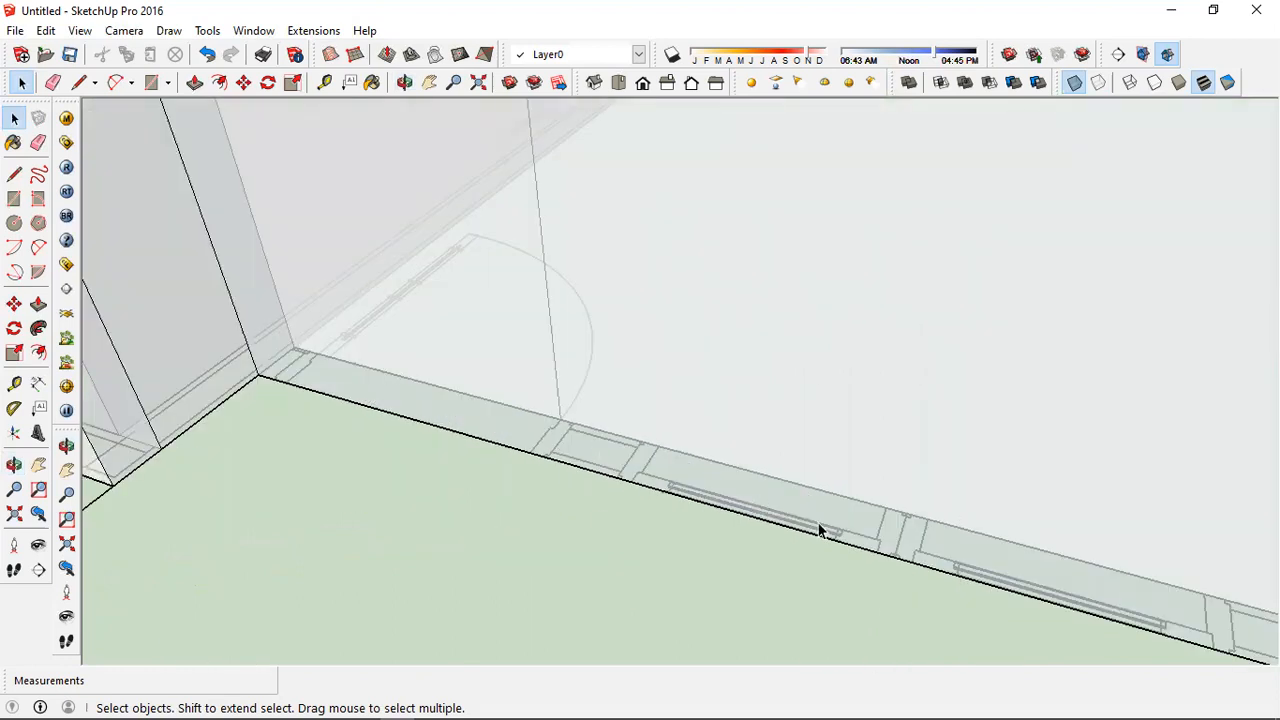
scroll(500, 465, "down", 2)
middle_click_drag(253, 495, 529, 529)
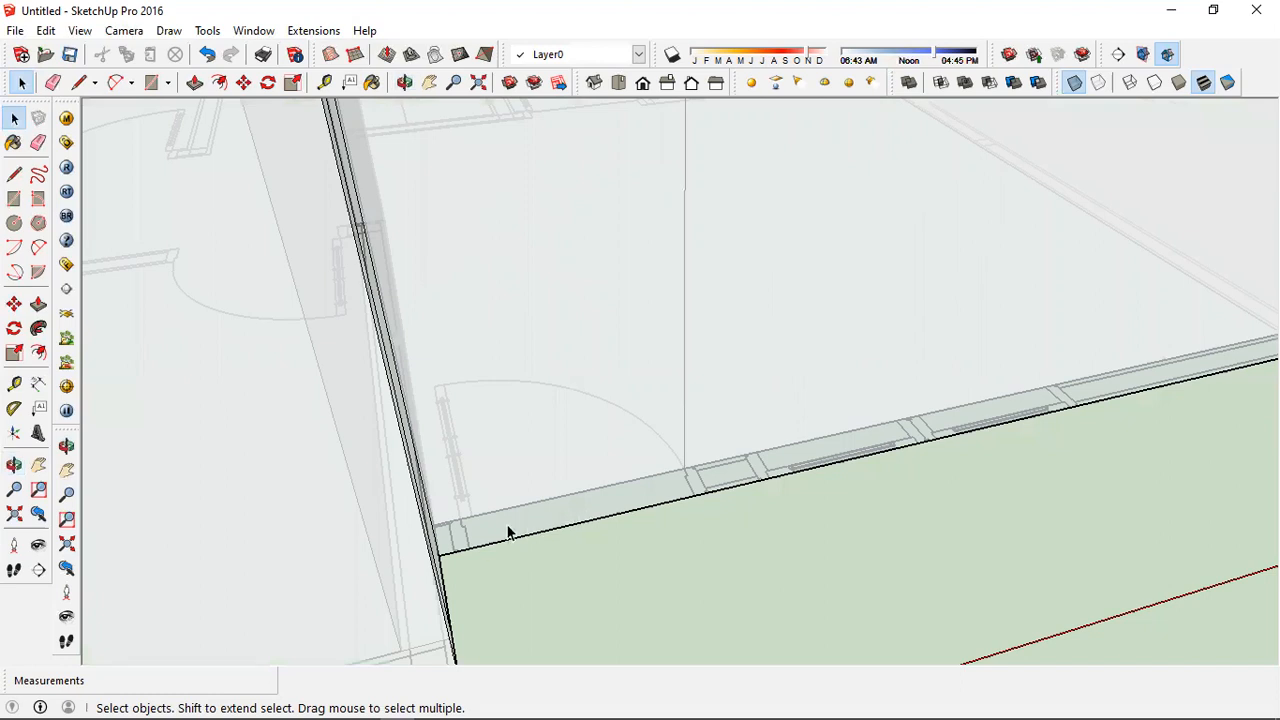
middle_click(443, 483)
scroll(441, 488, "up", 1)
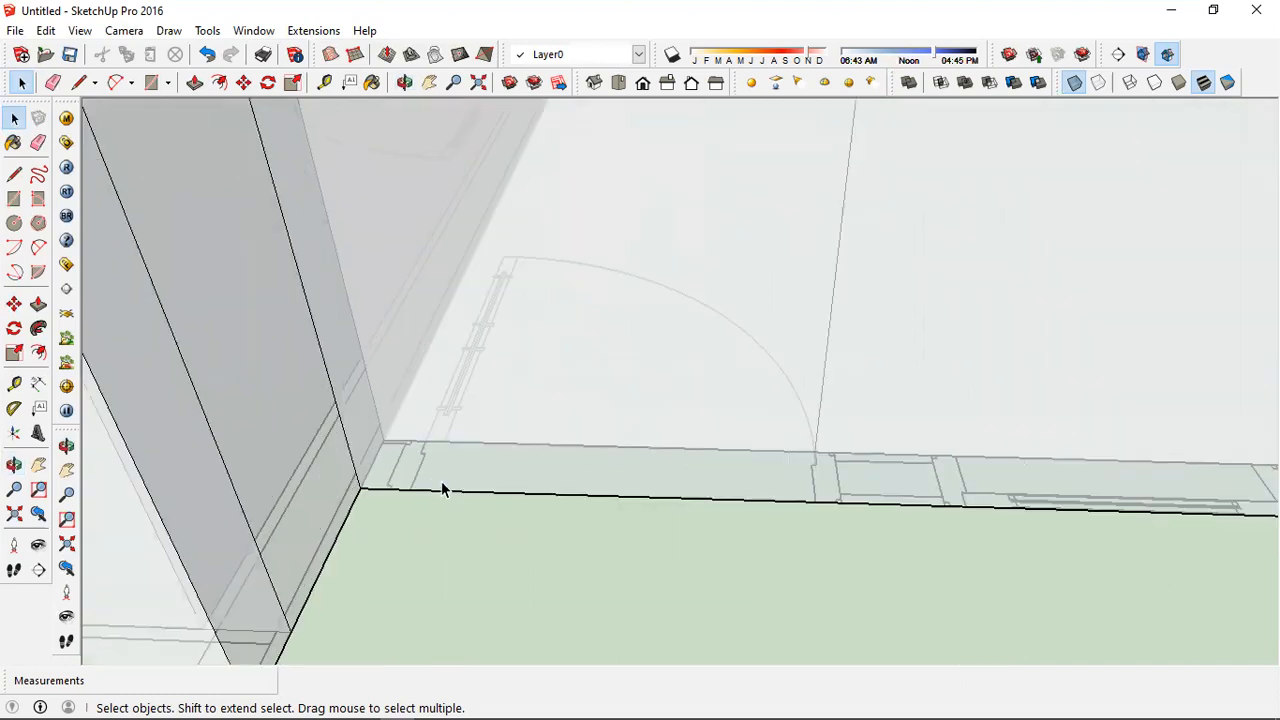
key("r")
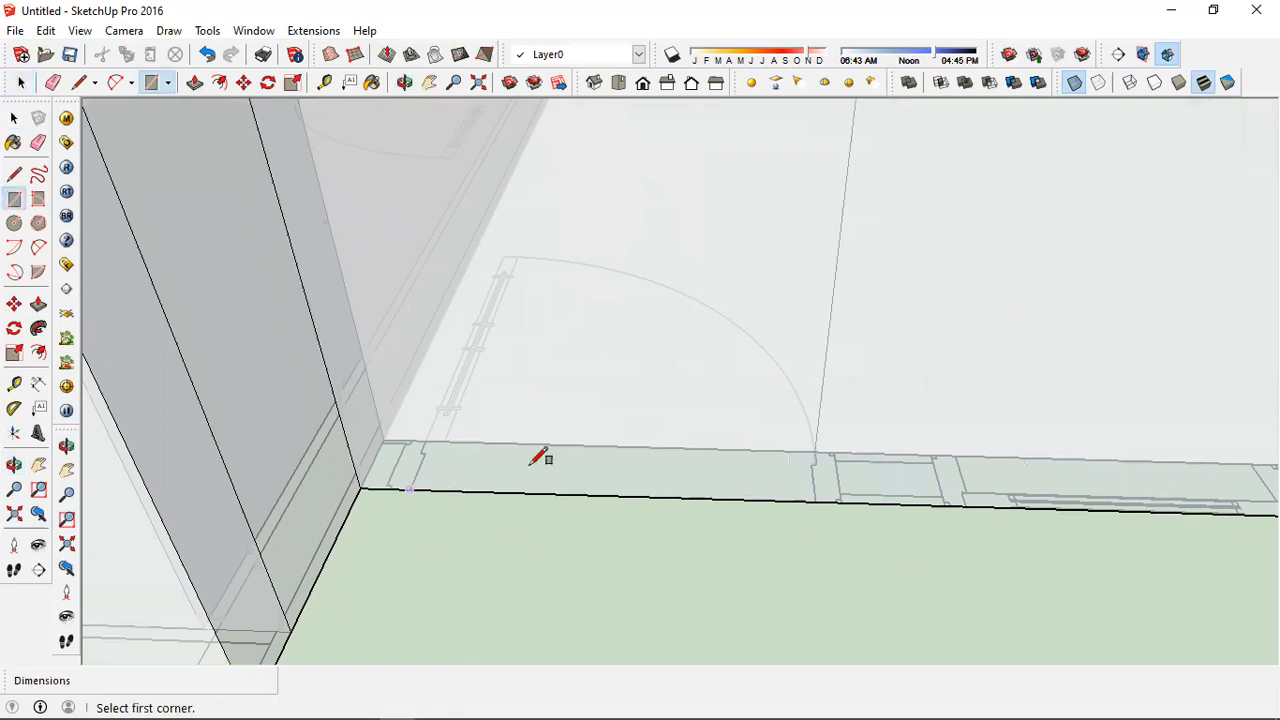
scroll(484, 471, "up", 1)
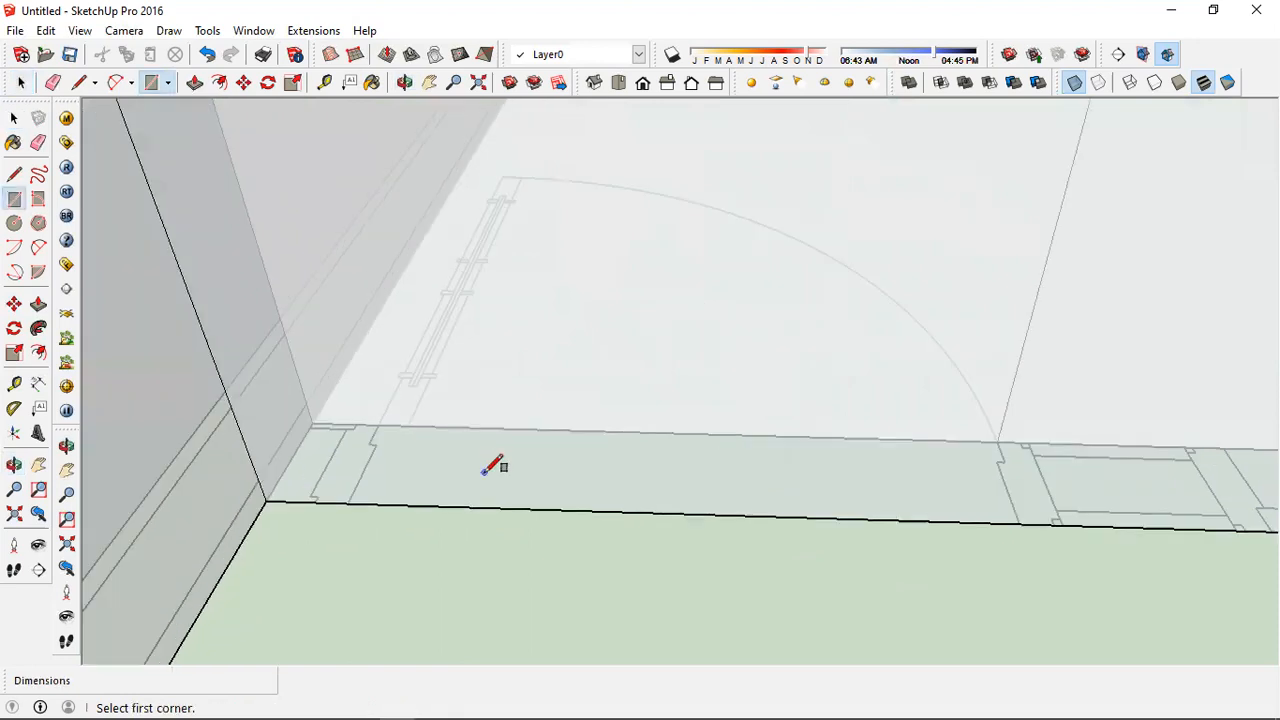
left_click(1027, 441)
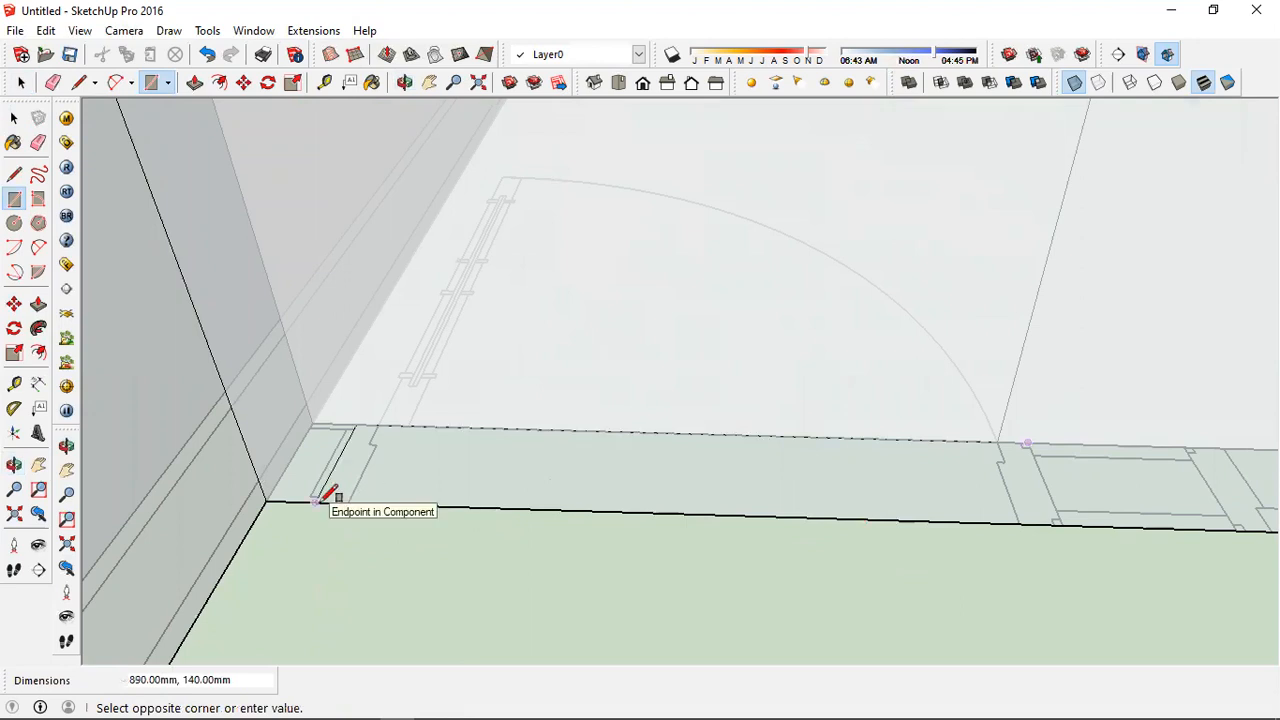
scroll(325, 498, "up", 1)
scroll(305, 481, "up", 1)
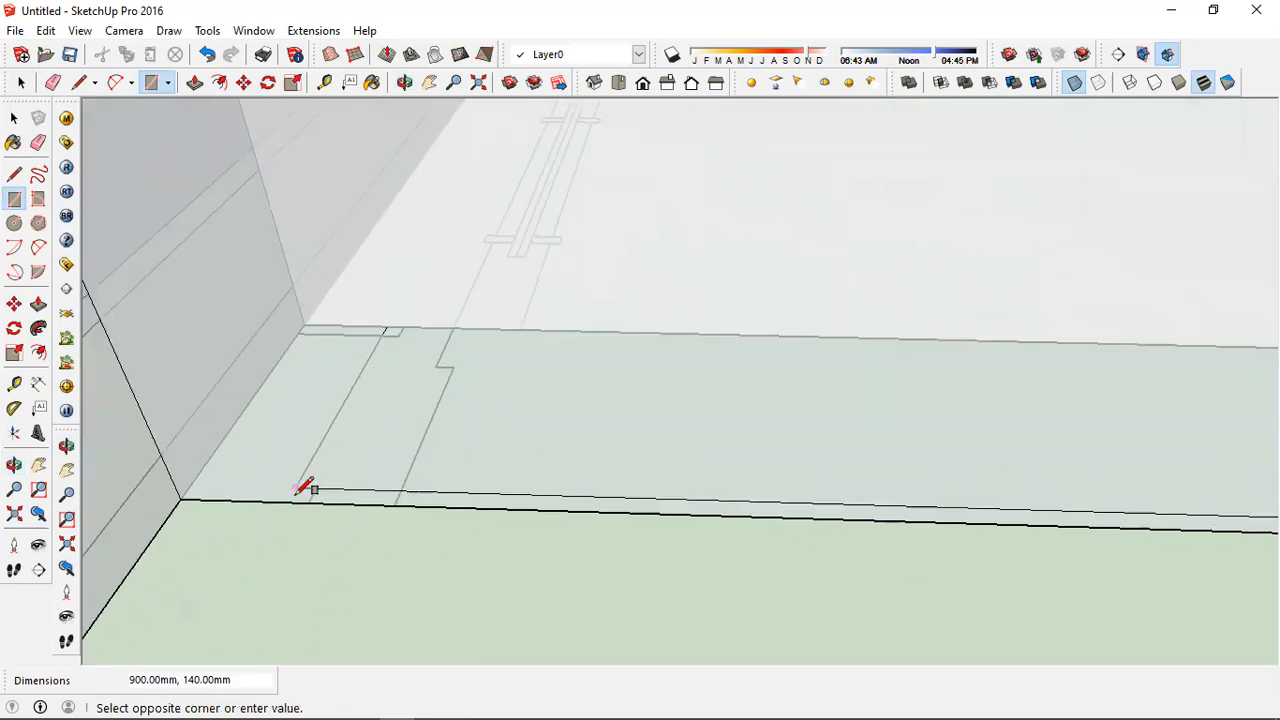
left_click(310, 478)
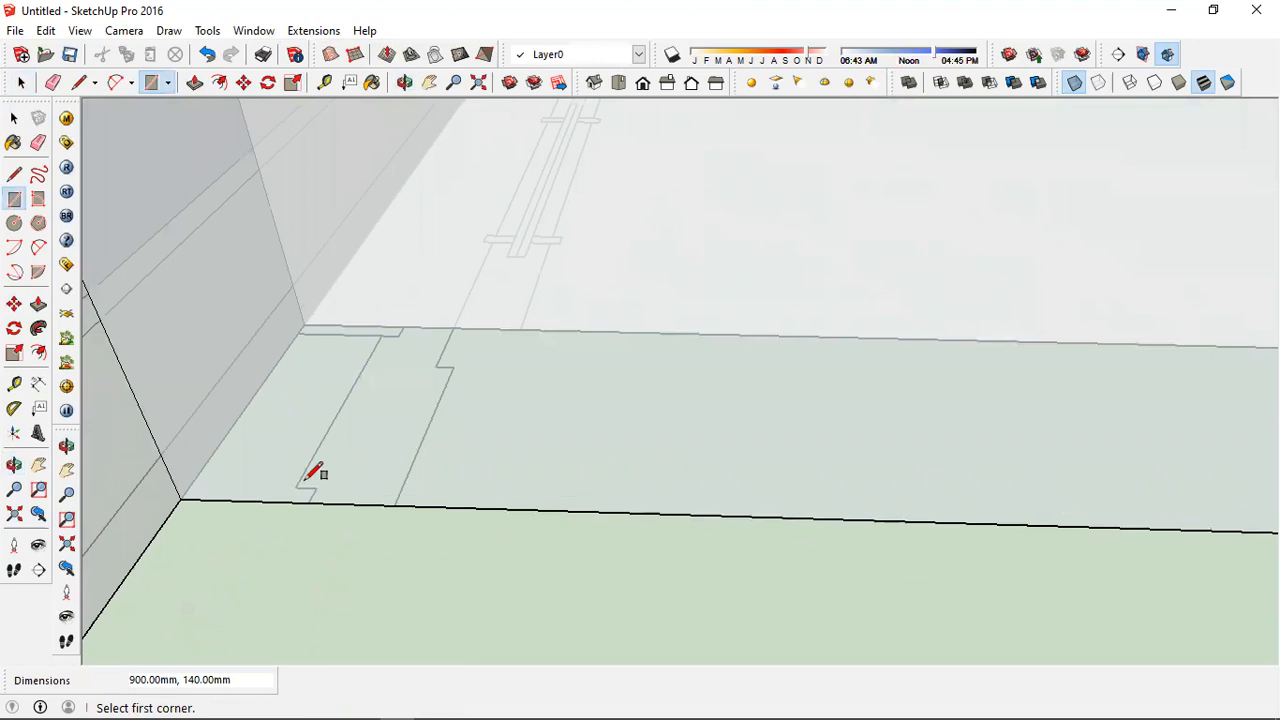
key("space")
key("l")
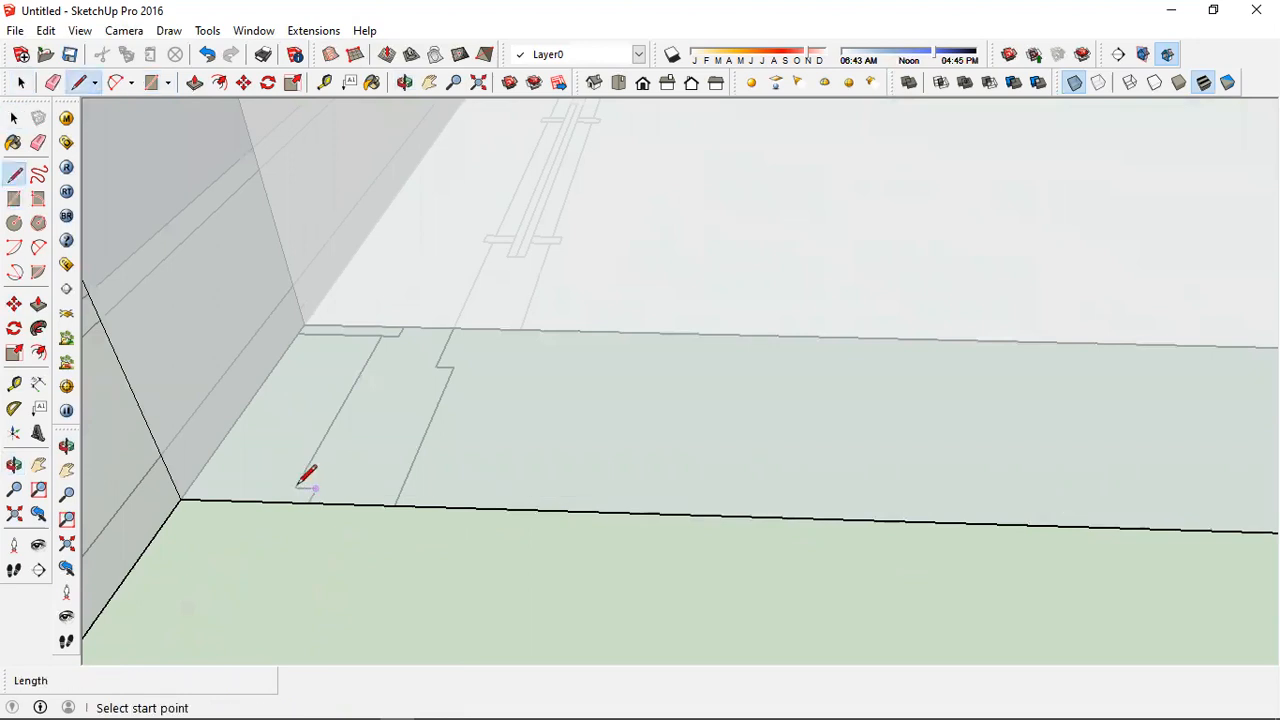
left_click(298, 500)
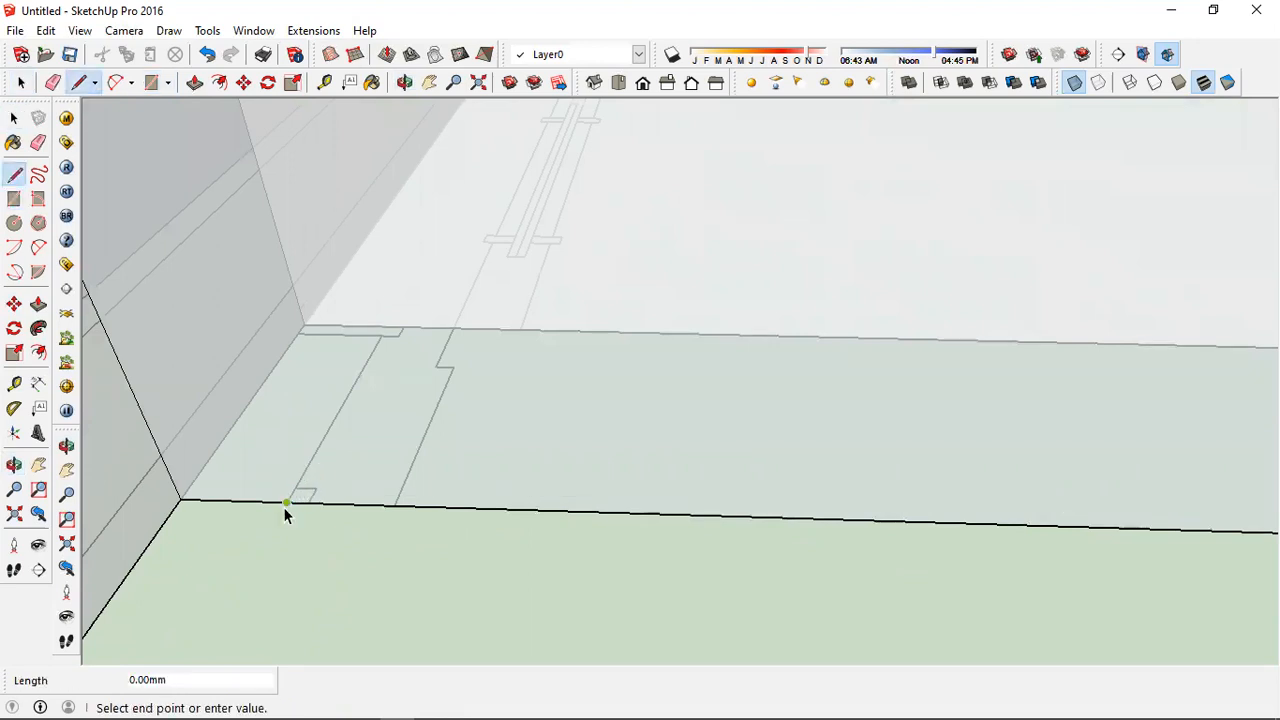
Try to outline the door opening in the entrance wall's base with a rectangle about 897 by 150 mm
key("r")
left_click(200, 513)
scroll(200, 513, "down", 2)
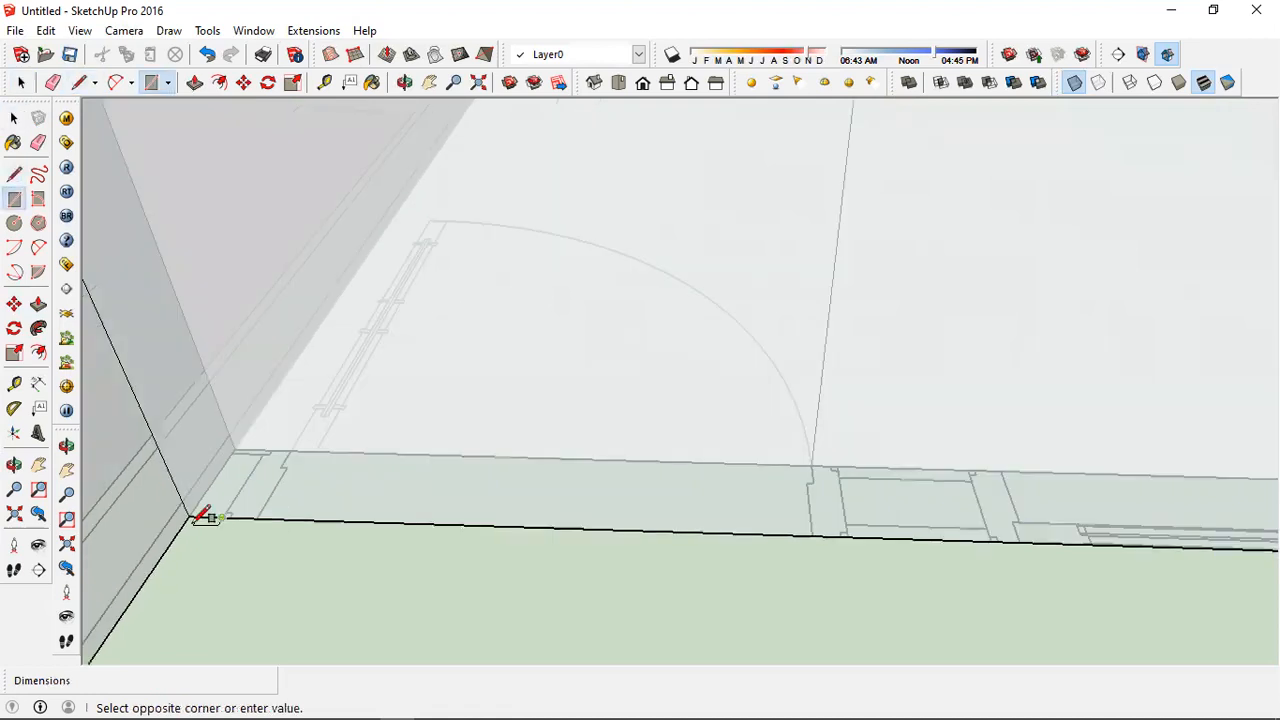
scroll(590, 482, "up", 2)
scroll(592, 486, "up", 1)
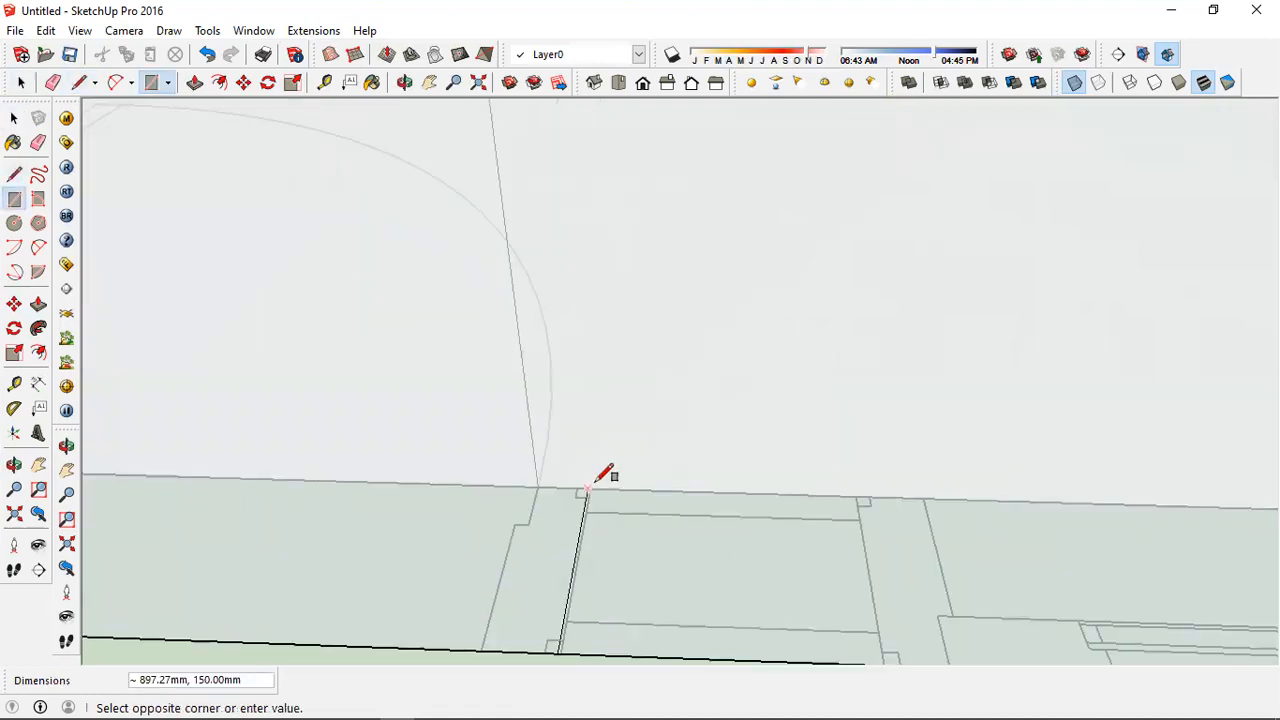
left_click(588, 489)
scroll(563, 540, "down", 3)
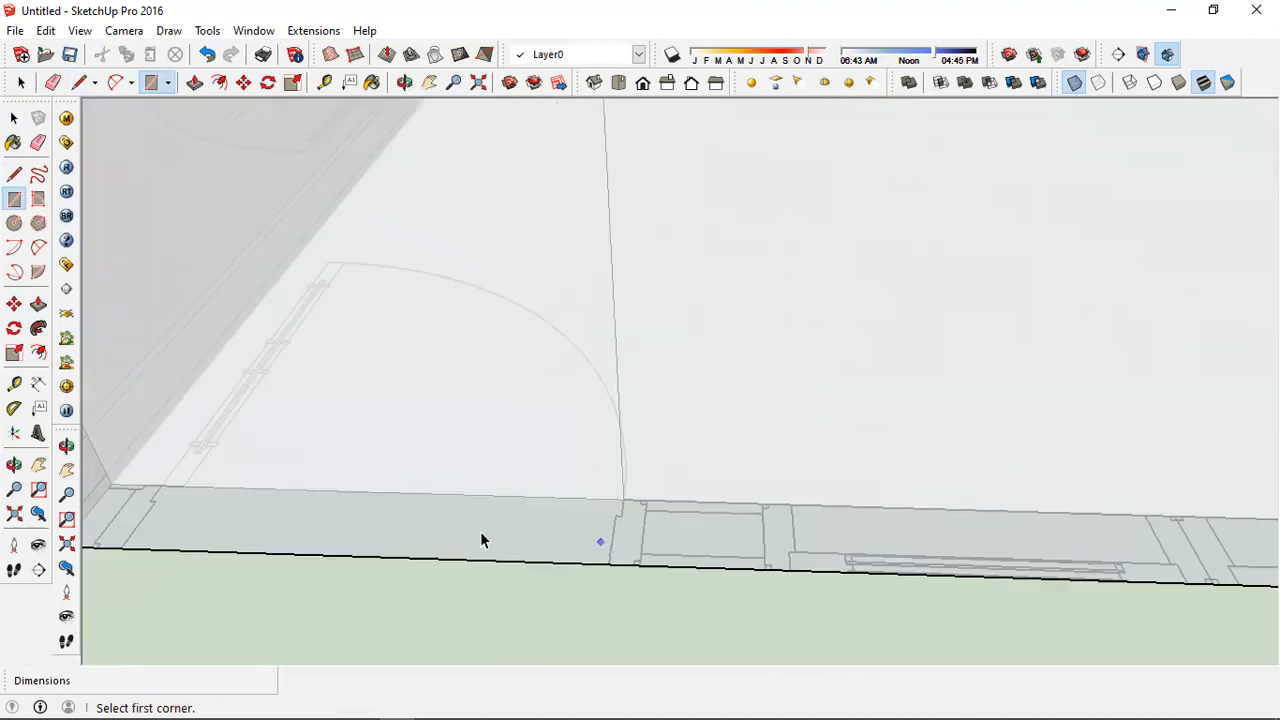
key("ctrl+a")
scroll(460, 590, "down", 2)
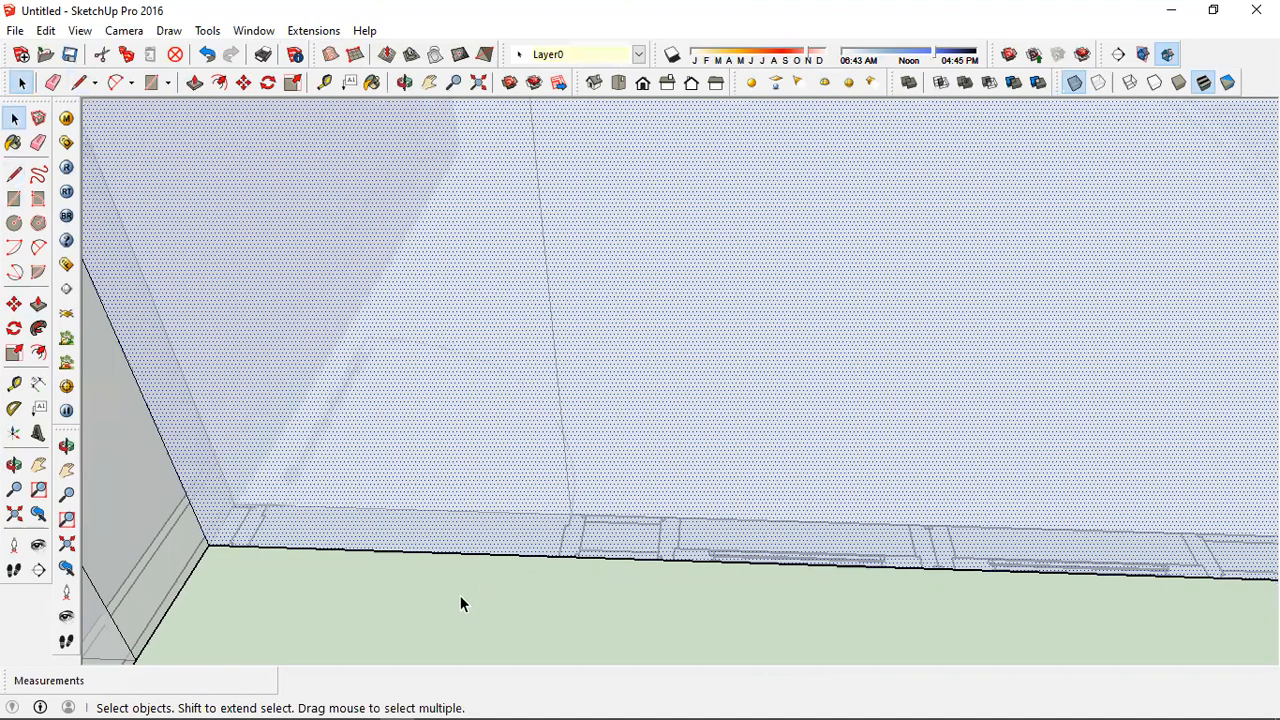
key("ctrl+t")
scroll(500, 570, "down", 2)
scroll(383, 585, "up", 2)
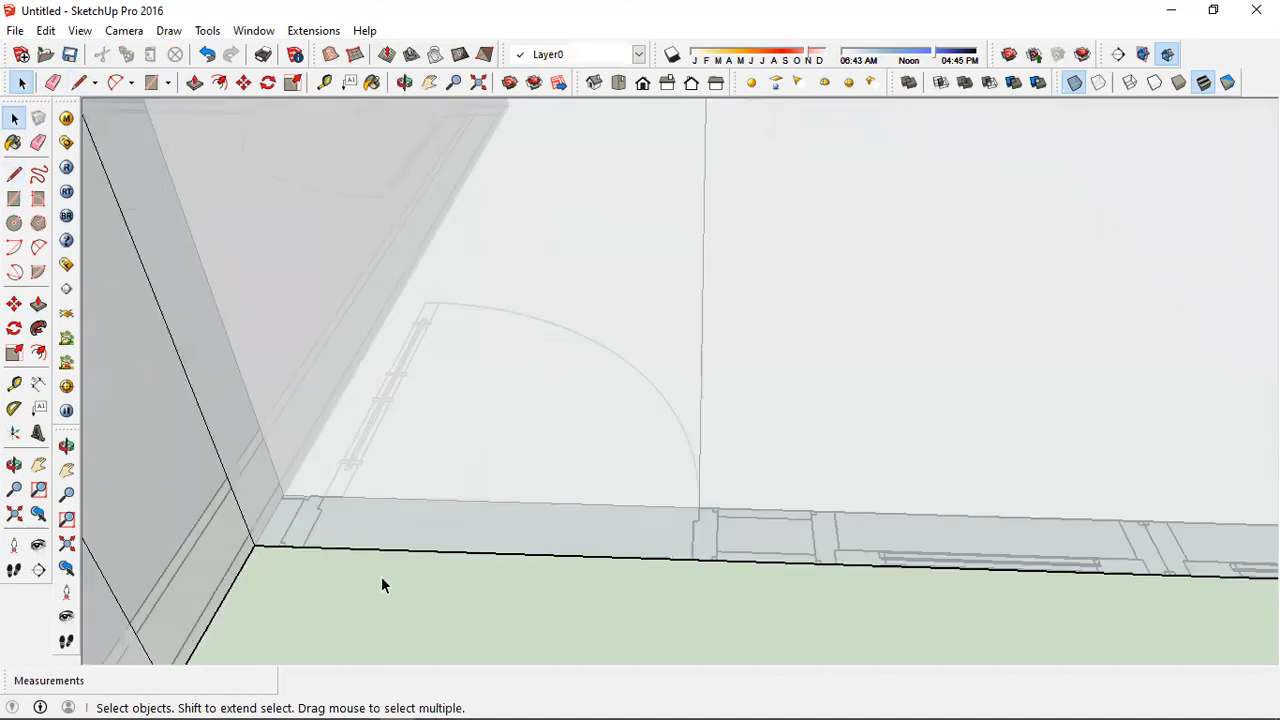
key("ctrl+a")
key("ctrl+t")
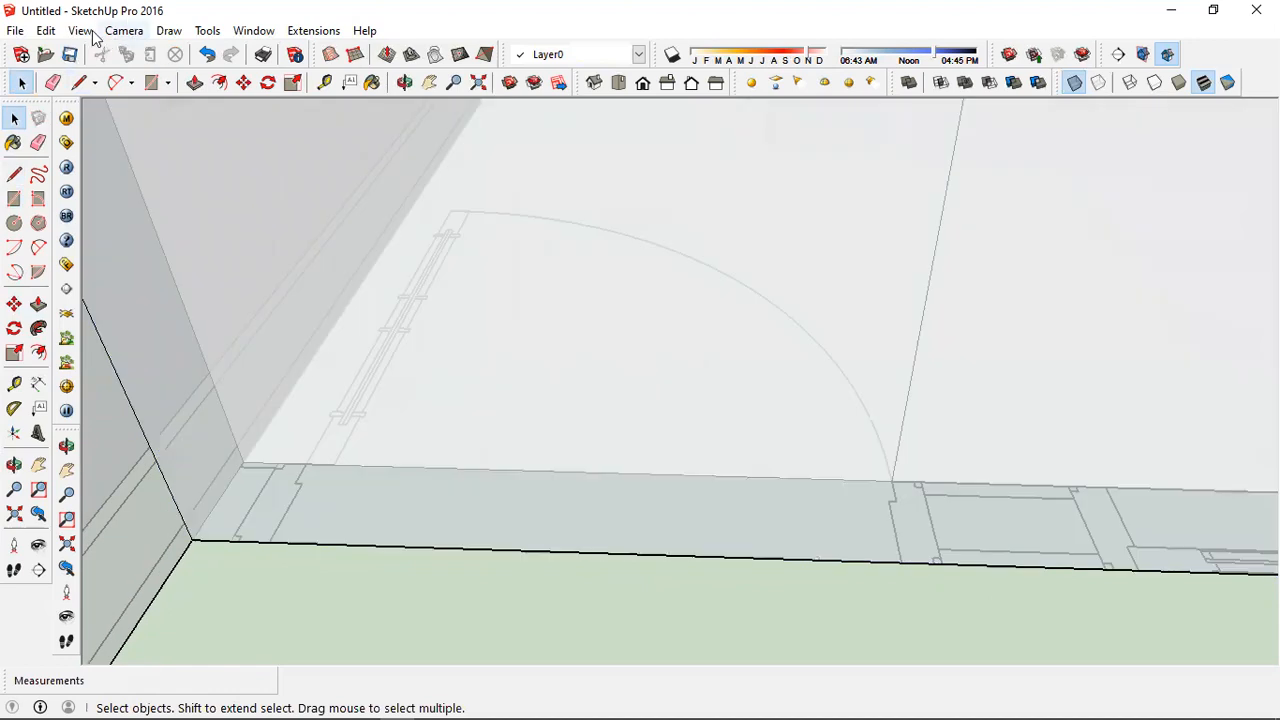
Switch the face style to Wireframe and examine the door opening's jamb lines along the entrance wall's base
left_click(90, 32)
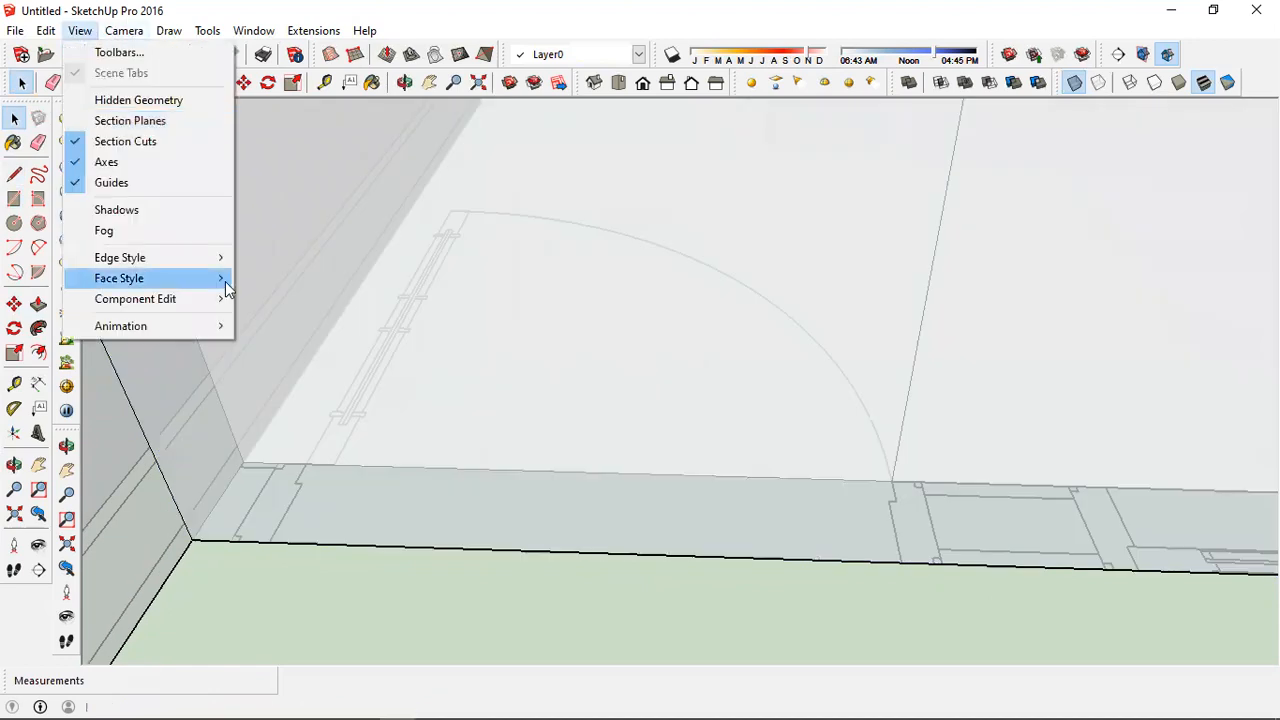
mouse_move(160, 279)
left_click(291, 310)
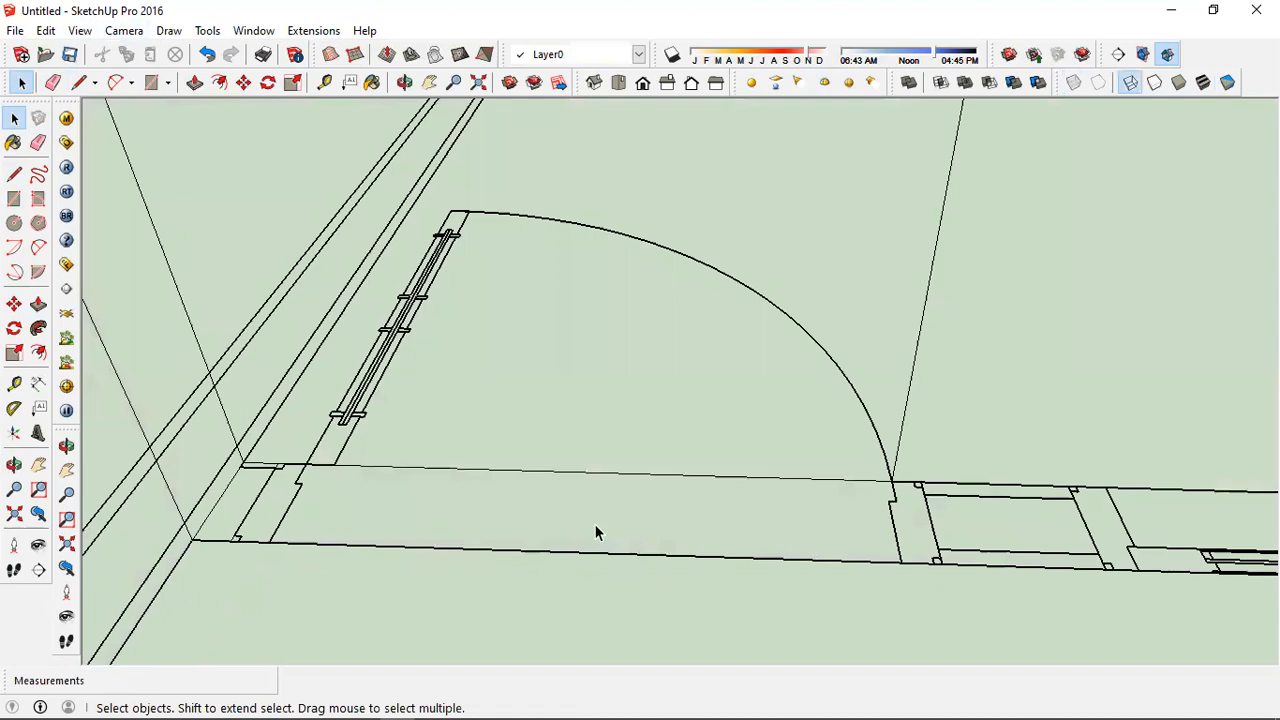
scroll(930, 510, "up", 2)
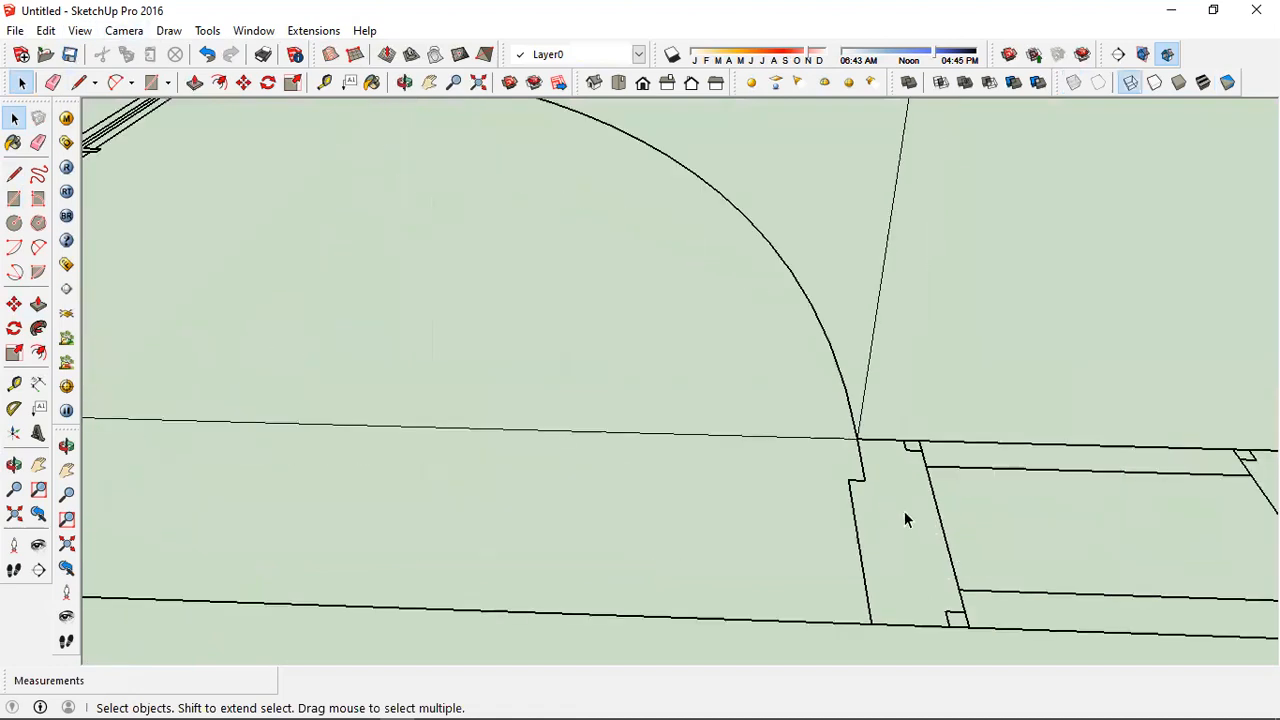
scroll(825, 508, "down", 3)
scroll(810, 510, "down", 3)
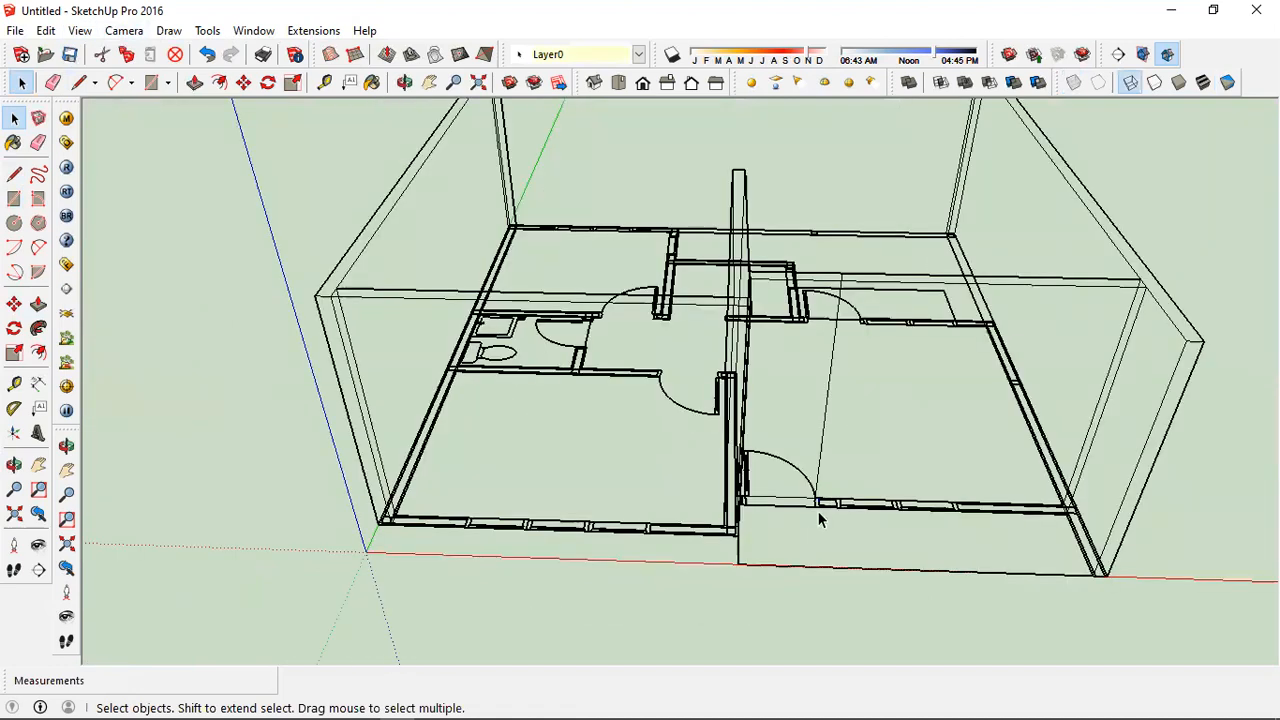
scroll(740, 498, "up", 4)
scroll(775, 475, "up", 4)
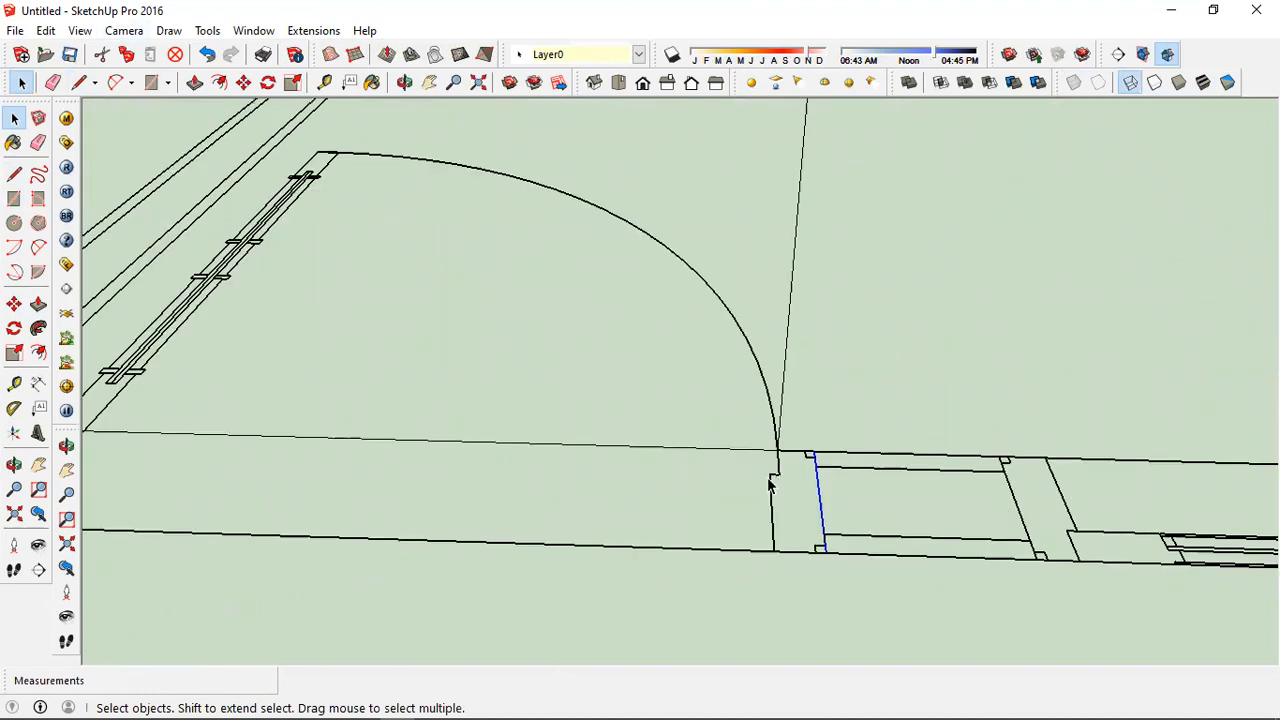
scroll(294, 486, "down", 2)
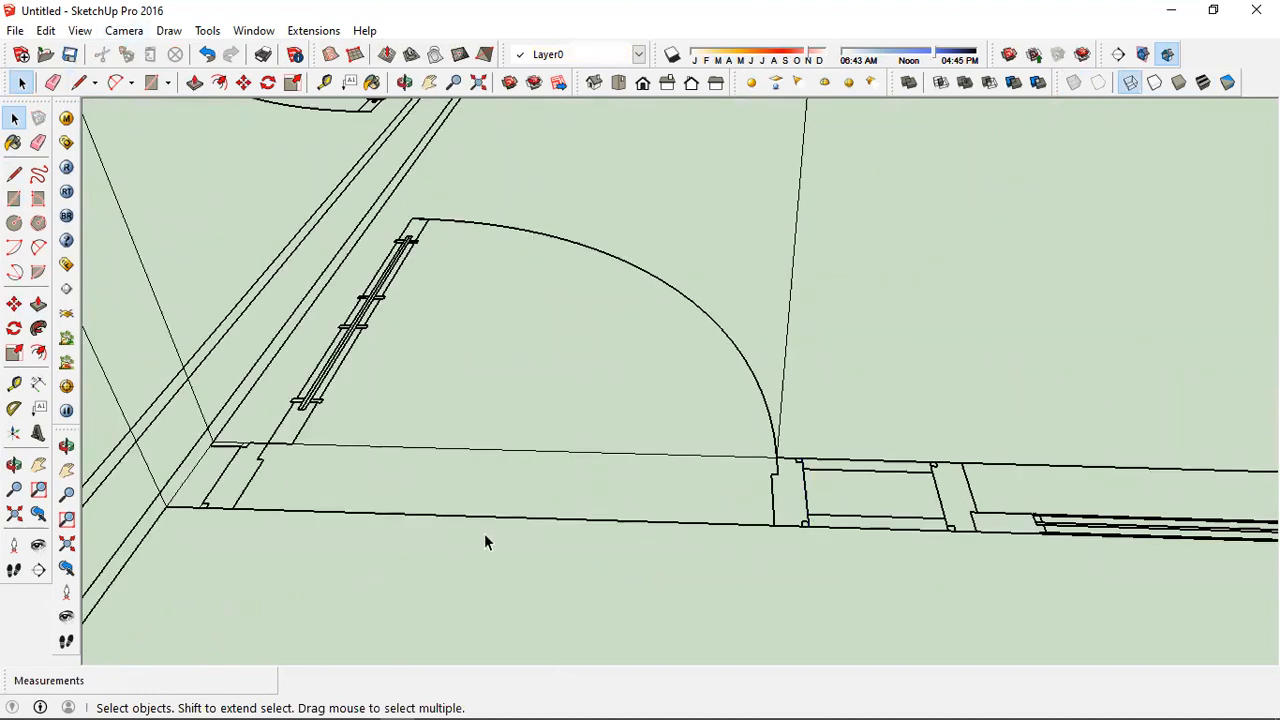
scroll(485, 541, "down", 2)
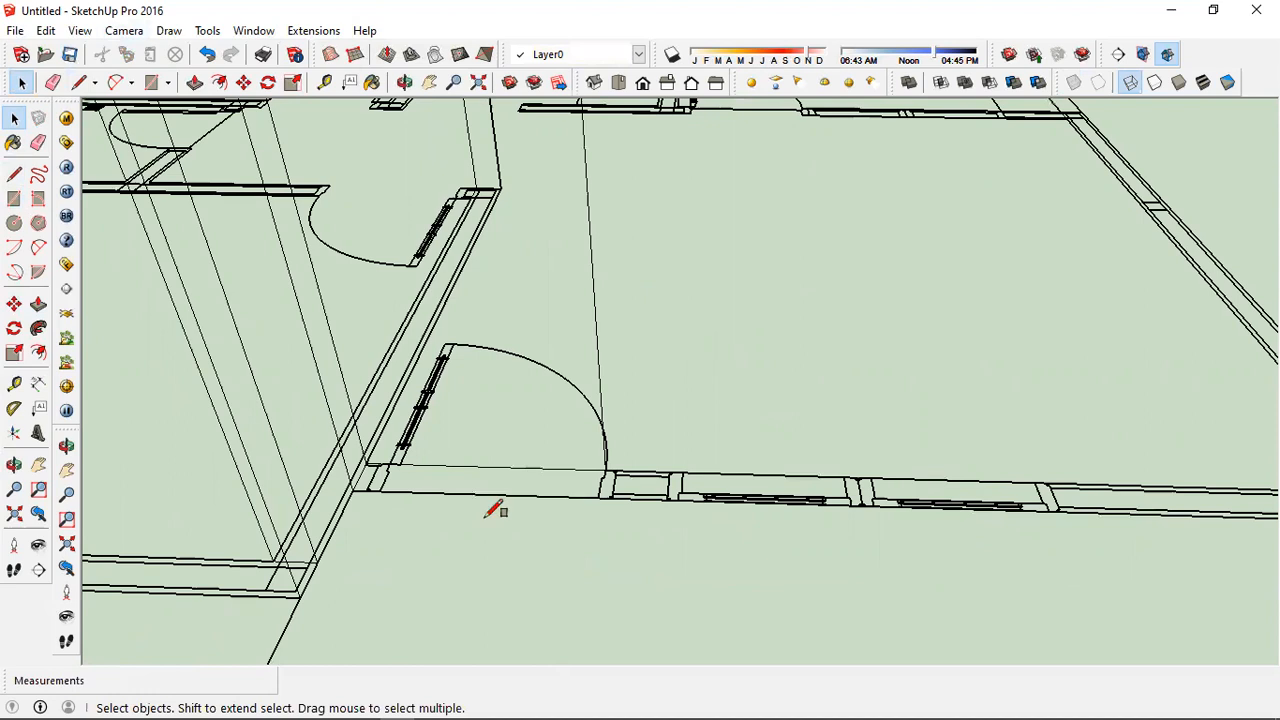
Draw a 900 by 150 mm rectangle across the door opening in the entrance wall's base, starting at the inner jamb corner
scroll(423, 480, "up", 4)
key("r")
left_click(1045, 428)
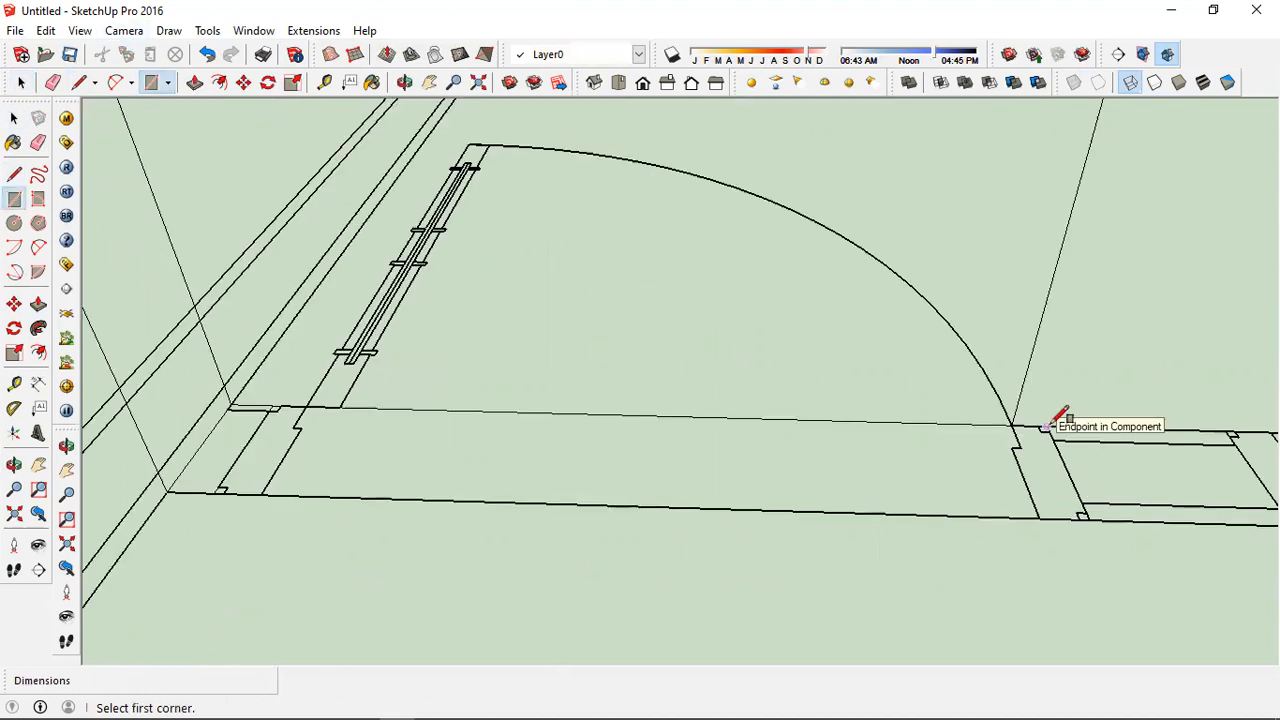
type("900,150")
key("Return")
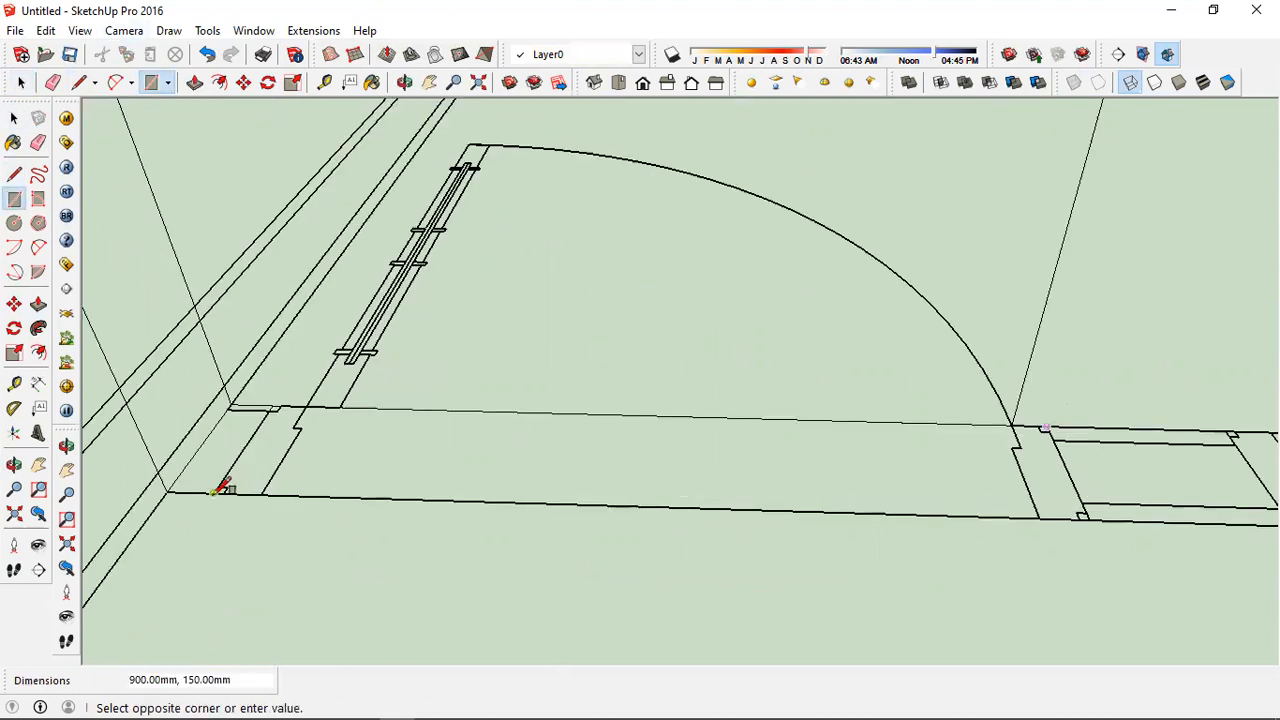
key("space")
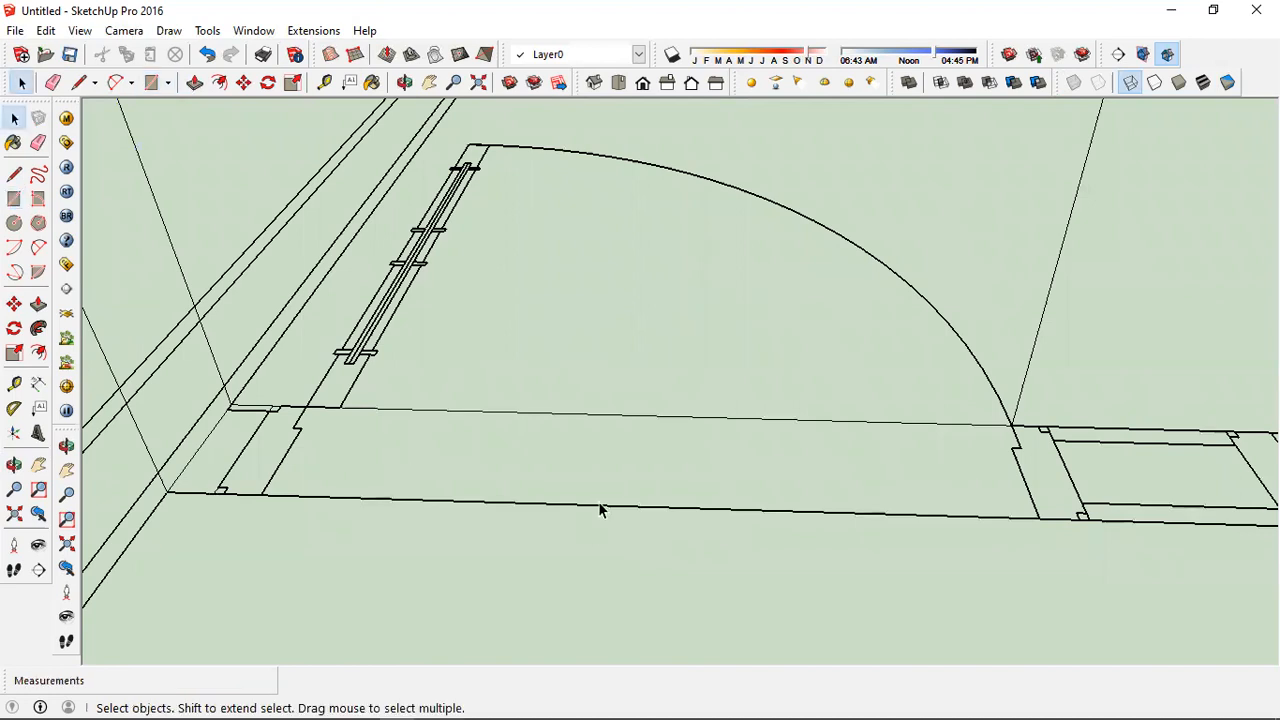
Change the face style of the walls to Hidden Line
scroll(611, 491, "down", 3)
scroll(758, 399, "down", 5)
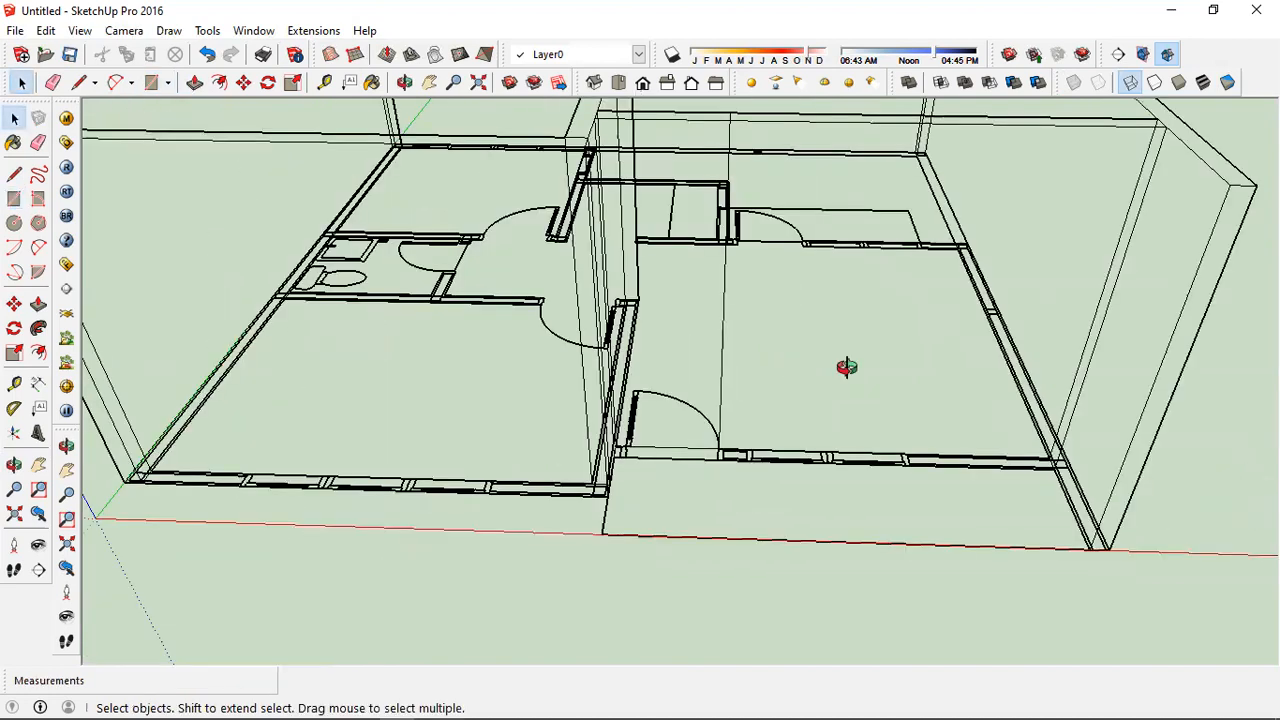
middle_click_drag(643, 400, 789, 401)
scroll(765, 393, "up", 1)
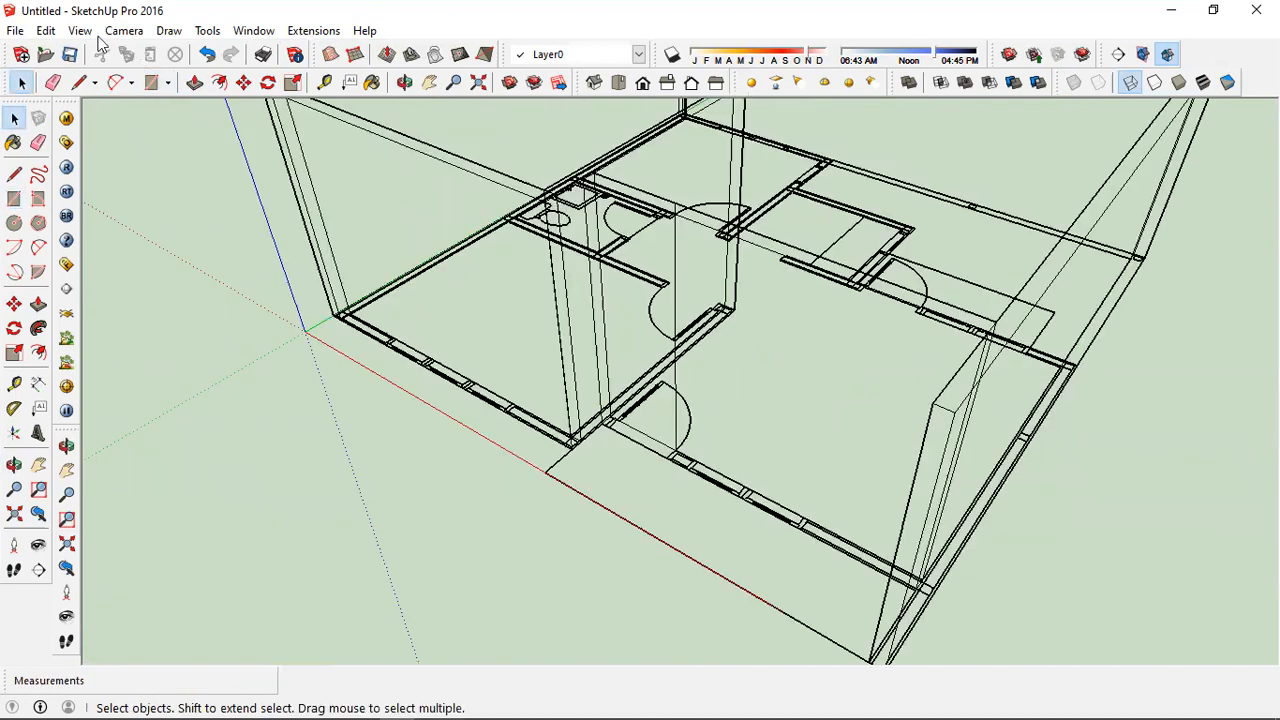
left_click(79, 30)
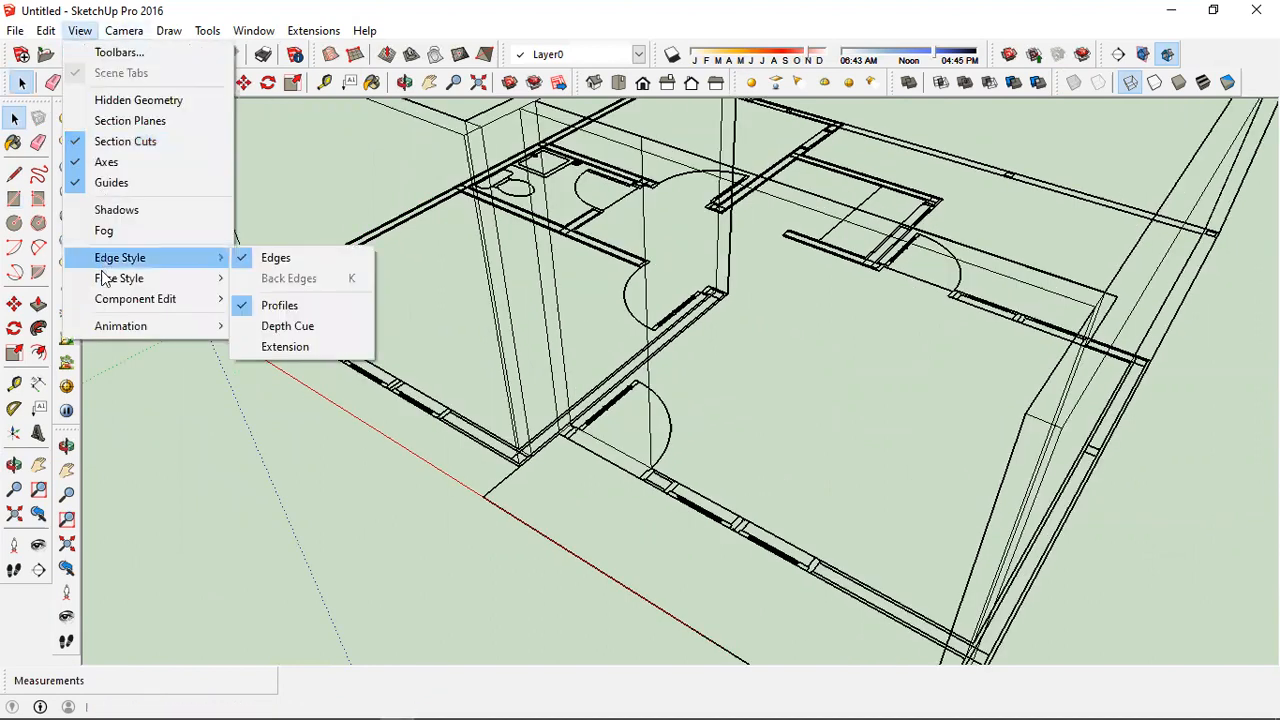
mouse_move(105, 278)
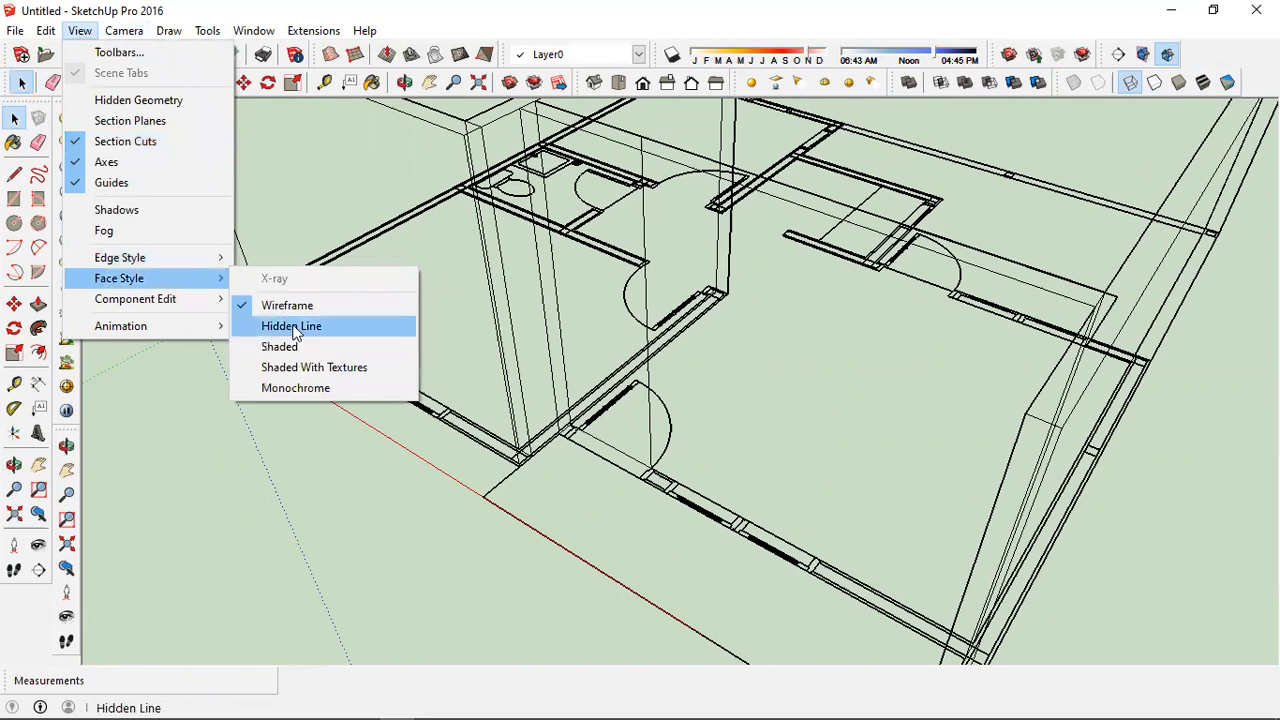
left_click(295, 329)
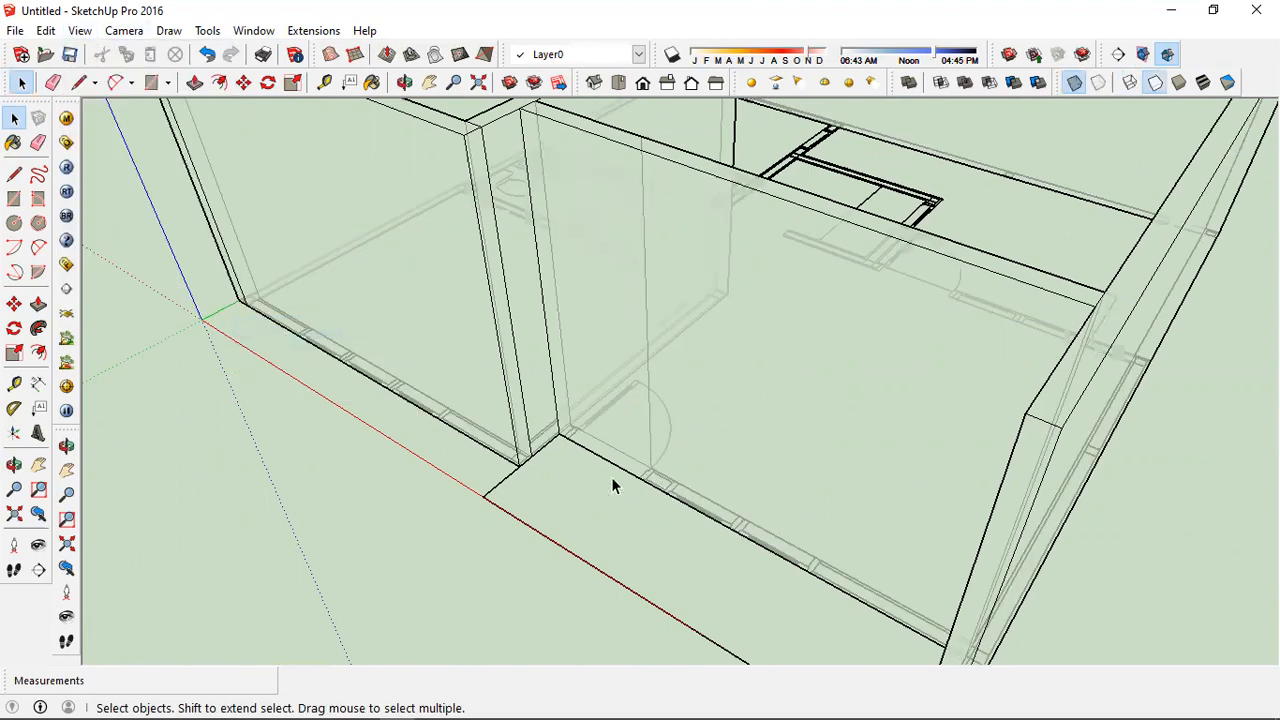
Examine the entrance wall's front face and the door and window symbols along its base
scroll(530, 445, "up", 5)
left_click(560, 446)
scroll(510, 435, "down", 2)
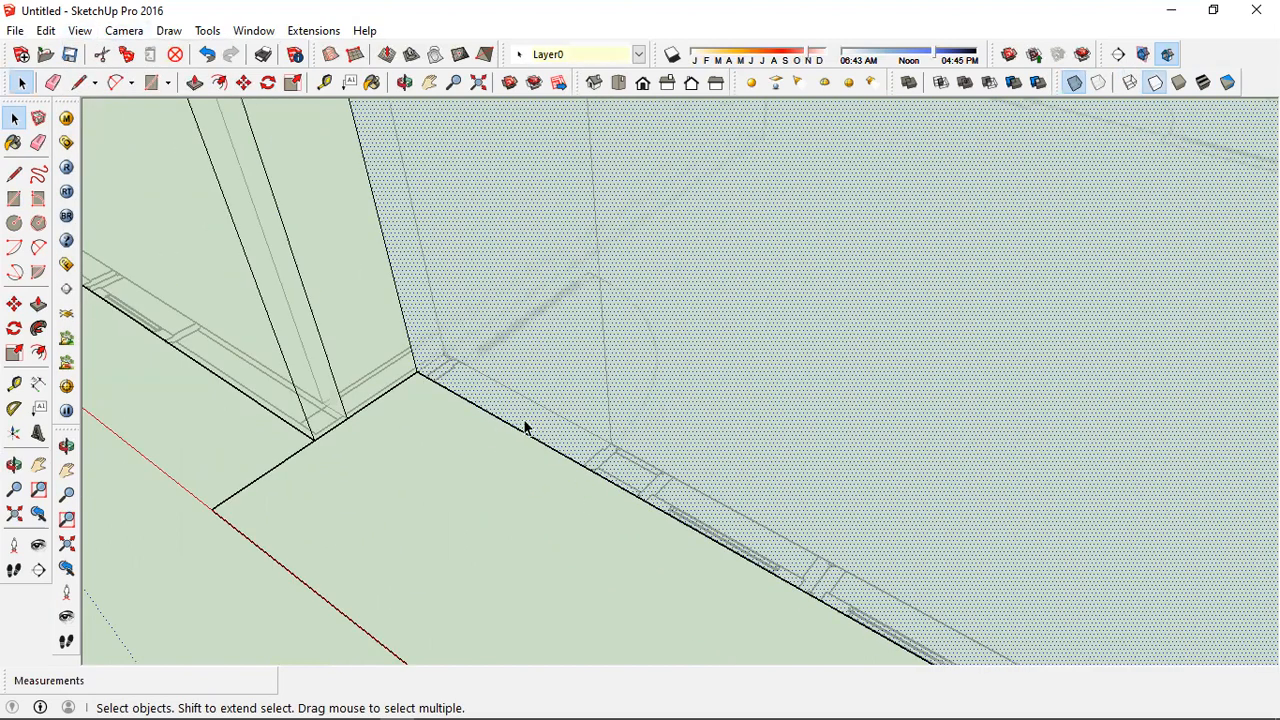
scroll(530, 428, "up", 2)
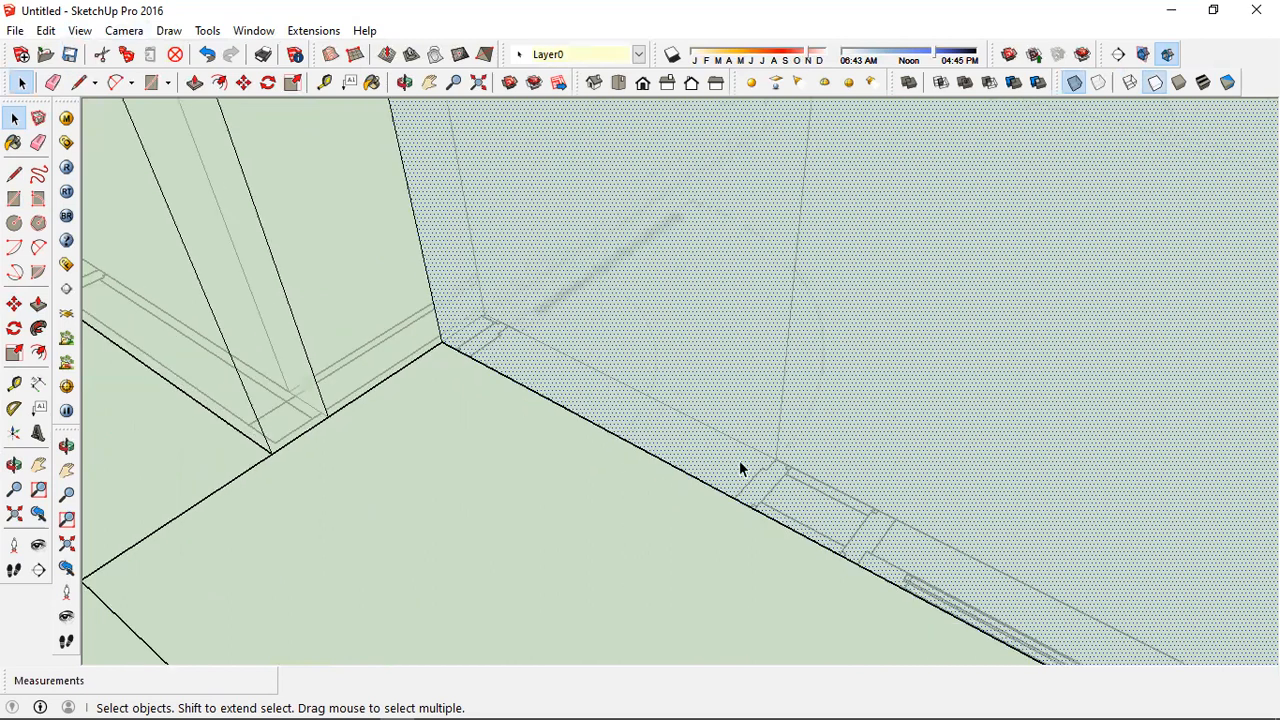
scroll(600, 478, "down", 2)
scroll(640, 470, "down", 2)
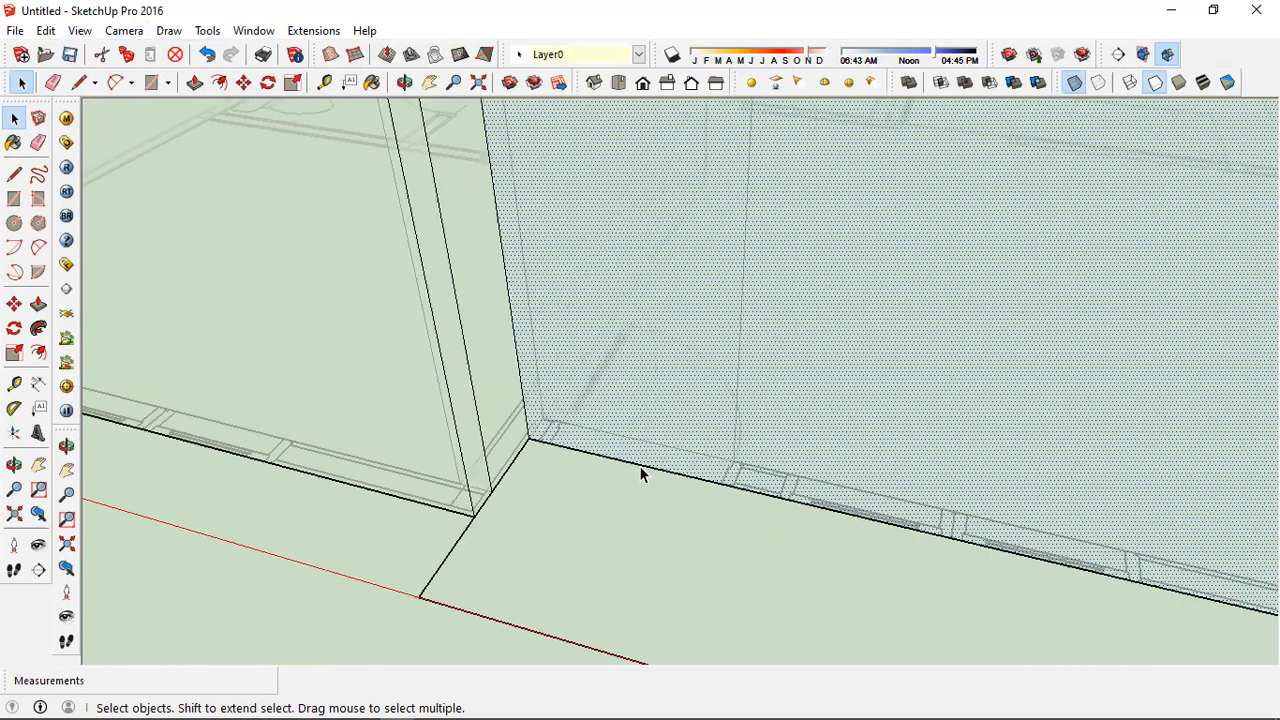
scroll(630, 470, "up", 1)
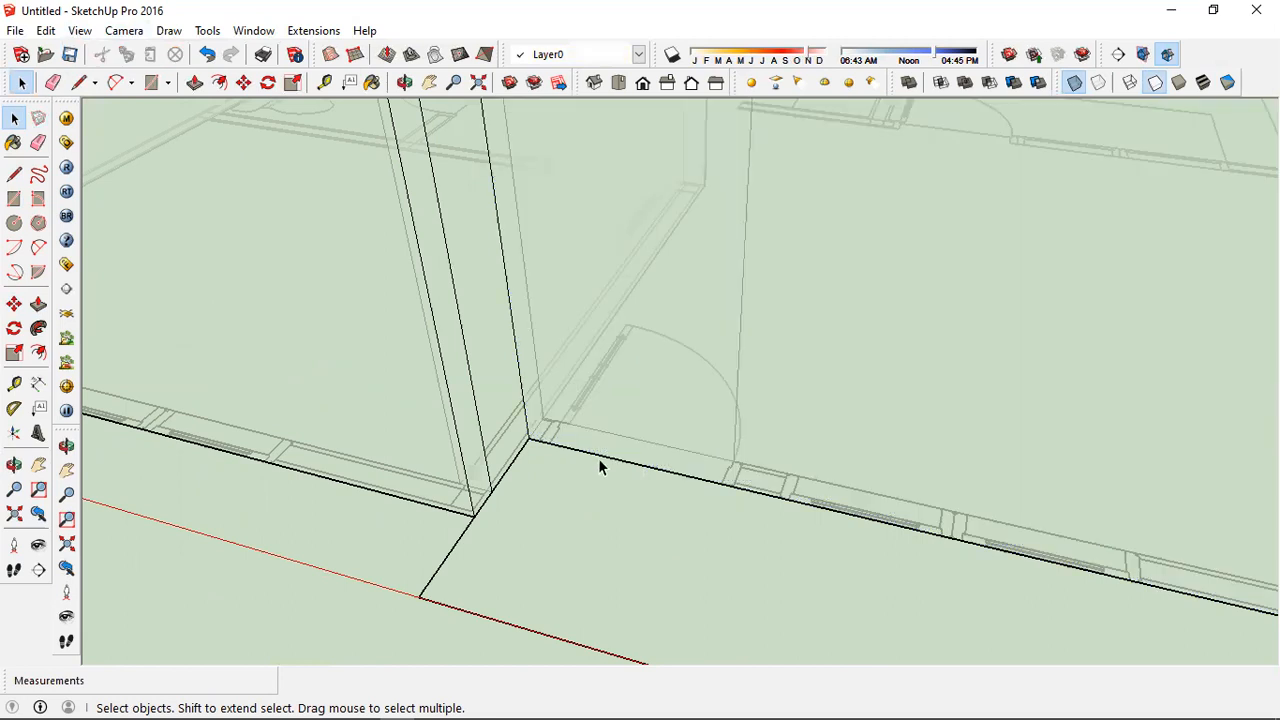
scroll(525, 450, "up", 2)
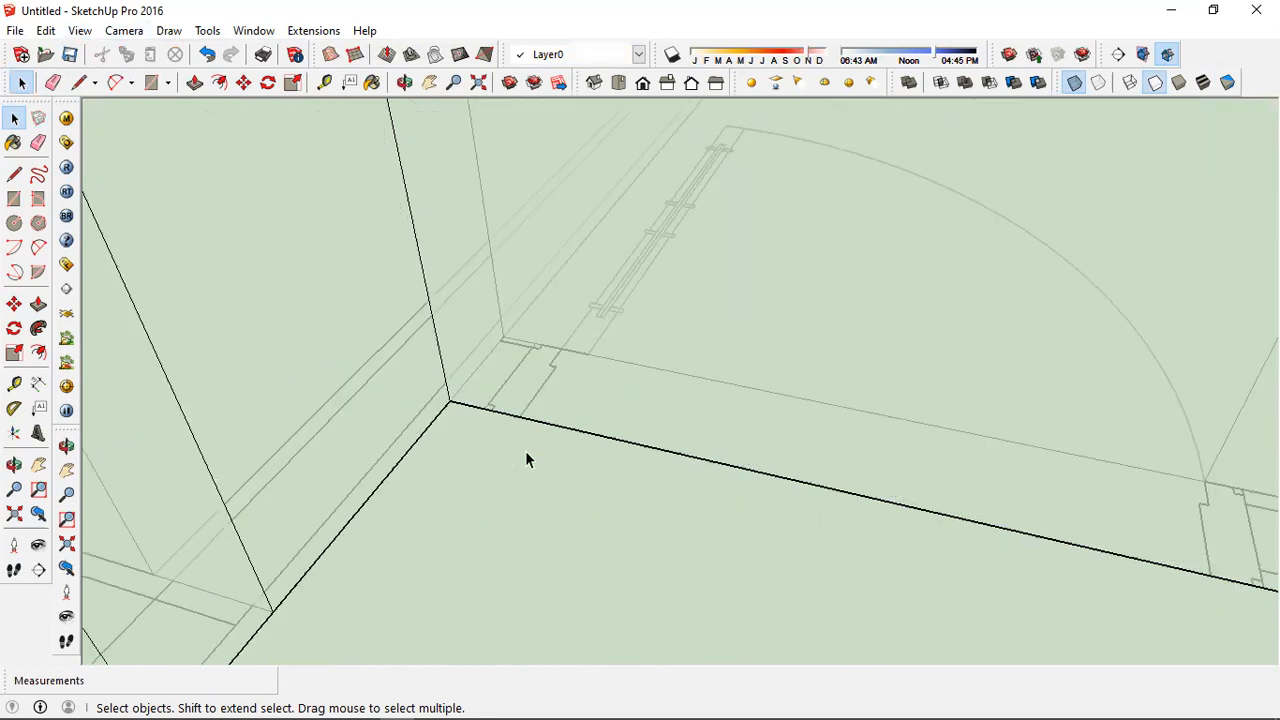
Draw a door rectangle 900 mm wide and 2100 mm high on the entrance wall's front face, rising from the outer jamb corners
key("r")
left_click(486, 406)
scroll(563, 237, "down", 1)
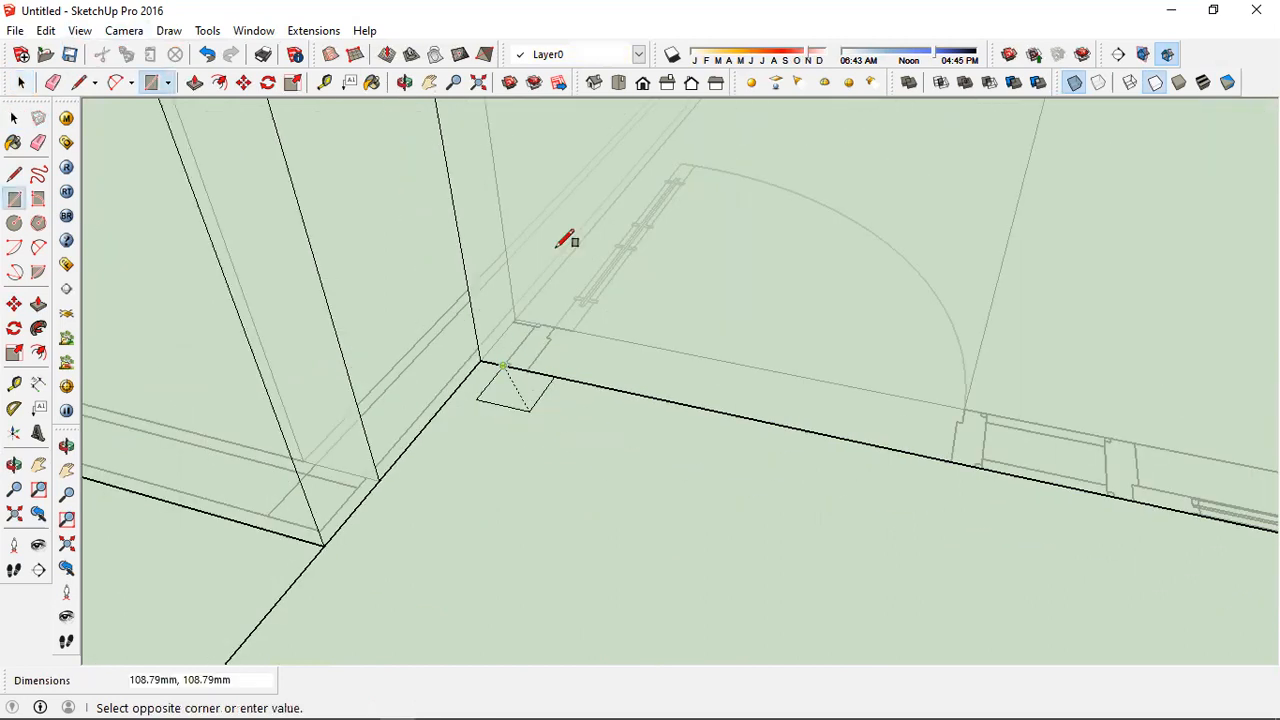
scroll(563, 423, "down", 1)
scroll(591, 303, "down", 2)
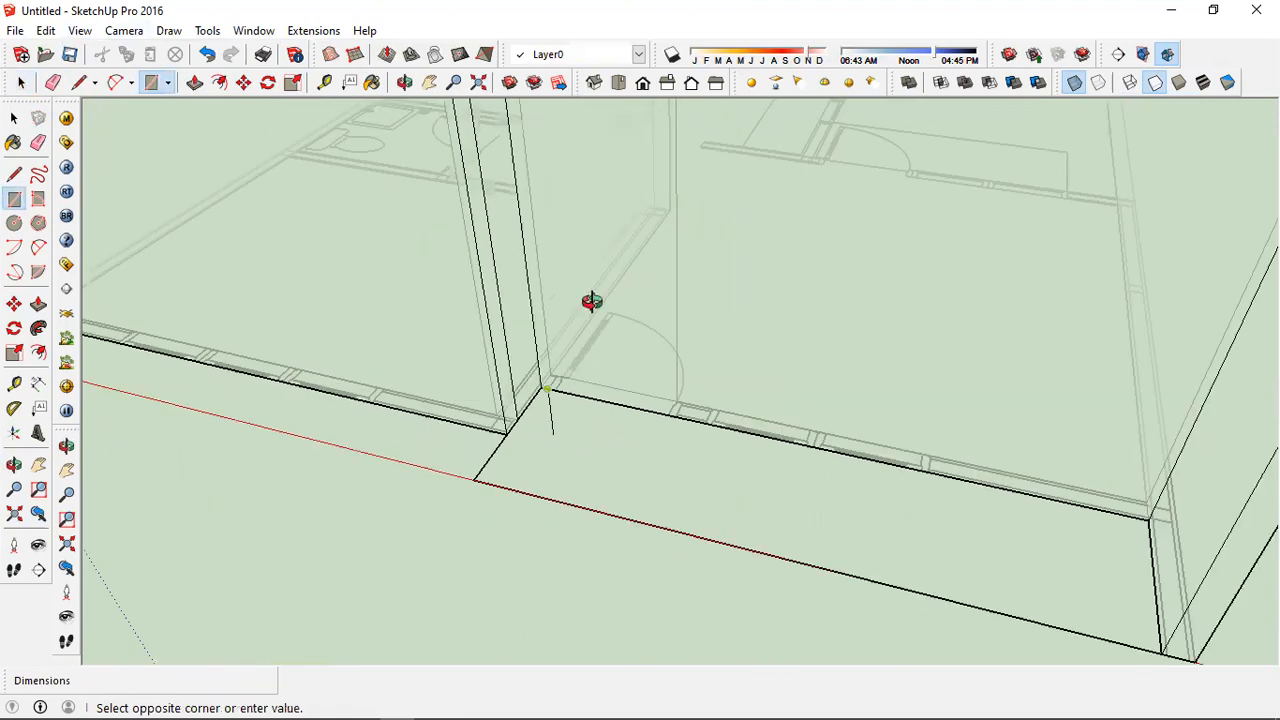
scroll(626, 231, "down", 3)
scroll(622, 230, "up", 1)
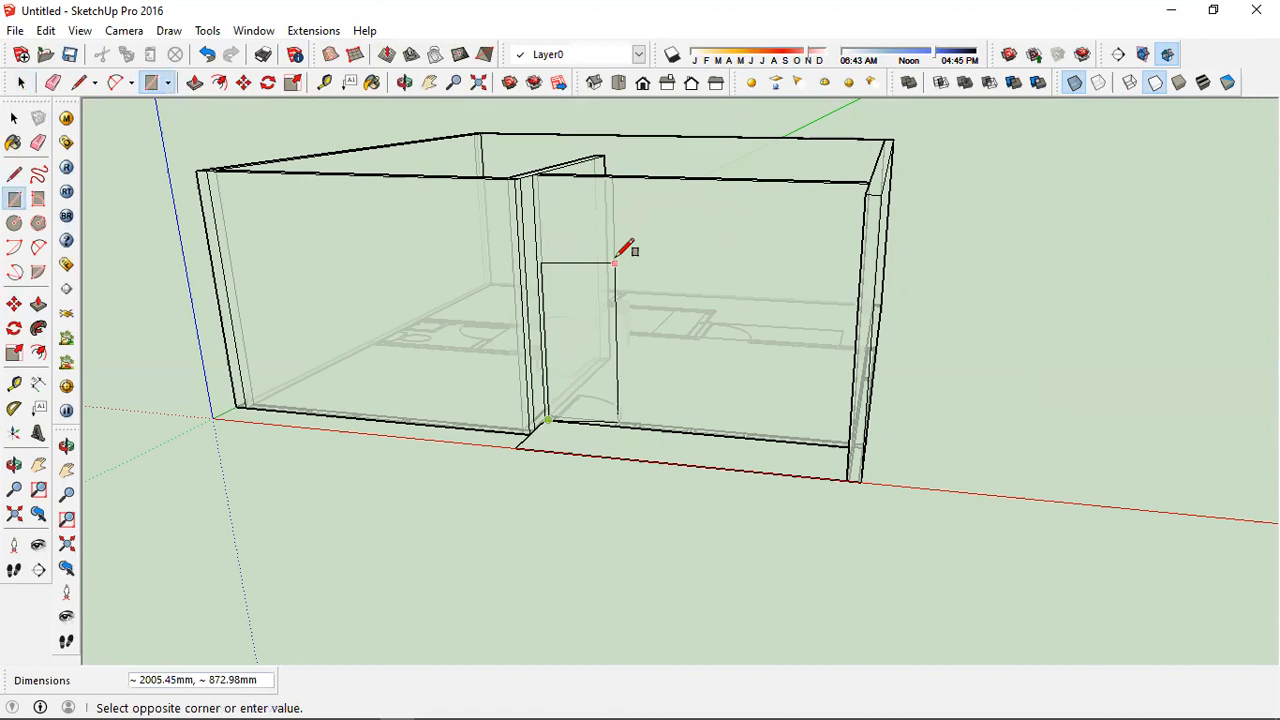
scroll(610, 360, "up", 2)
scroll(634, 586, "up", 2)
scroll(648, 580, "up", 3)
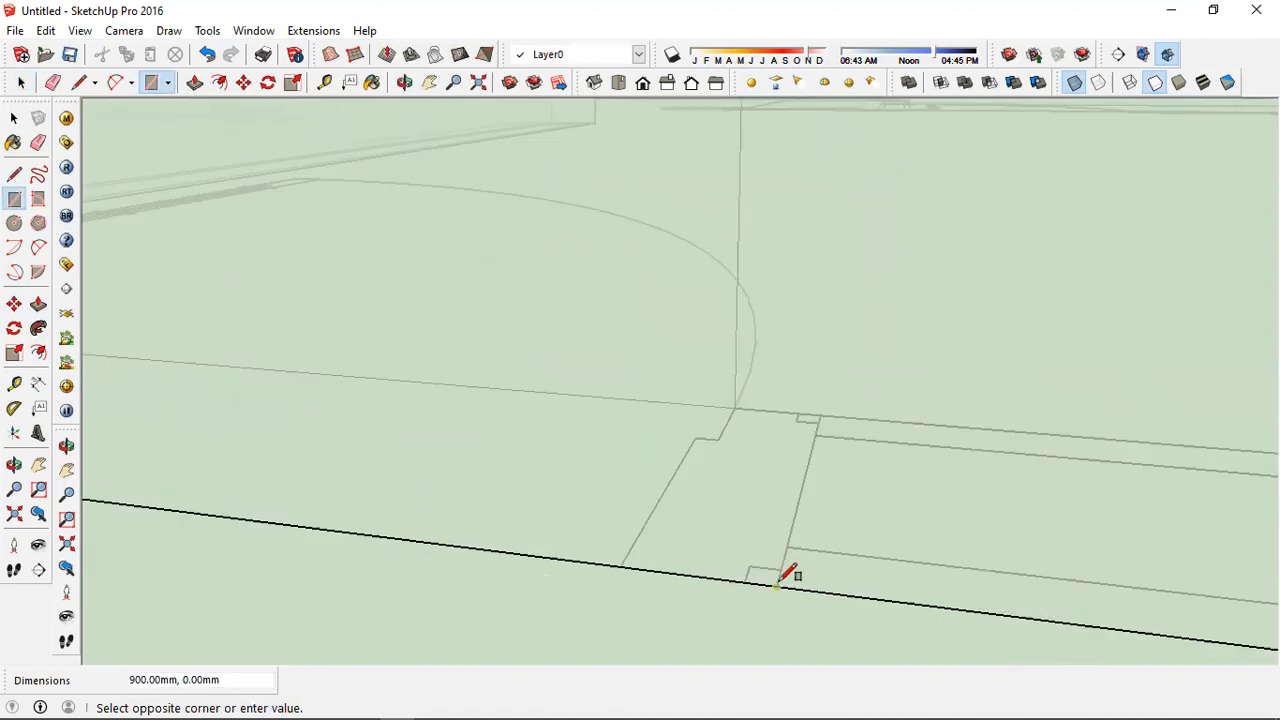
scroll(795, 474, "down", 1)
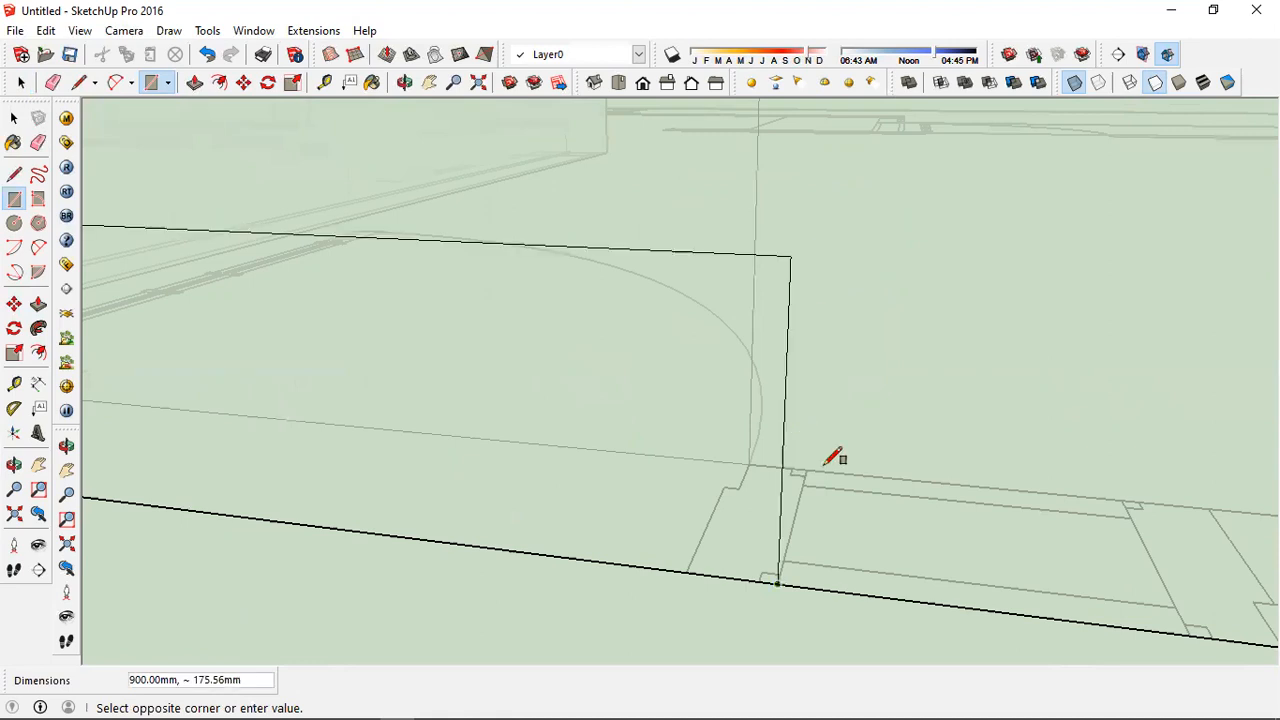
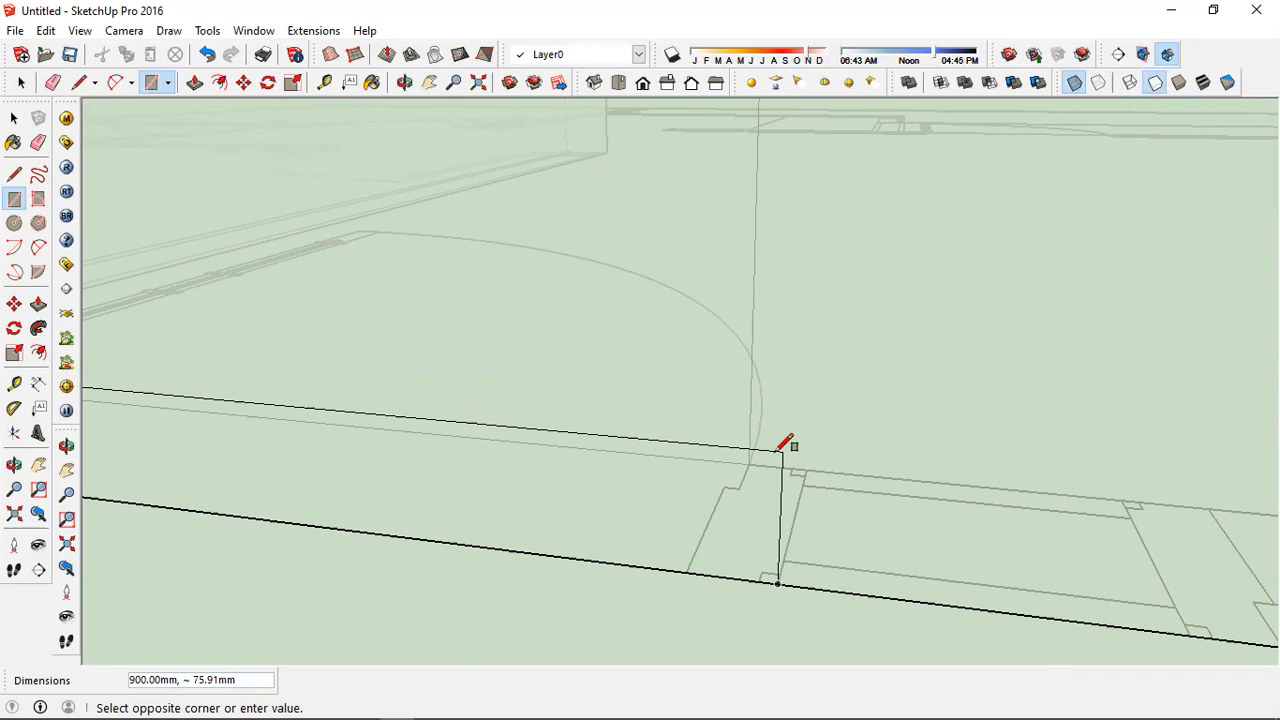
type("900,2100")
key("Return")
scroll(622, 435, "down", 1)
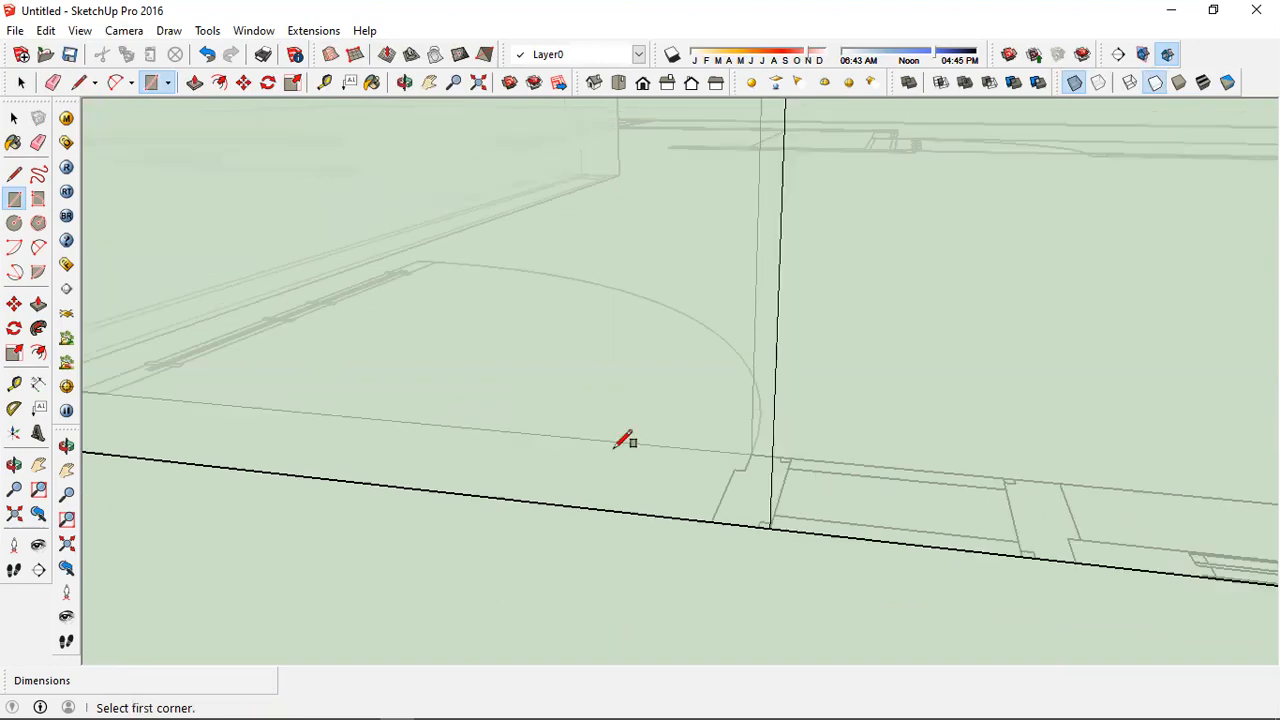
scroll(622, 435, "down", 5)
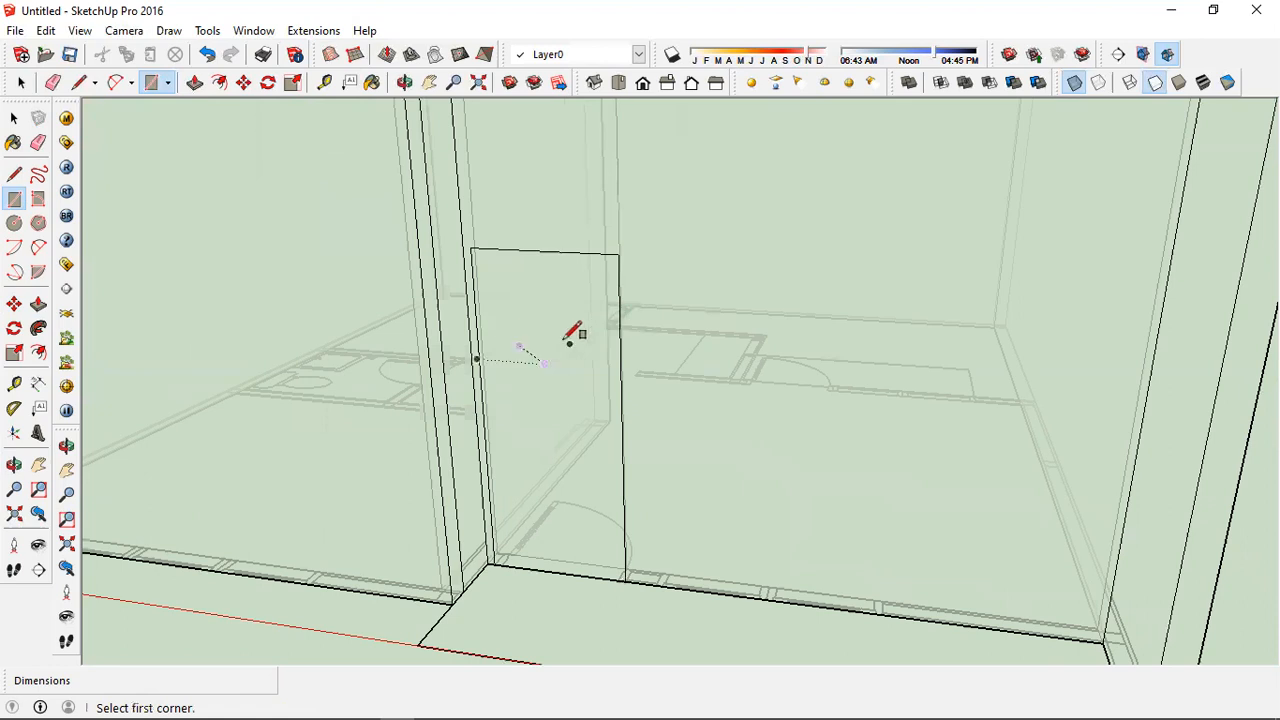
key("space")
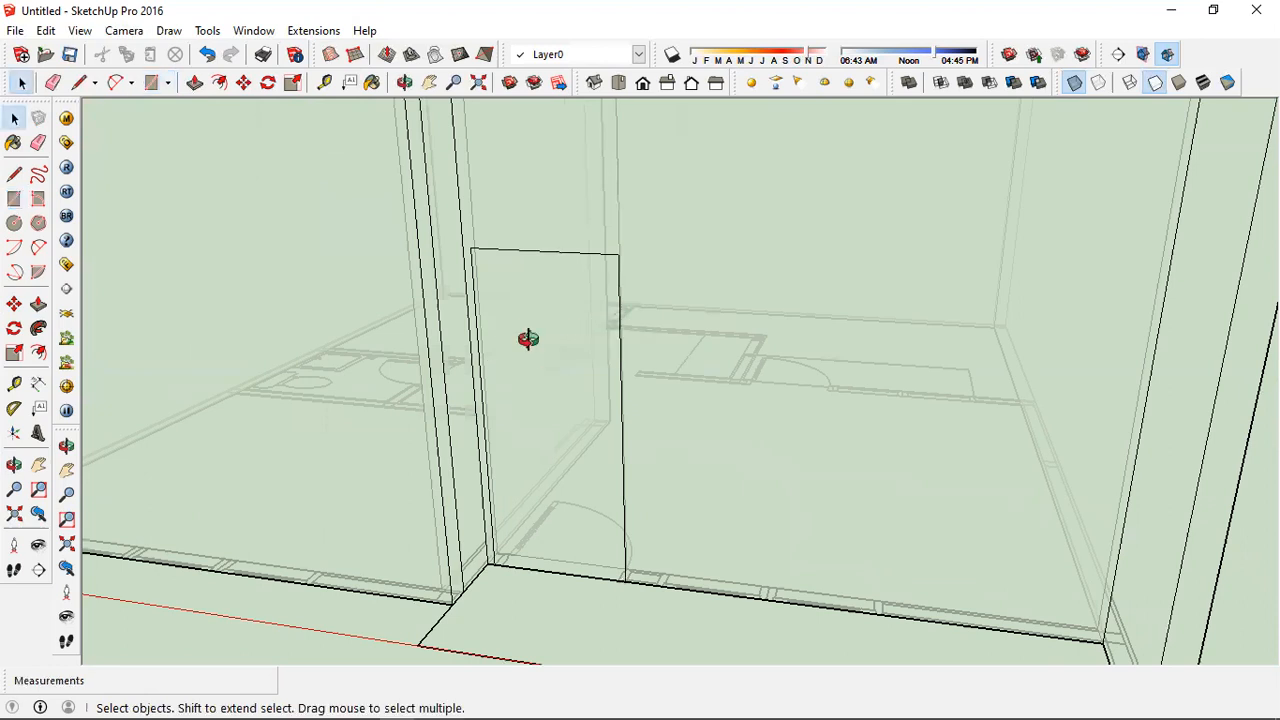
Cut the entrance wall's door opening by pushing the door rectangle's face 150 mm through the wall
left_click(524, 343)
scroll(524, 343, "down", 10)
scroll(531, 331, "up", 10)
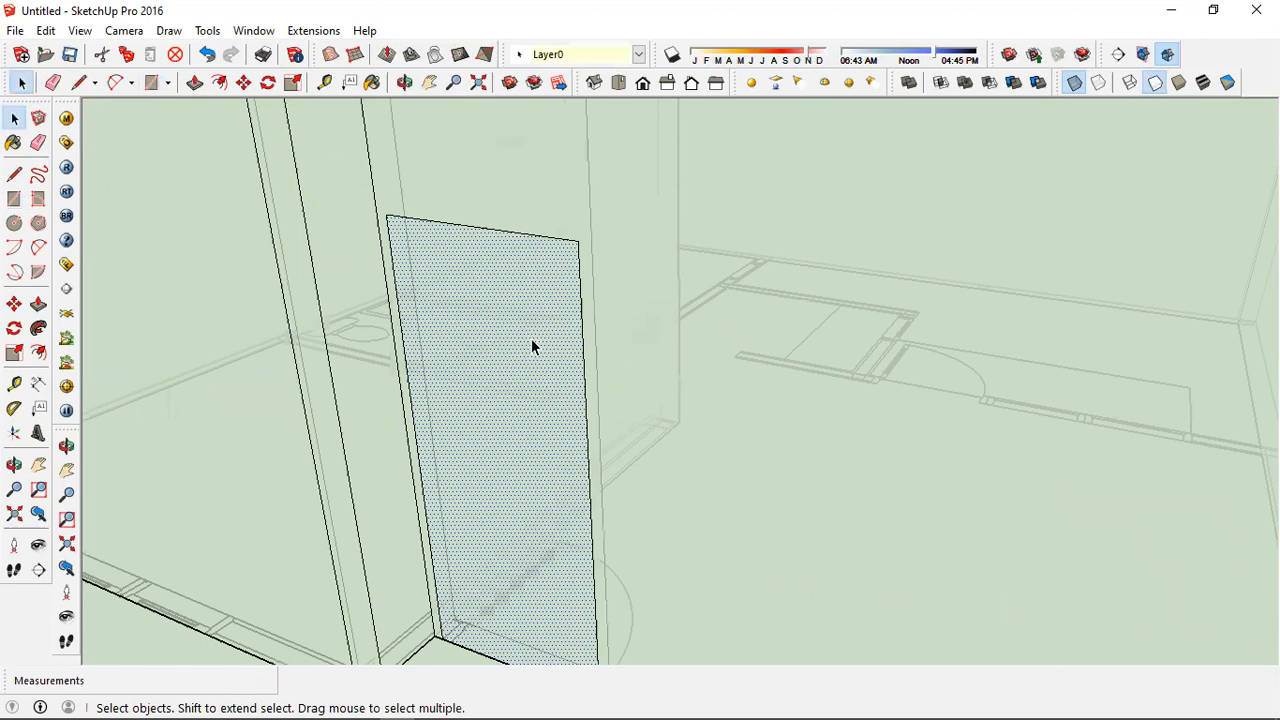
scroll(484, 229, "down", 2)
key("p")
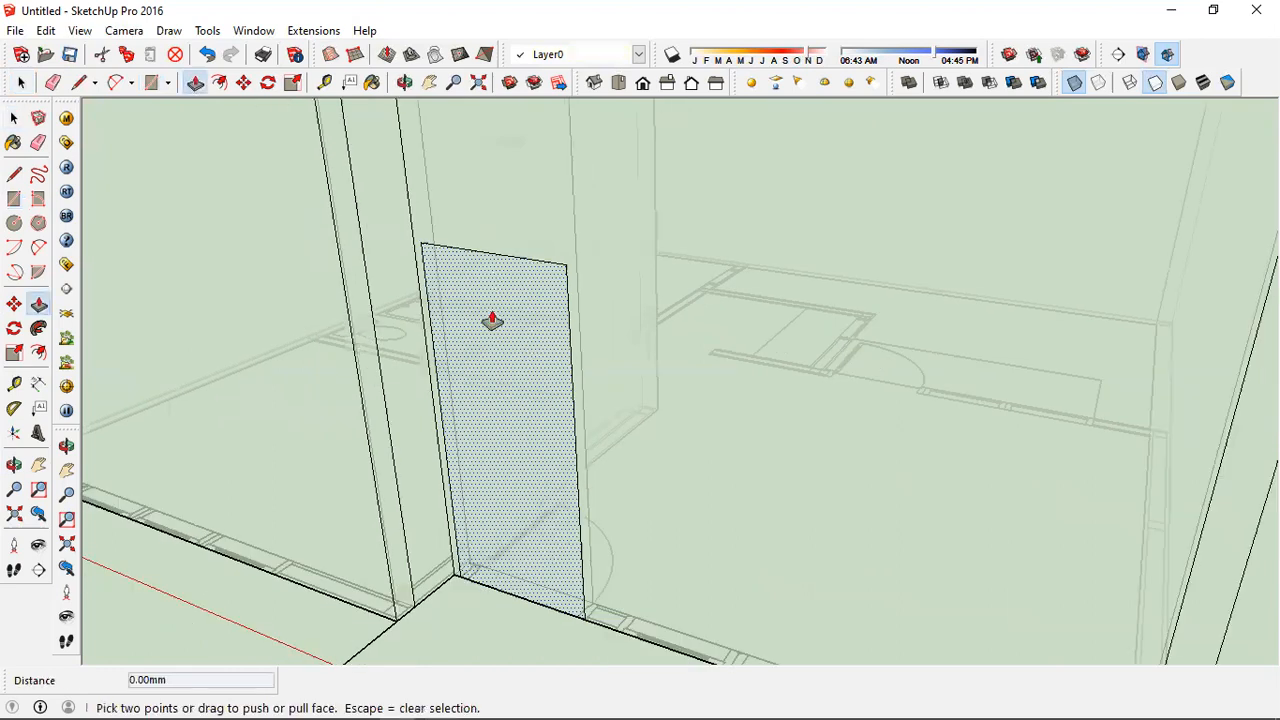
left_click(561, 284)
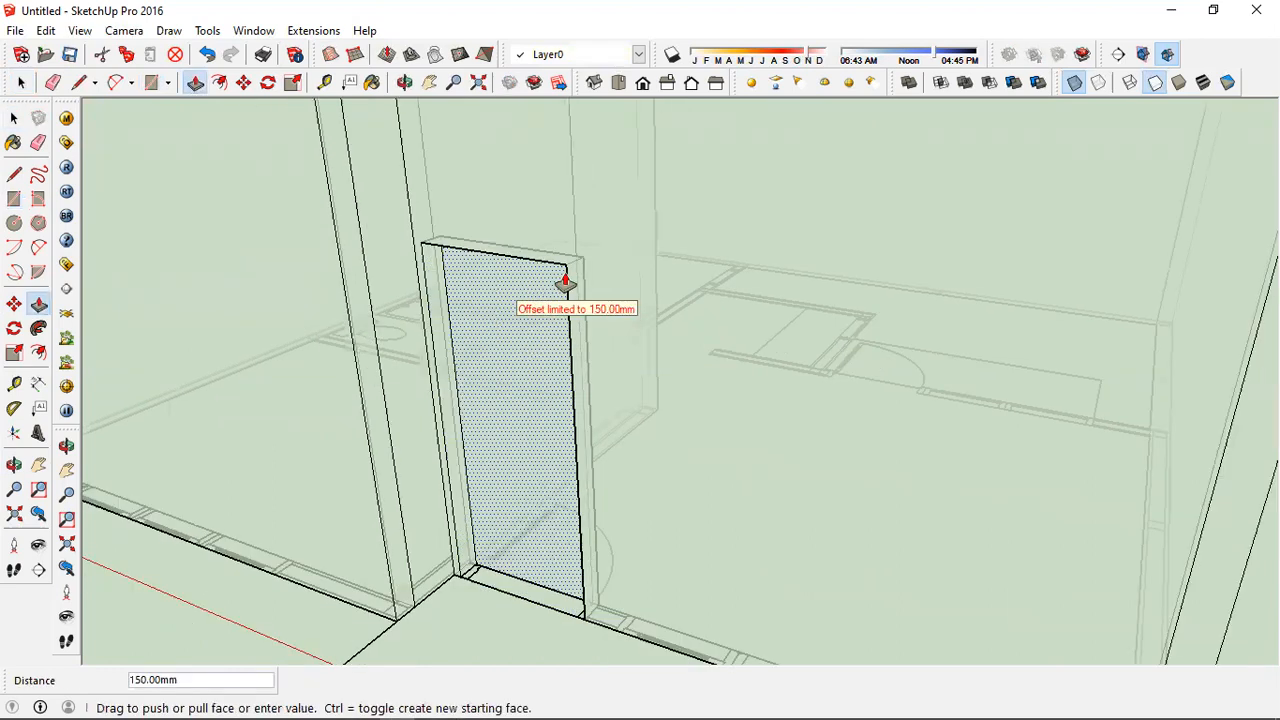
left_click(686, 371)
middle_click_drag(689, 328, 794, 389)
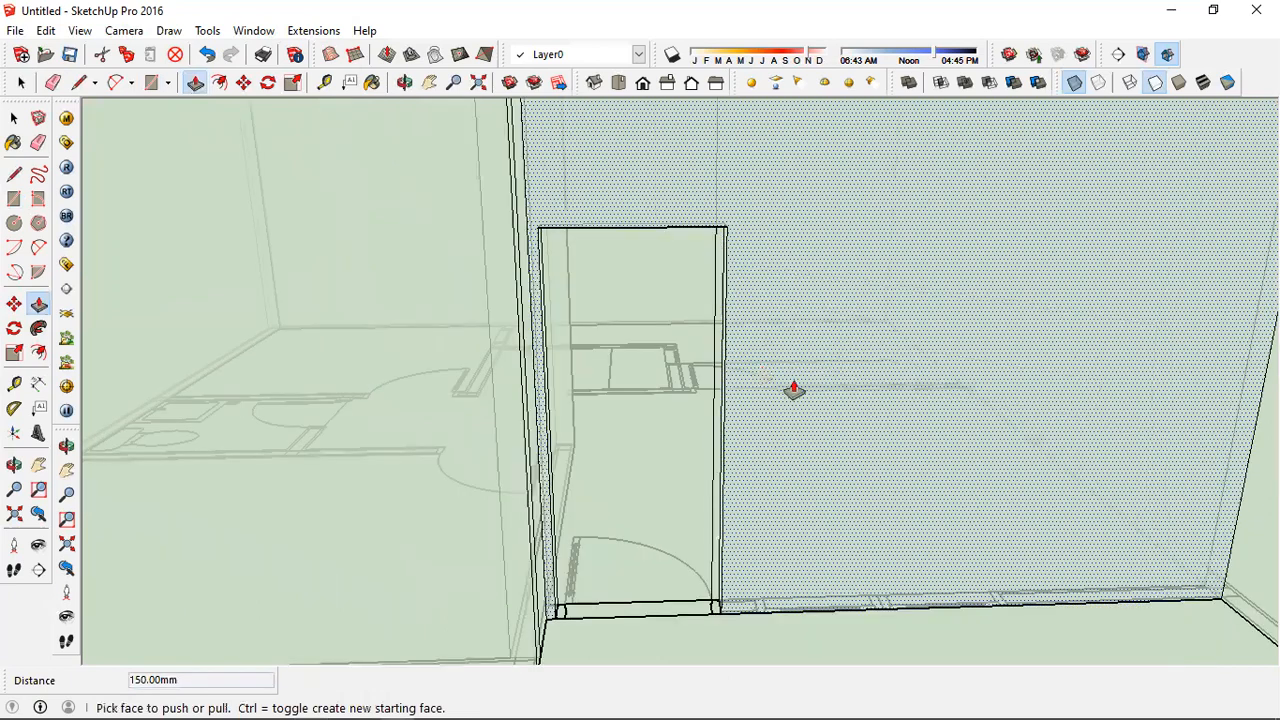
key("space")
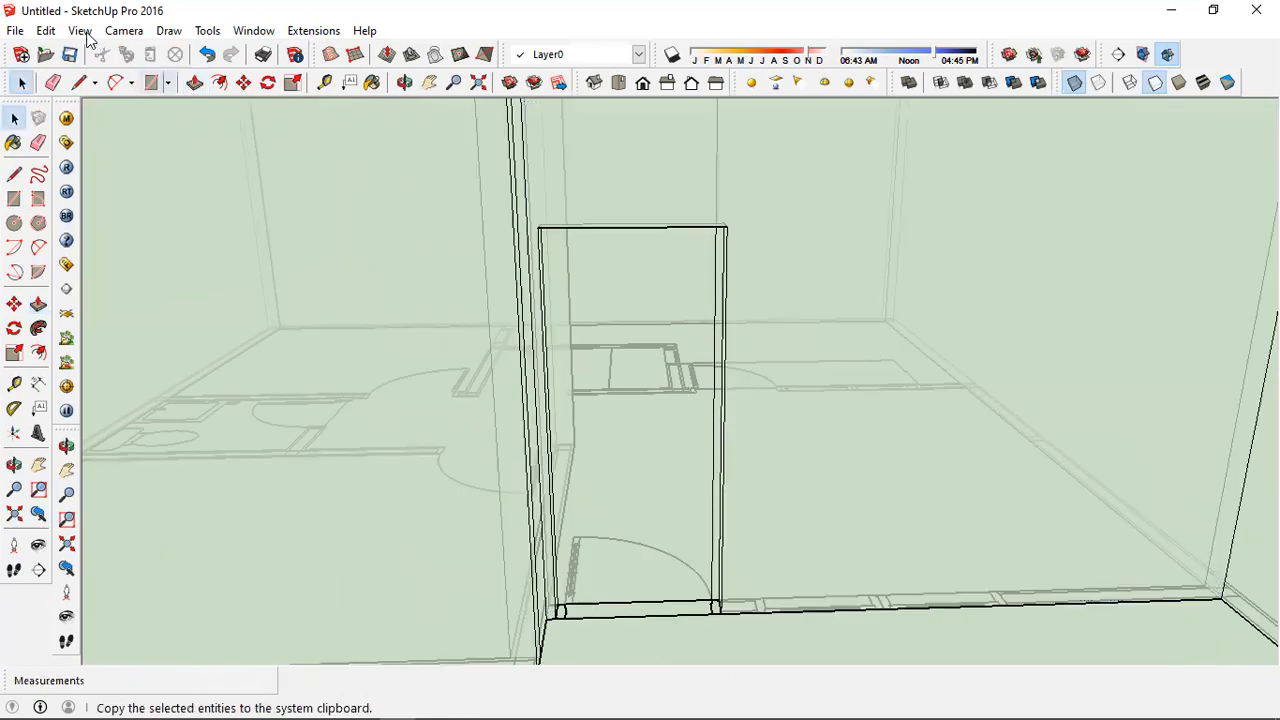
Change the face style of the walls to Shaded With Textures
left_click(80, 31)
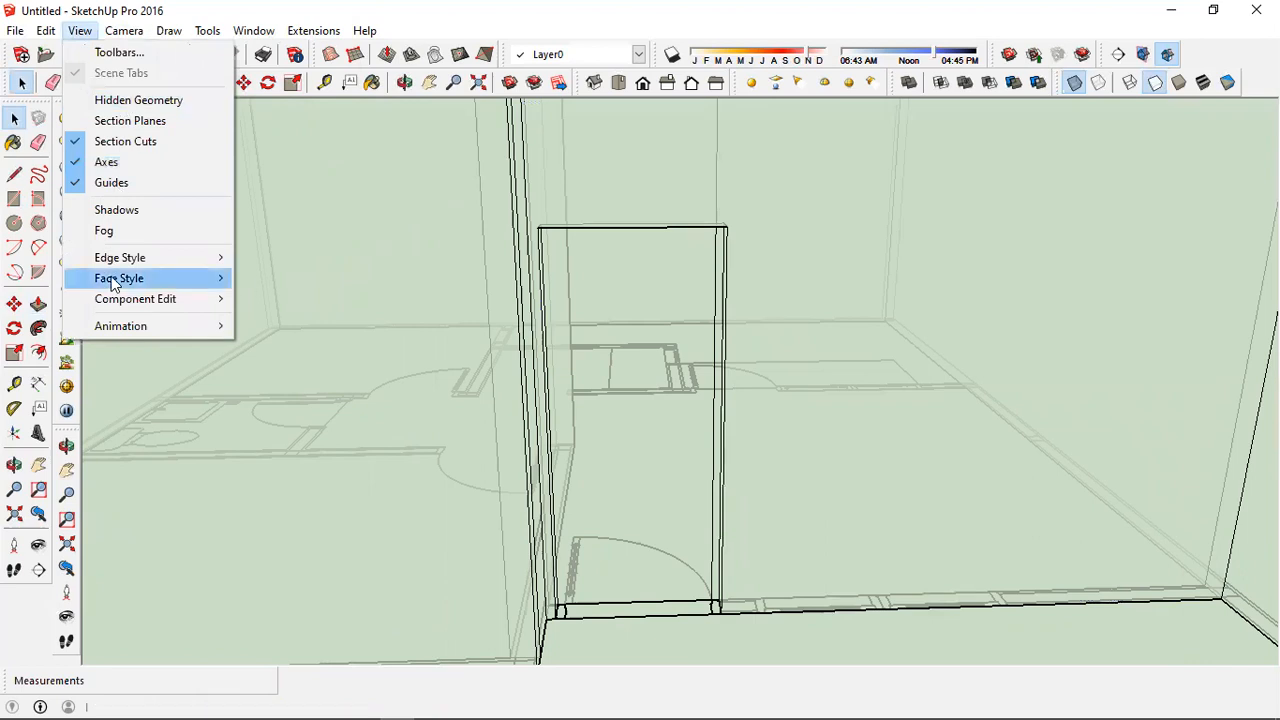
mouse_move(200, 278)
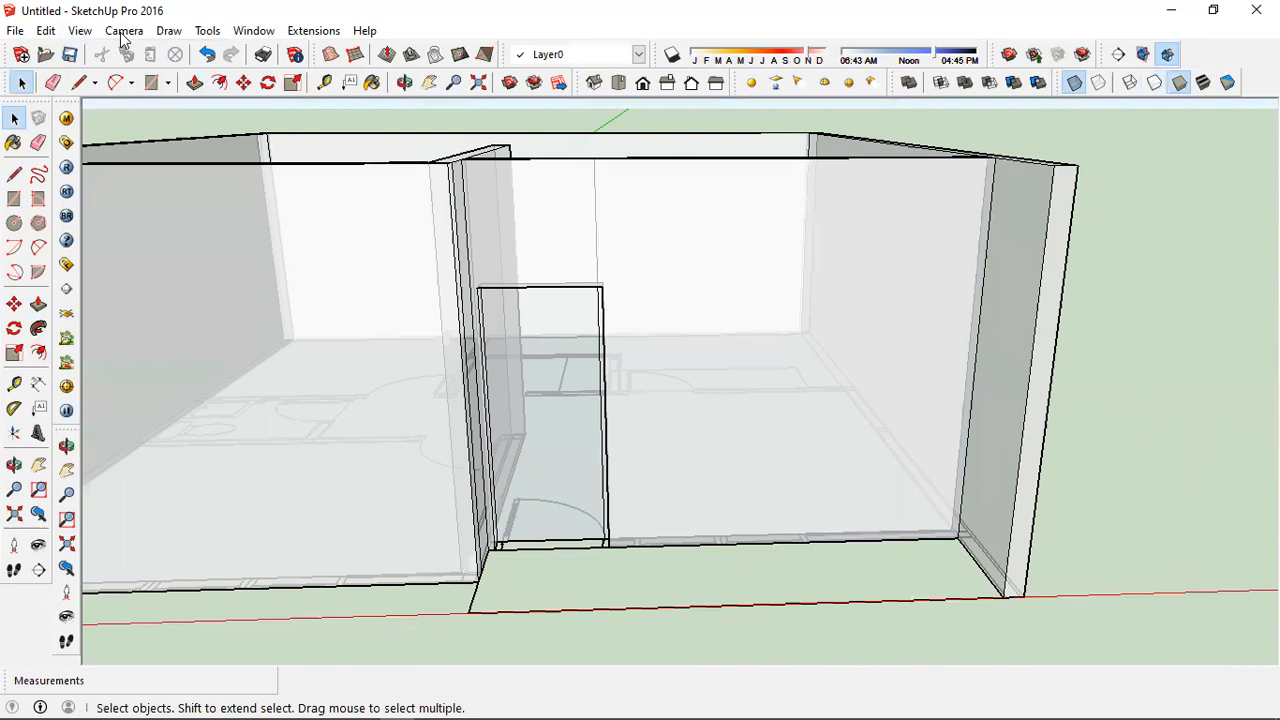
left_click(124, 31)
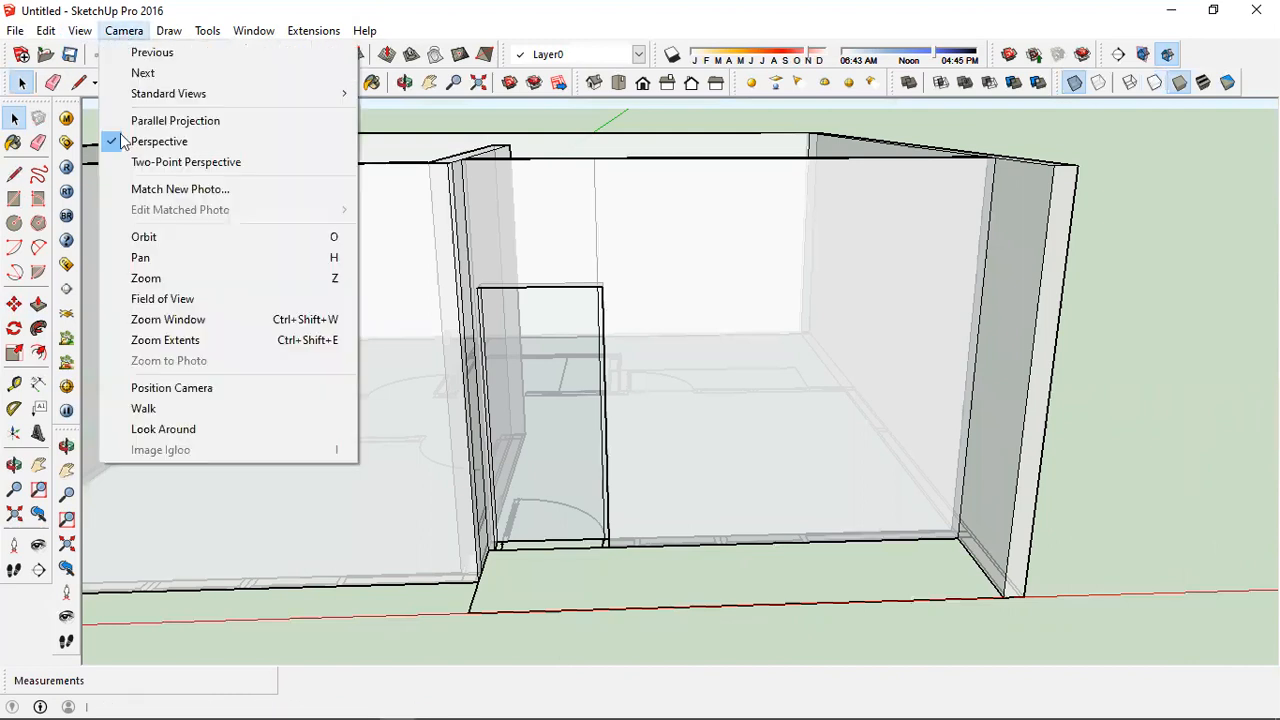
mouse_move(83, 26)
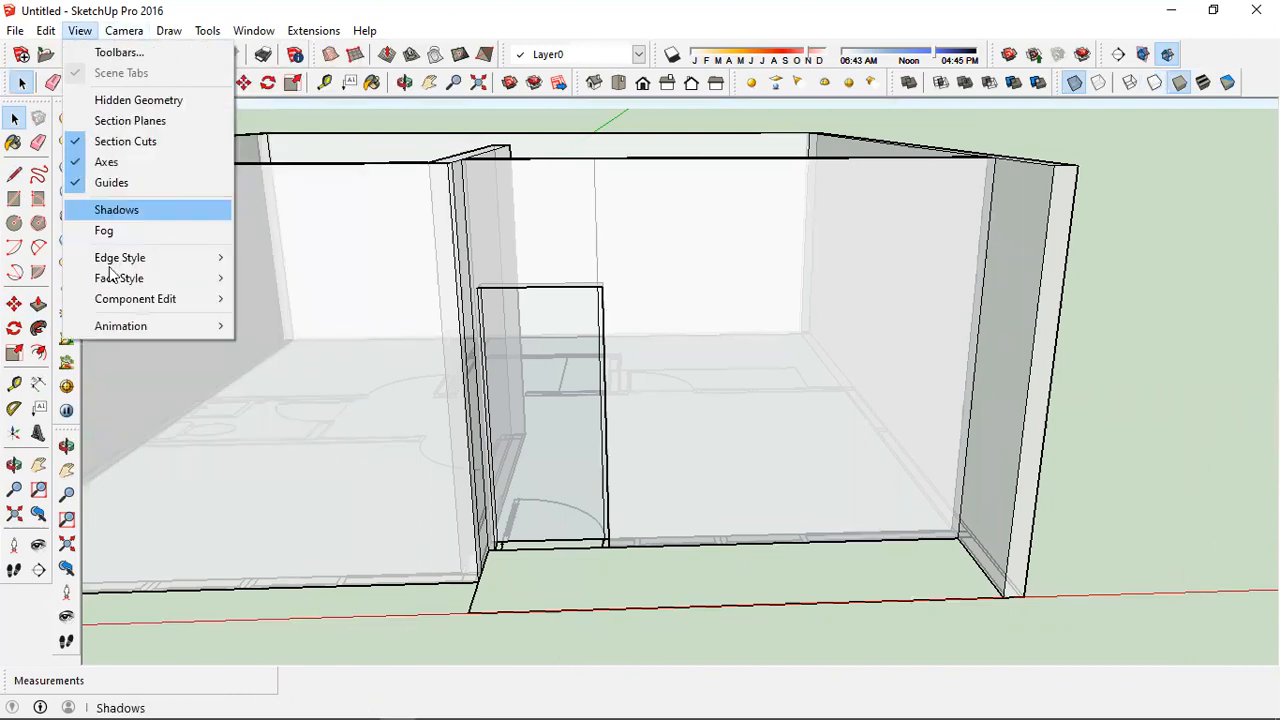
mouse_move(112, 284)
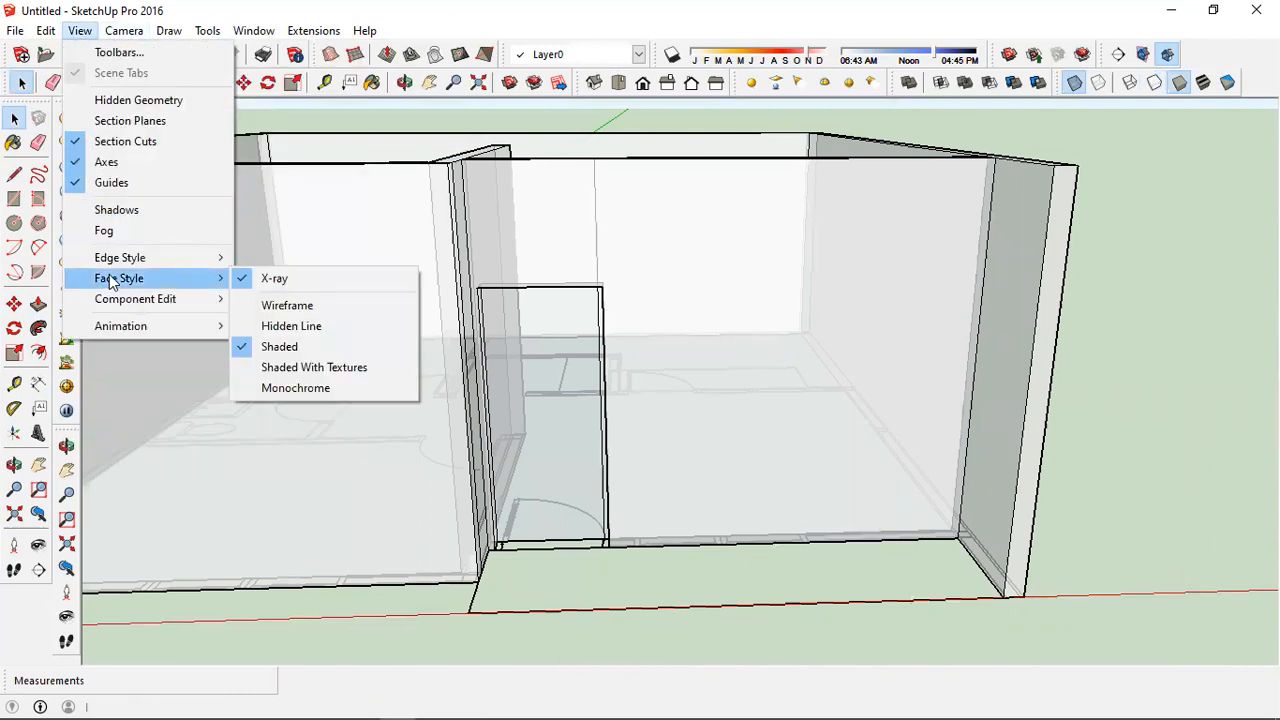
left_click(300, 370)
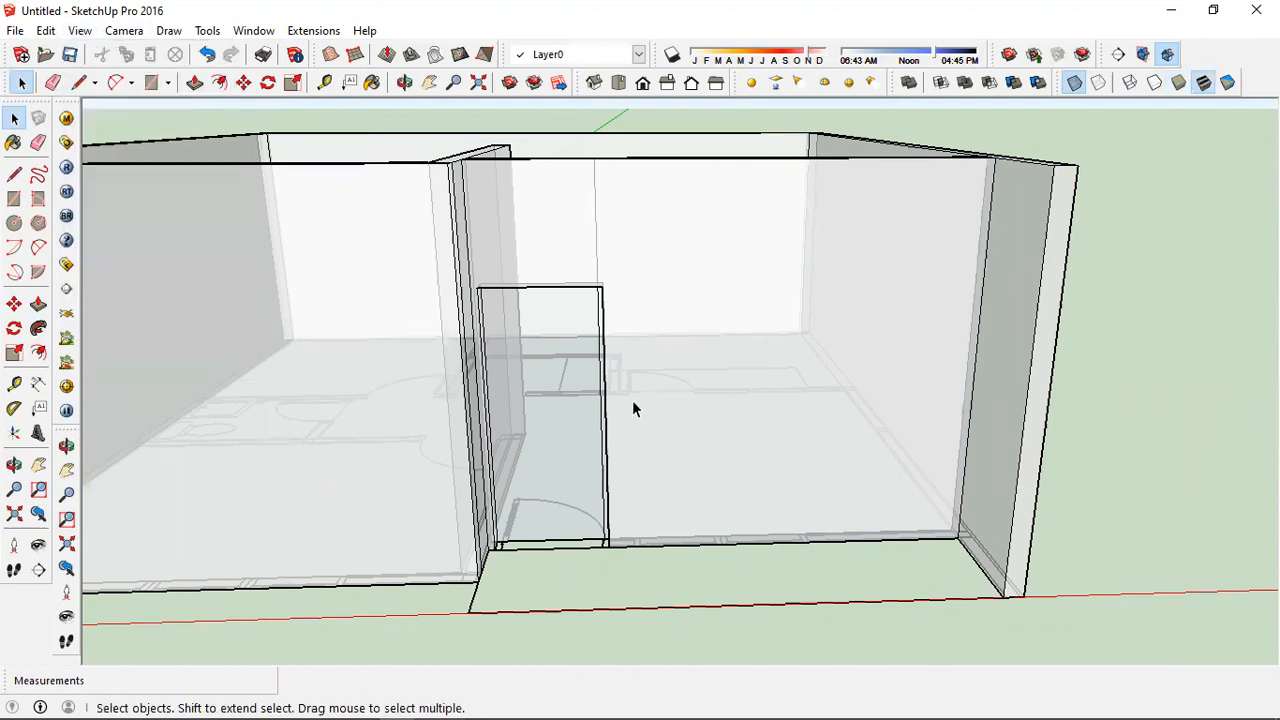
Examine the cut door opening in the entrance wall and the building's walls from all around
middle_click_drag(466, 434, 409, 429)
scroll(470, 390, "up", 5)
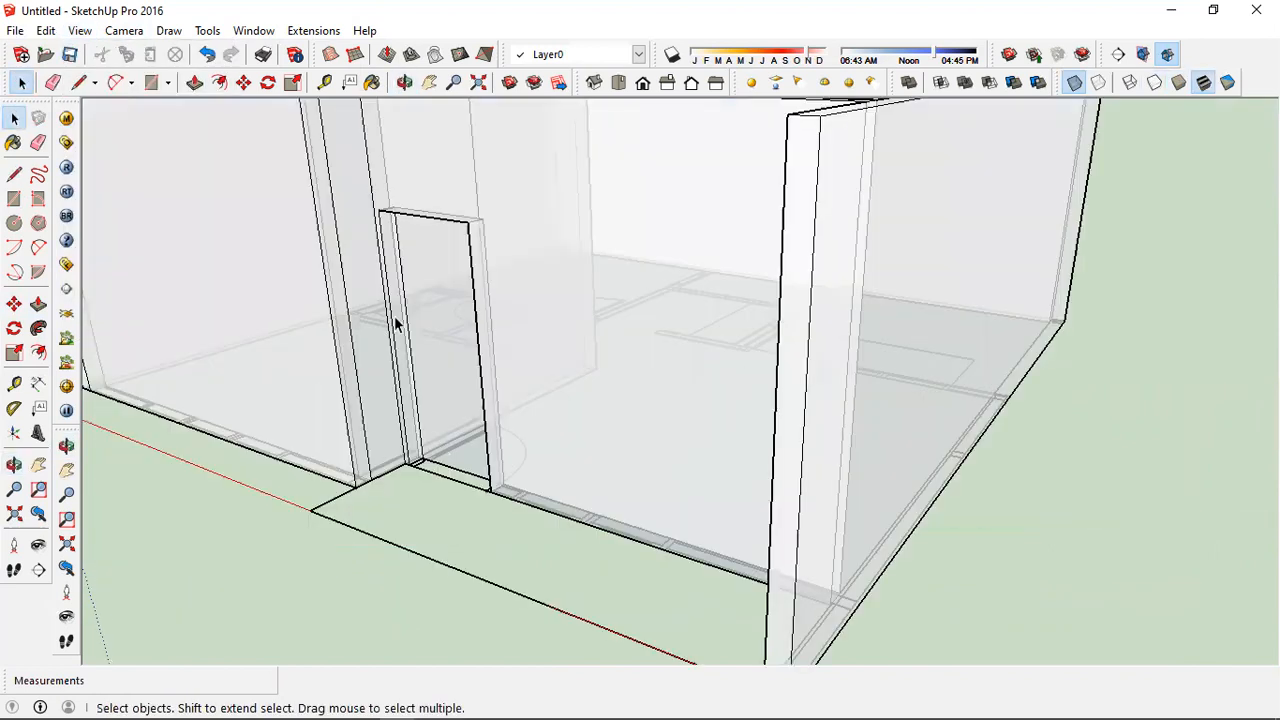
scroll(422, 417, "up", 5)
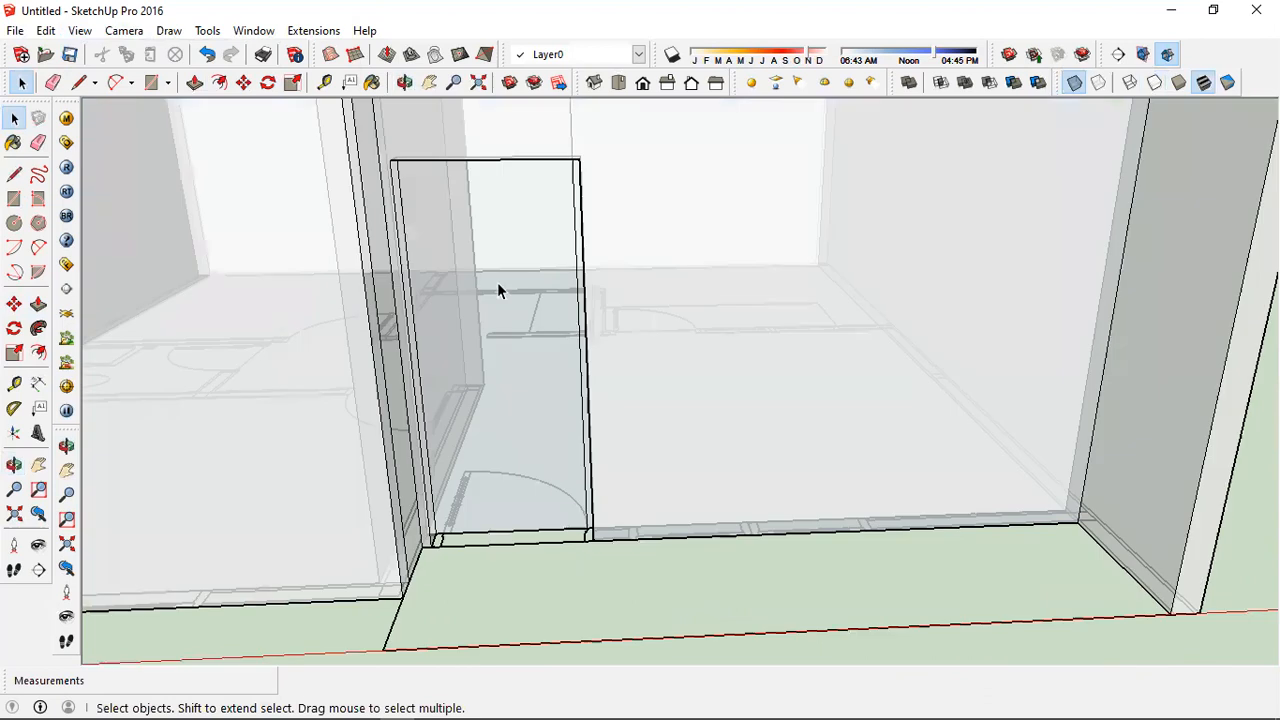
middle_click_drag(497, 290, 630, 352)
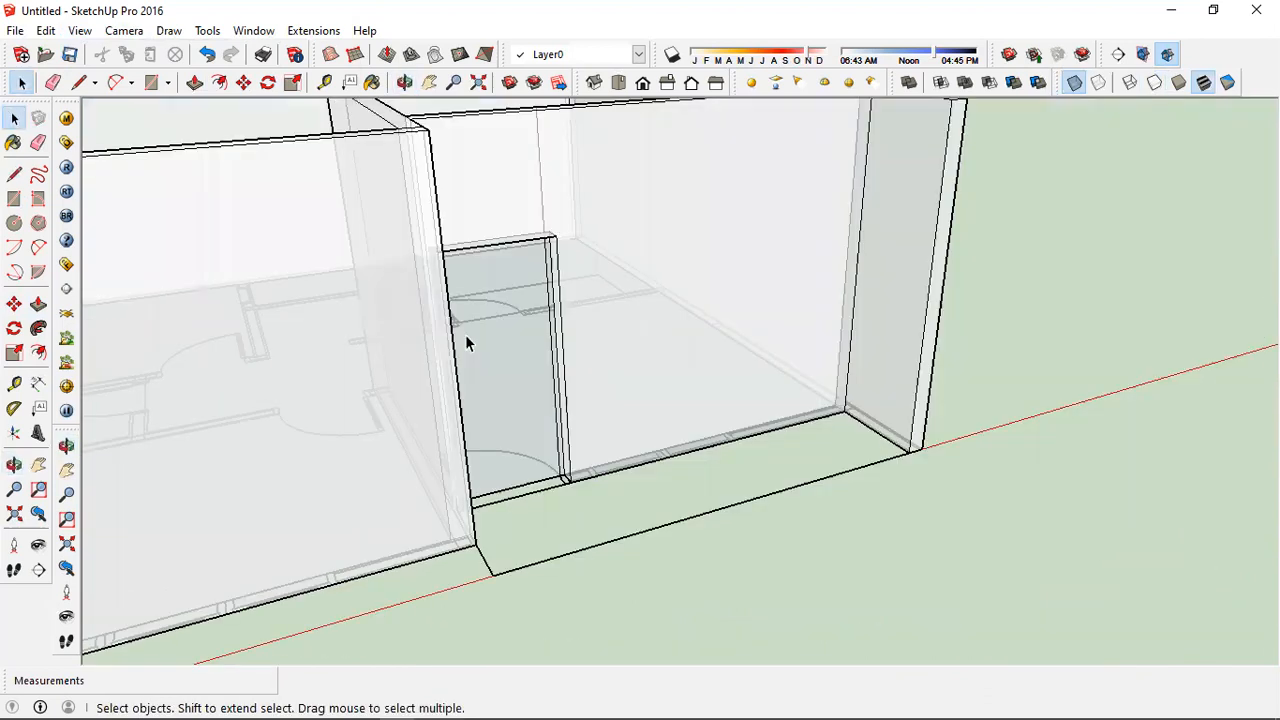
middle_click_drag(465, 334, 478, 334)
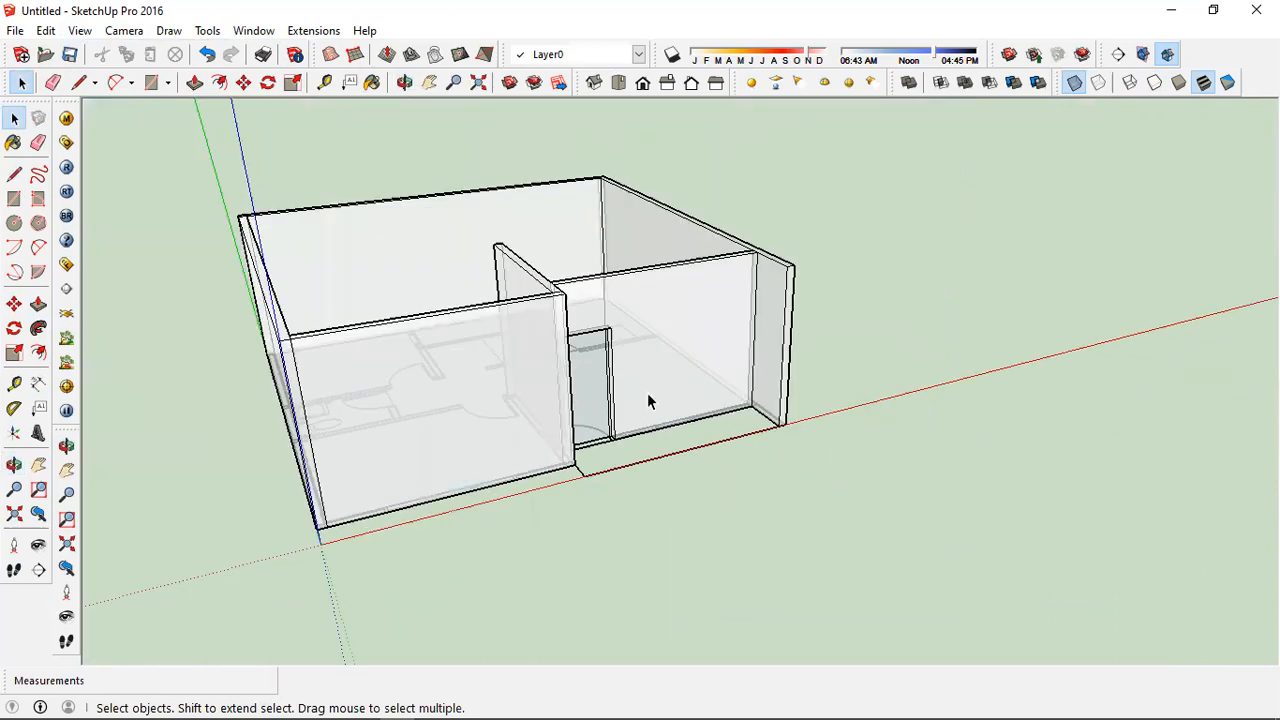
middle_click_drag(386, 400, 497, 375)
scroll(495, 375, "up", 2)
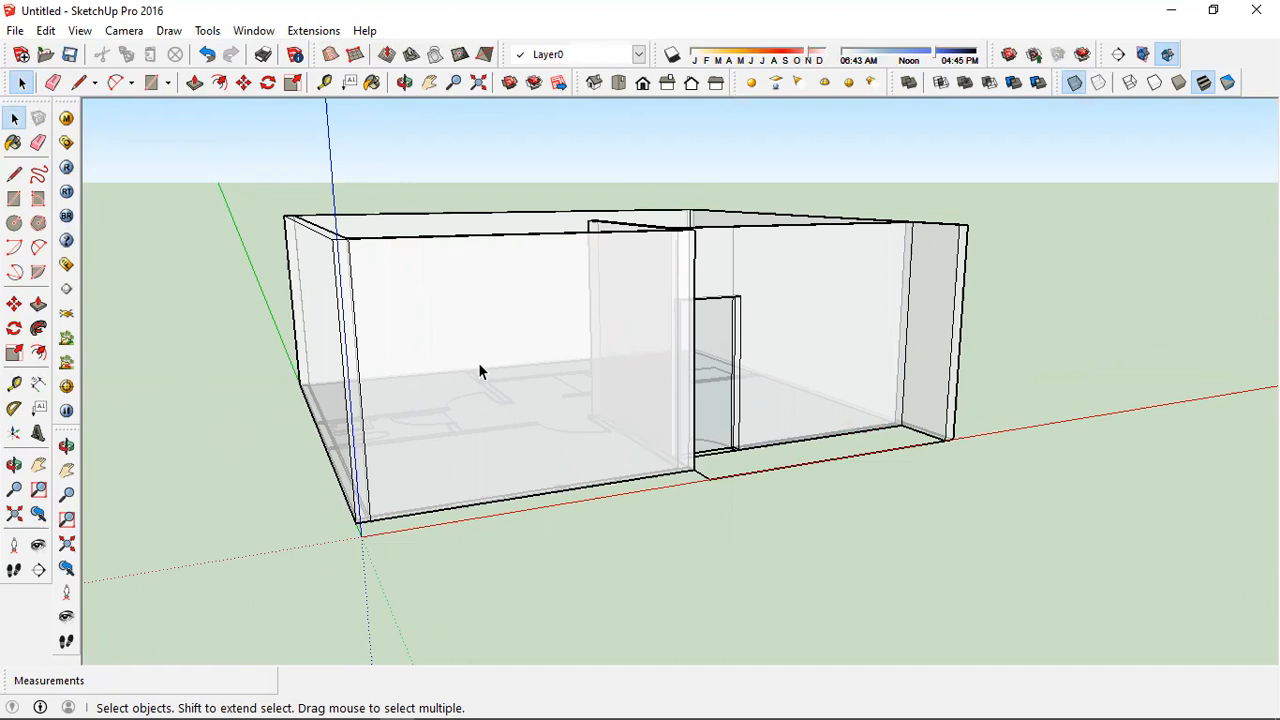
mouse_move(478, 370)
middle_mouse_down()
mouse_move(430, 375)
mouse_move(483, 374)
middle_mouse_up()
middle_click_drag(739, 358, 414, 358)
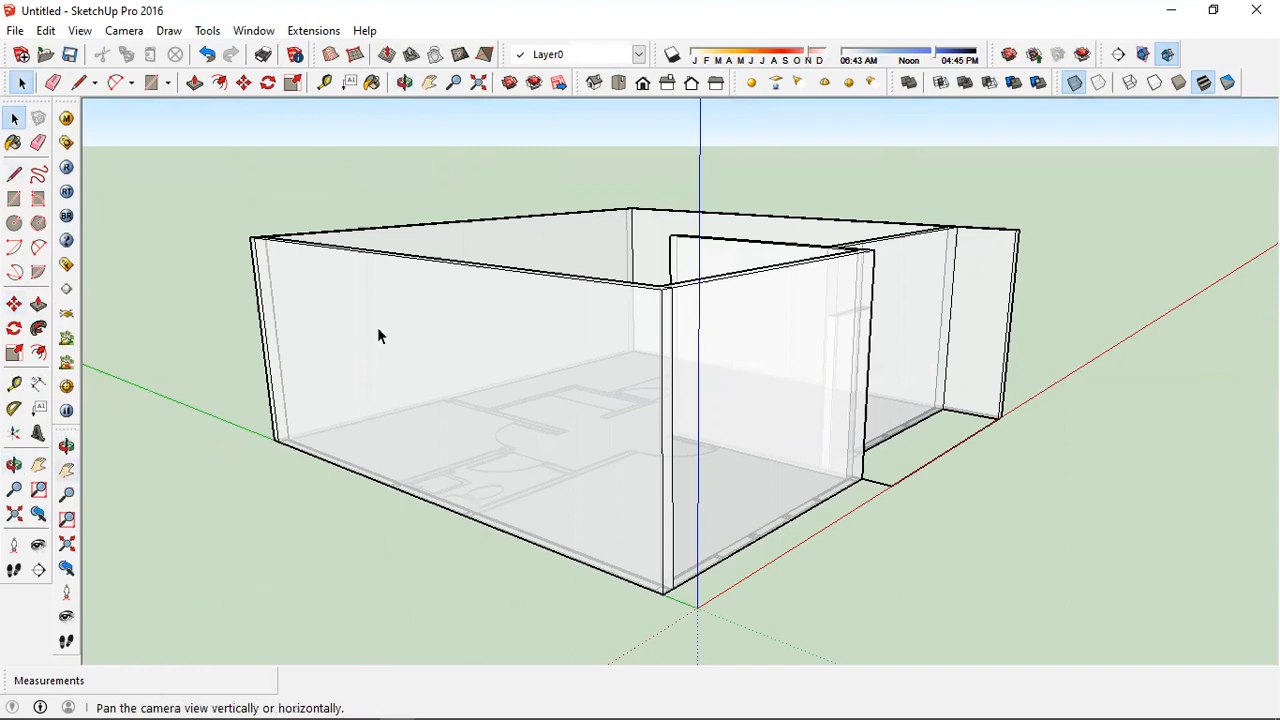
key("o")
left_click_drag(903, 311, 1018, 328)
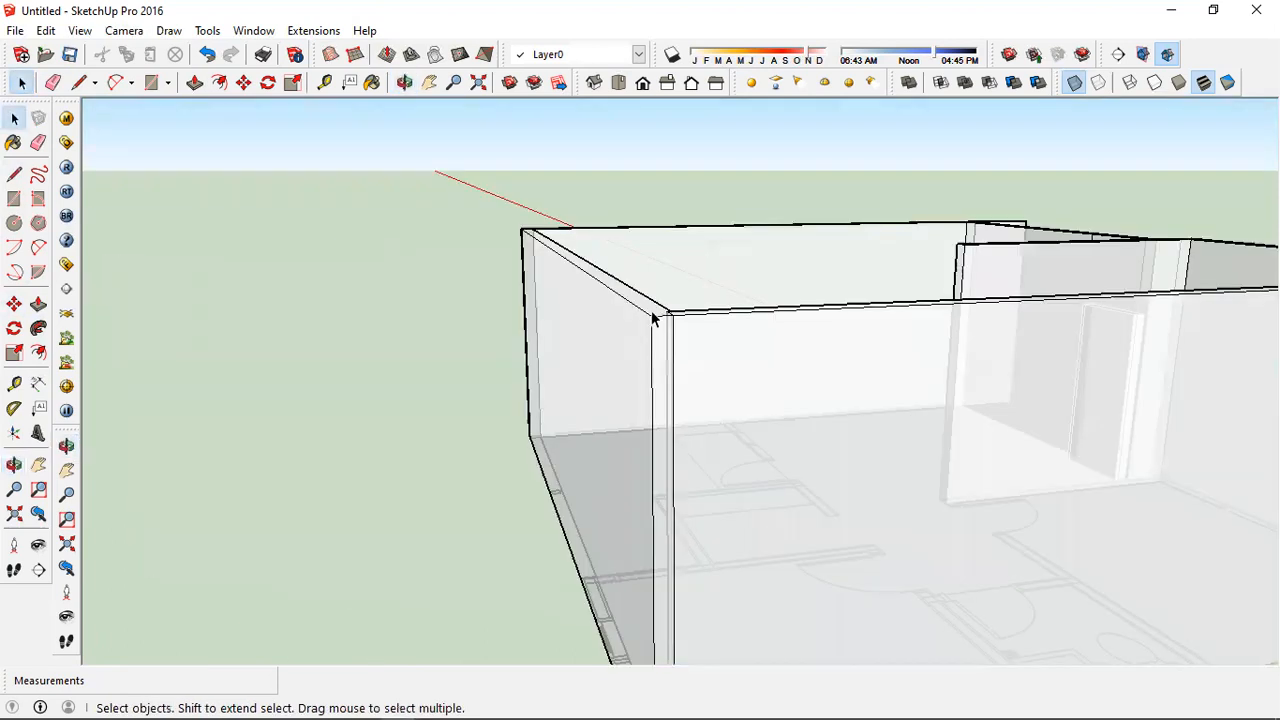
scroll(653, 318, "down", 2)
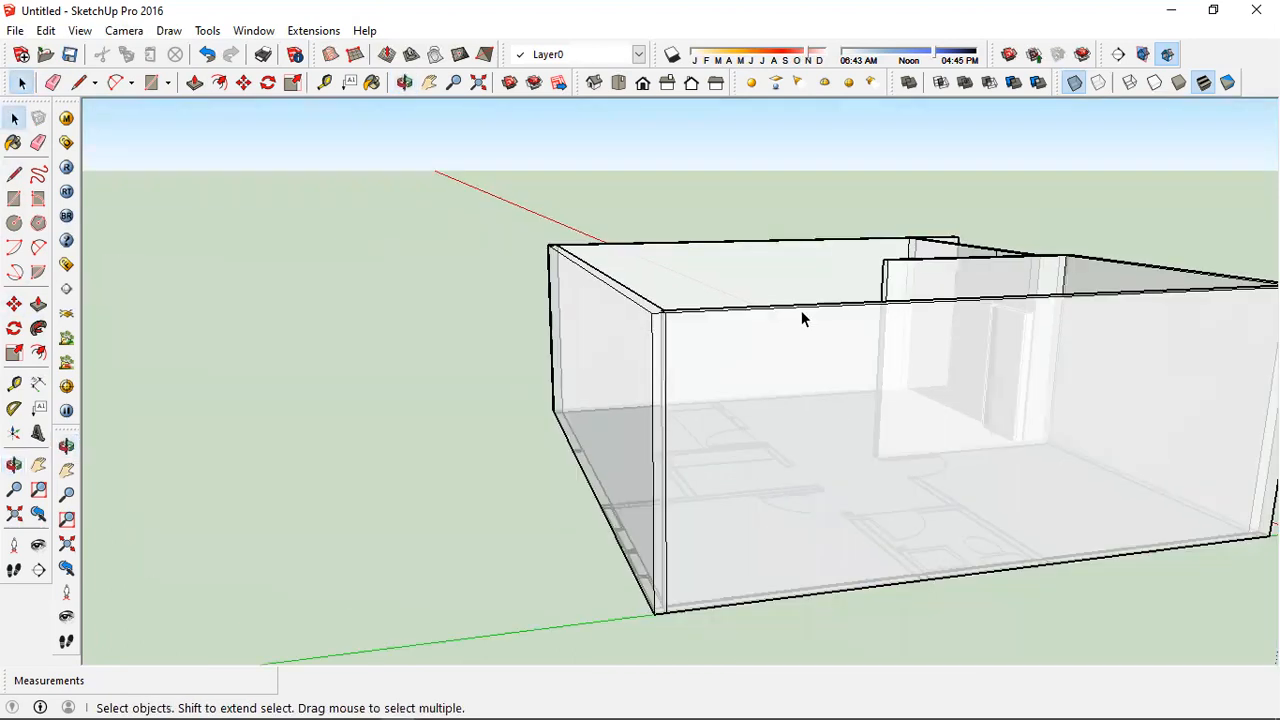
middle_click_drag(801, 311, 849, 334)
scroll(837, 317, "down", 2)
middle_click_drag(929, 320, 714, 357)
middle_click_drag(653, 260, 629, 211)
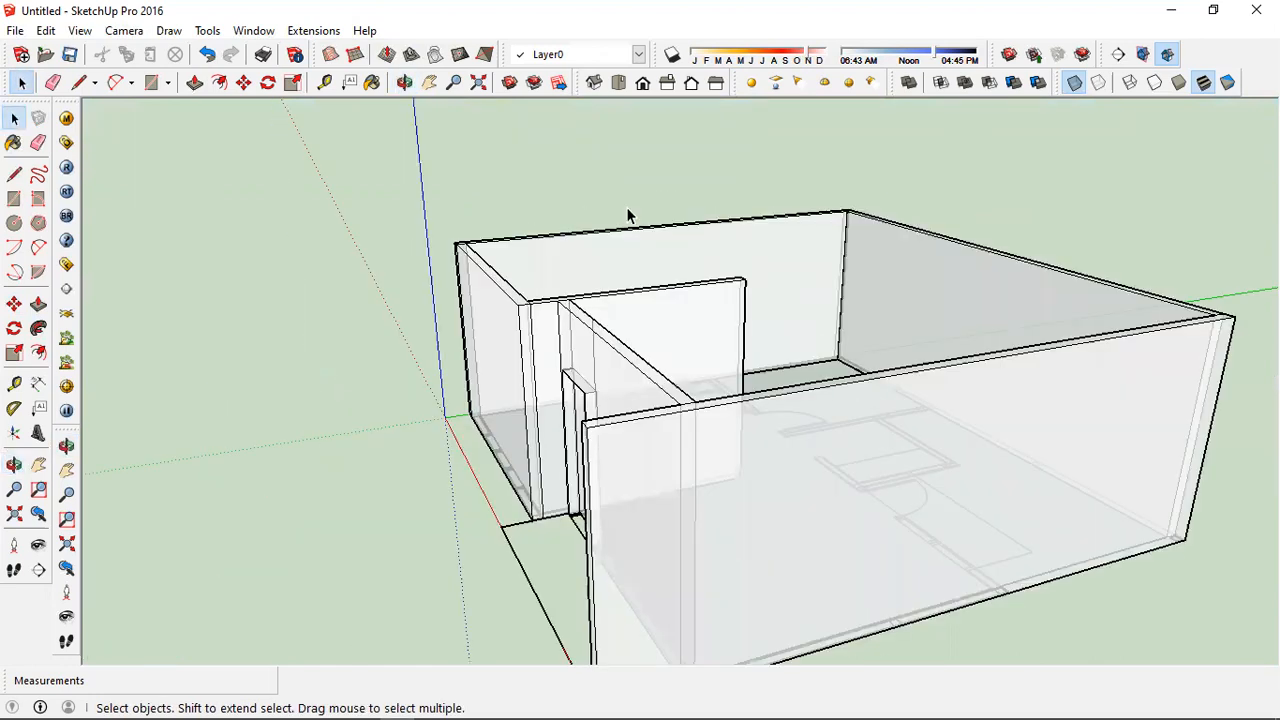
Review the model in the standard views, going through Iso, Top, Front, Right, Back and Left
left_click(593, 84)
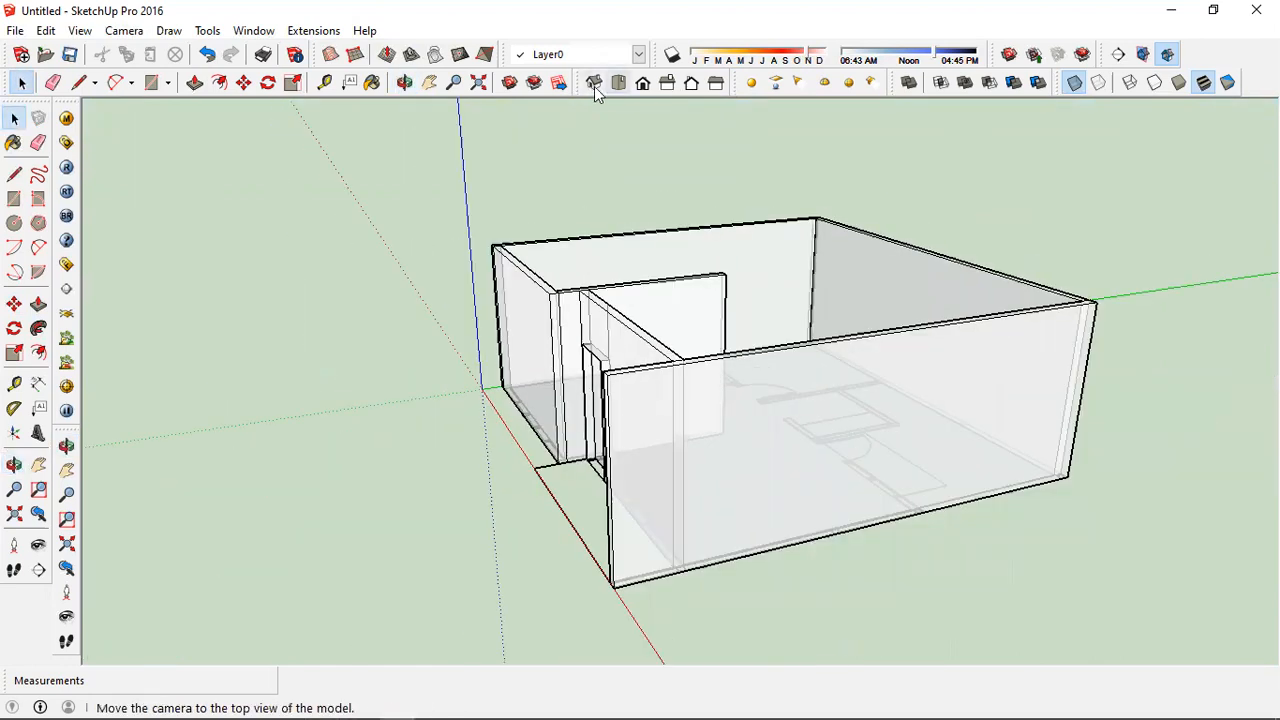
left_click(594, 86)
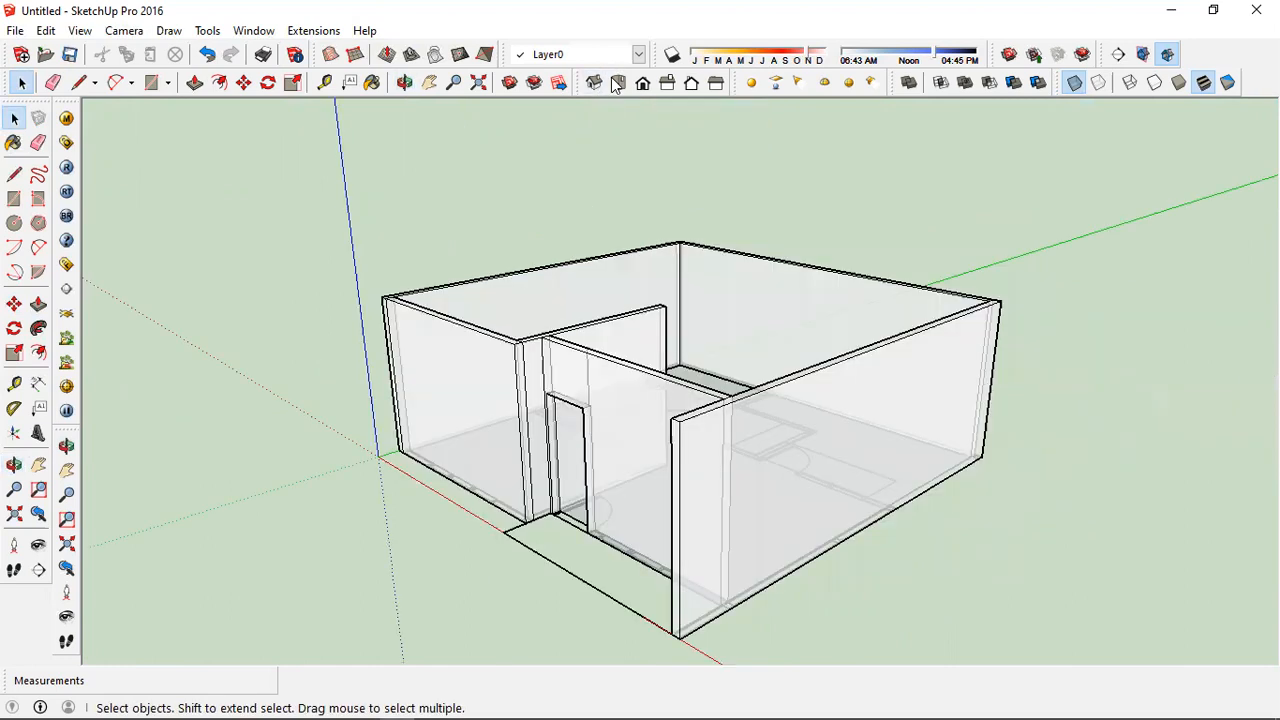
left_click(616, 84)
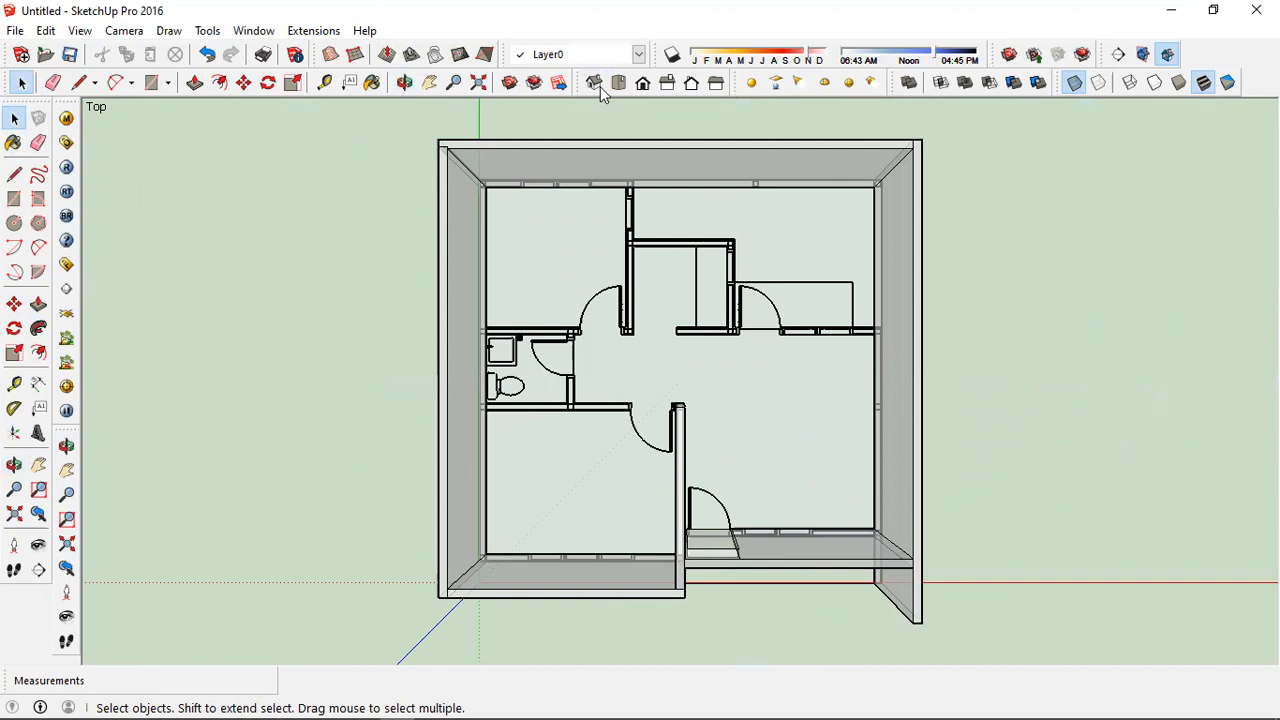
left_click(596, 84)
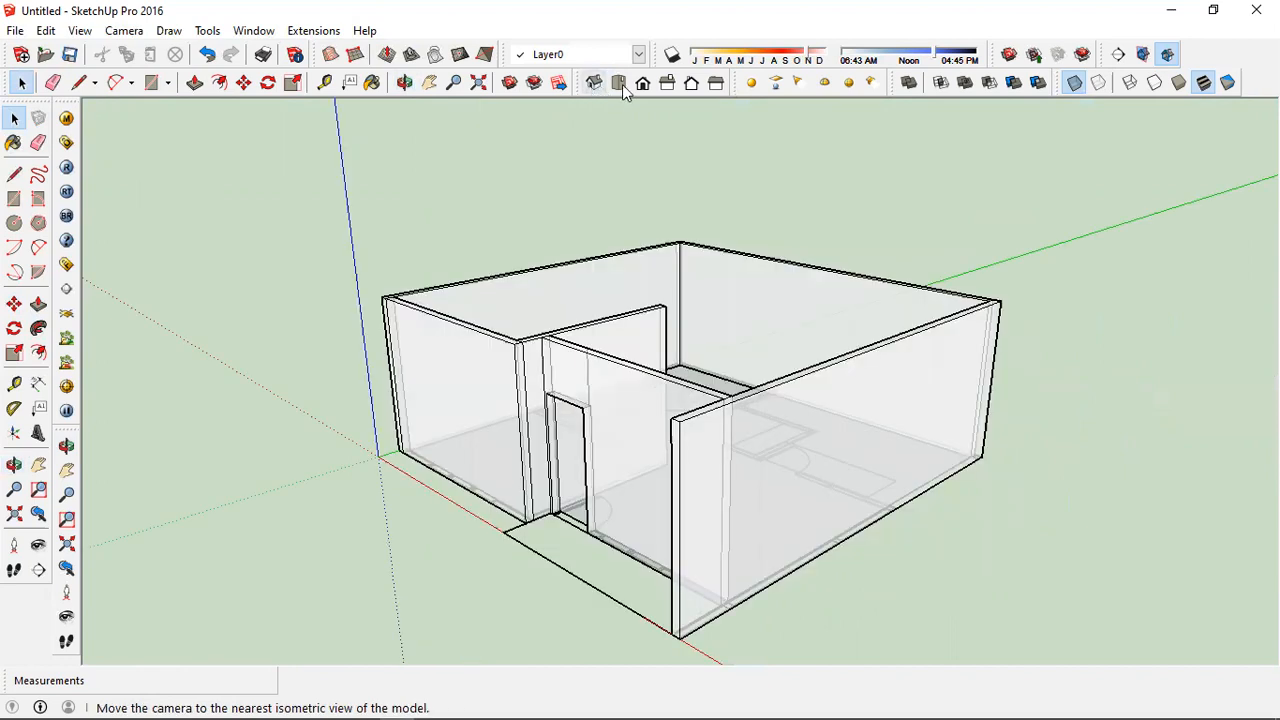
left_click(644, 85)
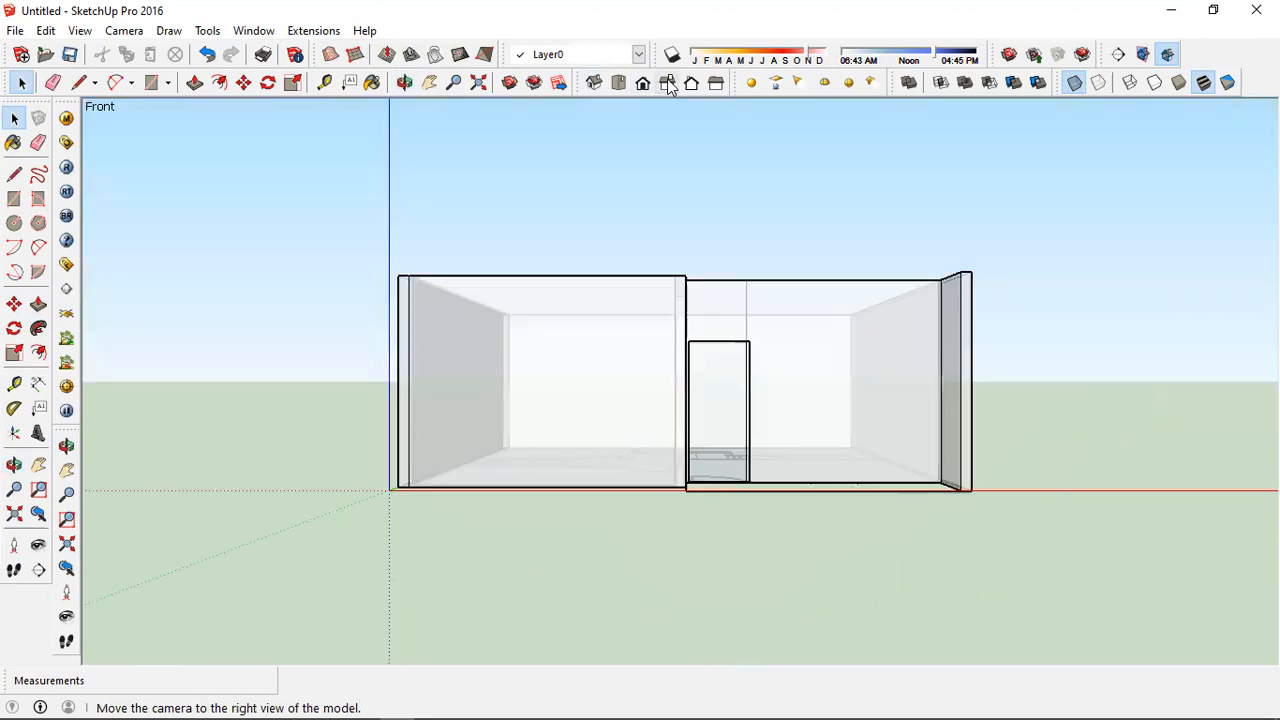
left_click(668, 84)
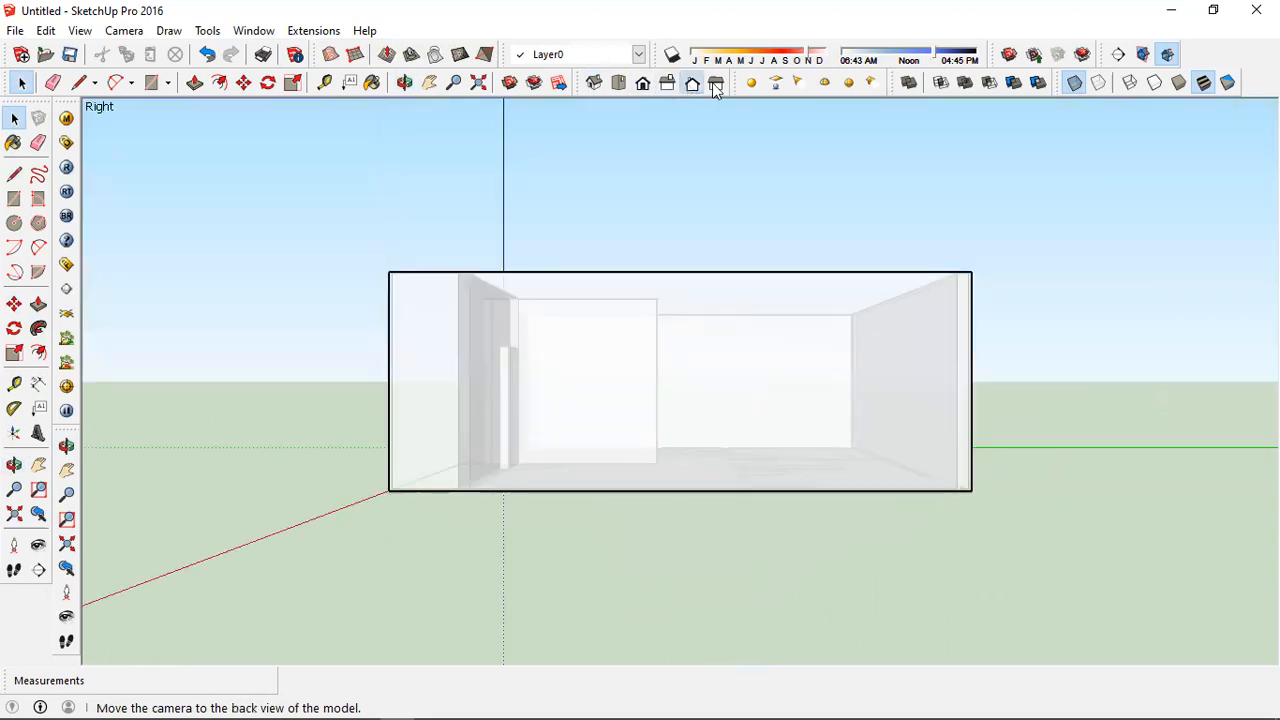
left_click(691, 85)
left_click(716, 84)
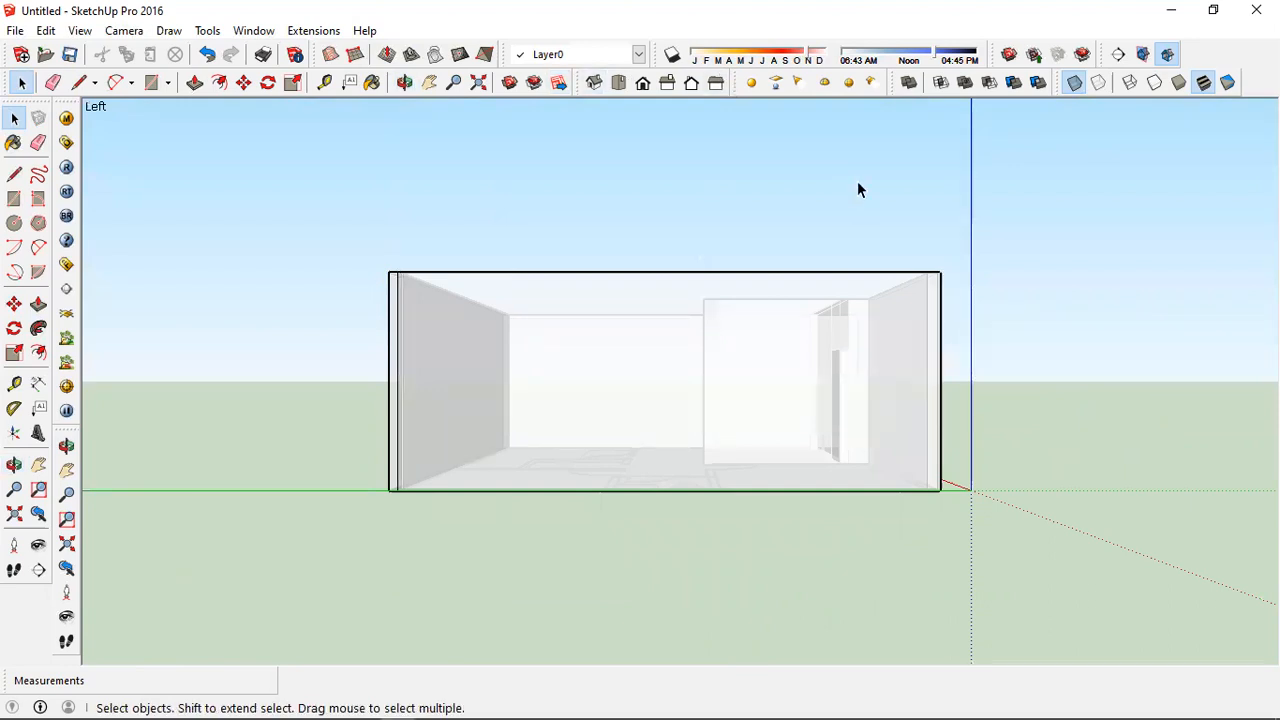
left_click(849, 82)
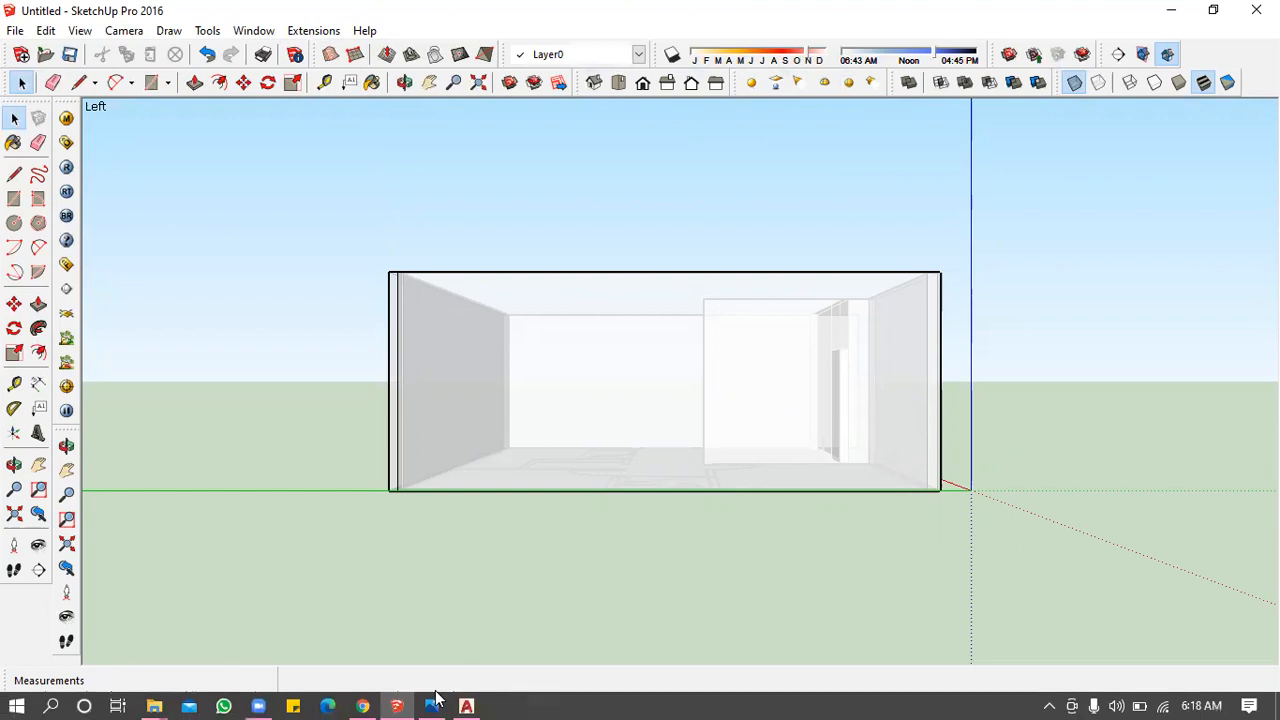
Switch to Photos to examine the kitchen01.jpg render, and return to SketchUp
mouse_move(427, 700)
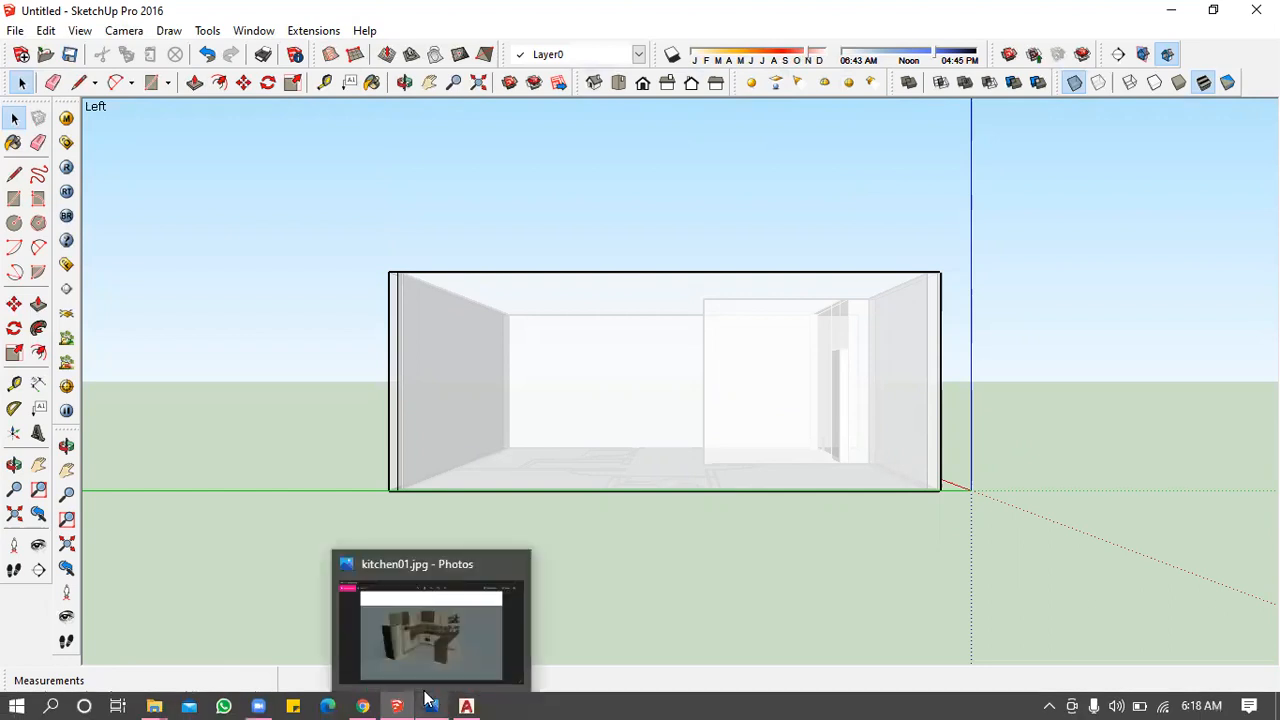
key("alt+Tab")
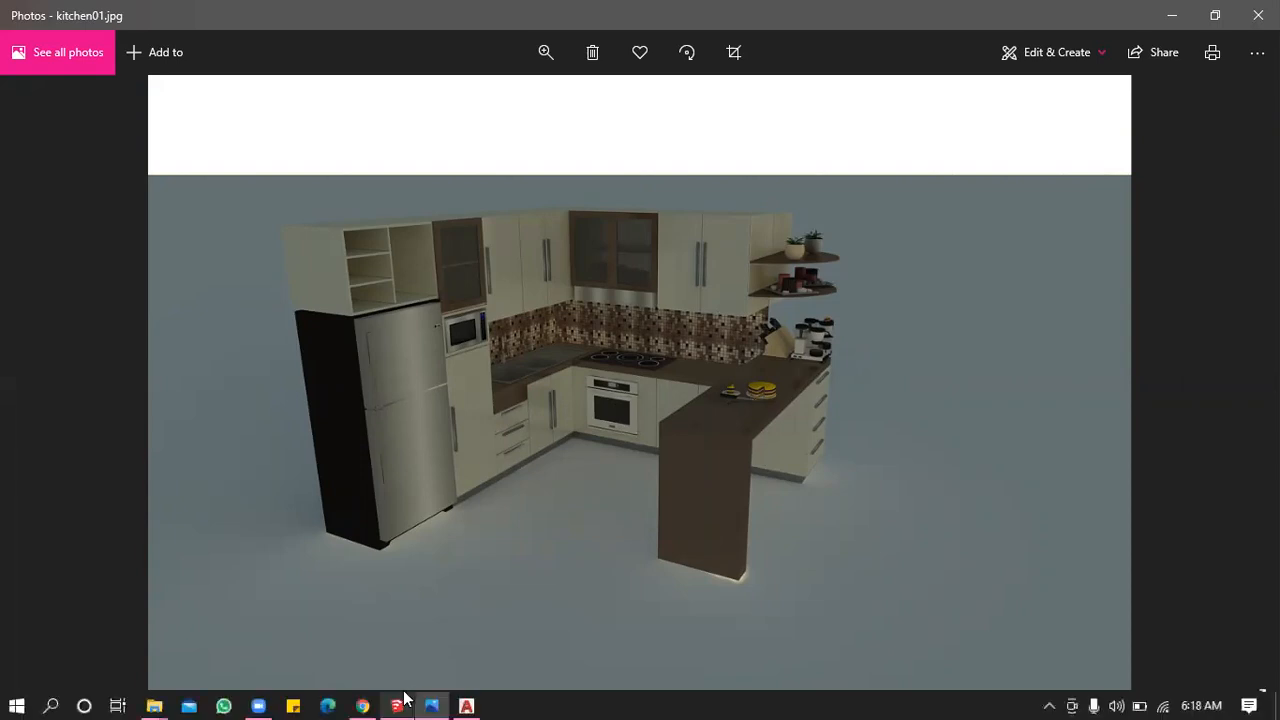
key("alt+Tab")
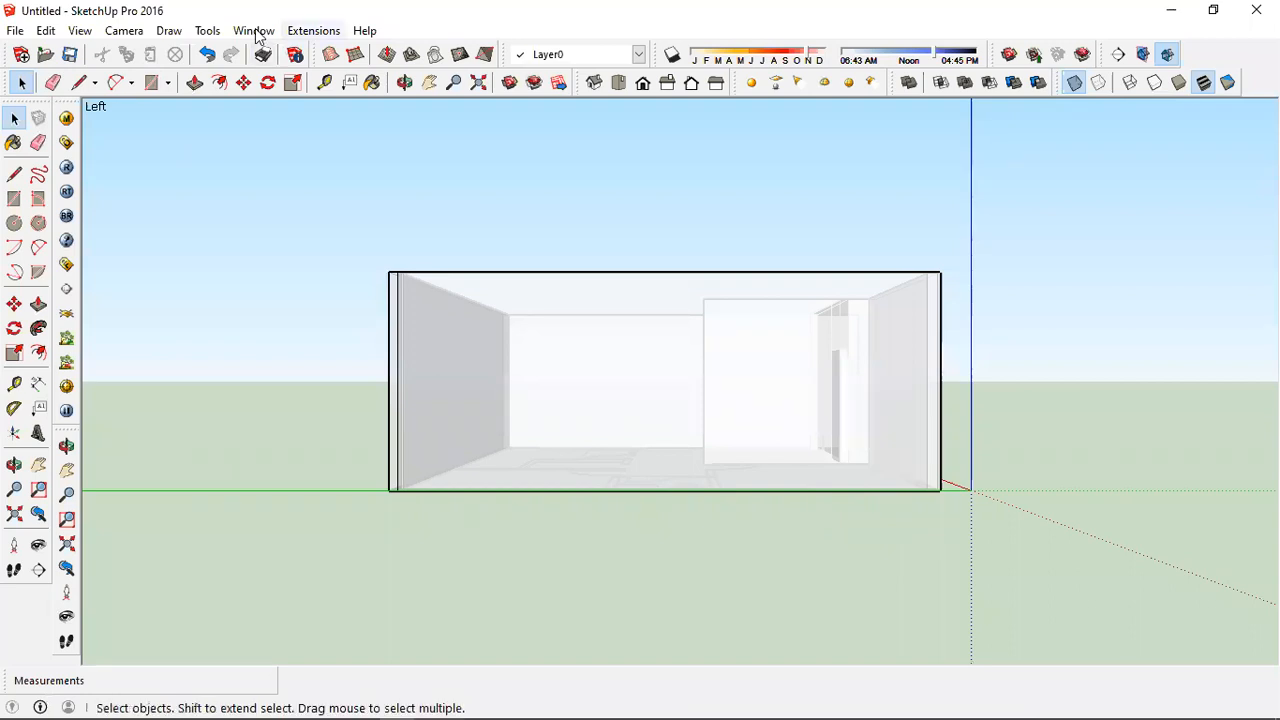
left_click(312, 31)
mouse_move(208, 31)
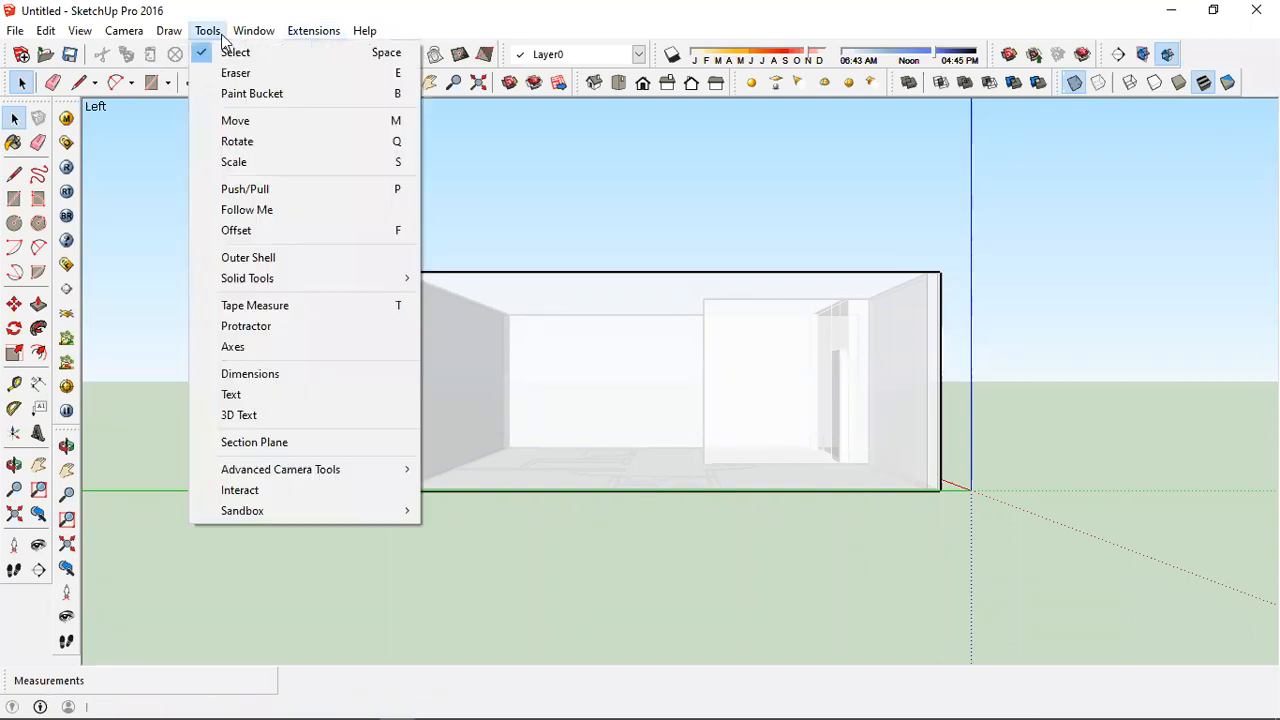
mouse_move(168, 31)
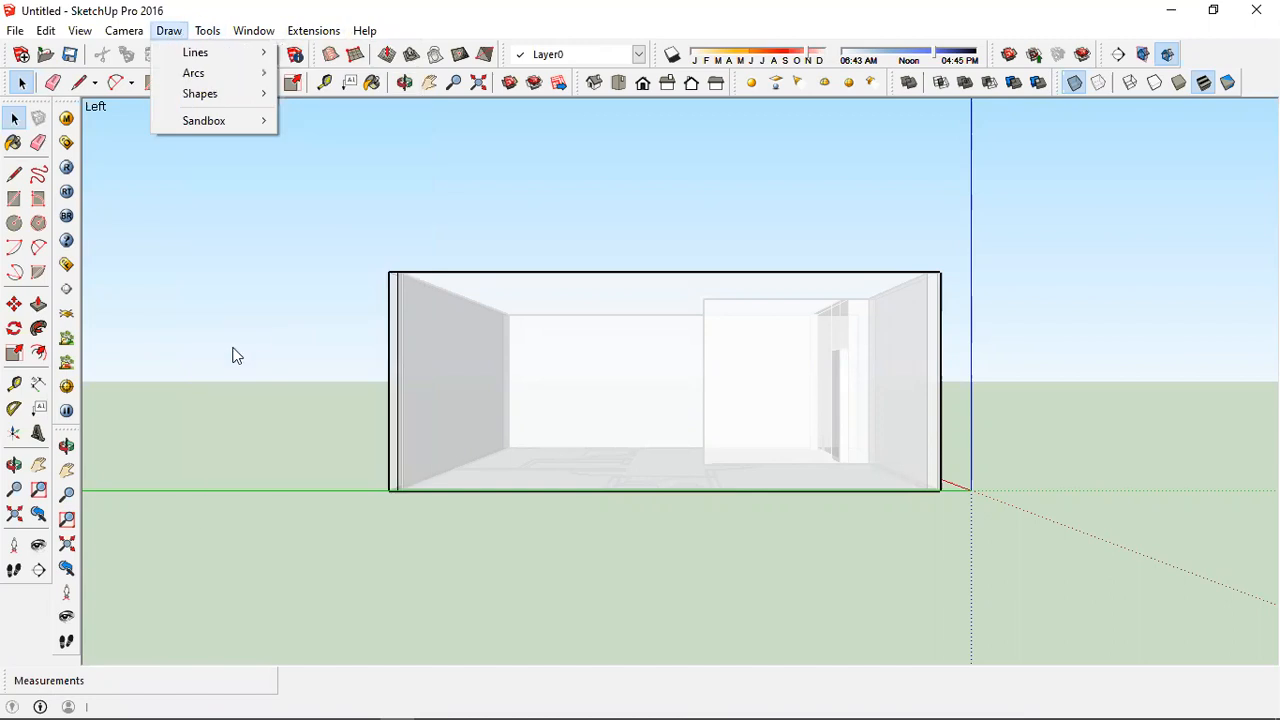
left_click(226, 386)
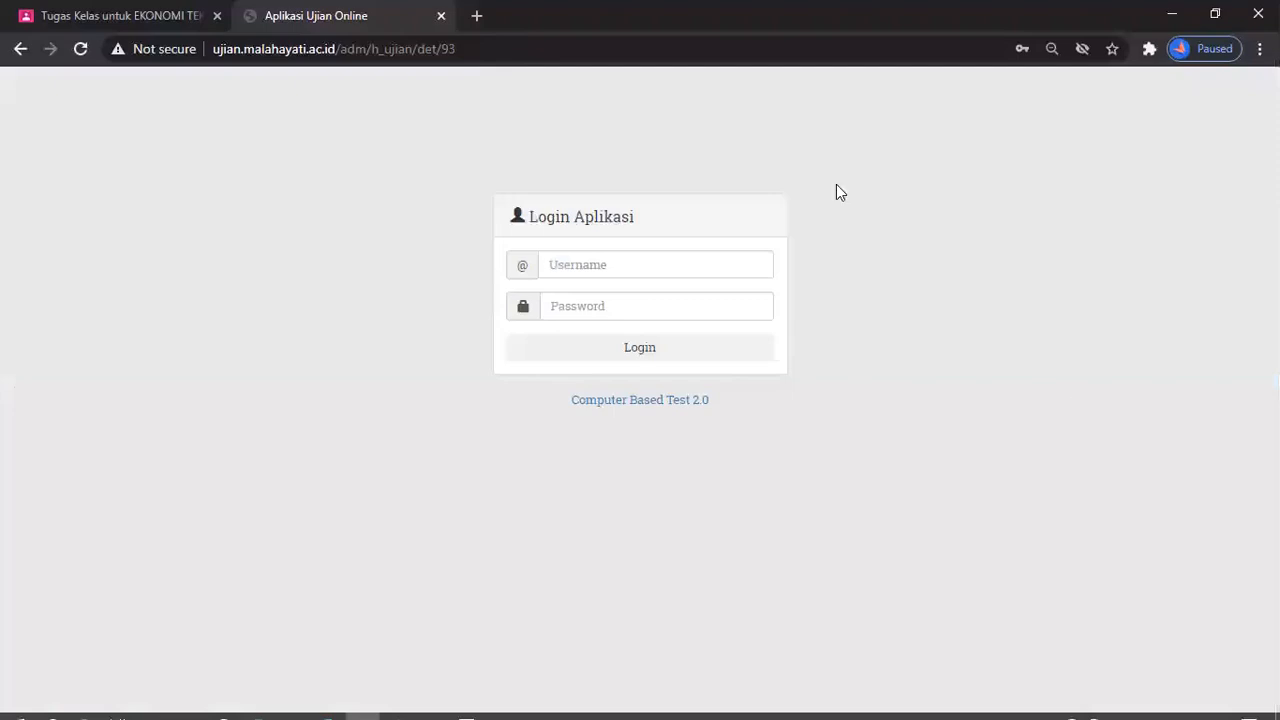
Search the web for 3d warehouse sketchup and browse the featured models and catalogs on the 3D Warehouse home page
left_click(982, 52)
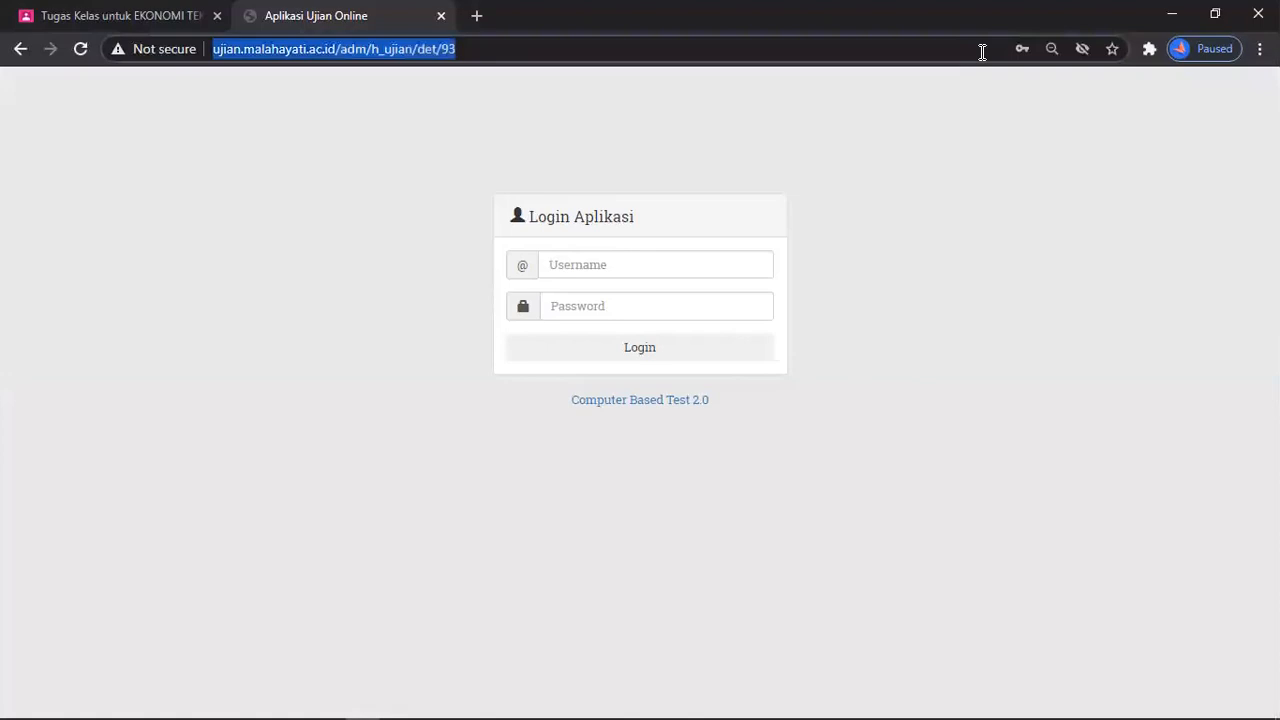
type("3")
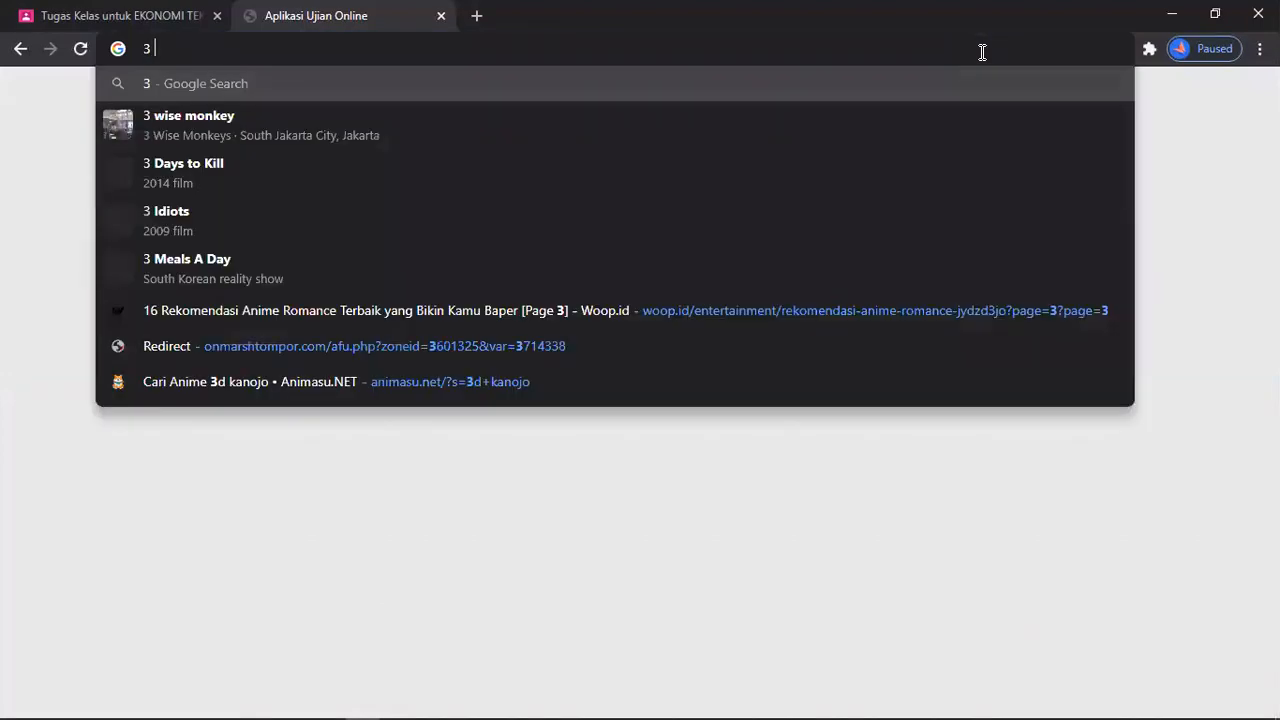
key("BackSpace")
type("D WARE")
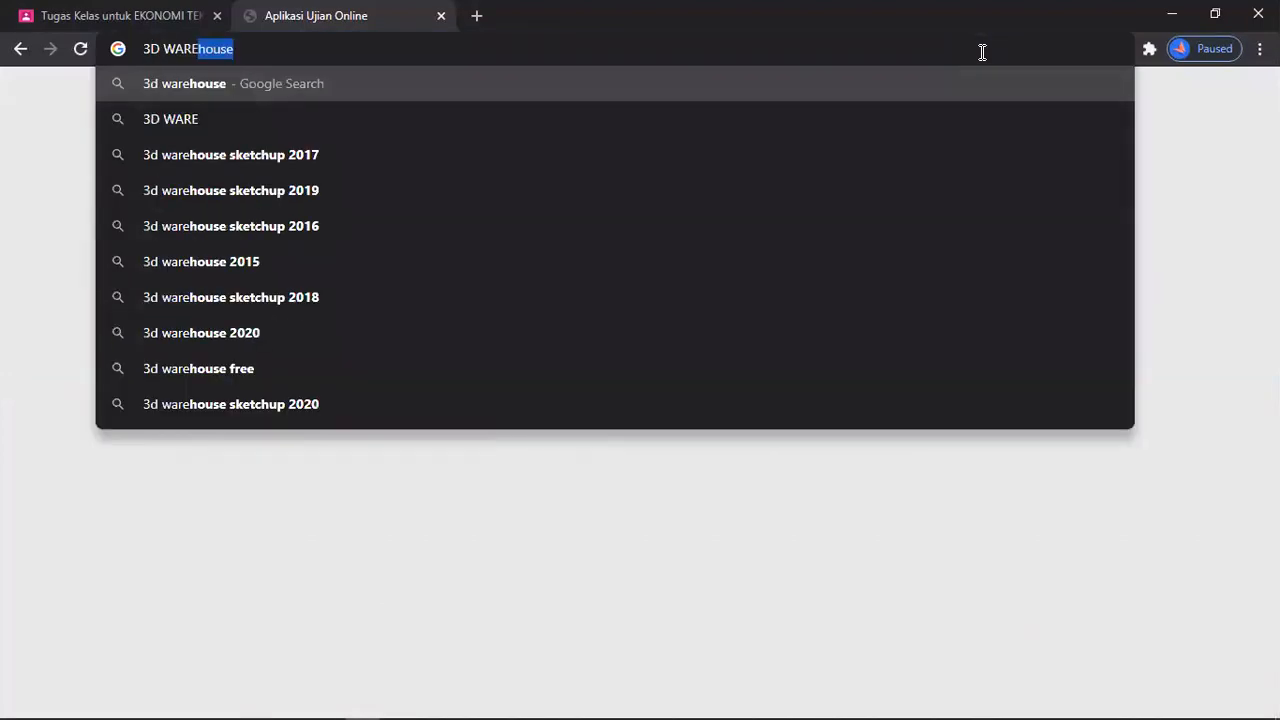
key("Right")
type("SKE")
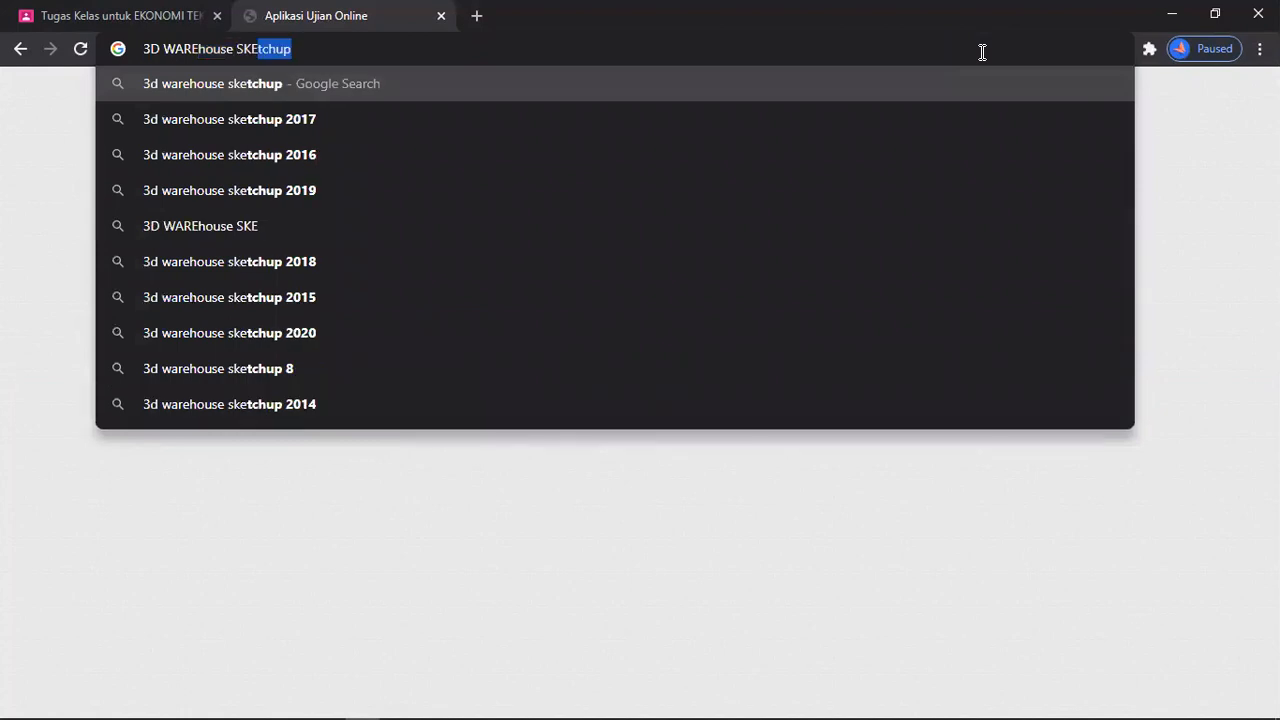
type("T")
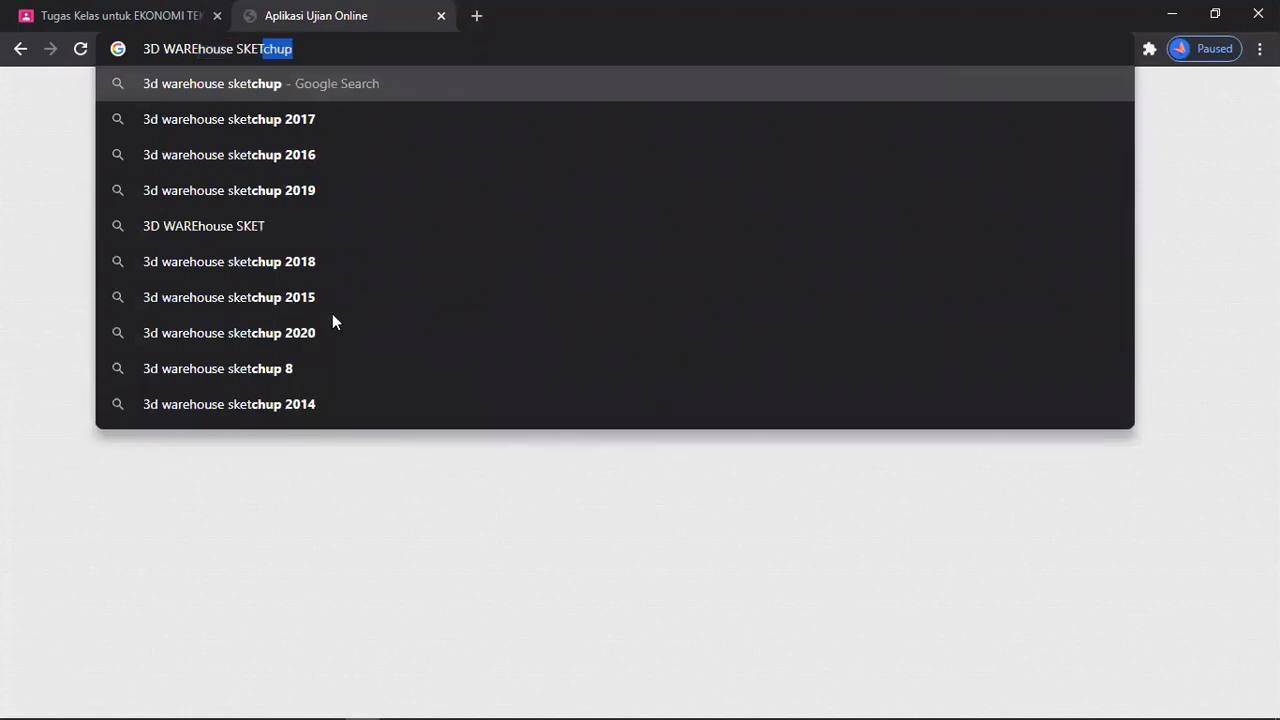
key("Return")
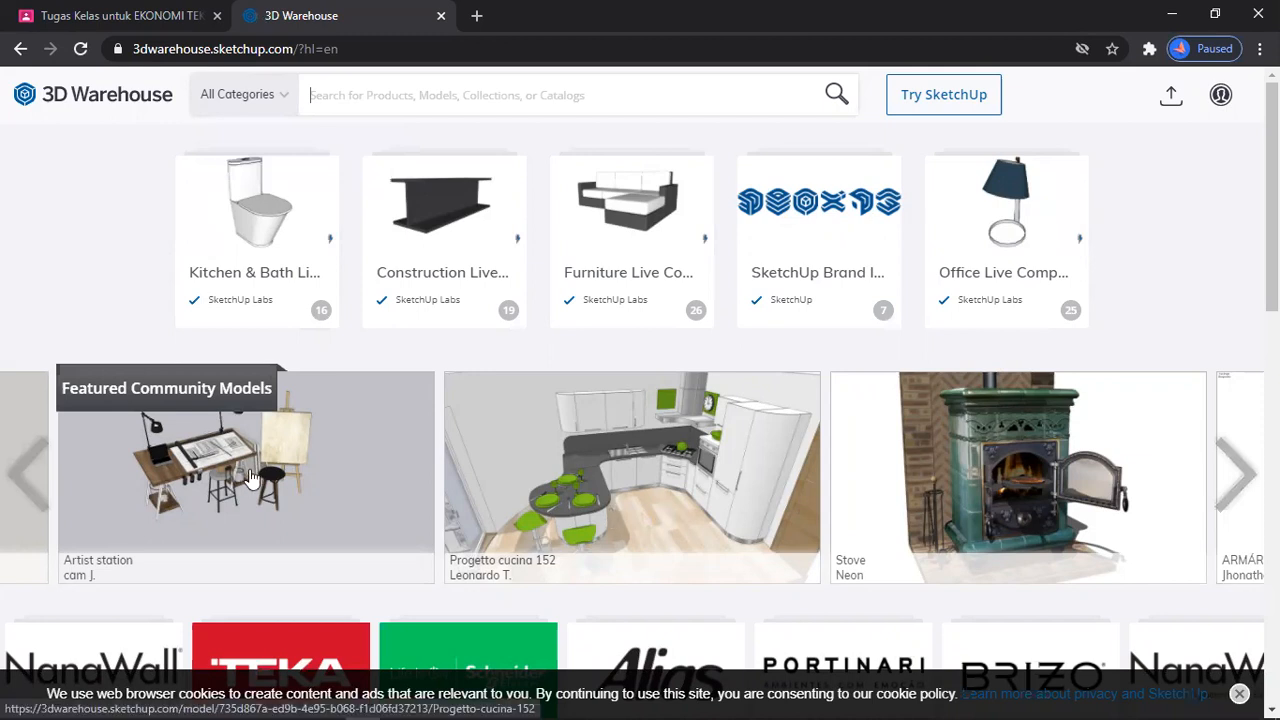
scroll(253, 475, "down", 5)
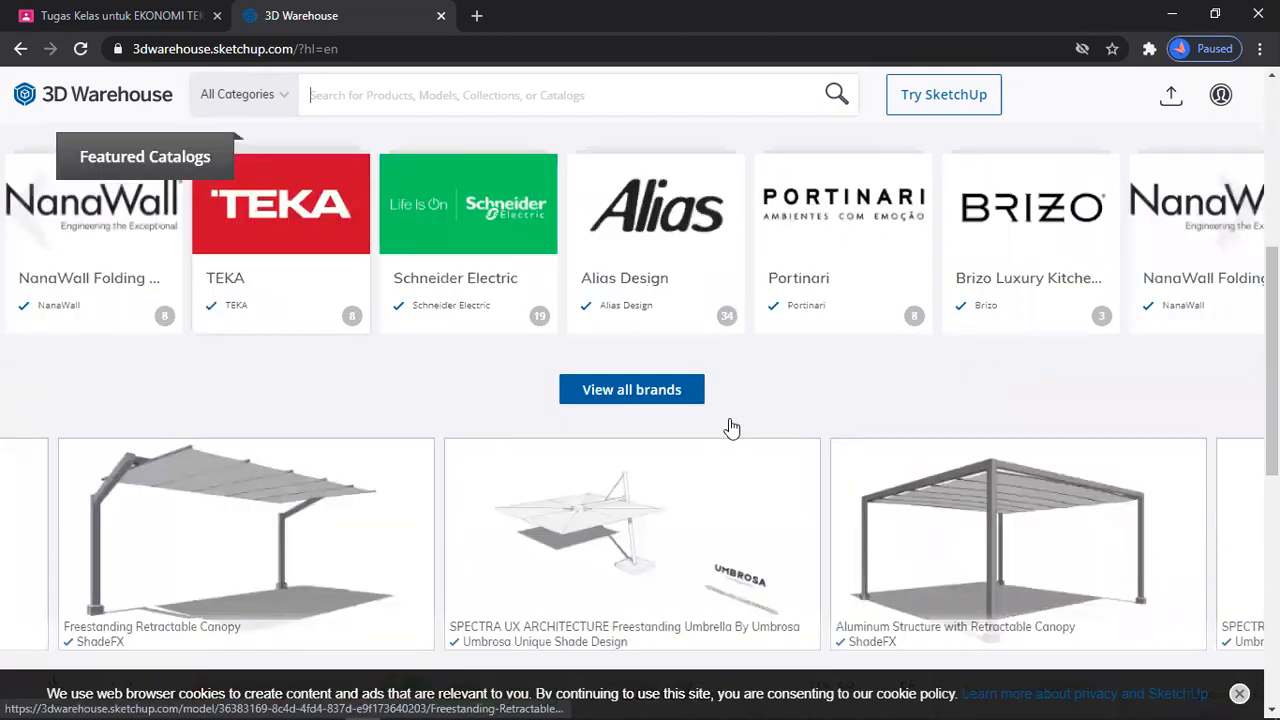
scroll(400, 397, "down", 2)
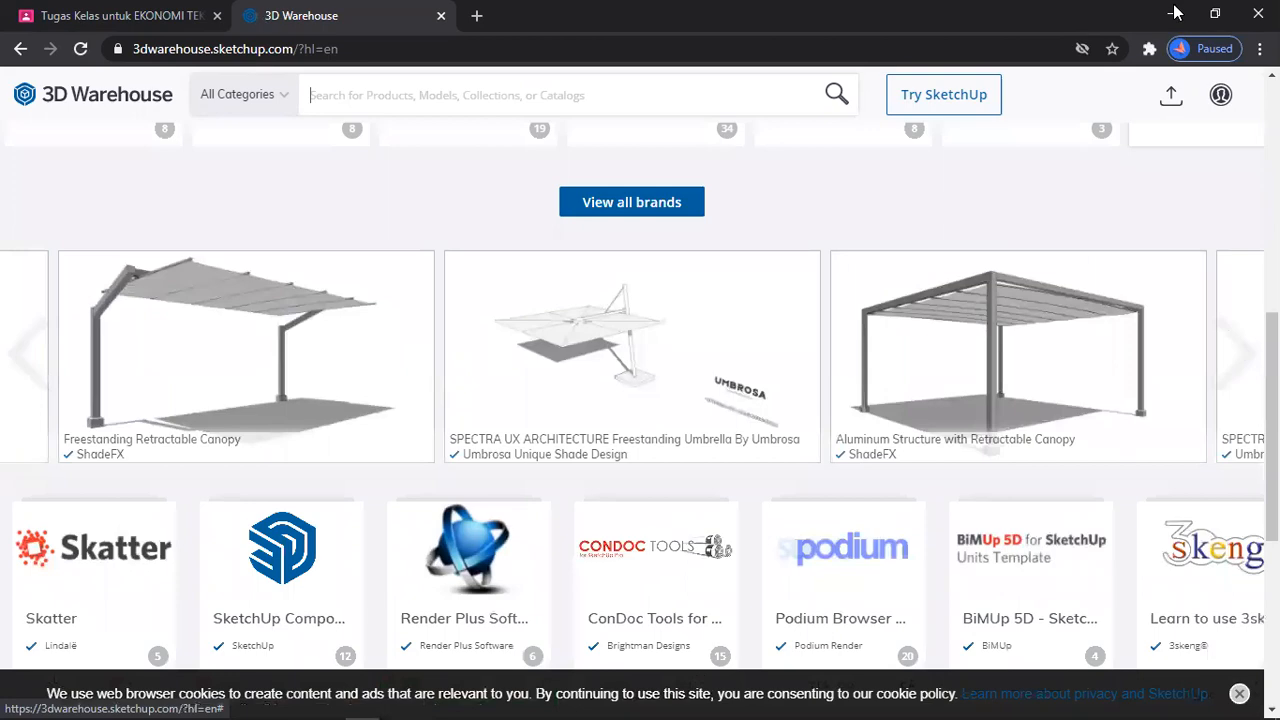
Switch to Photos to examine the kitchen01.jpg and kitchen02.jpg renders and the lobby renders from lobby_sc01.jpg to lobby_sc05.jpg
left_click(397, 706)
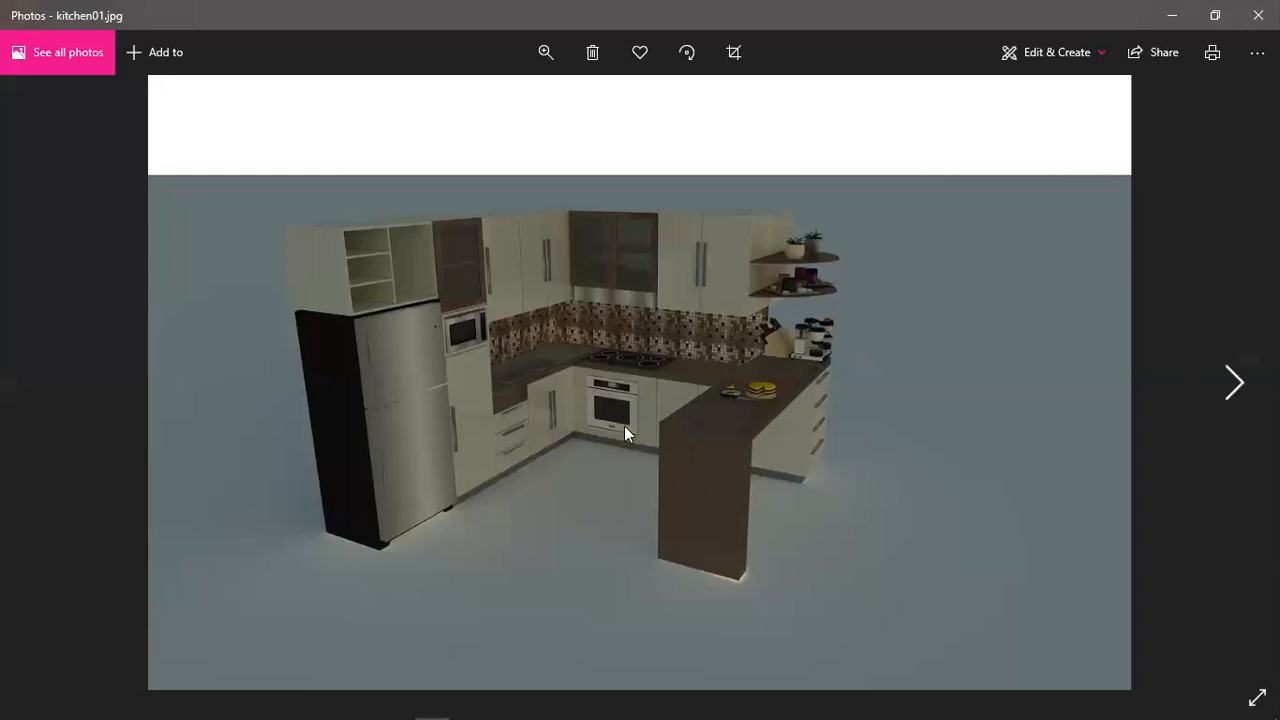
left_click(1233, 378)
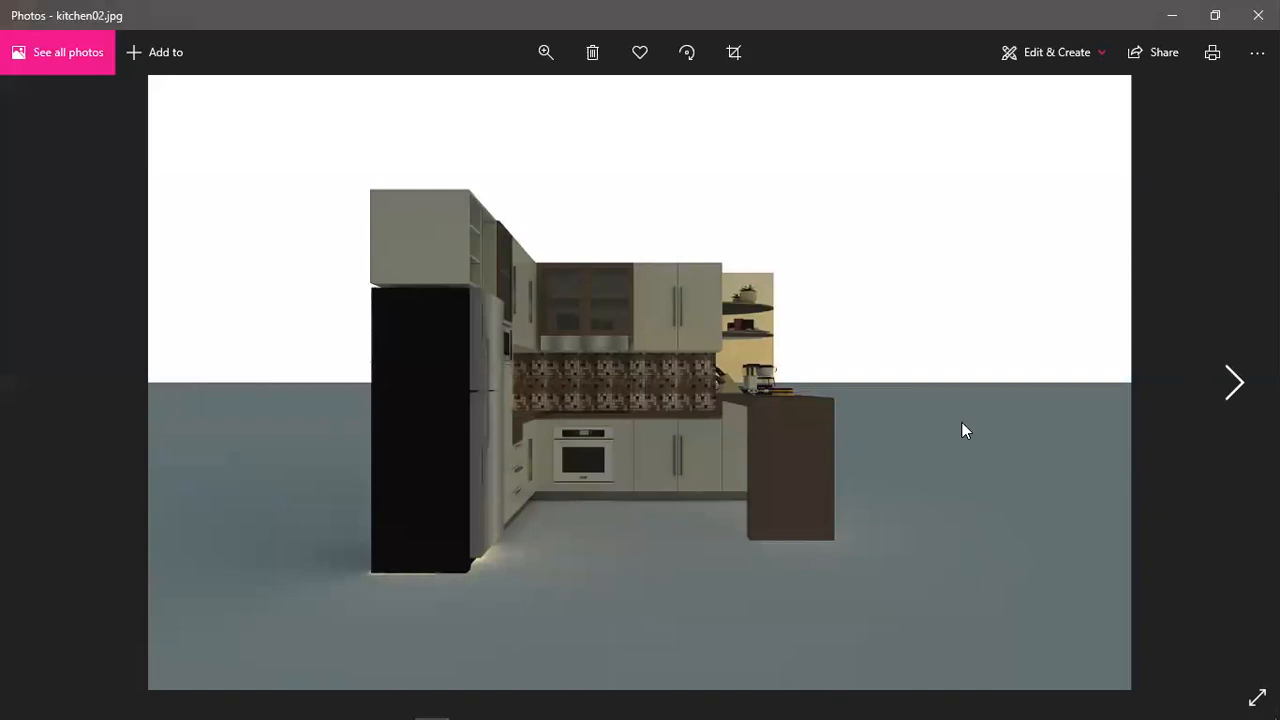
key("Right")
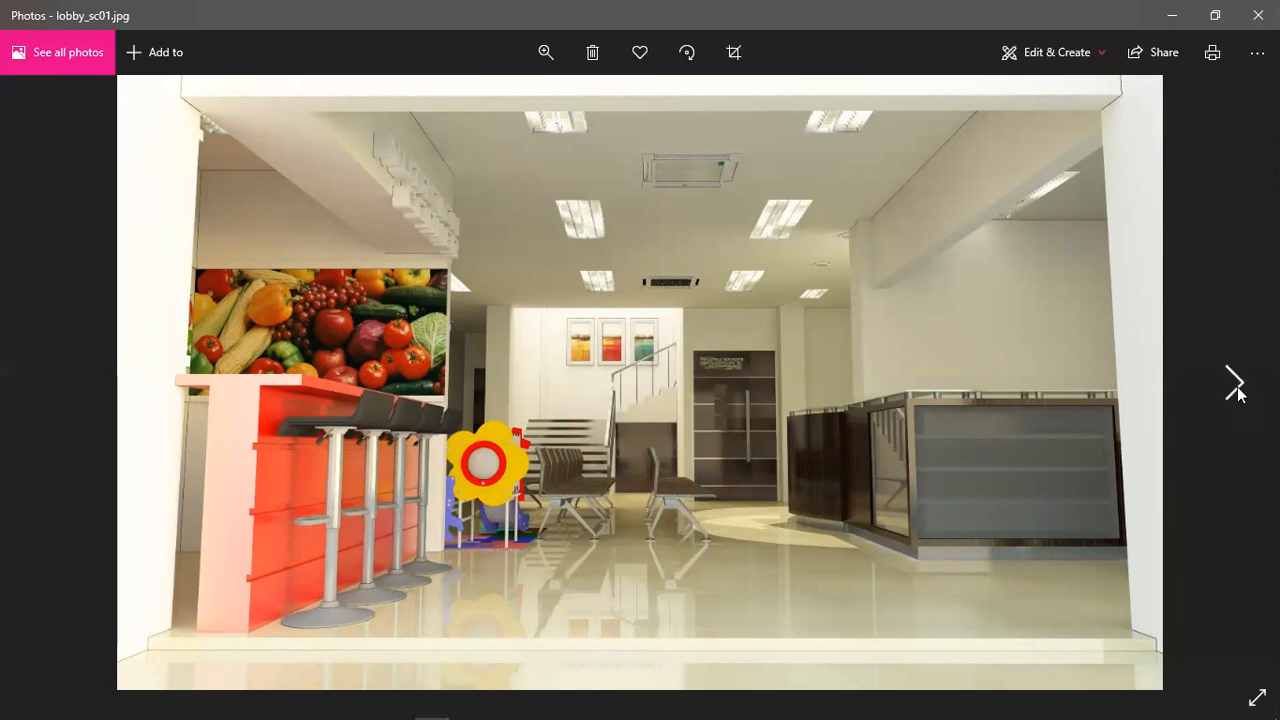
left_click(1236, 386)
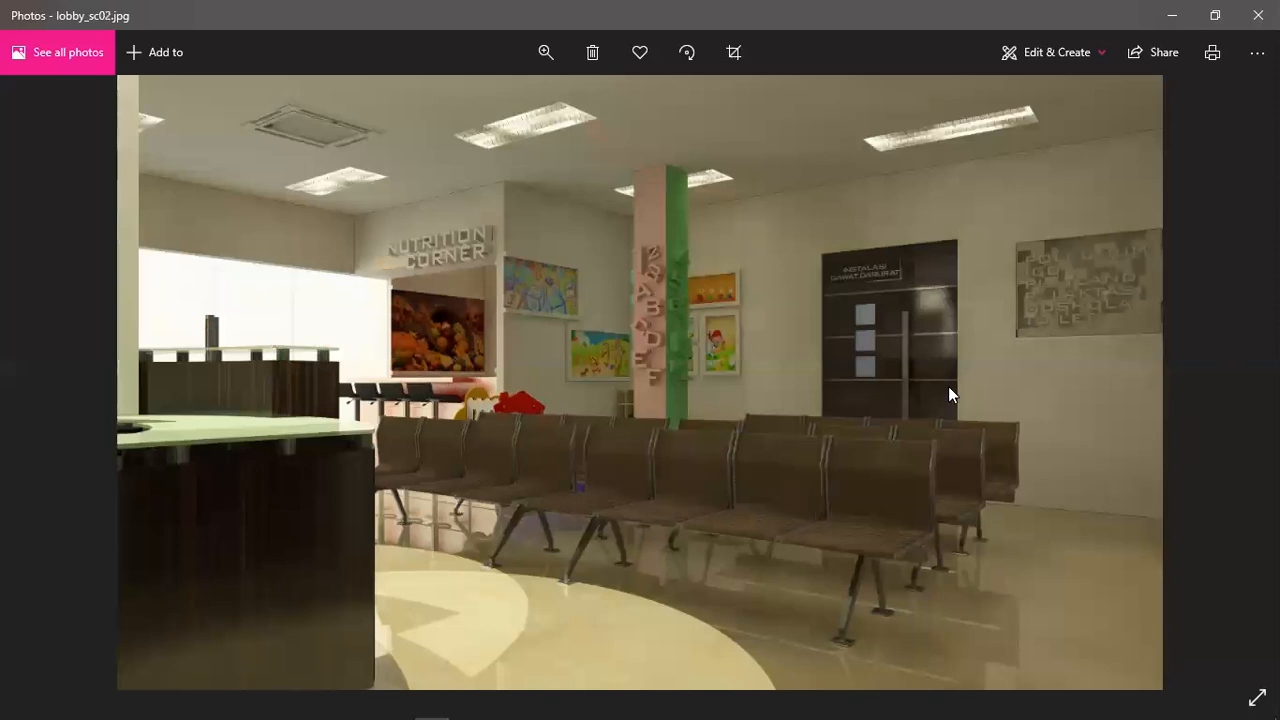
left_click(1235, 383)
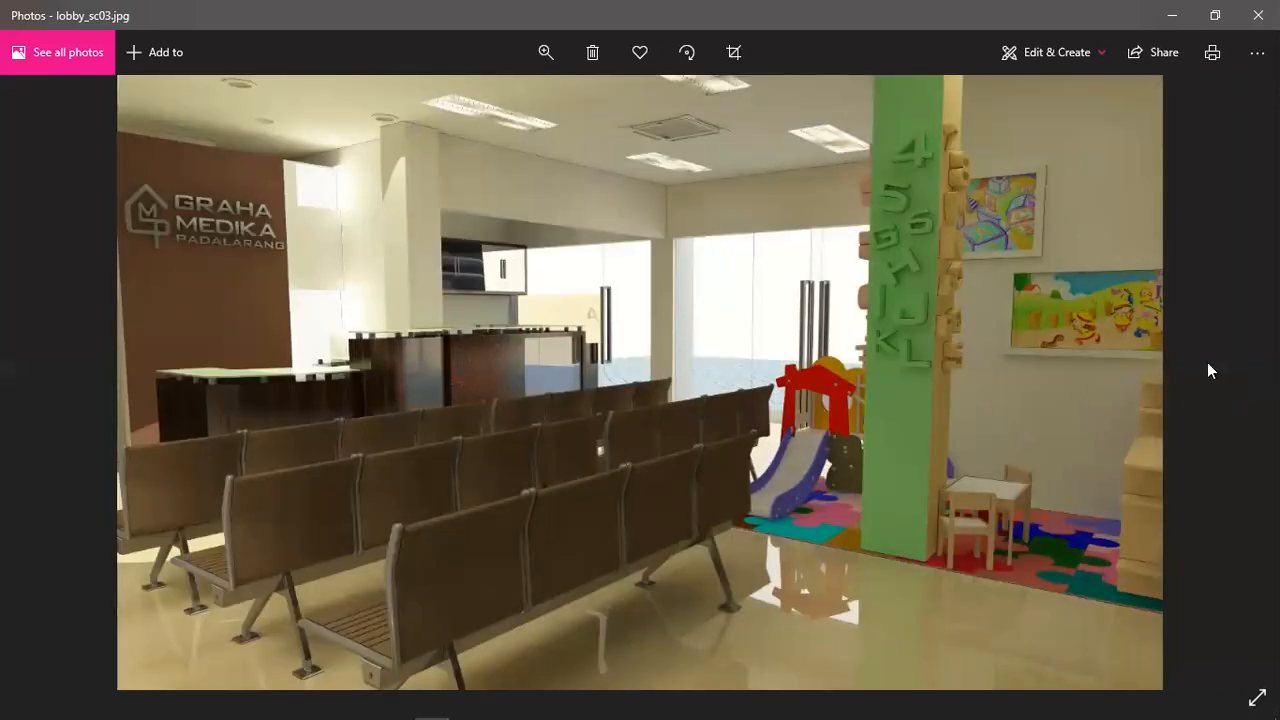
left_click(1235, 383)
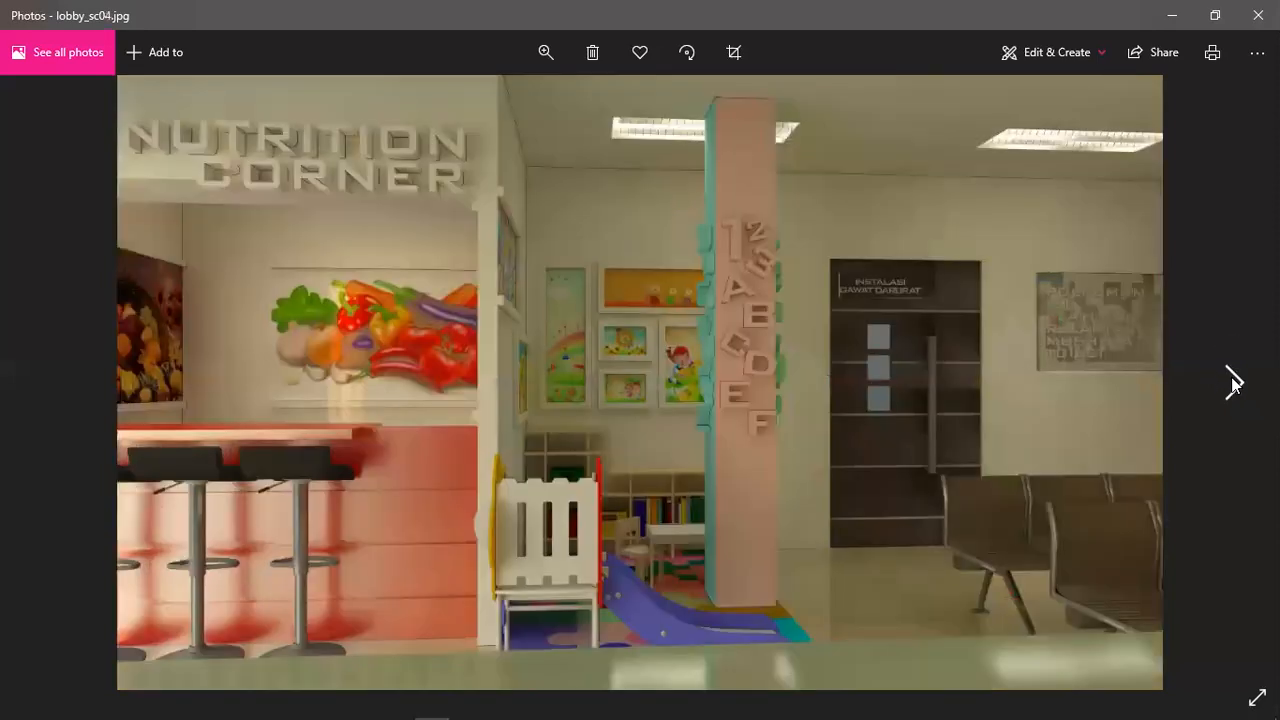
left_click(1236, 388)
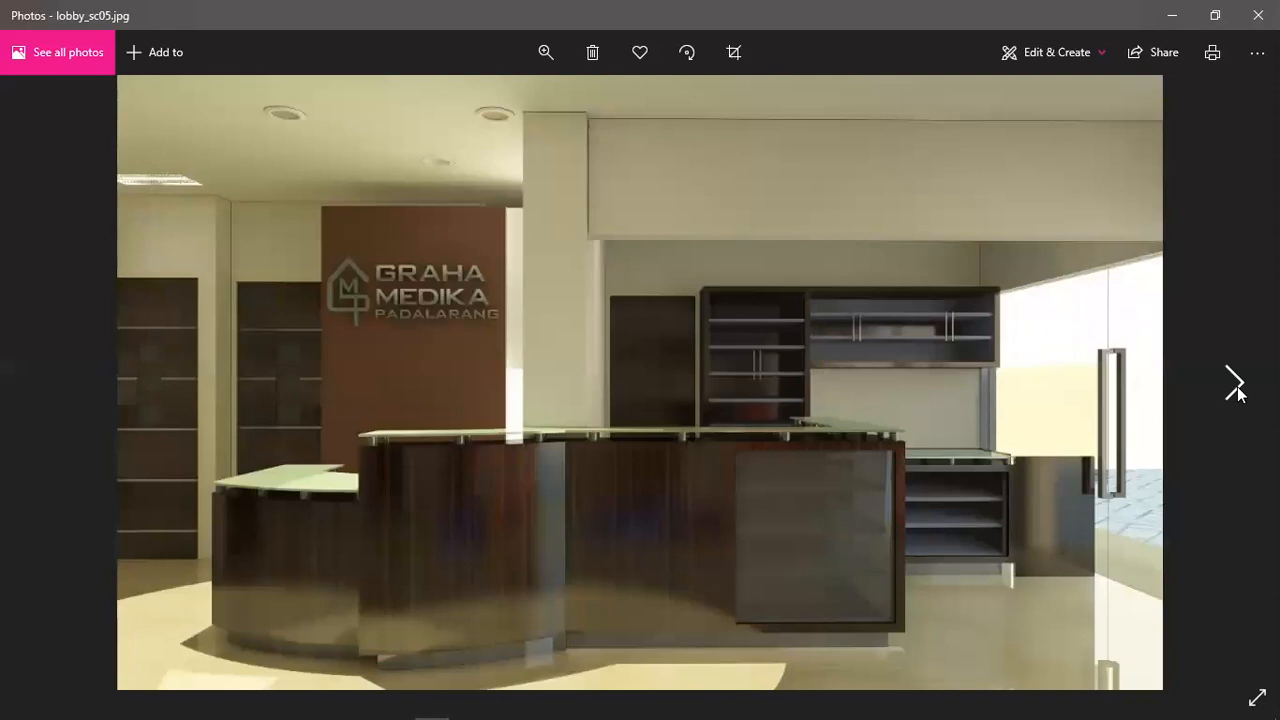
left_click(1236, 388)
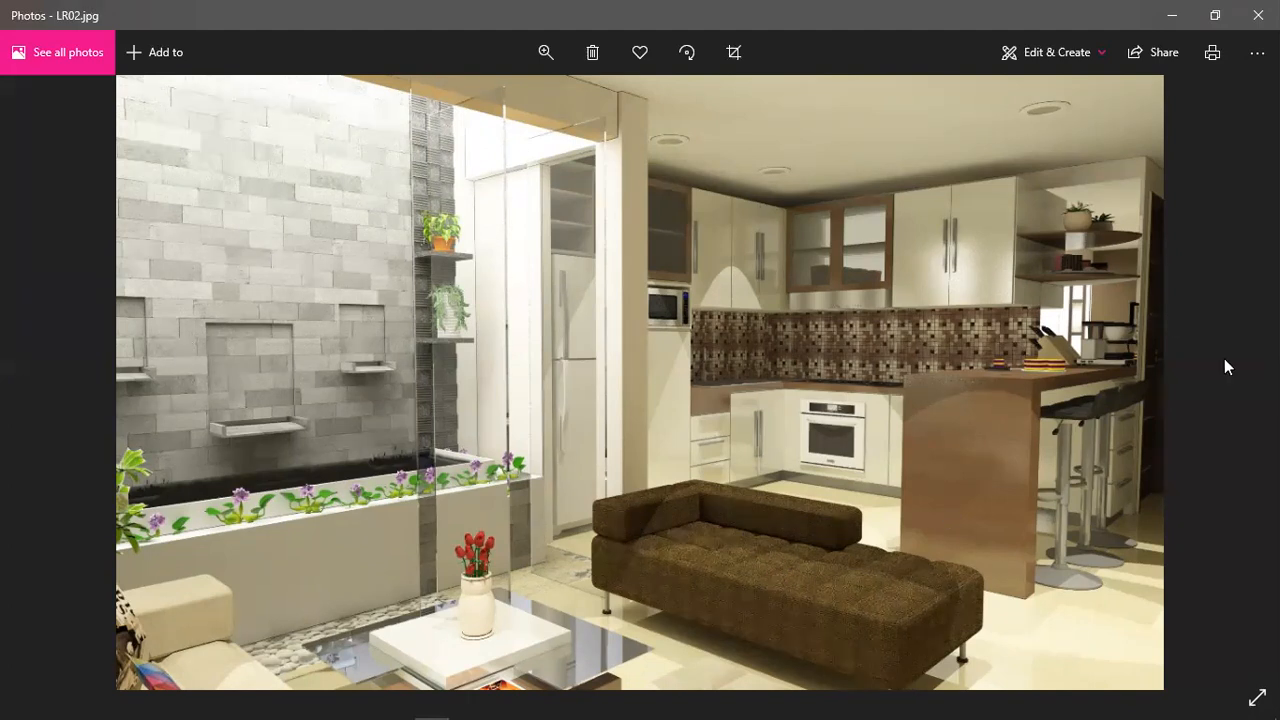
Compare the living room renders LR02.jpg and LR03.jpg, and go on through LR04.jpg to mini garden01.jpg
key("Right")
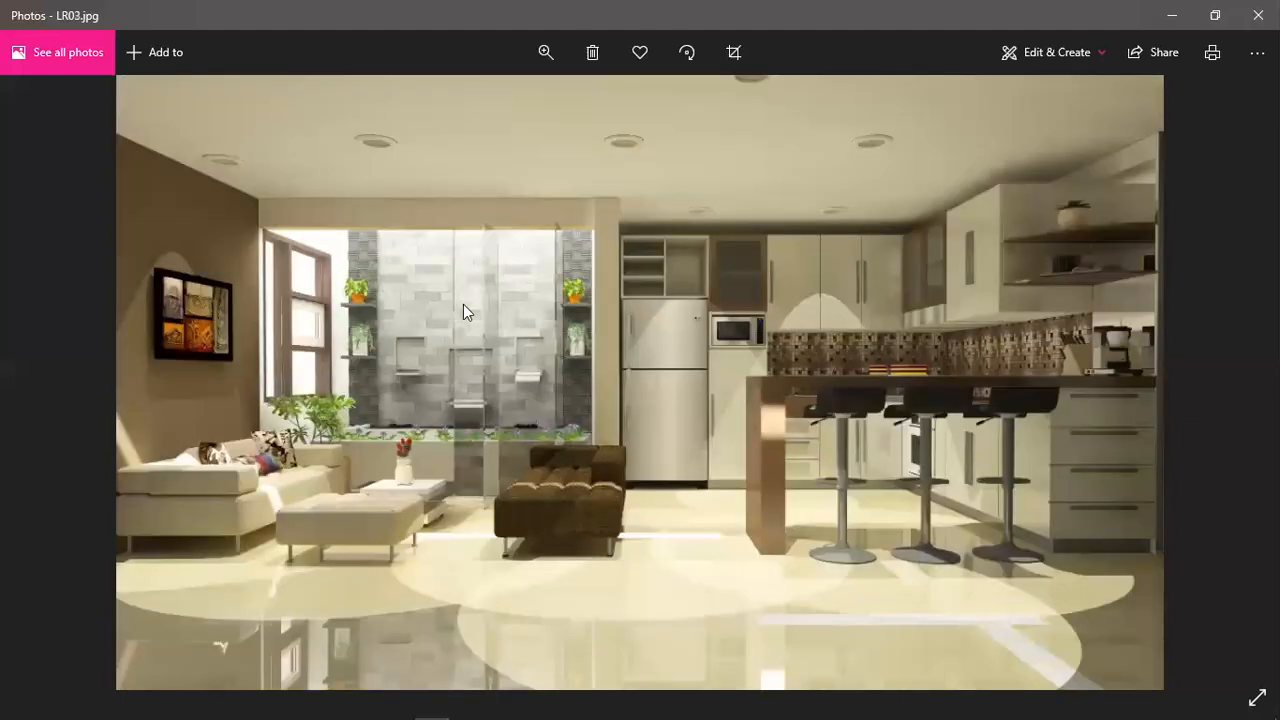
left_click(40, 390)
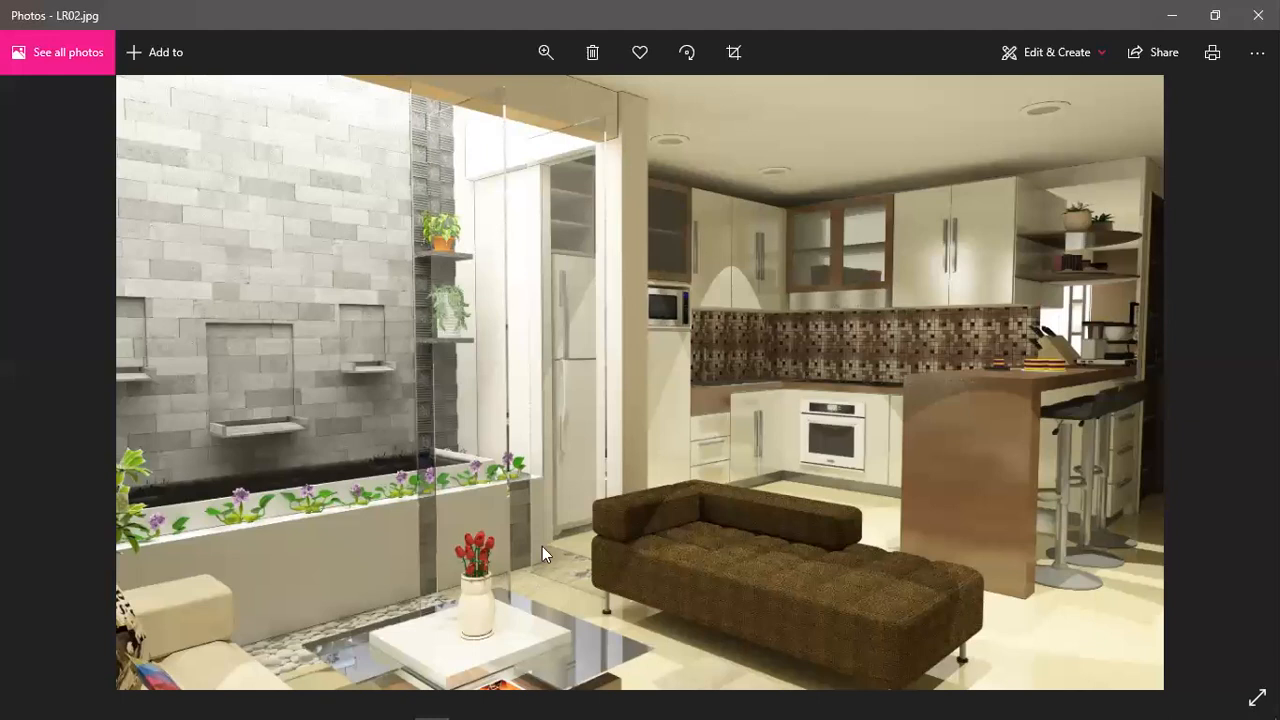
left_click(1238, 402)
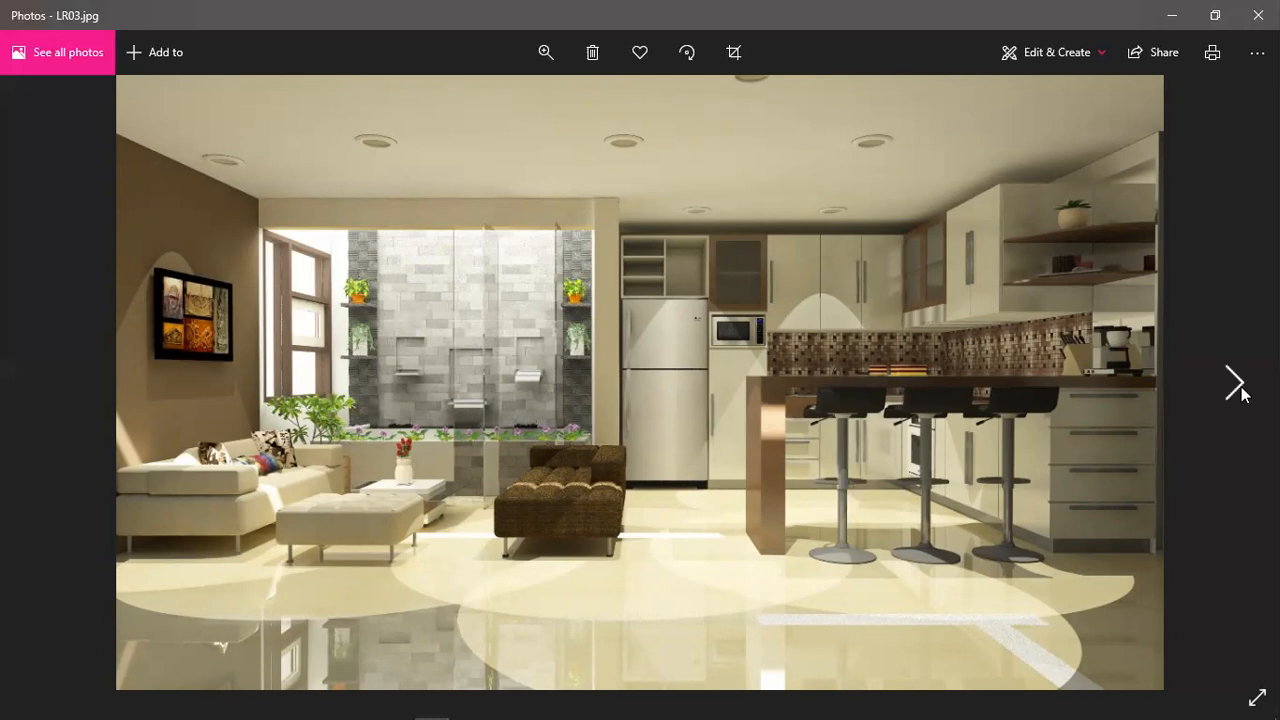
left_click(1240, 392)
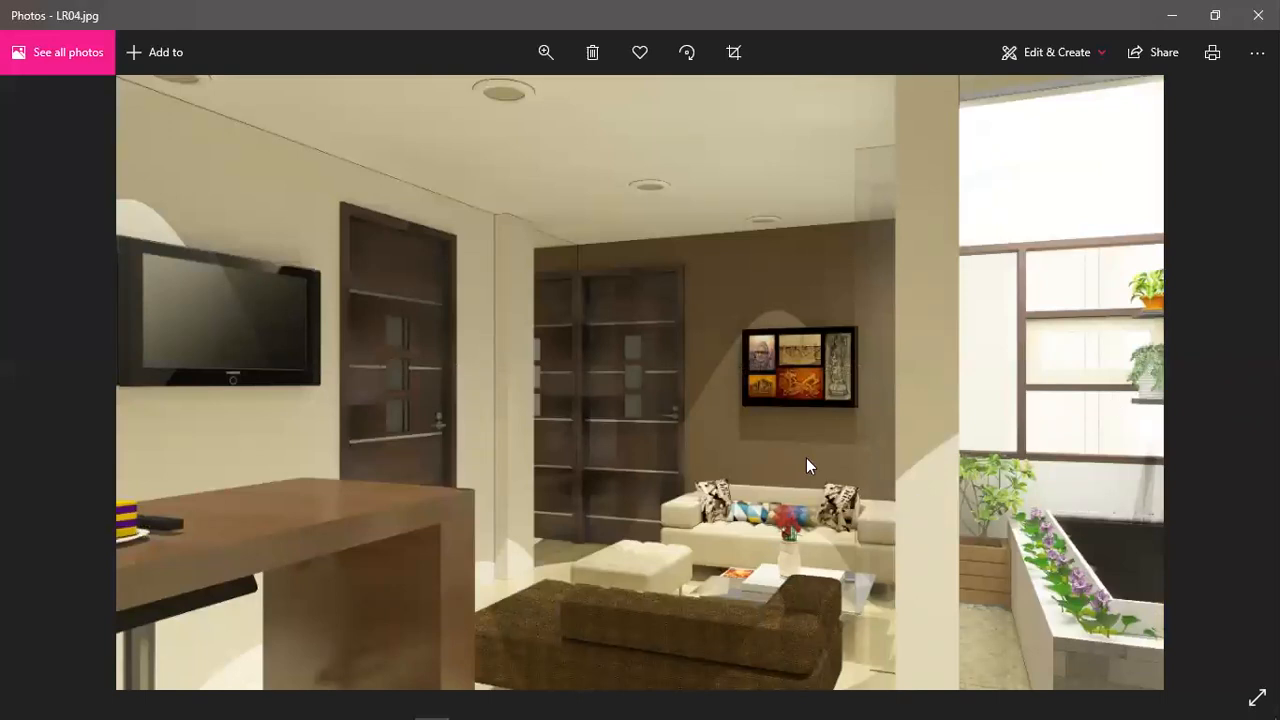
left_click(1235, 385)
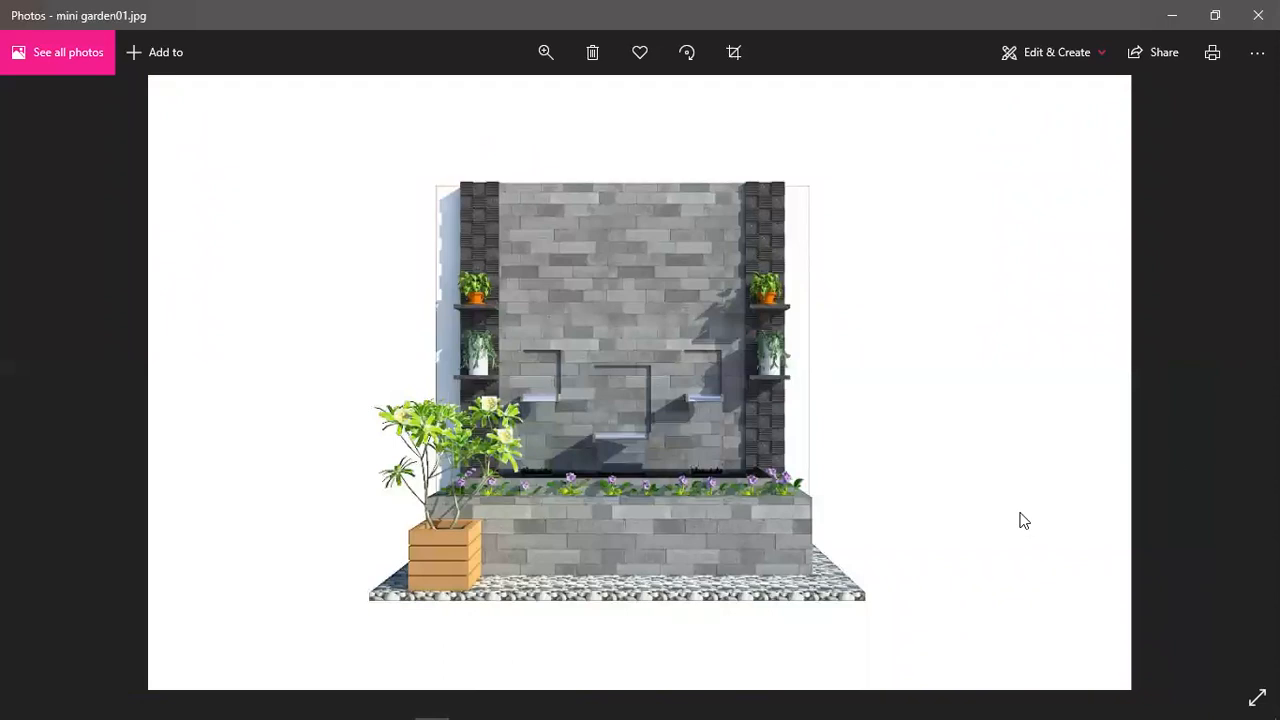
Examine the bedroom renders from Room_01.jpg through Room_01a.jpg, Room_02.jpg and Room_02b.jpg to Room_04.jpg
left_click(1236, 390)
left_click(1236, 390)
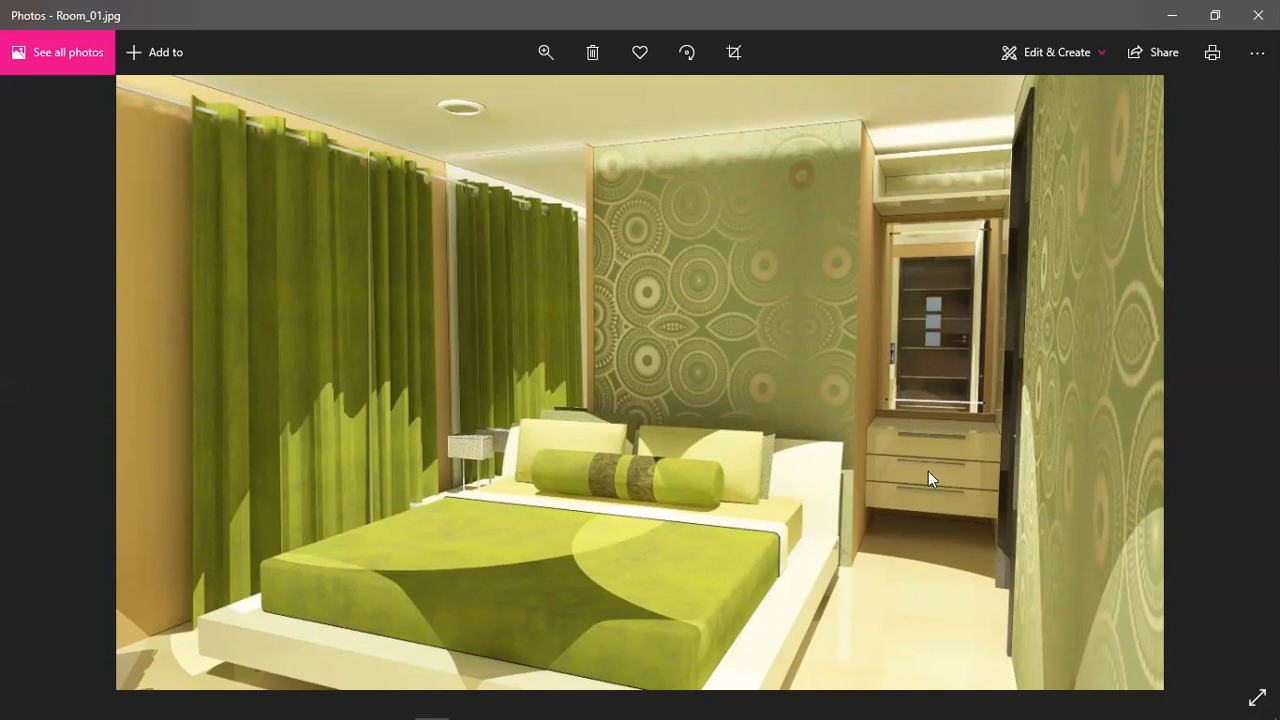
left_click(1233, 385)
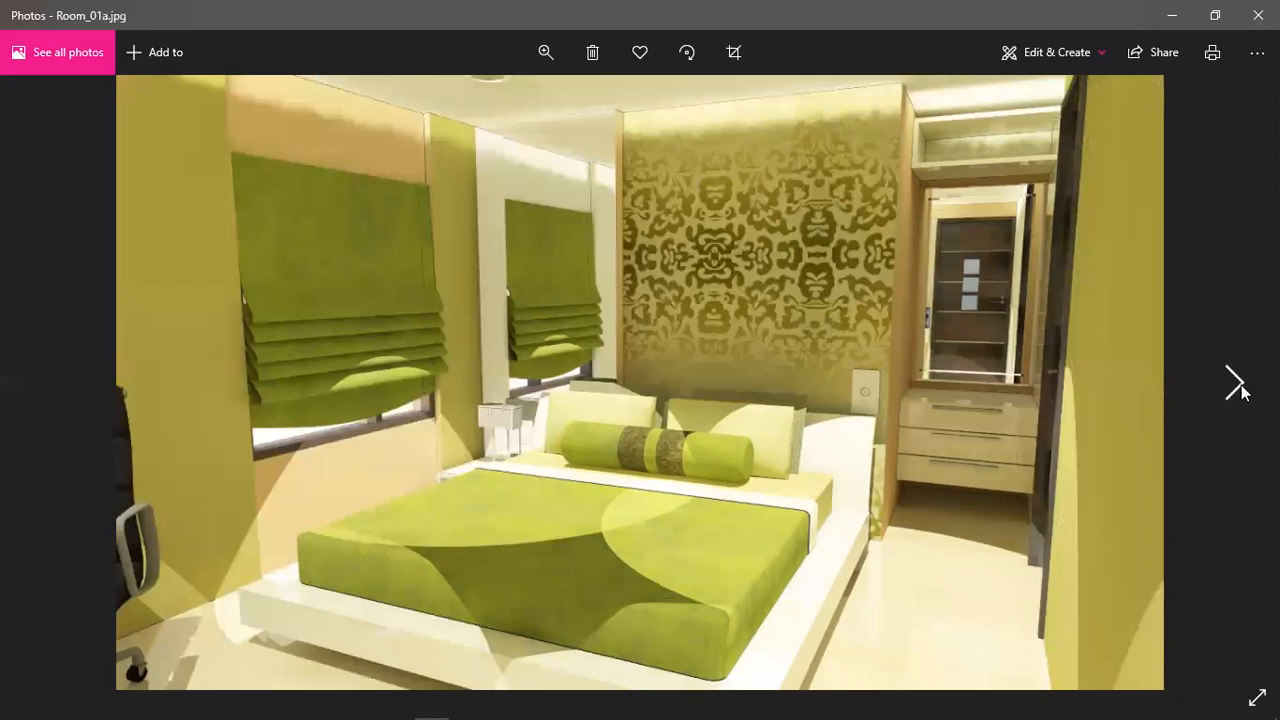
left_click(1236, 384)
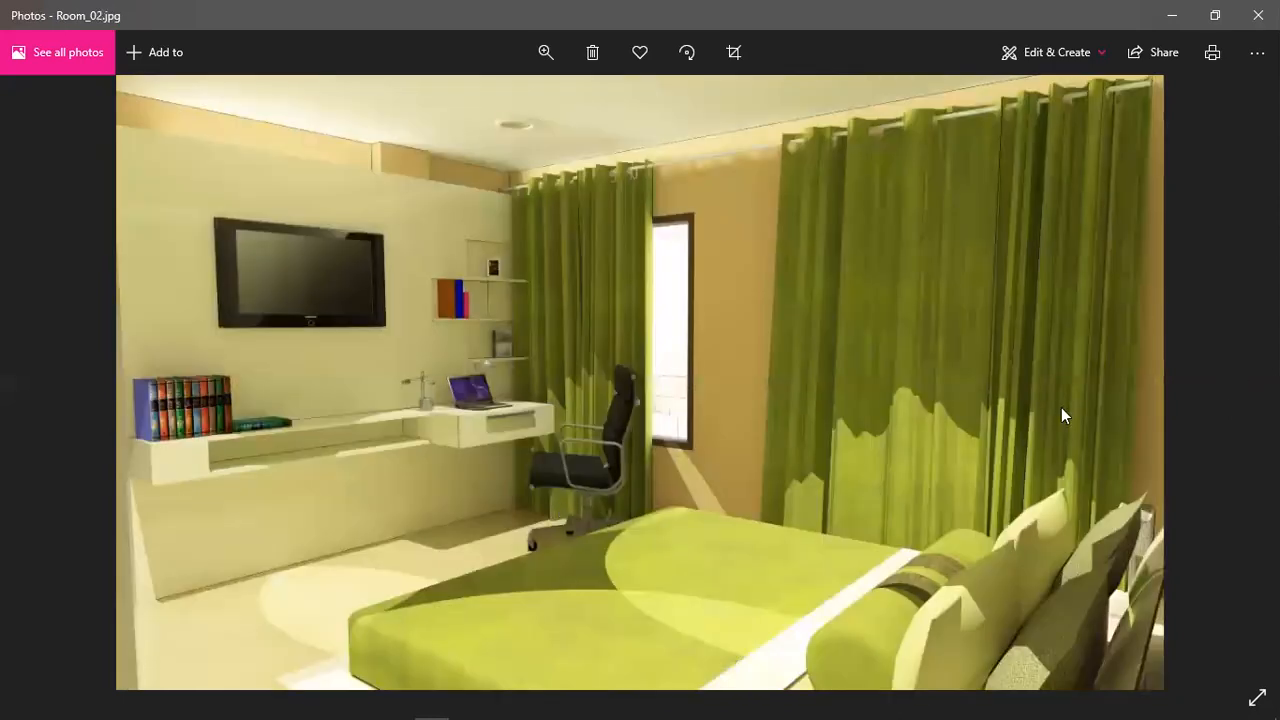
left_click(1236, 388)
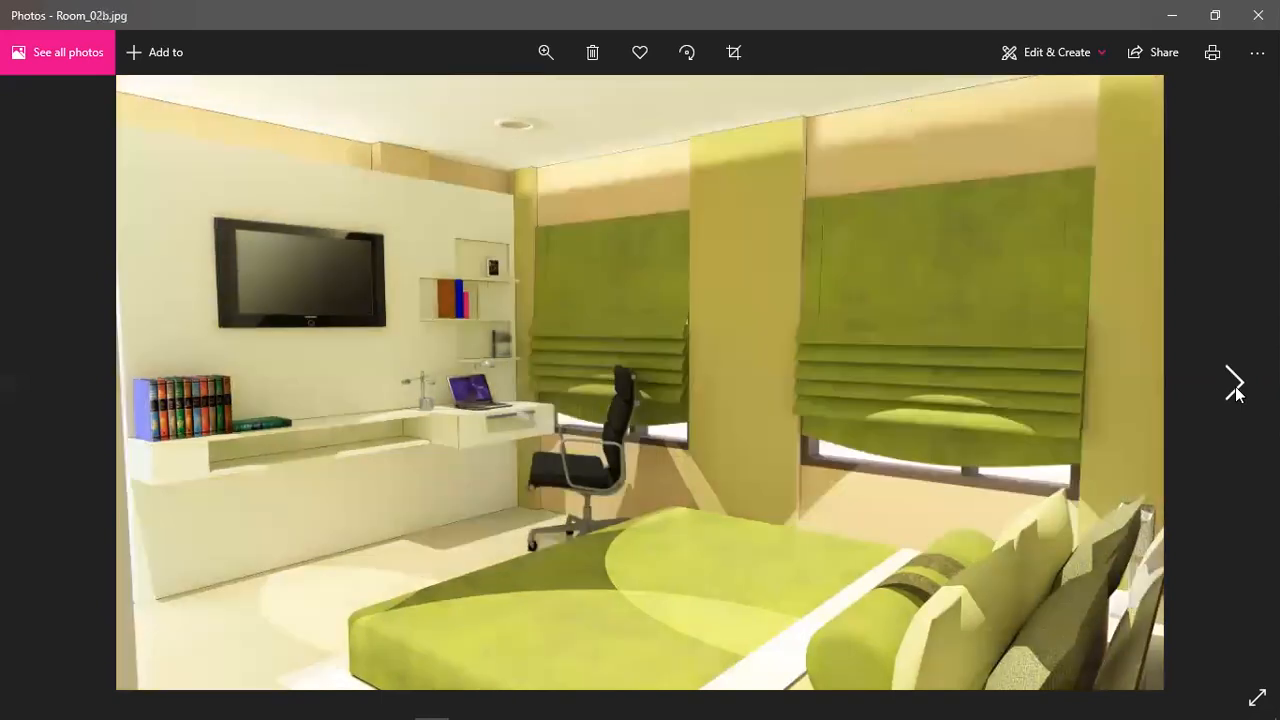
left_click(1227, 385)
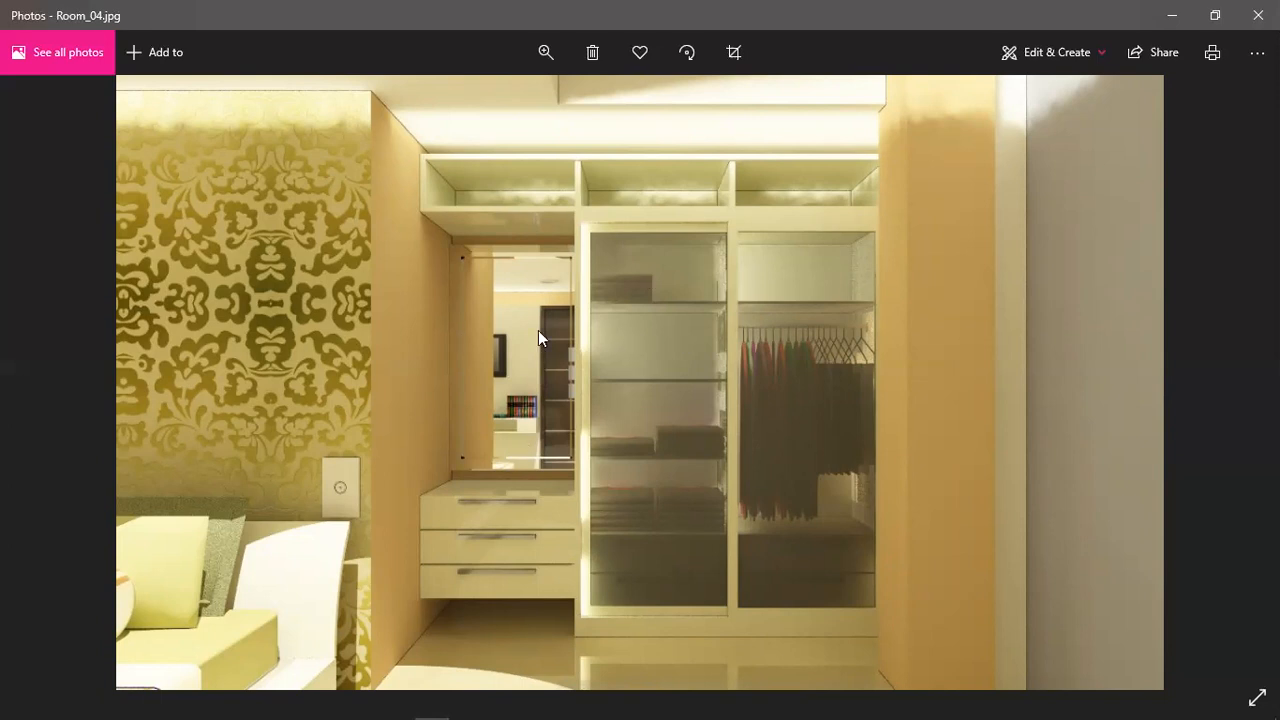
Examine the building's exterior renders scene01_01.jpg, scene03_01.jpg and scene04_01.jpg, going back once to the Room_04.jpg wardrobe render
left_click(1235, 380)
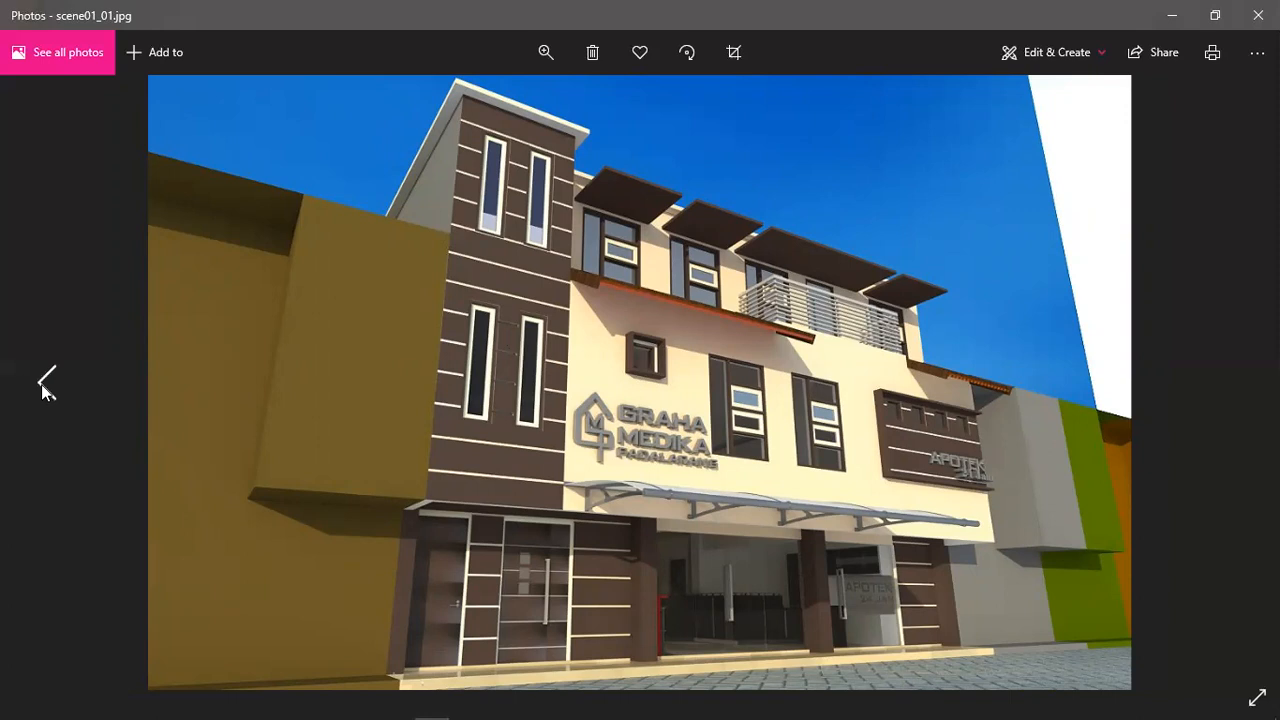
left_click(41, 384)
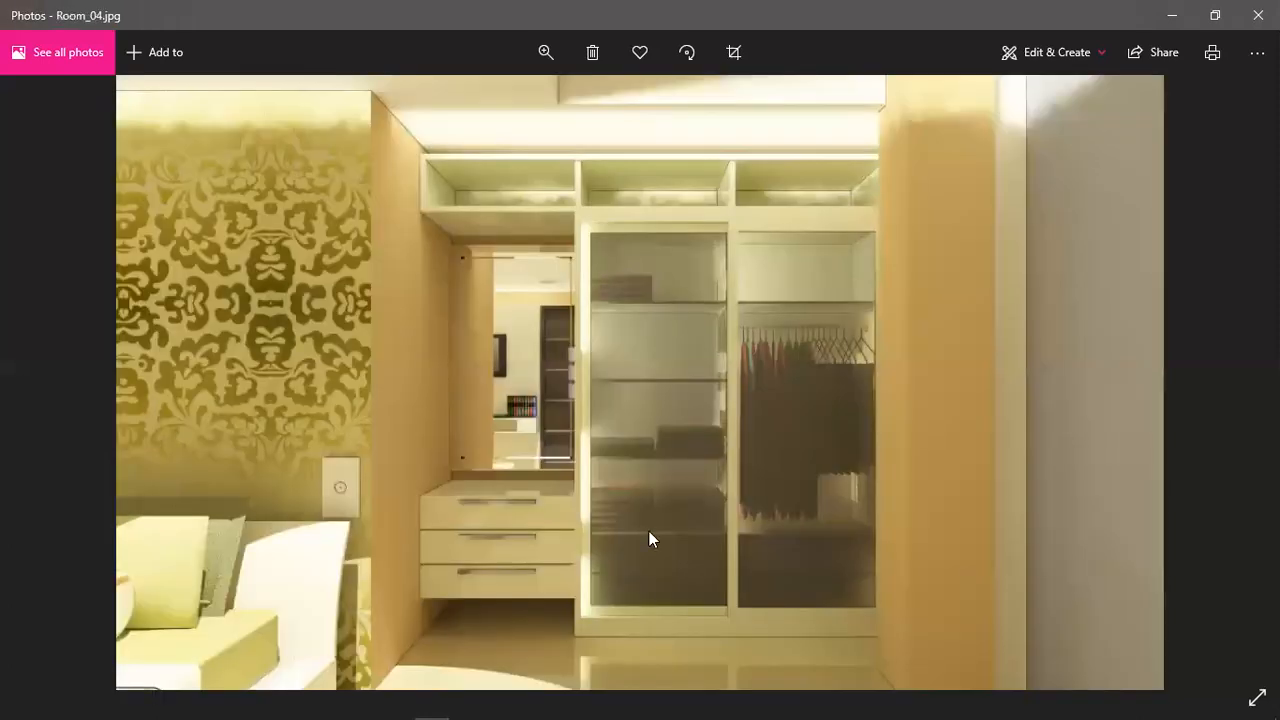
mouse_move(1234, 382)
left_click(1234, 384)
left_click(1234, 384)
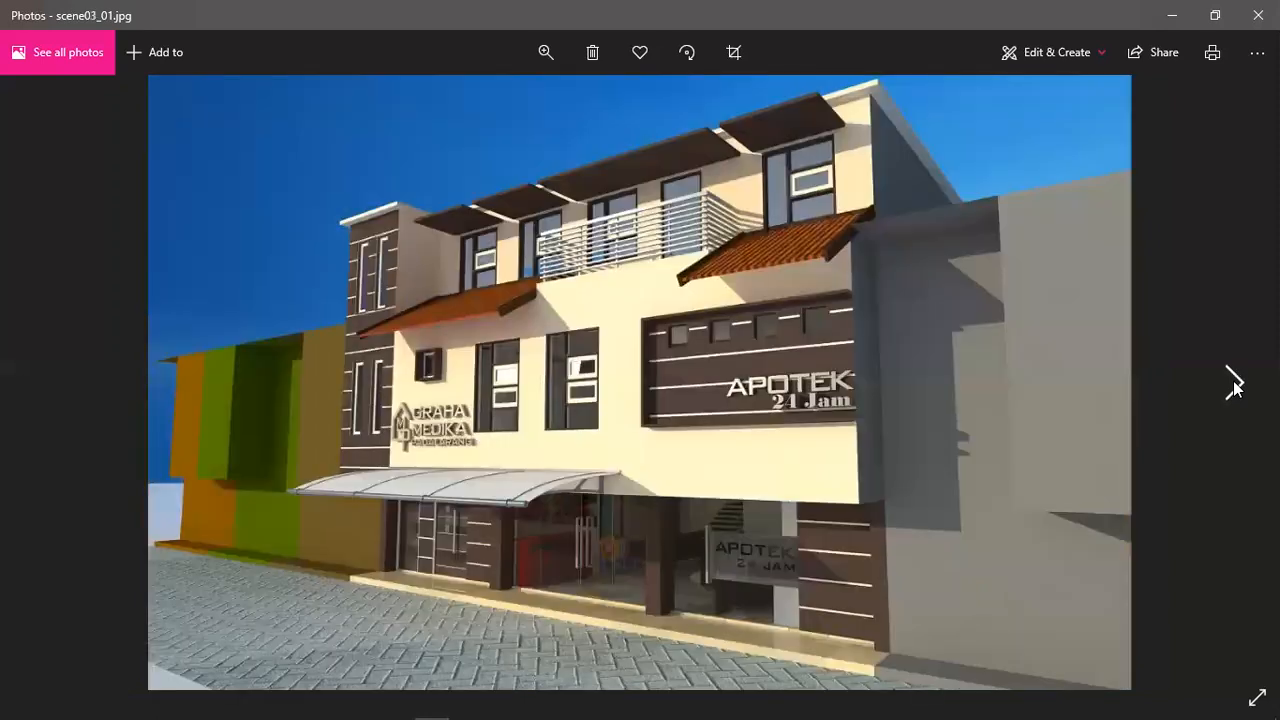
left_click(1234, 384)
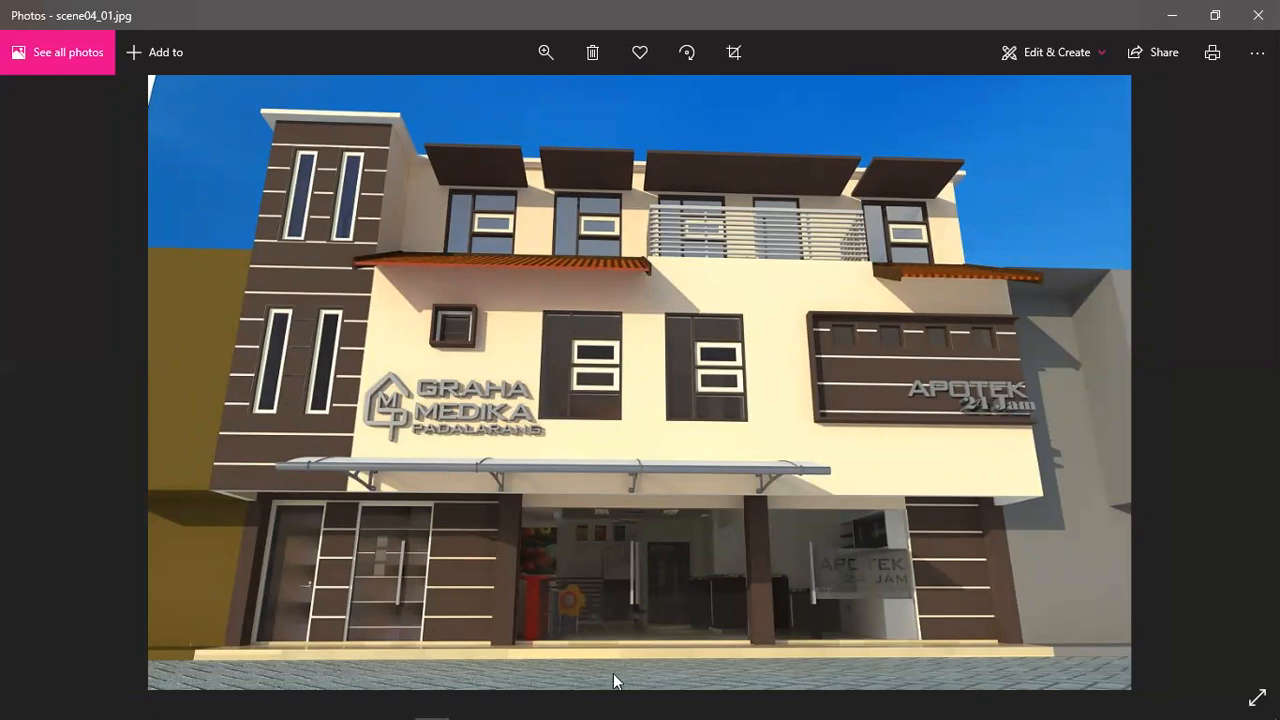
left_click(458, 693)
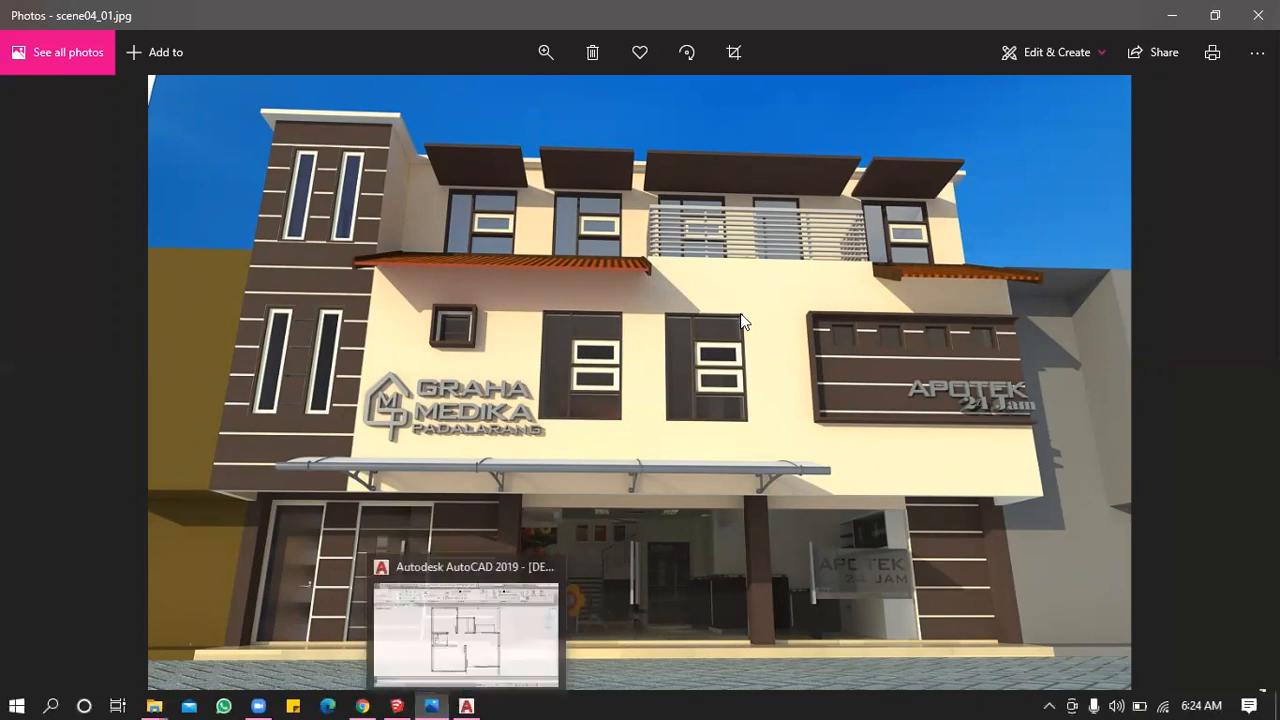